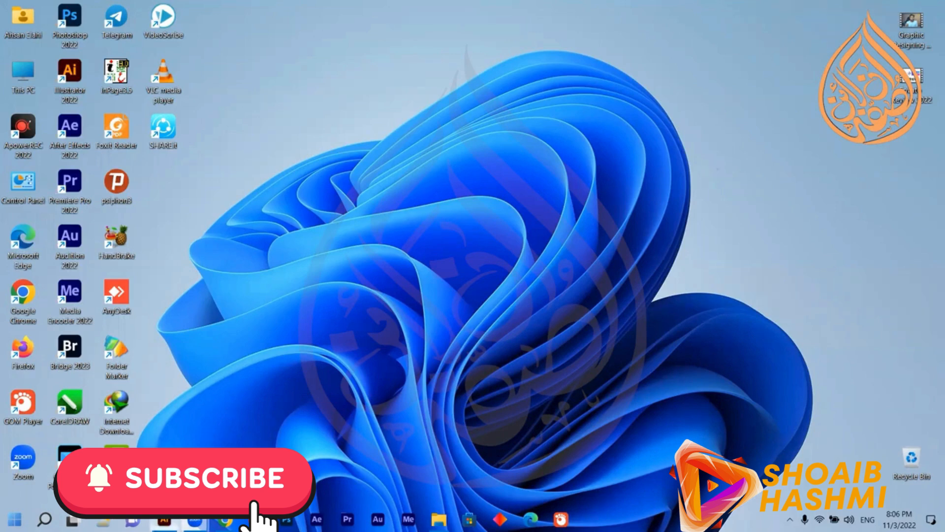
Switch to Illustrator and create a new A4 document in landscape orientation.
click(165, 521)
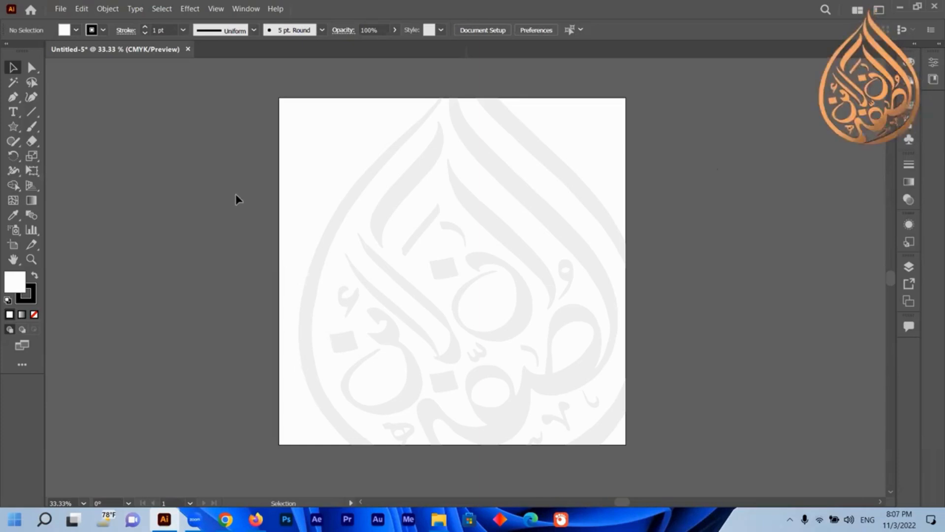
click(60, 9)
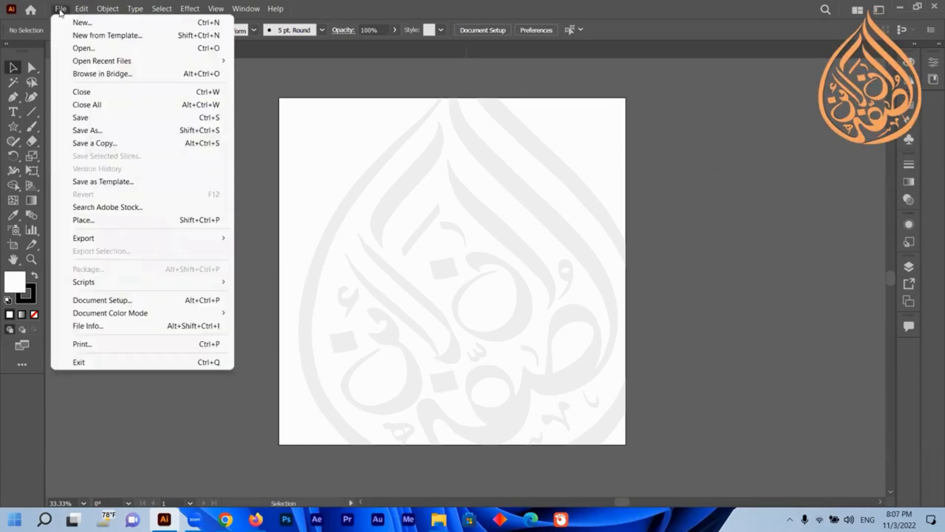
click(82, 22)
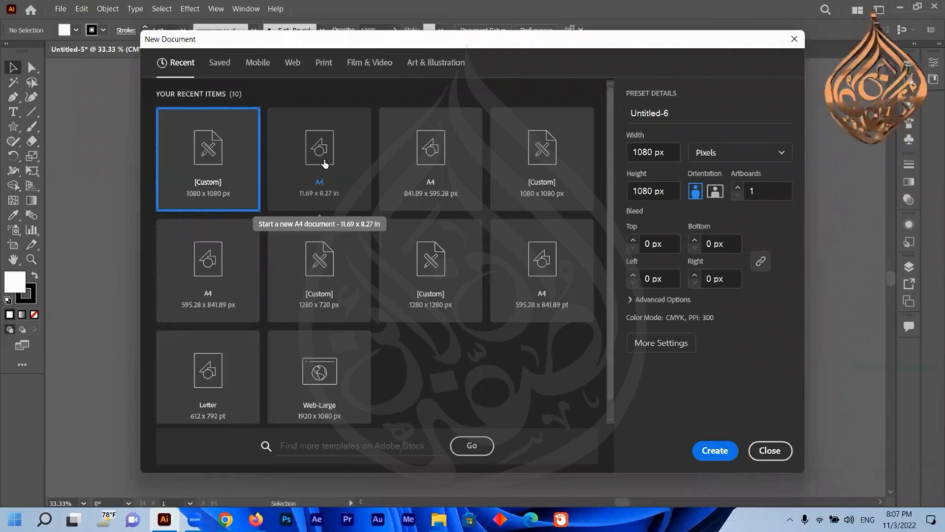
click(324, 164)
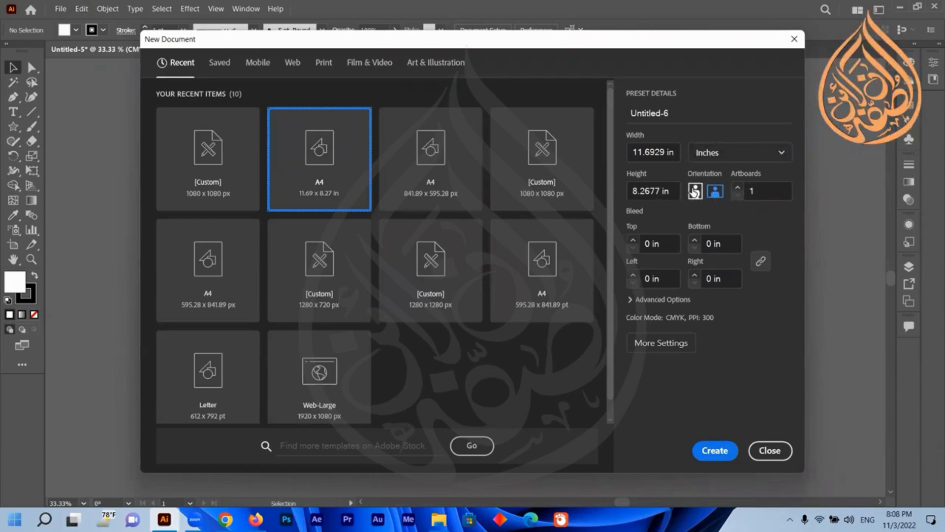
click(695, 193)
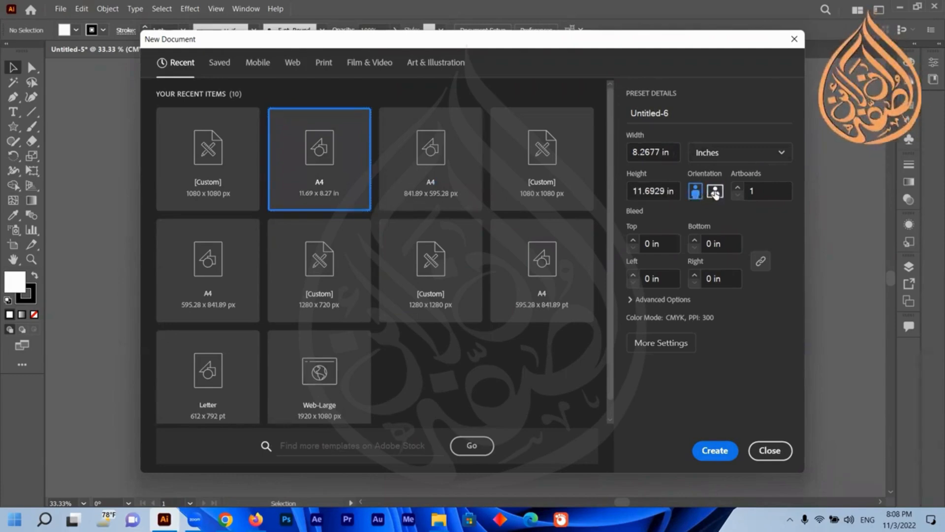
click(716, 193)
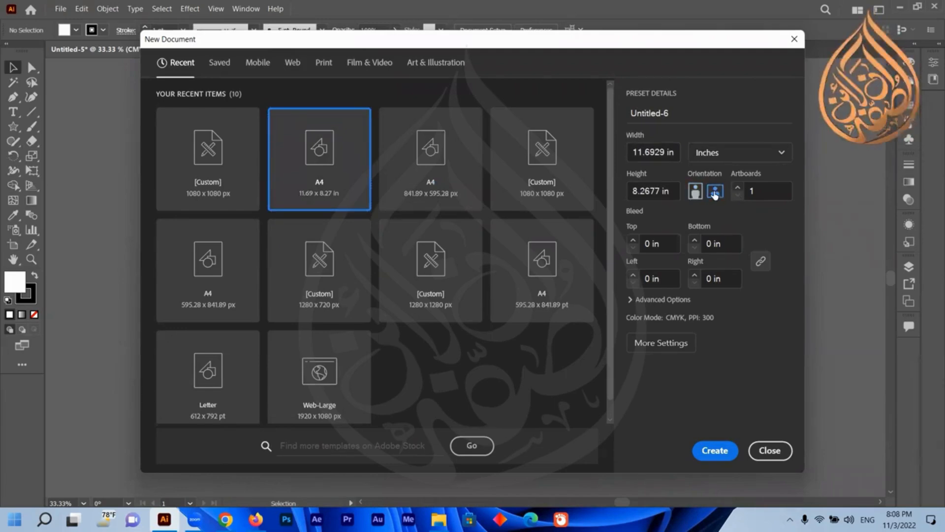
click(716, 450)
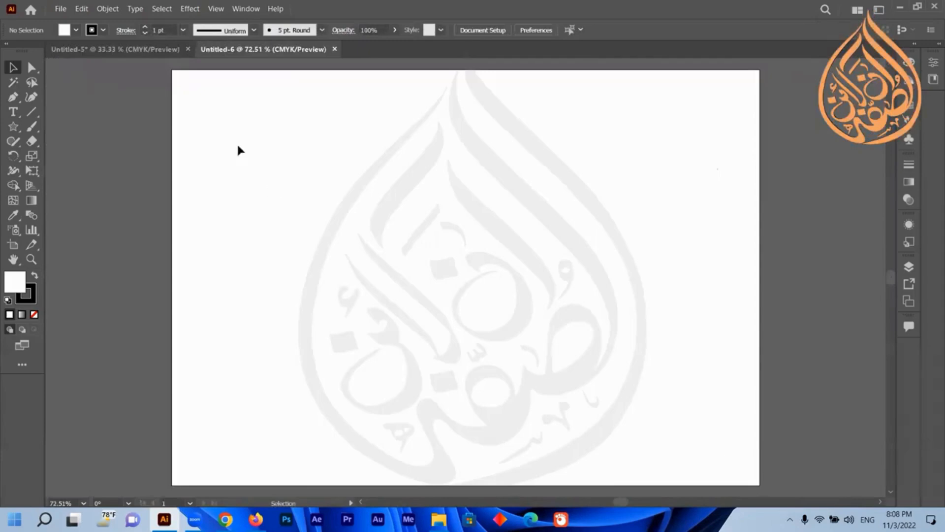
Close the previous Untitled-5 document without saving its changes.
click(188, 49)
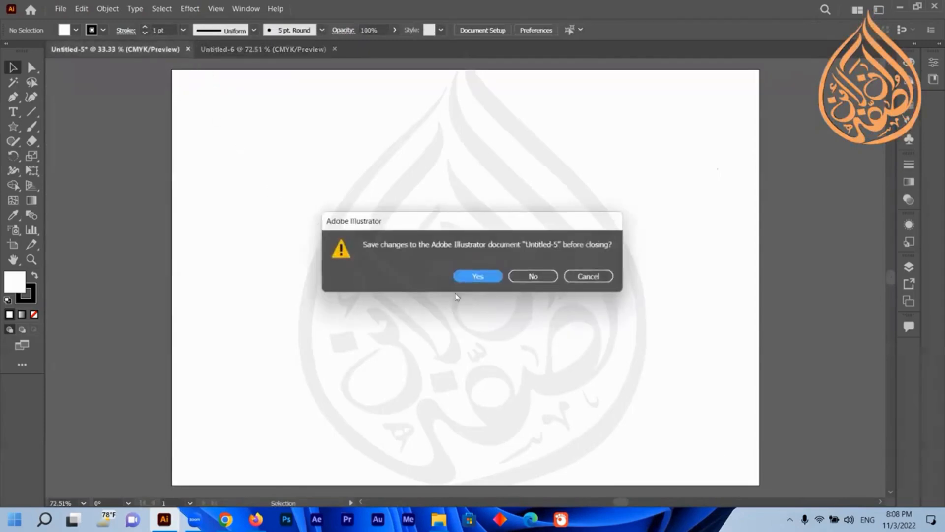
click(536, 277)
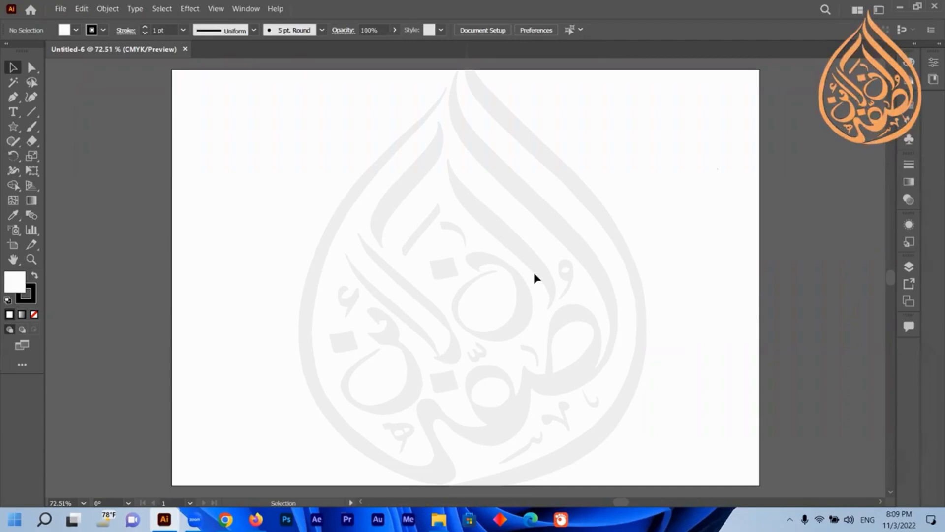
click(11, 113)
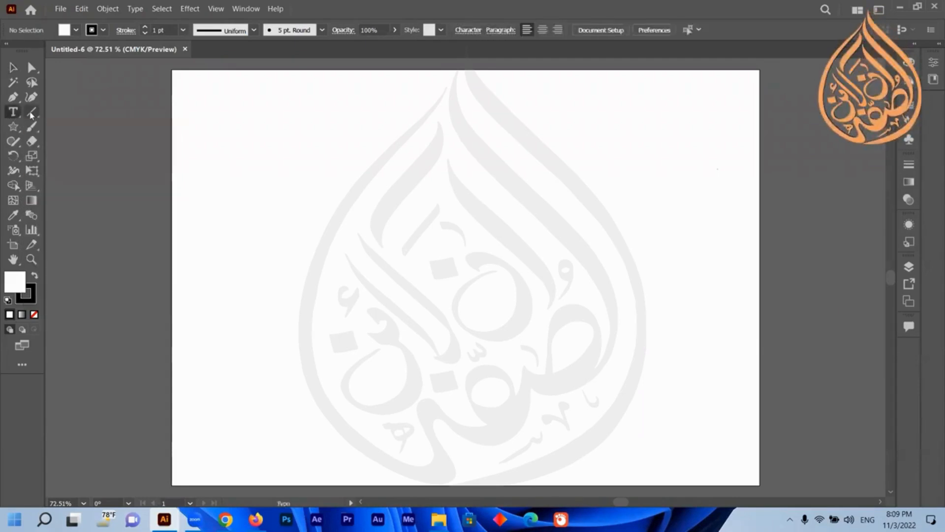
click(10, 98)
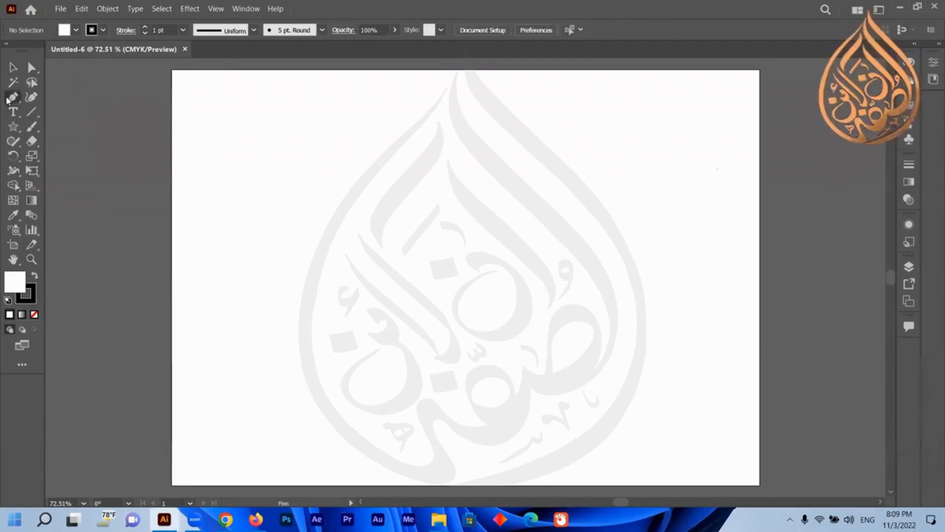
click(11, 111)
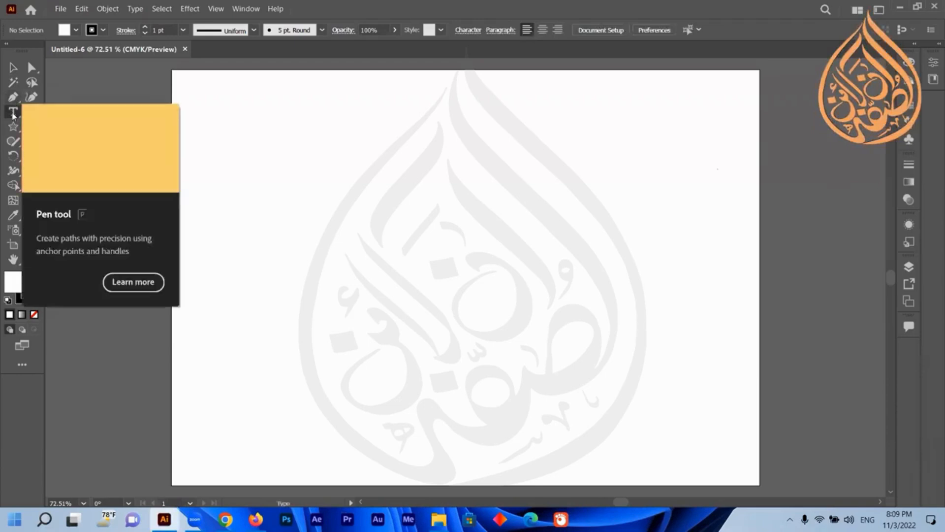
With the Rectangle tool, draw a wide horizontal rectangle, a tall rectangle at right, and a smaller one in the middle.
drag(13, 126, 88, 123)
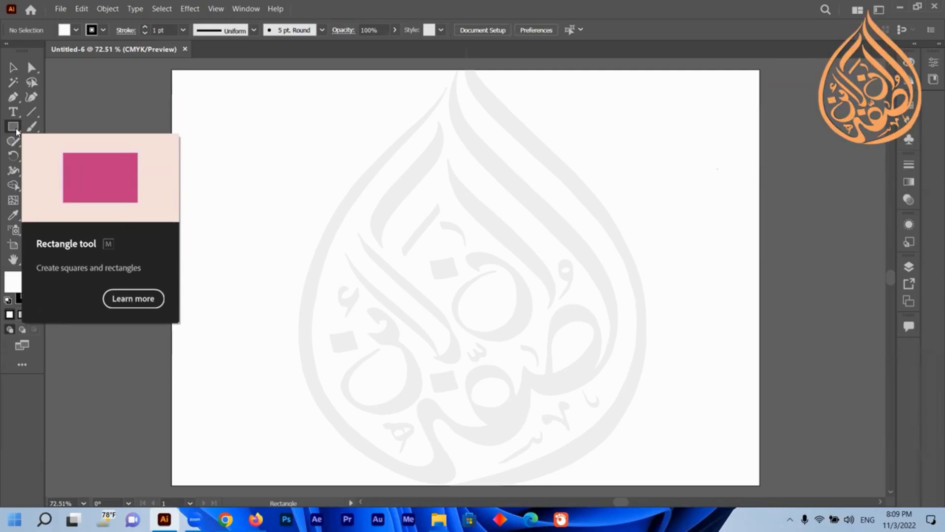
mouse_move(226, 129)
mouse_down()
mouse_move(268, 158)
mouse_move(456, 193)
mouse_up()
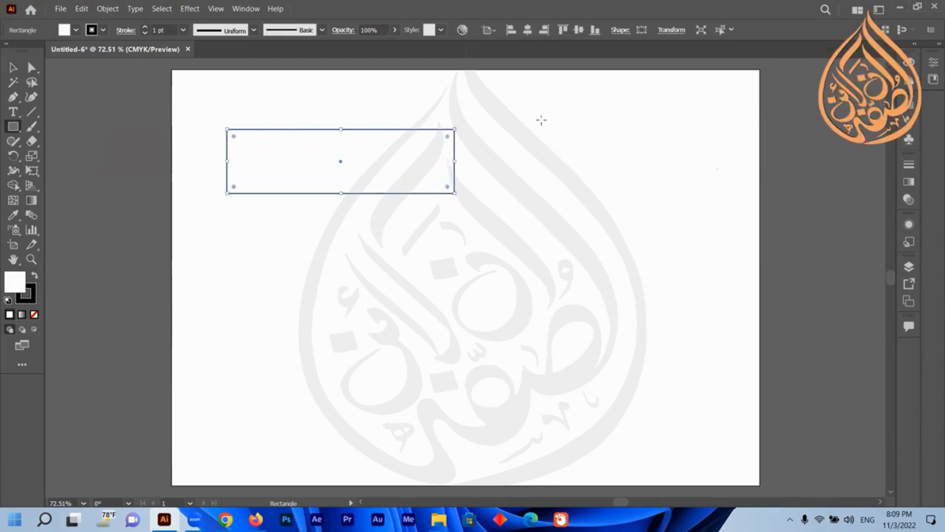
drag(541, 116, 644, 363)
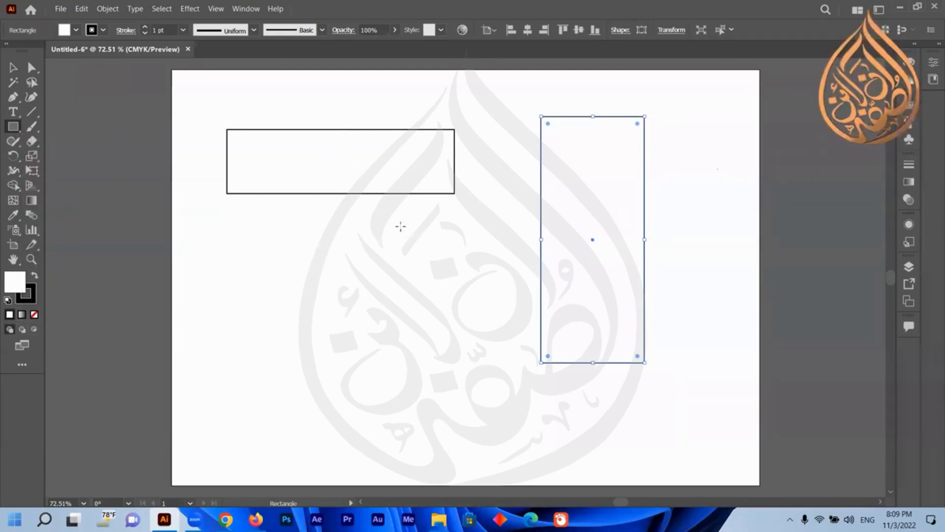
drag(397, 222, 465, 339)
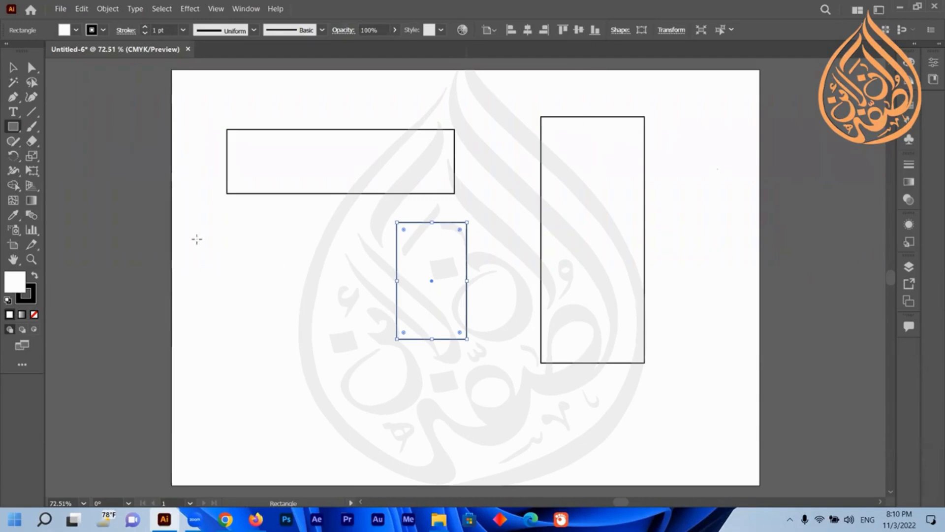
Draw a tall rectangle on the left side and a tiny square below the middle rectangle.
mouse_move(200, 245)
mouse_down()
mouse_move(256, 325)
mouse_move(287, 421)
mouse_up()
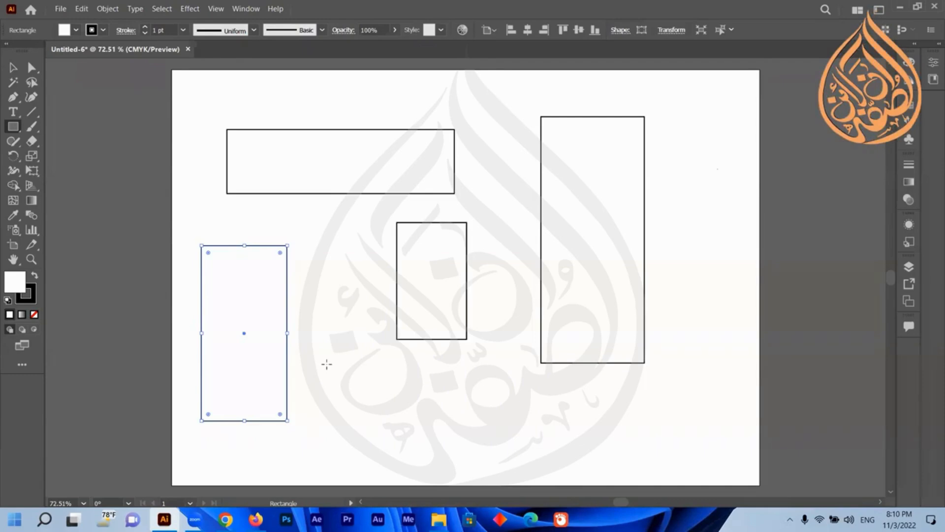
drag(326, 364, 350, 387)
Draw a square at the upper right of the artboard and a larger square near the bottom center.
click(14, 67)
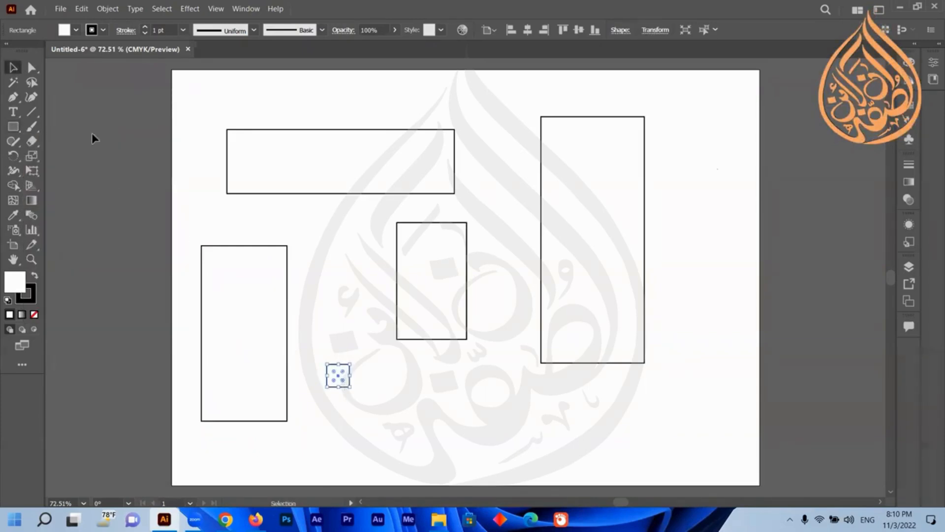
click(13, 127)
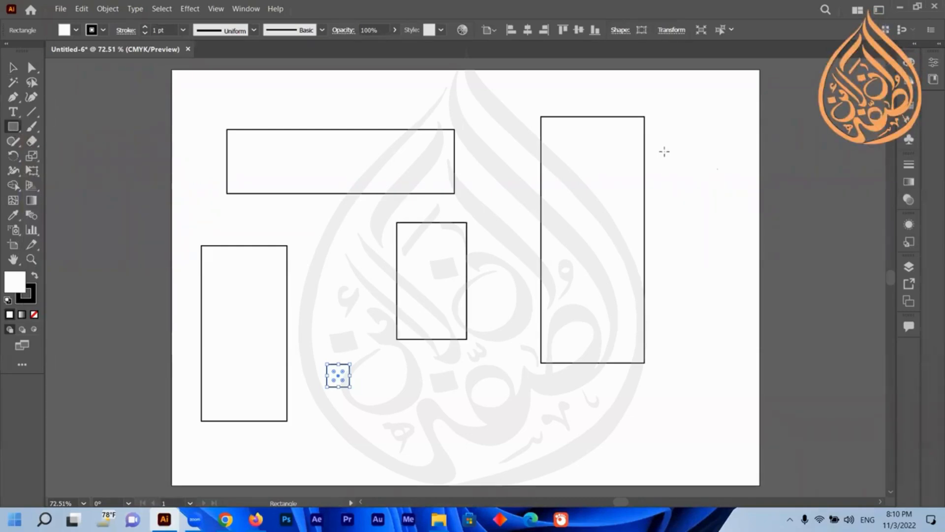
mouse_move(665, 152)
mouse_down()
mouse_move(734, 239)
mouse_move(732, 226)
mouse_up()
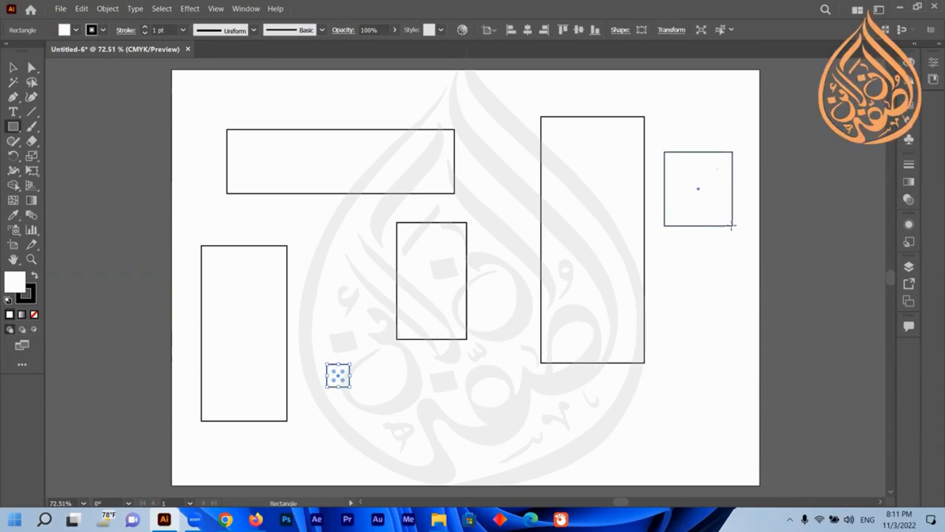
drag(731, 226, 732, 226)
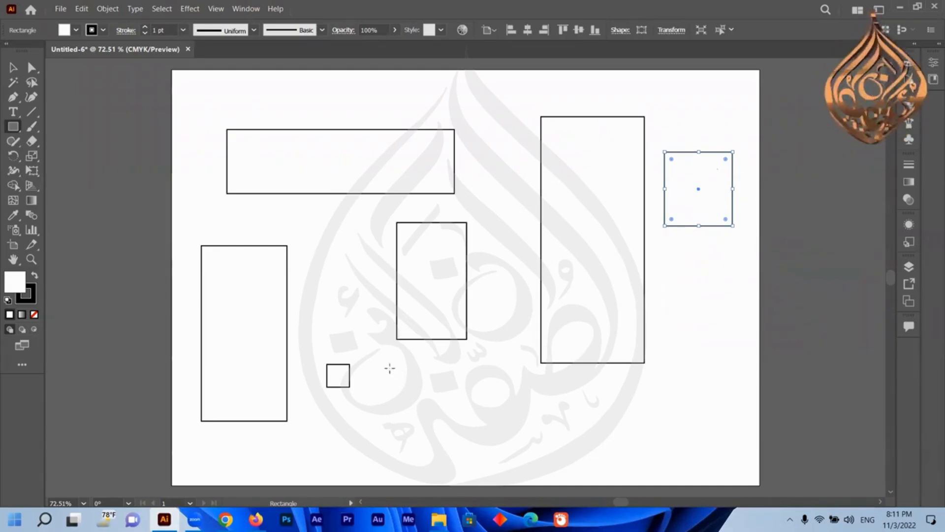
mouse_move(389, 368)
mouse_down()
mouse_move(481, 455)
mouse_move(289, 268)
mouse_move(464, 441)
mouse_move(476, 422)
mouse_move(489, 437)
mouse_move(433, 405)
mouse_move(481, 418)
mouse_move(451, 386)
mouse_move(487, 422)
mouse_move(443, 380)
mouse_move(472, 411)
mouse_up()
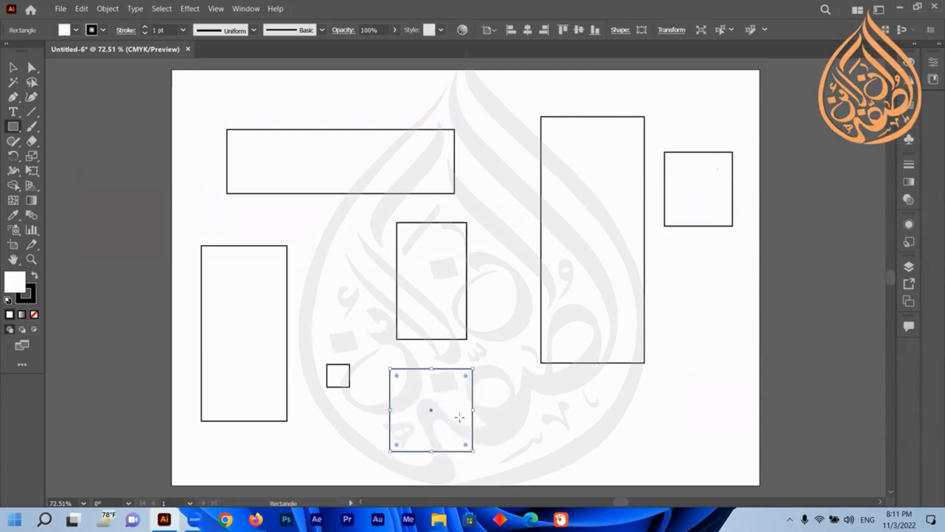
Select all the rectangles on the artboard and delete them.
key(t)
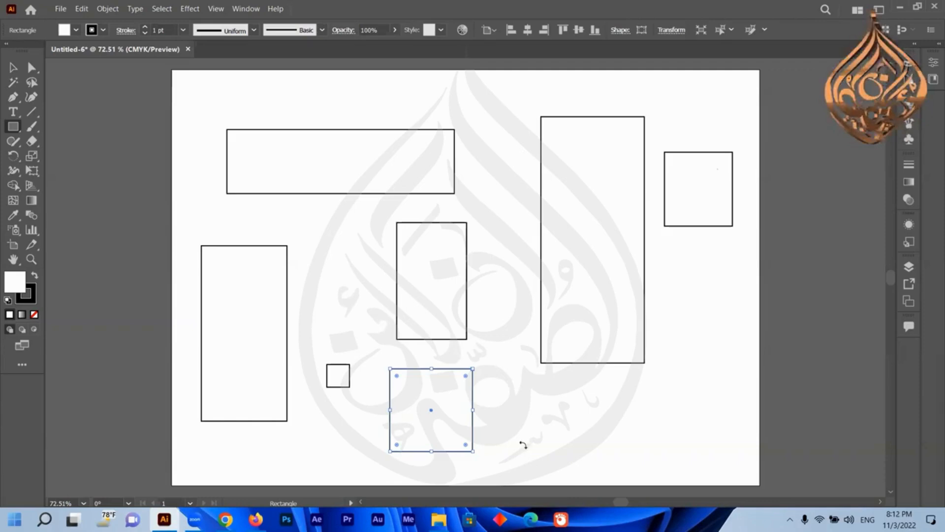
key(v)
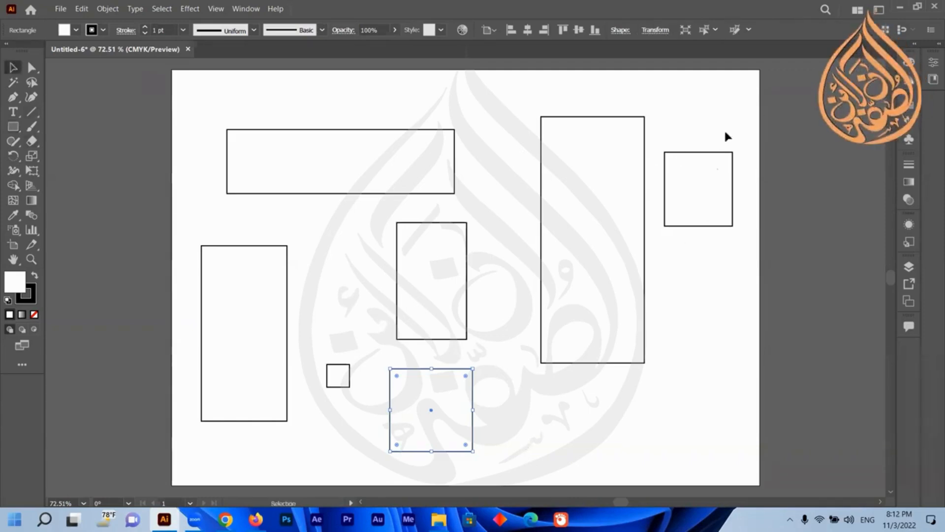
key(ctrl+a)
key(Delete)
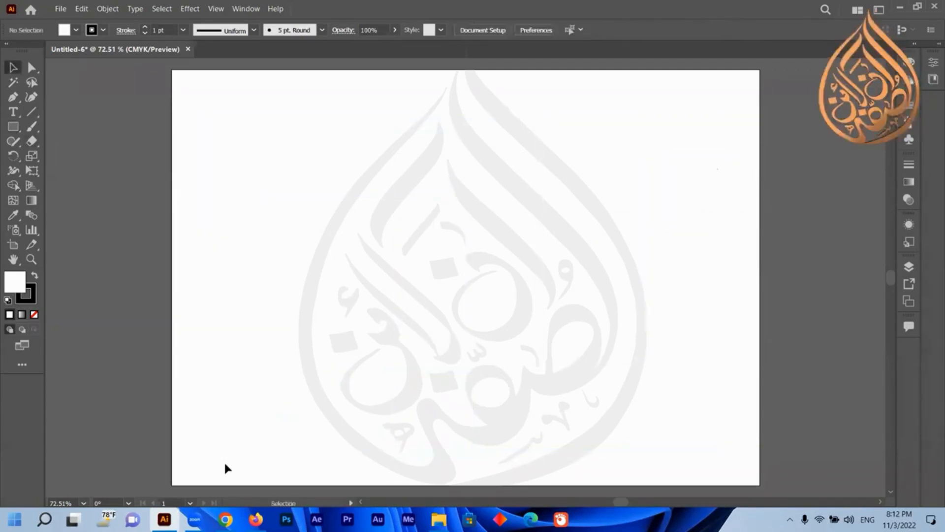
Draw a small square near the center of the artboard with the Rectangle tool.
click(14, 127)
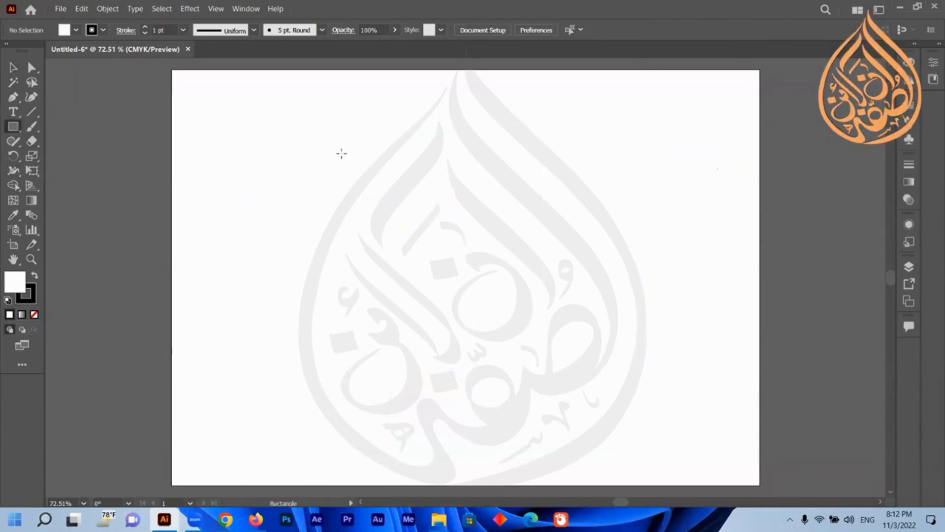
drag(341, 153, 515, 326)
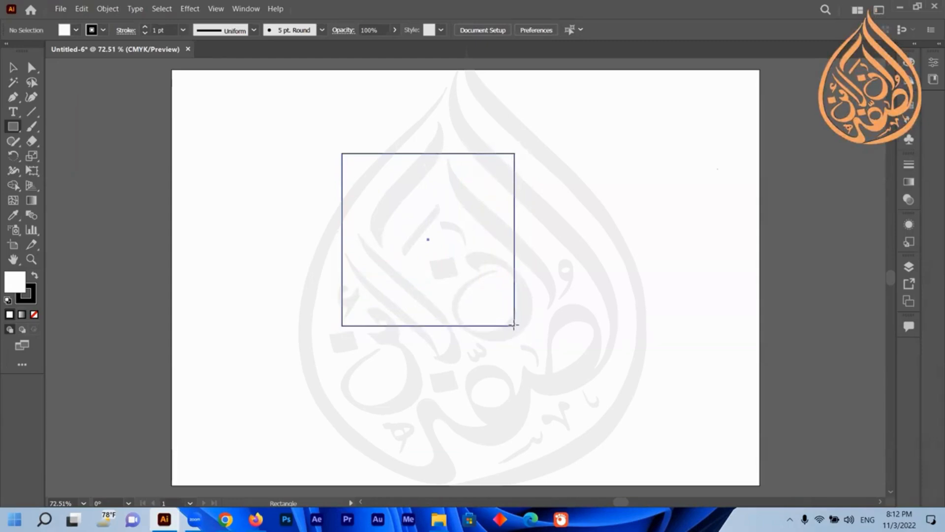
drag(515, 326, 499, 297)
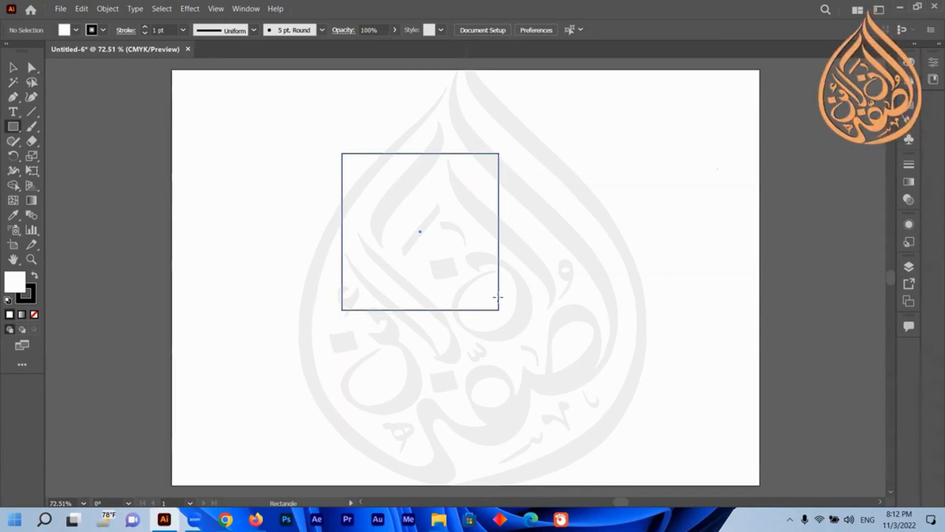
mouse_move(498, 297)
mouse_down()
mouse_move(488, 283)
mouse_move(492, 290)
mouse_up()
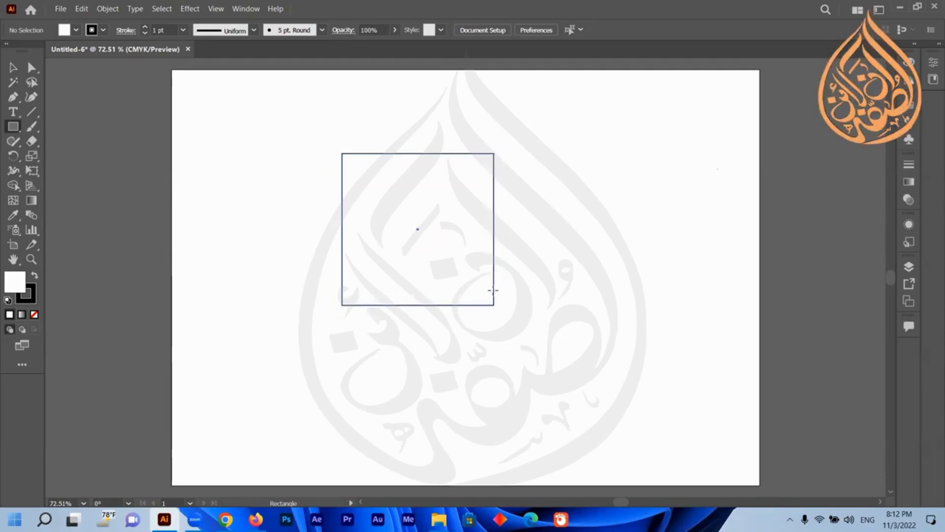
drag(493, 290, 483, 272)
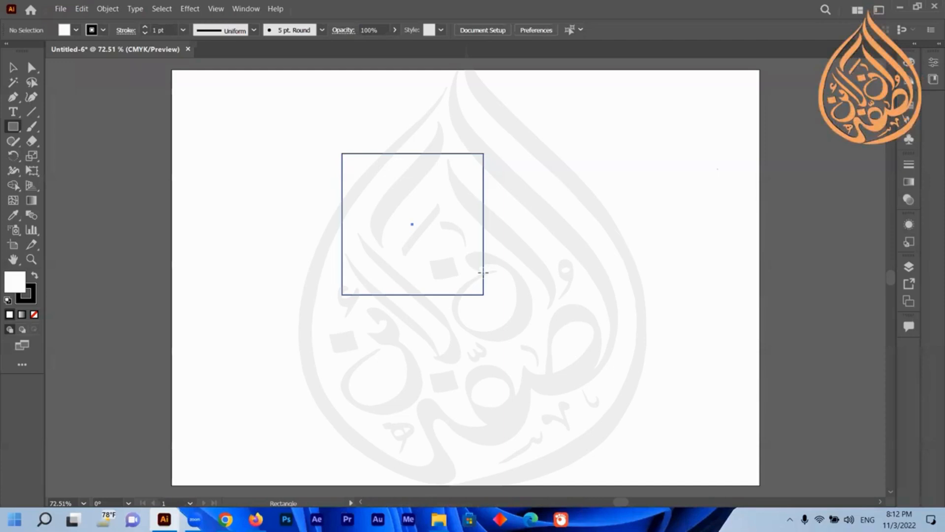
mouse_move(483, 273)
mouse_down()
mouse_move(375, 143)
mouse_move(372, 154)
mouse_move(497, 290)
mouse_up()
drag(461, 252, 518, 314)
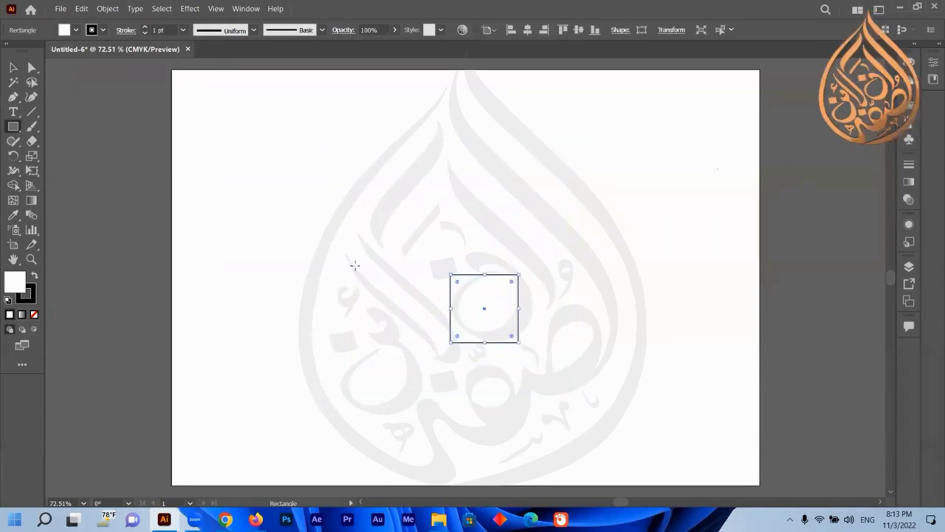
Move the square up and to the left of the artboard center with the Selection tool.
click(13, 68)
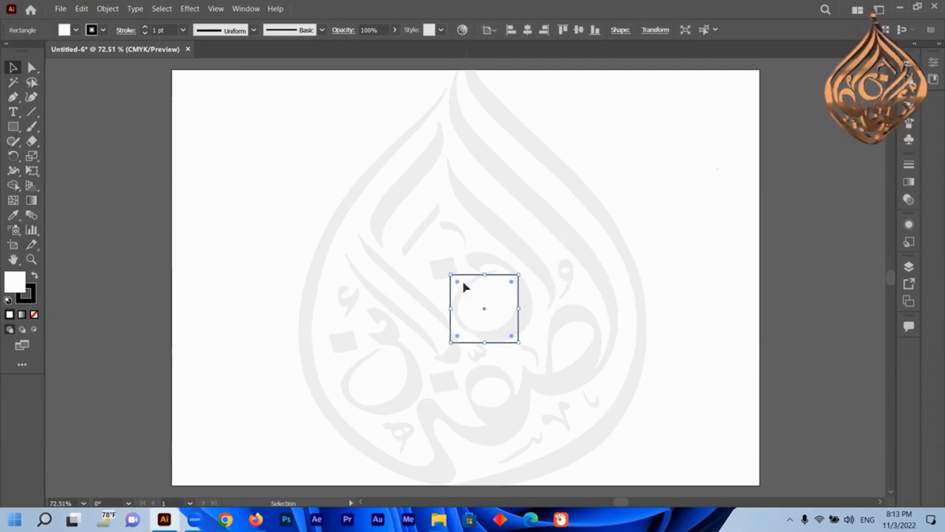
drag(485, 307, 403, 199)
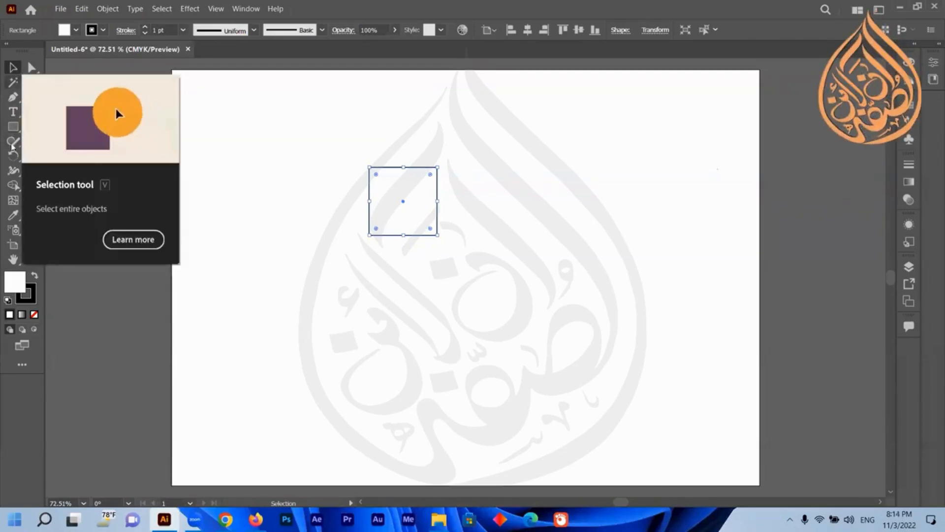
click(13, 127)
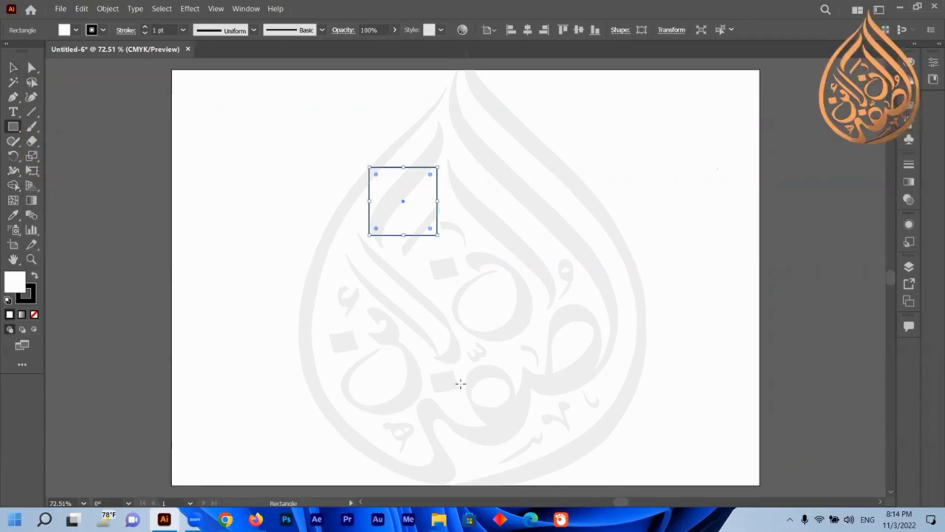
key(v)
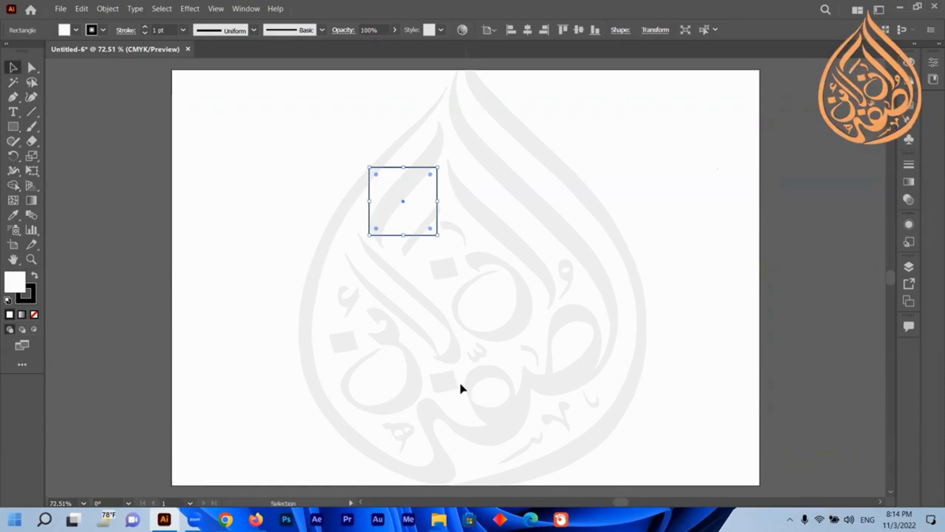
key(m)
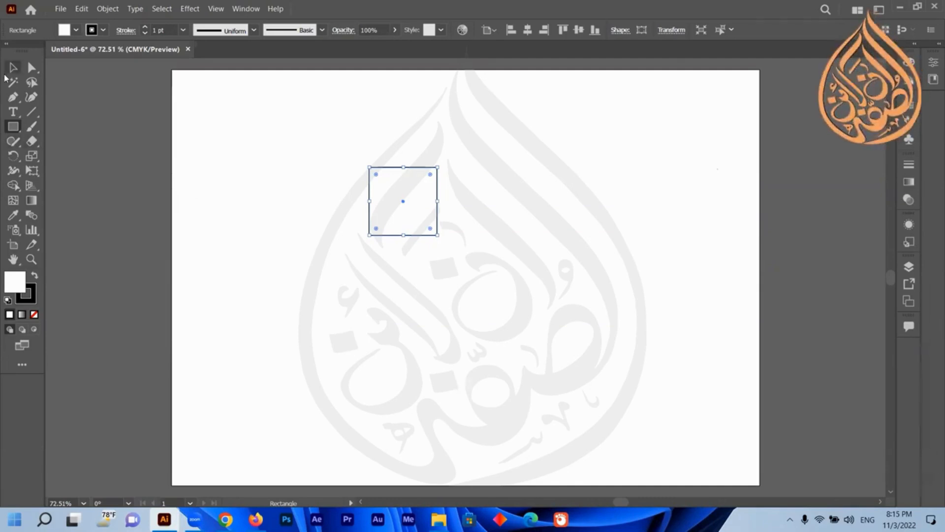
click(81, 10)
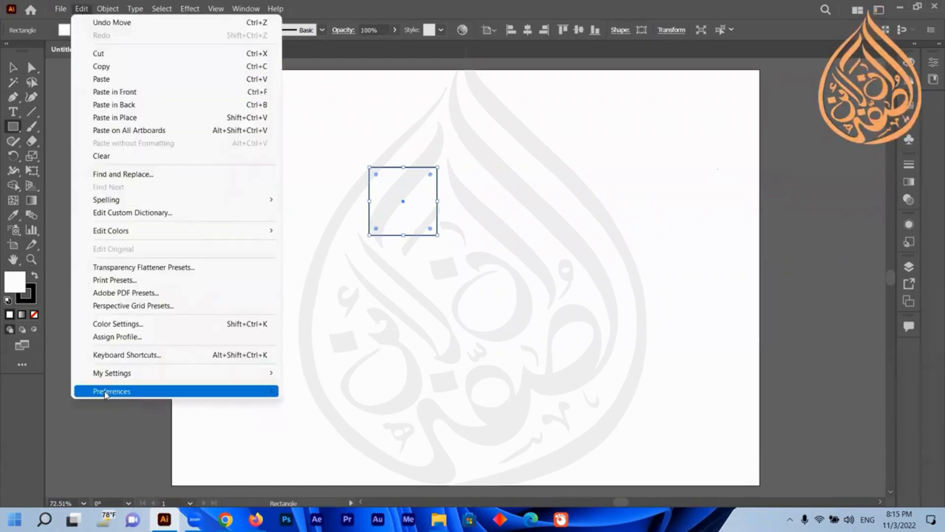
mouse_move(105, 393)
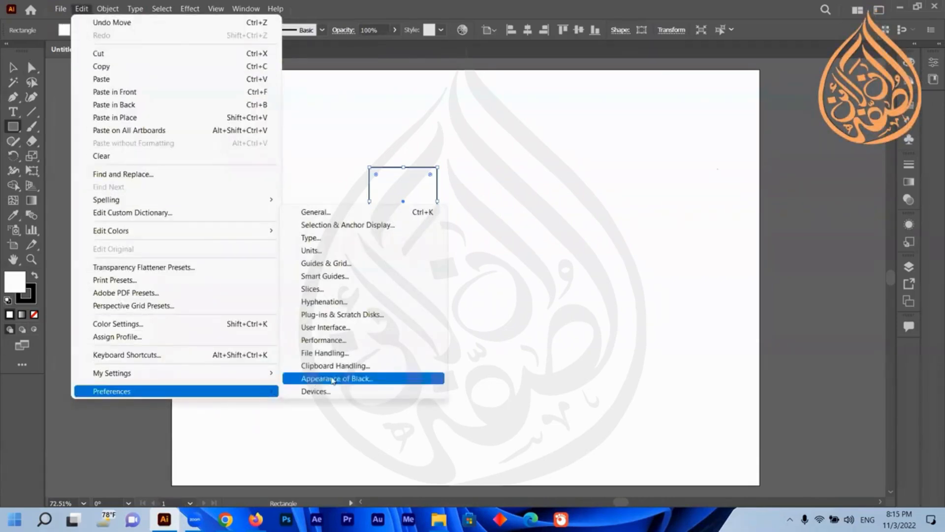
click(352, 329)
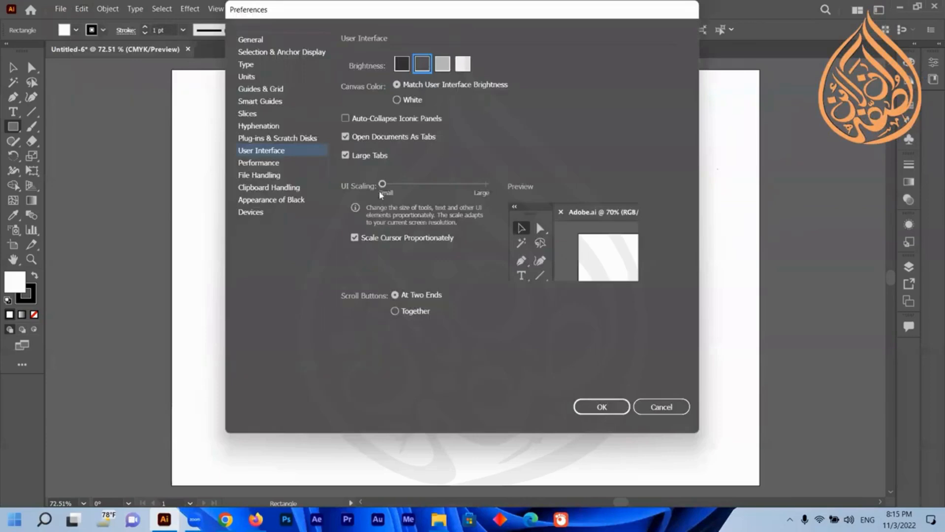
drag(384, 185, 511, 183)
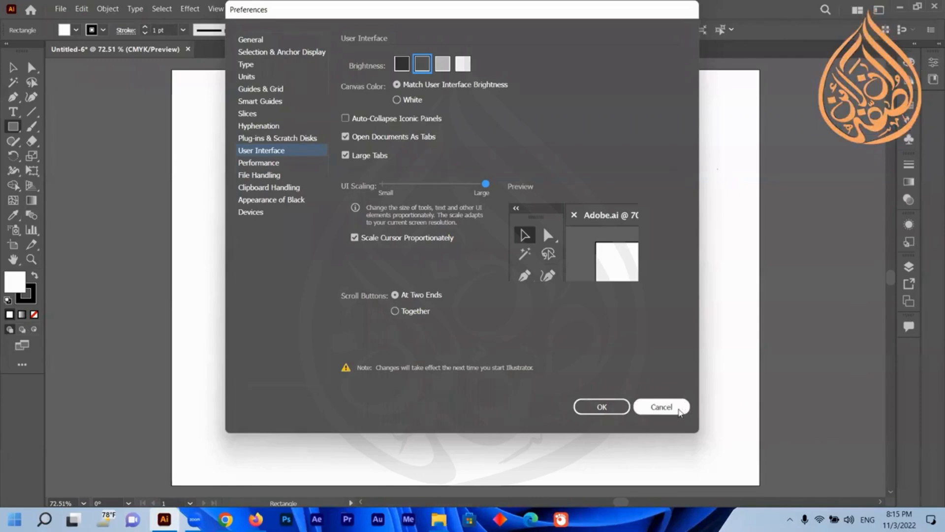
click(661, 407)
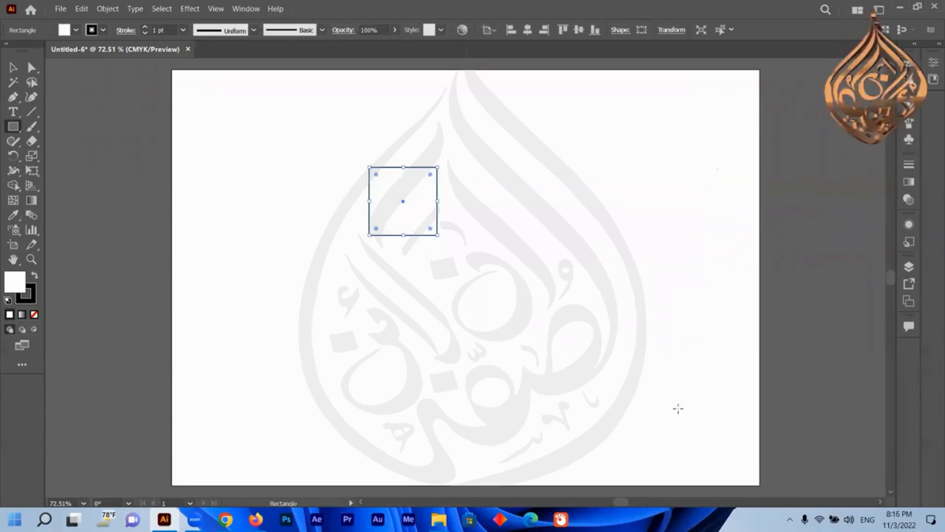
Draw a tall vertical rectangle with the Rectangle tool at the left of the artboard, beside the square.
click(13, 66)
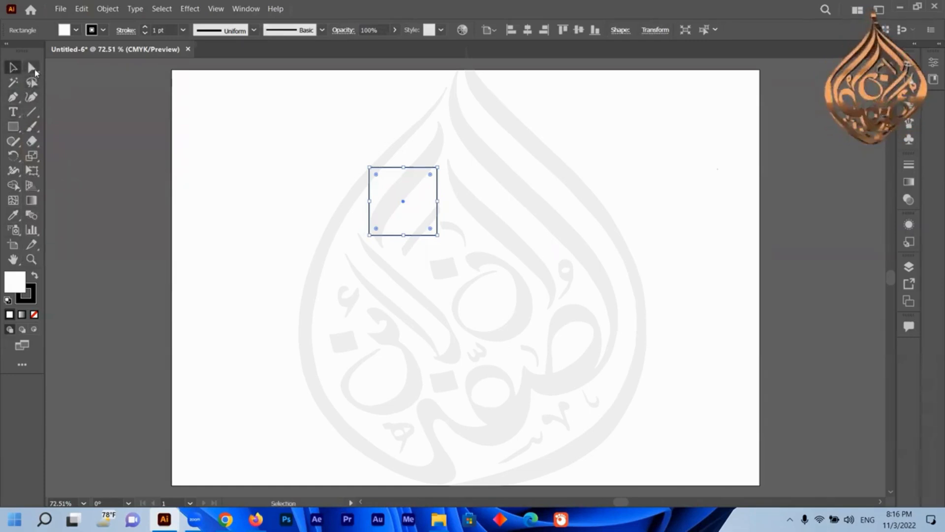
click(47, 104)
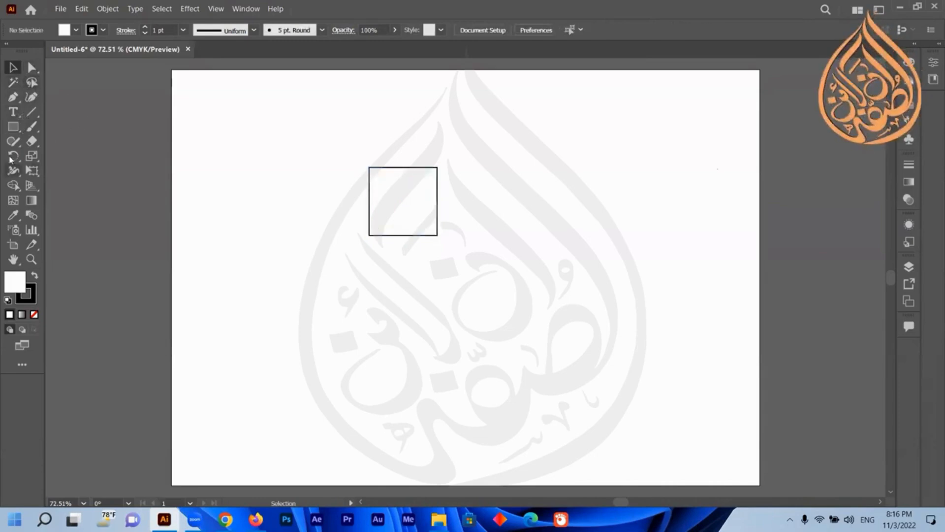
click(13, 127)
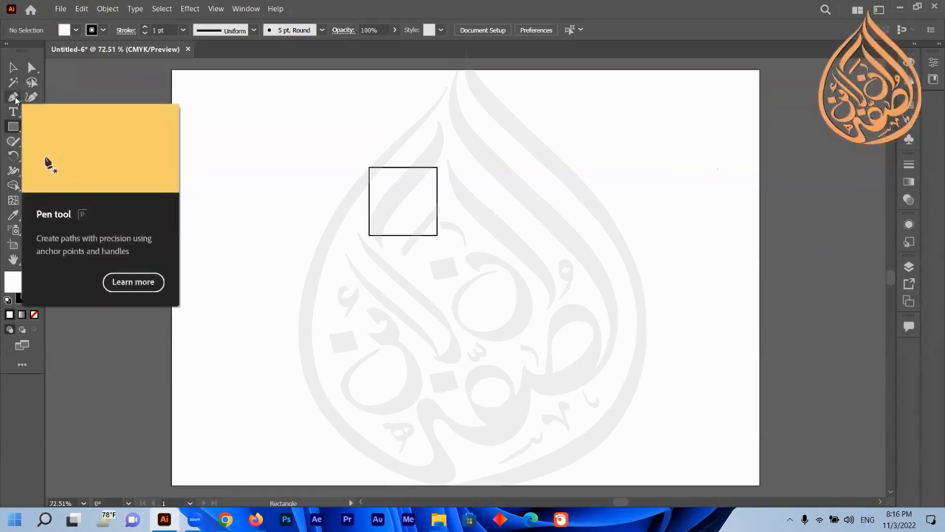
click(13, 68)
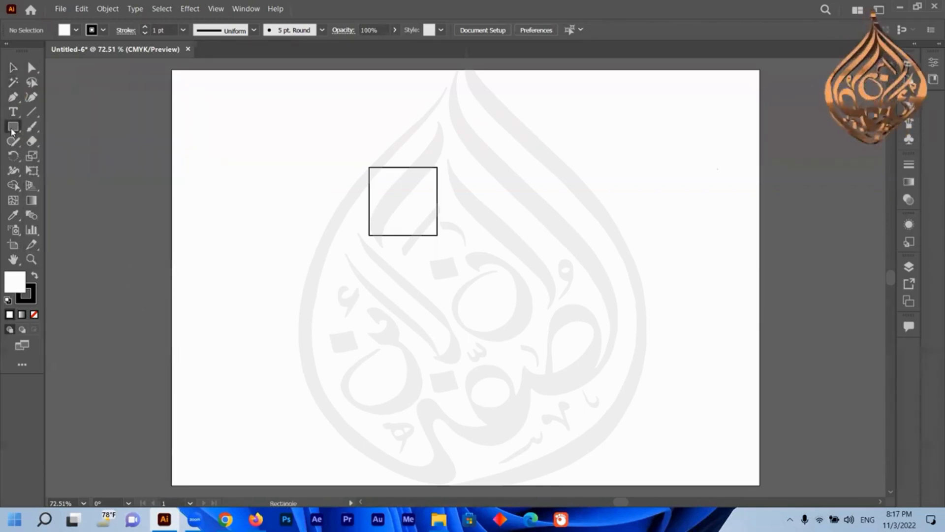
drag(13, 127, 44, 128)
drag(244, 159, 326, 370)
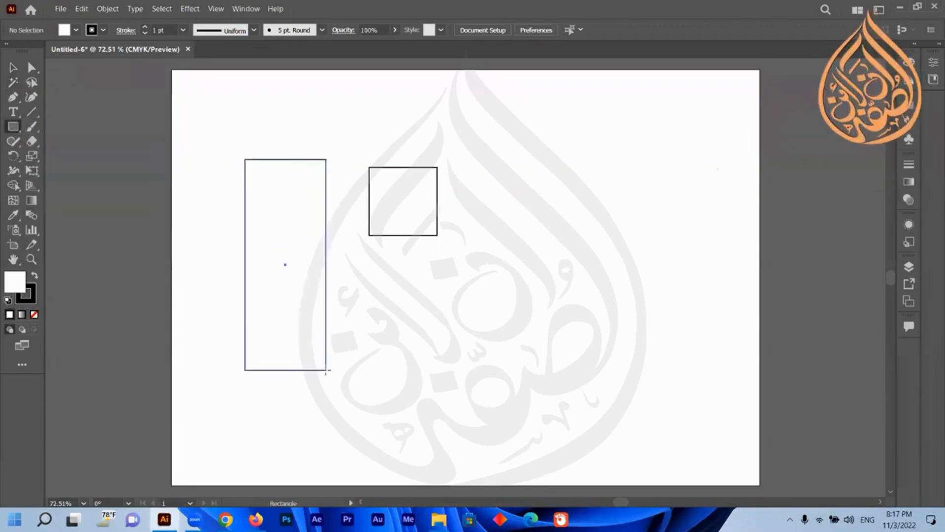
Draw a wide rectangle at the upper right, a large rectangle at the lower right and a smaller one below the square.
drag(483, 79, 701, 142)
drag(500, 234, 643, 391)
drag(377, 285, 462, 392)
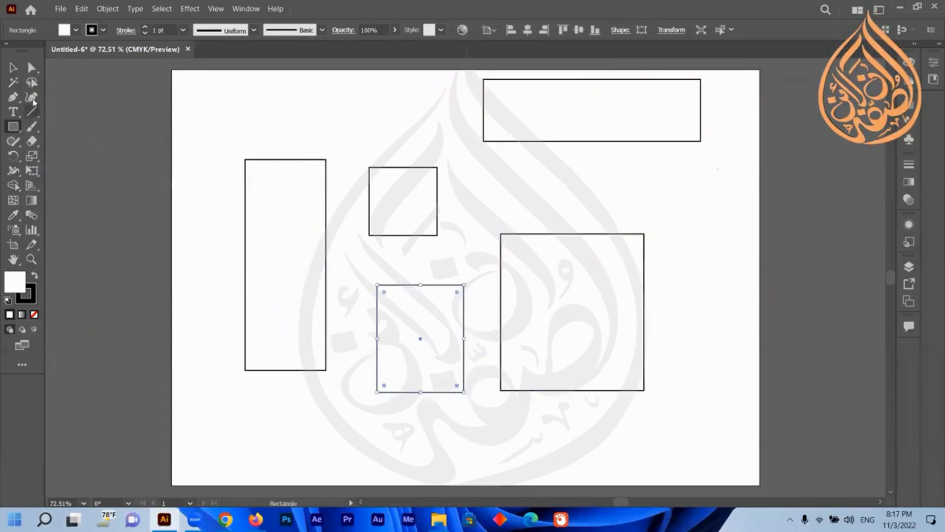
Move the wide rectangle down with the Selection tool, closer to the other shapes.
click(13, 68)
drag(639, 124, 623, 176)
Practise selecting each rectangle one at a time and all of them with a marquee, clearing the selection between tries.
drag(742, 116, 228, 416)
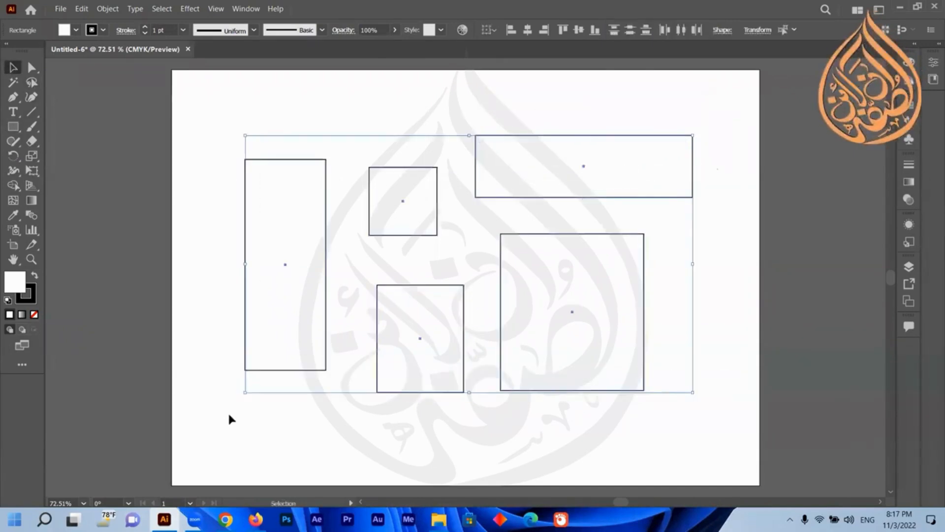
click(717, 149)
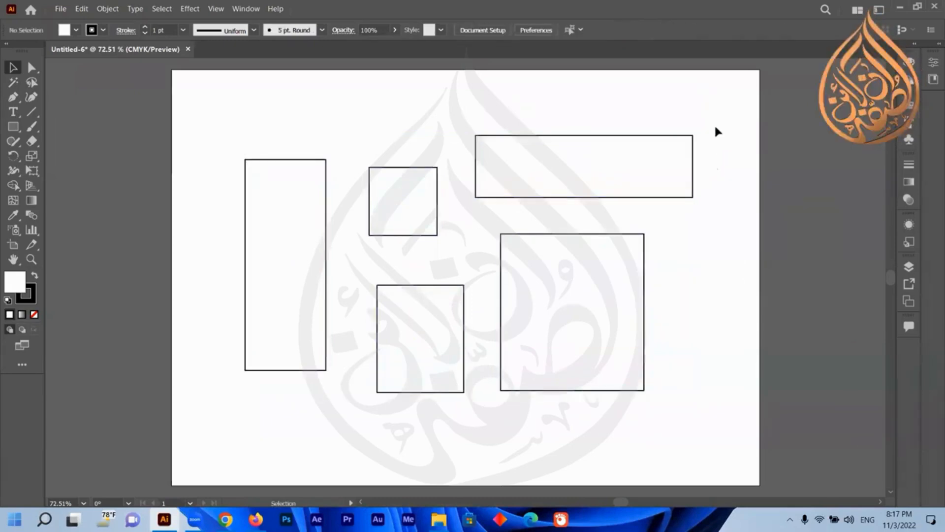
drag(714, 125, 472, 197)
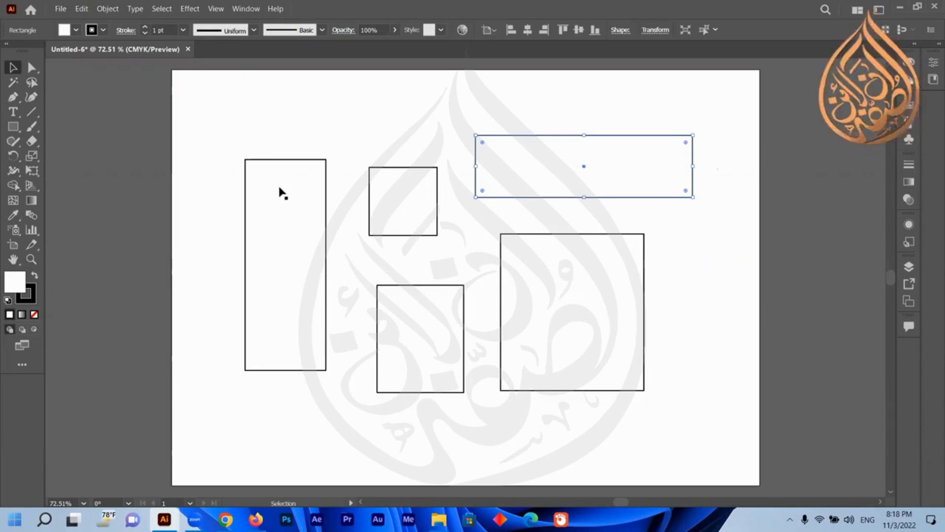
click(271, 232)
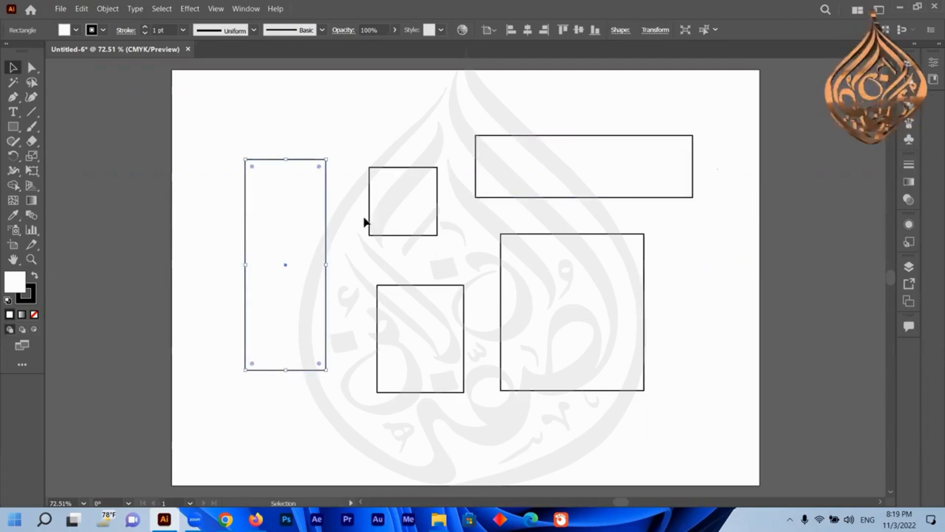
click(400, 208)
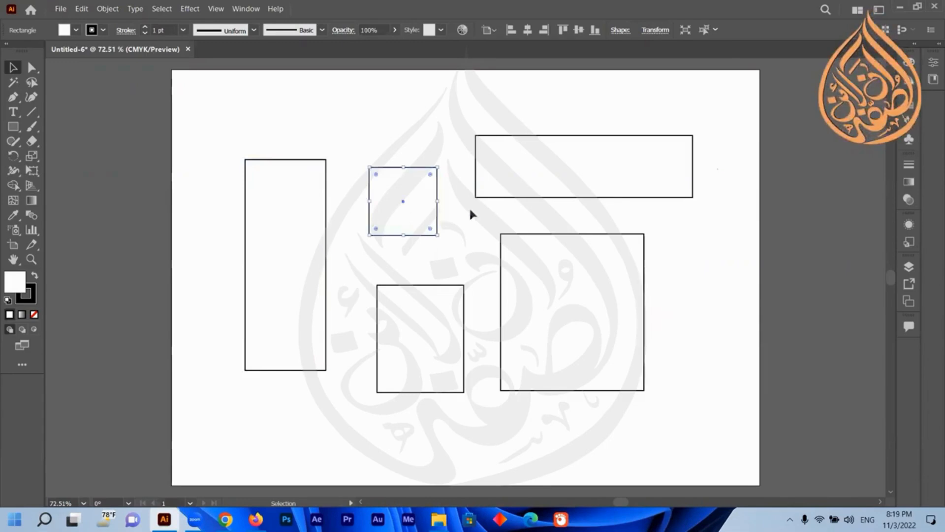
click(574, 196)
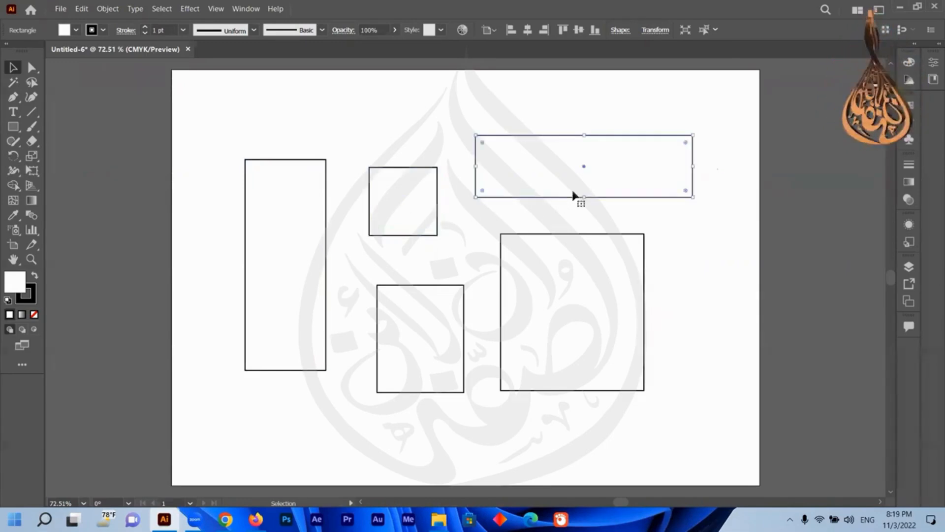
click(564, 326)
click(409, 329)
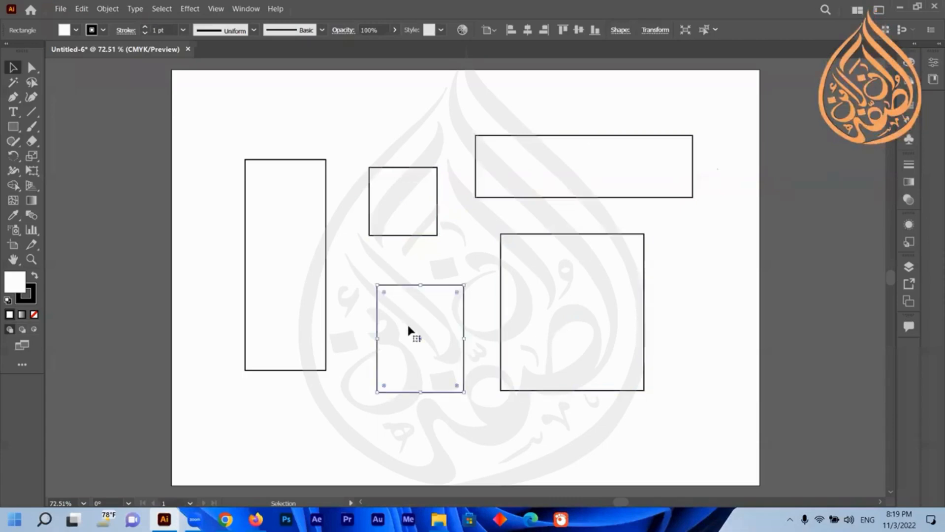
drag(729, 125, 228, 397)
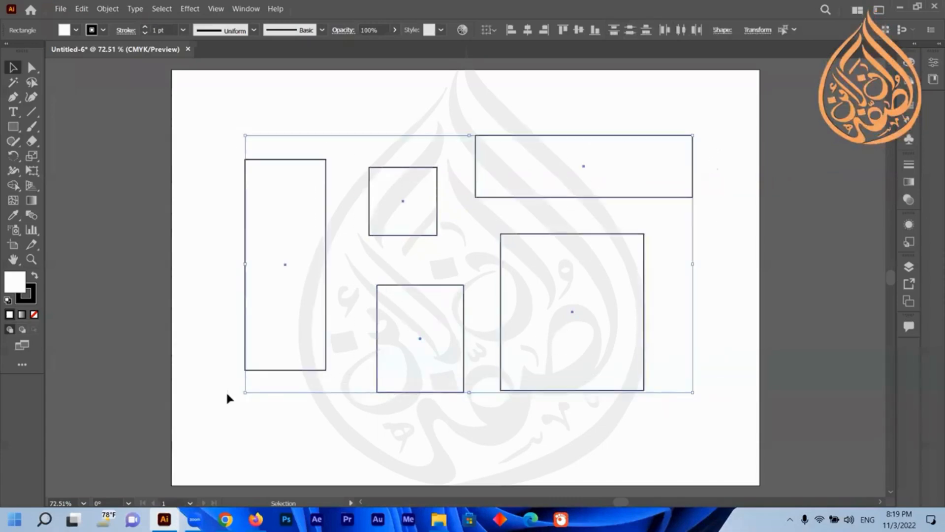
click(717, 240)
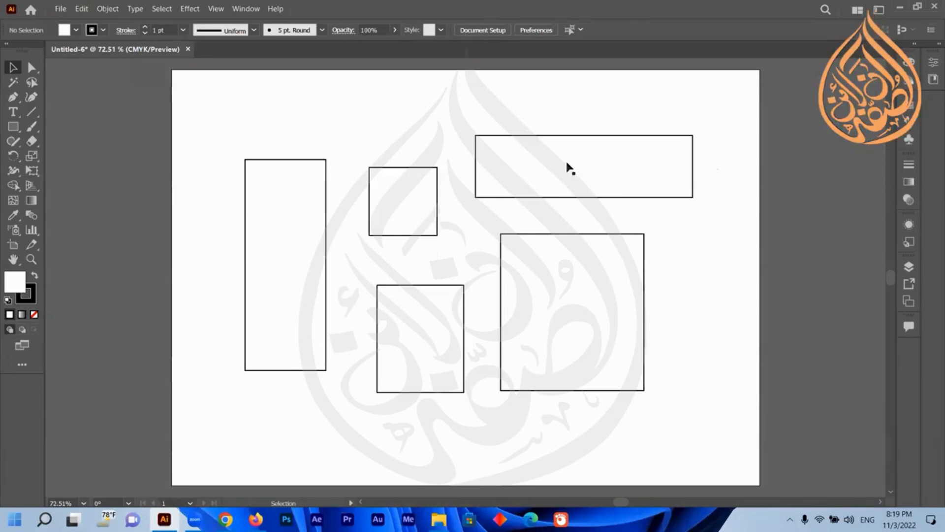
Switch the selection between the wide and tall rectangles, then marquee-select the four shapes right of the tall rectangle.
click(556, 168)
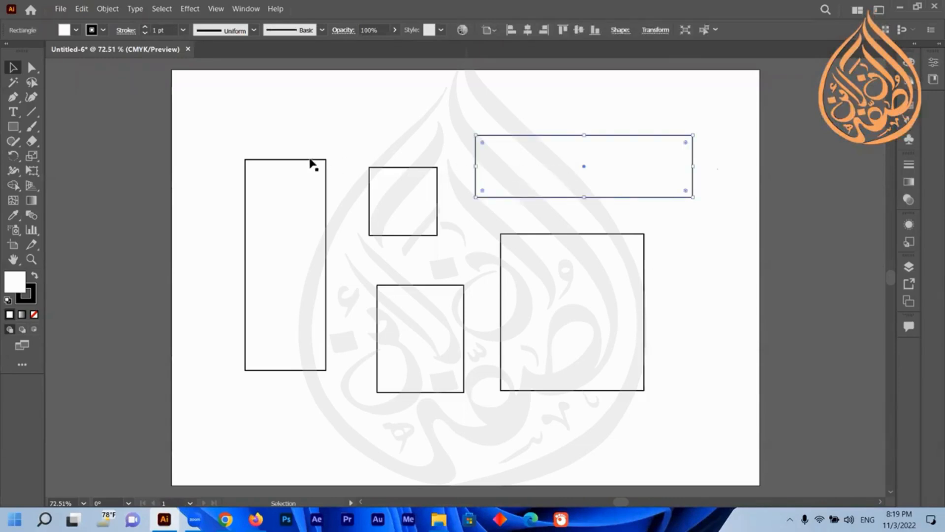
click(310, 201)
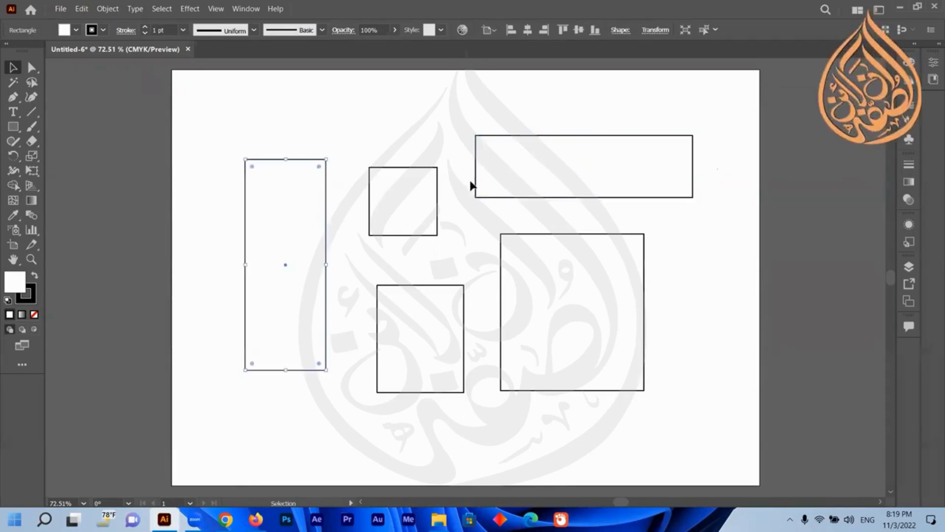
click(624, 157)
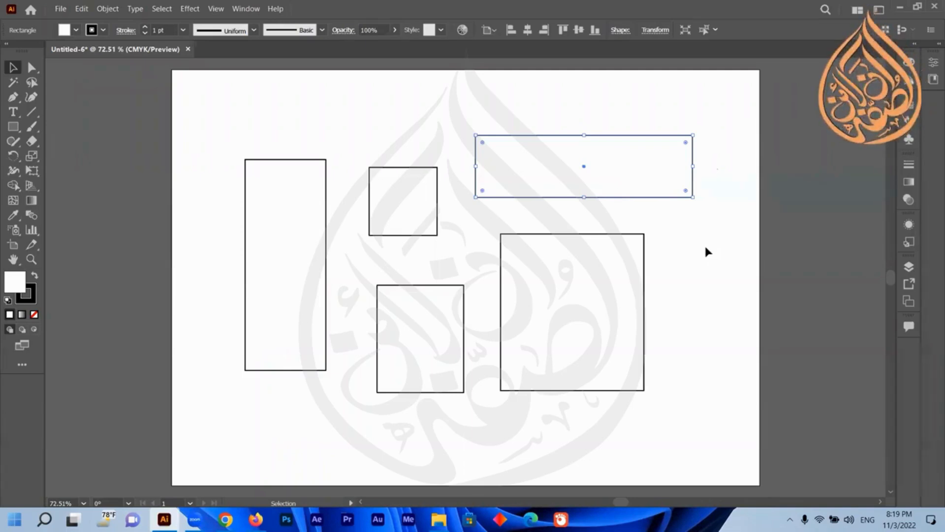
click(823, 193)
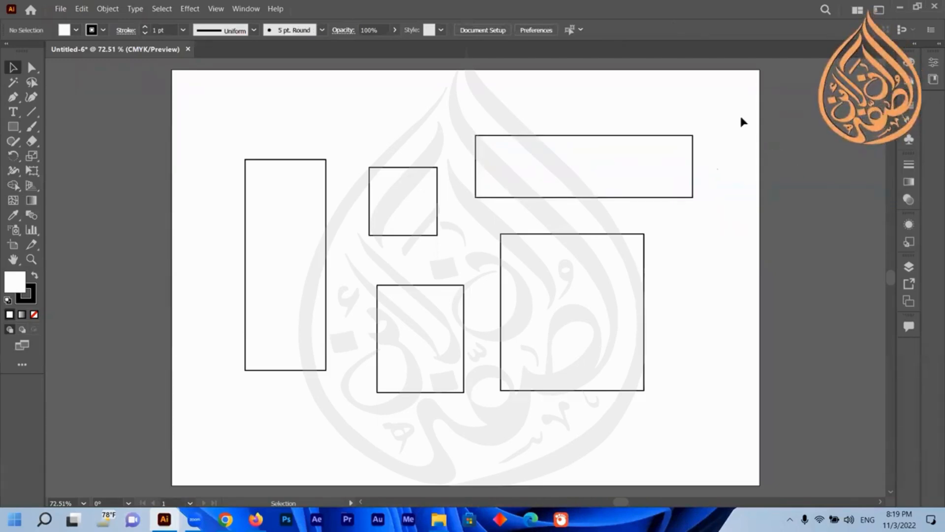
click(644, 152)
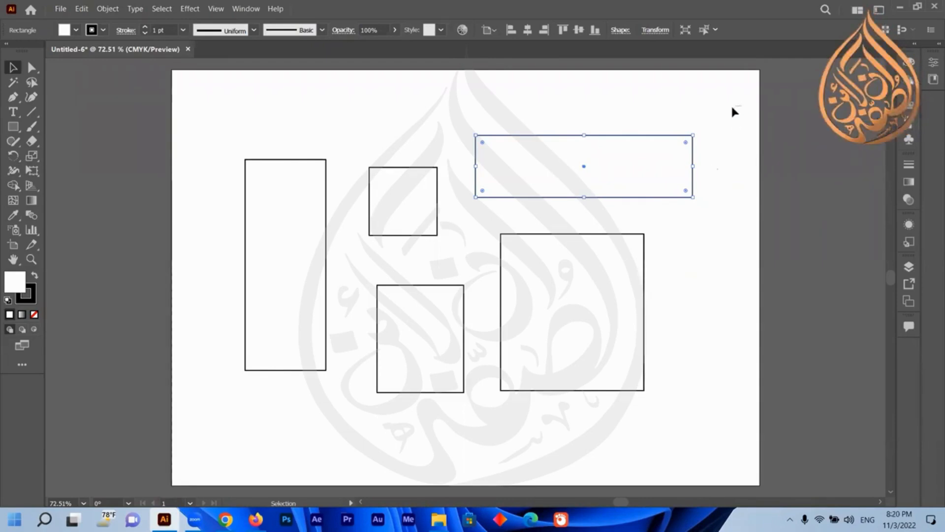
drag(739, 106, 383, 349)
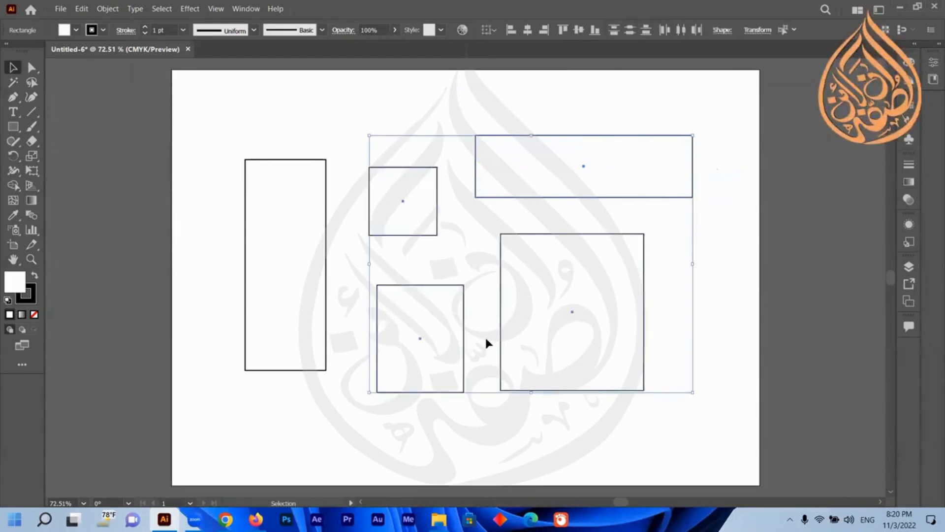
click(732, 225)
Marquee-select all five rectangles from different starting corners, clearing the selection between attempts.
drag(738, 111, 203, 444)
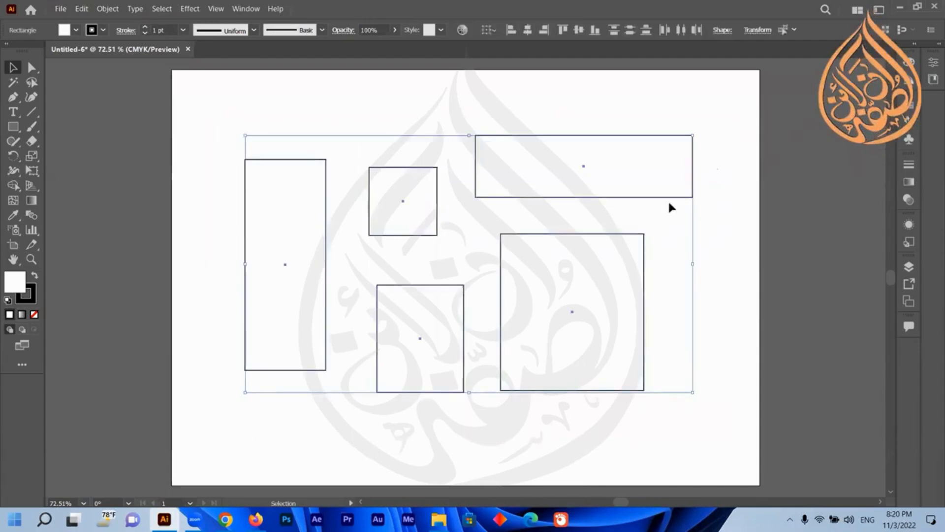
click(747, 117)
drag(723, 99, 320, 410)
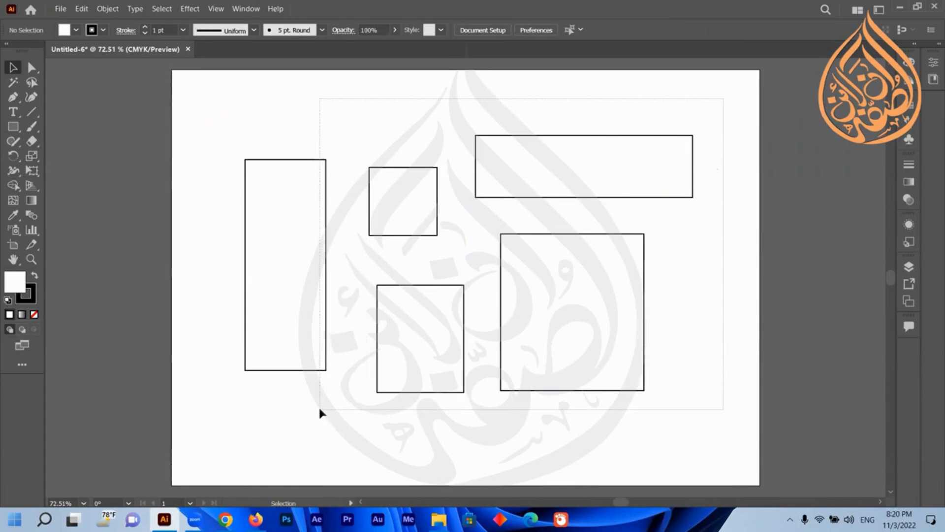
drag(320, 409, 319, 409)
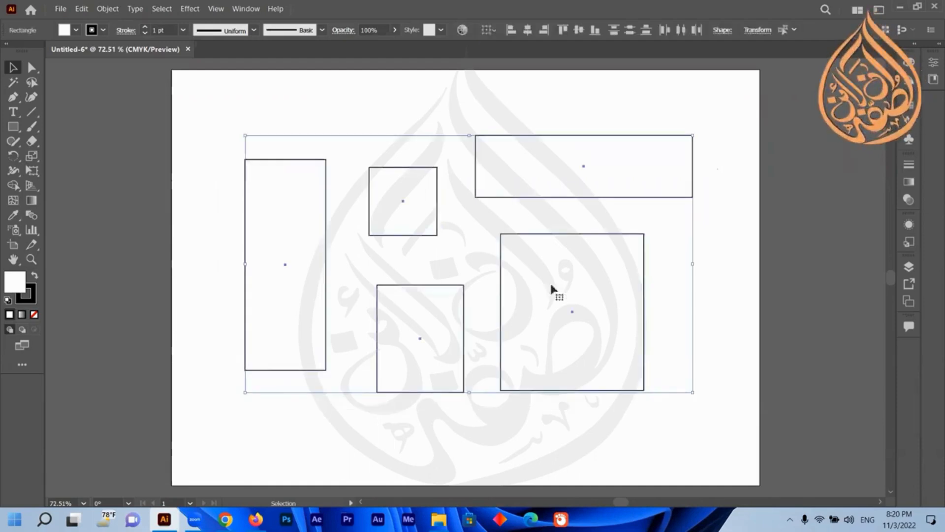
click(717, 229)
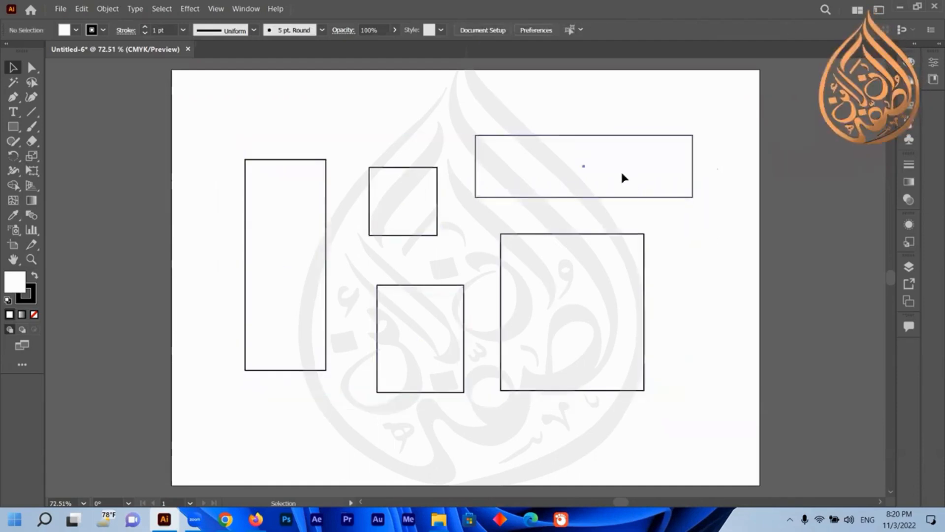
click(622, 175)
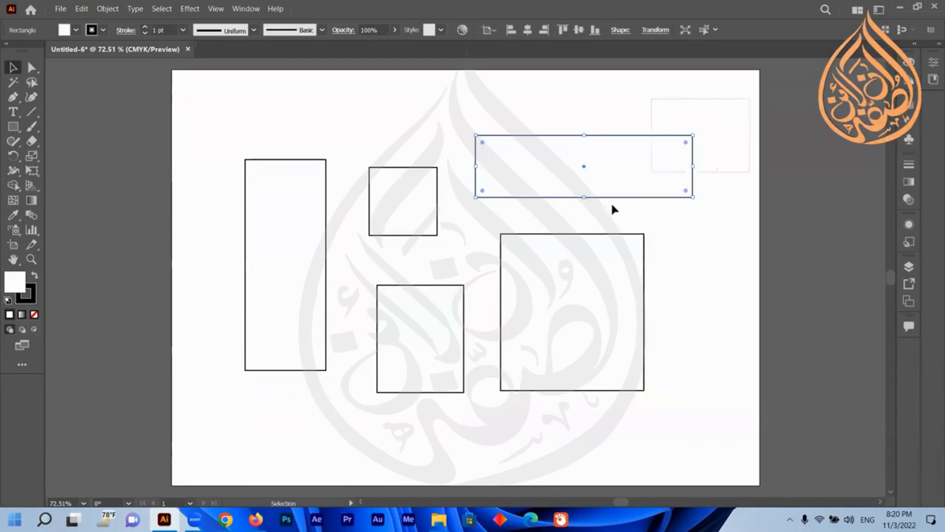
drag(612, 207, 220, 444)
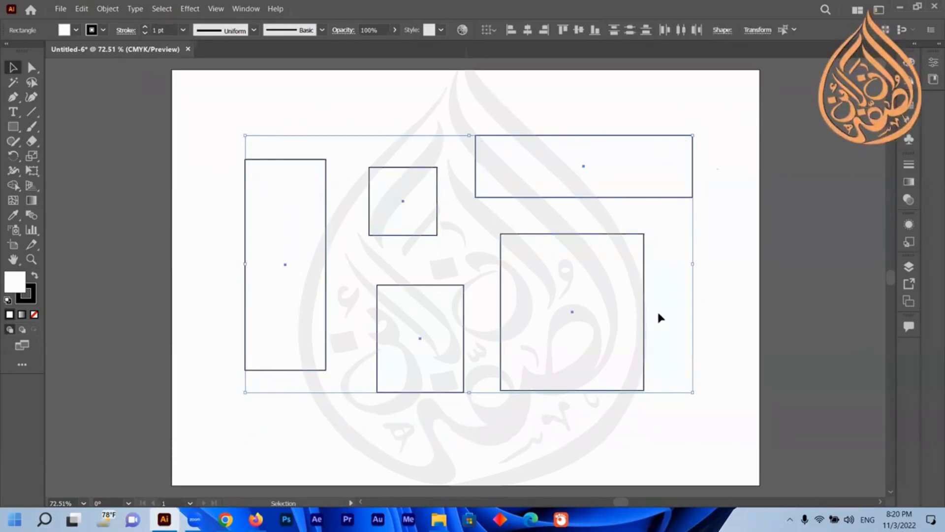
click(751, 271)
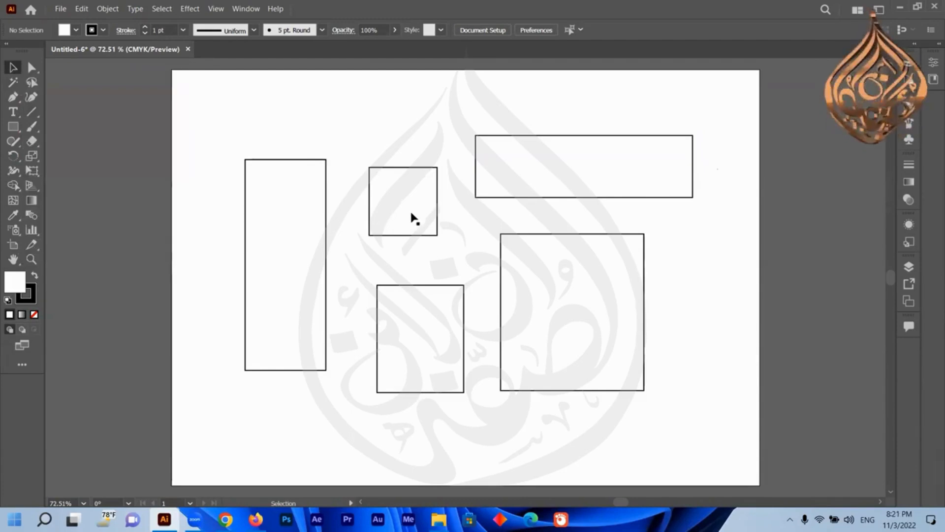
Rearrange the shapes by moving the square to the left edge and shifting the tall, medium and large rectangles right.
drag(412, 214, 223, 129)
drag(283, 229, 311, 298)
drag(562, 285, 640, 294)
mouse_move(430, 321)
mouse_down()
mouse_move(481, 316)
mouse_move(429, 315)
mouse_up()
drag(293, 293, 316, 278)
drag(222, 121, 268, 244)
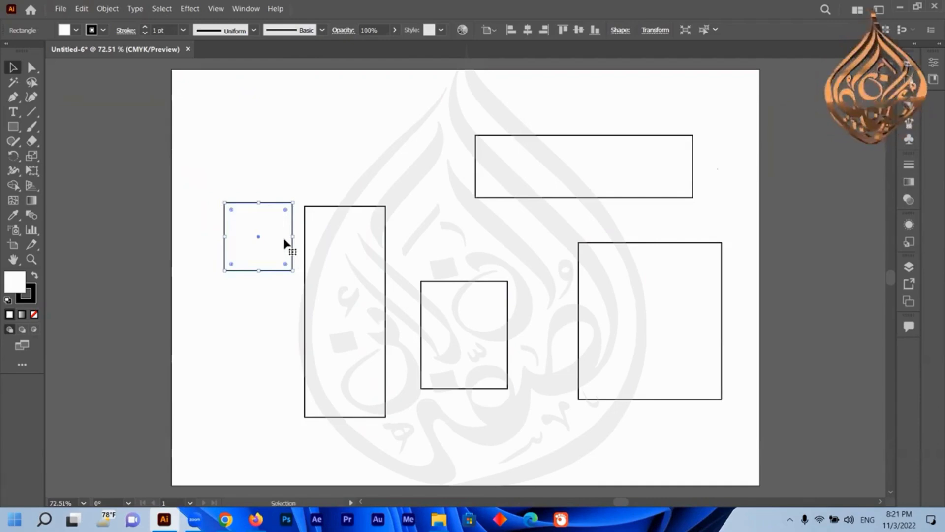
Rearrange the shapes: move the square to the top, the tall rectangle to the lower left, and the large and medium rectangles leftward.
drag(341, 247, 354, 242)
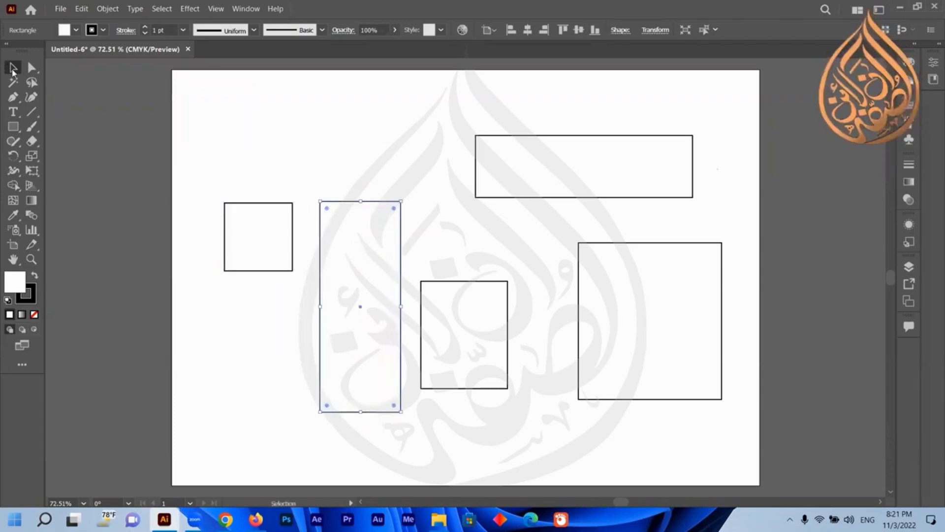
click(246, 233)
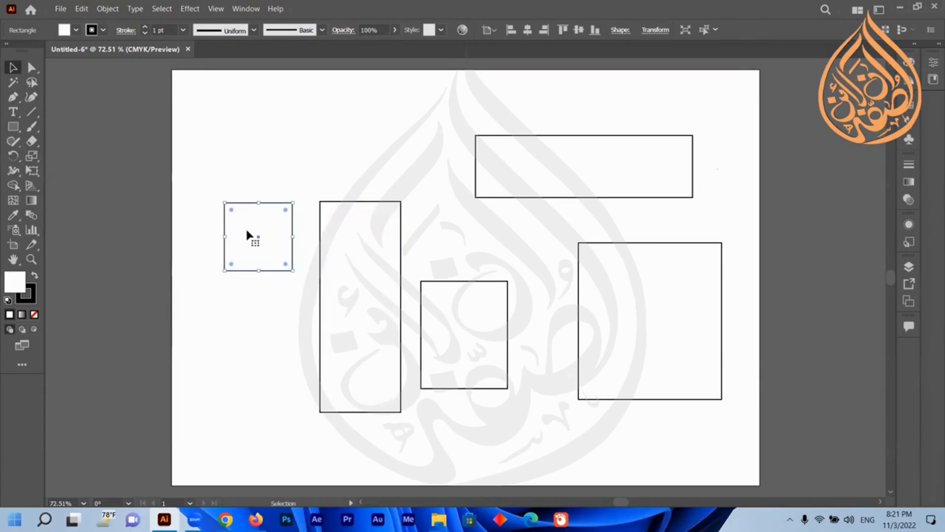
drag(252, 253, 247, 167)
drag(369, 275, 253, 305)
click(279, 172)
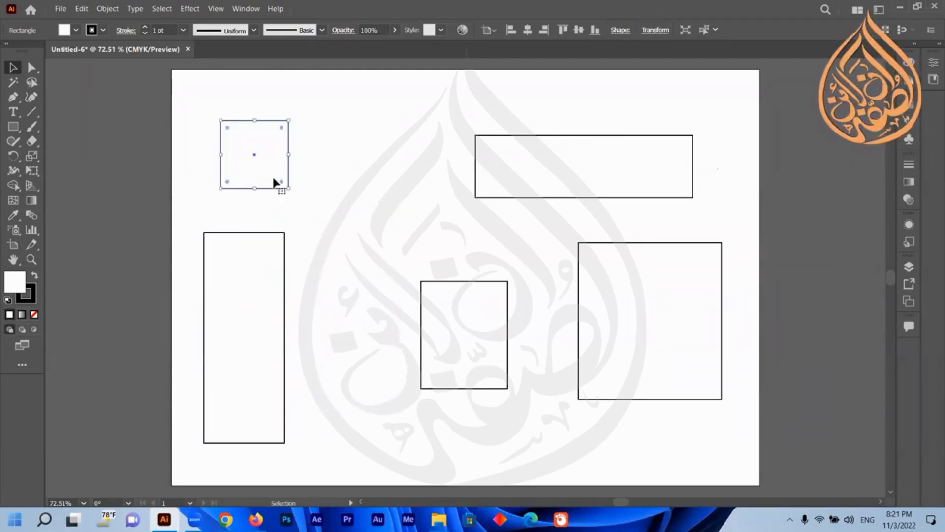
drag(265, 157, 396, 188)
drag(667, 309, 627, 326)
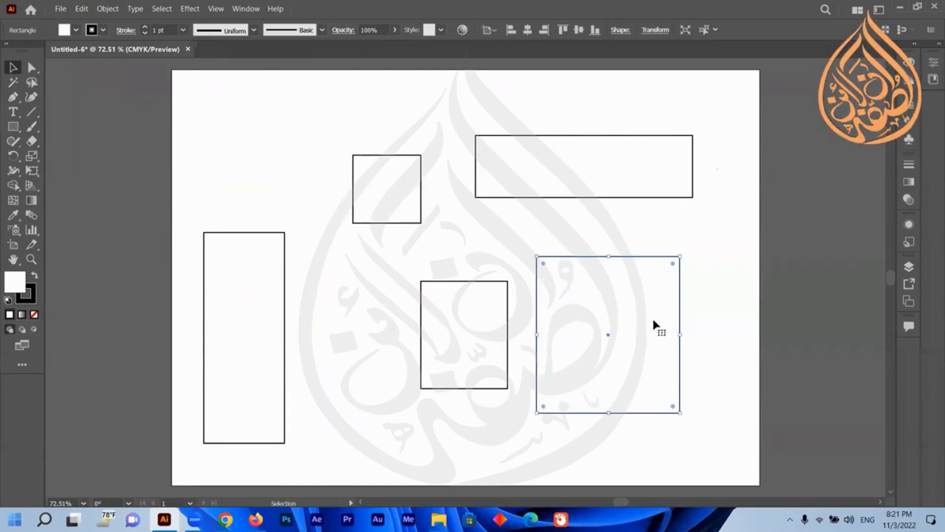
drag(492, 334, 411, 346)
Resize the large rectangle with its side and corner handles into a smaller square.
click(610, 315)
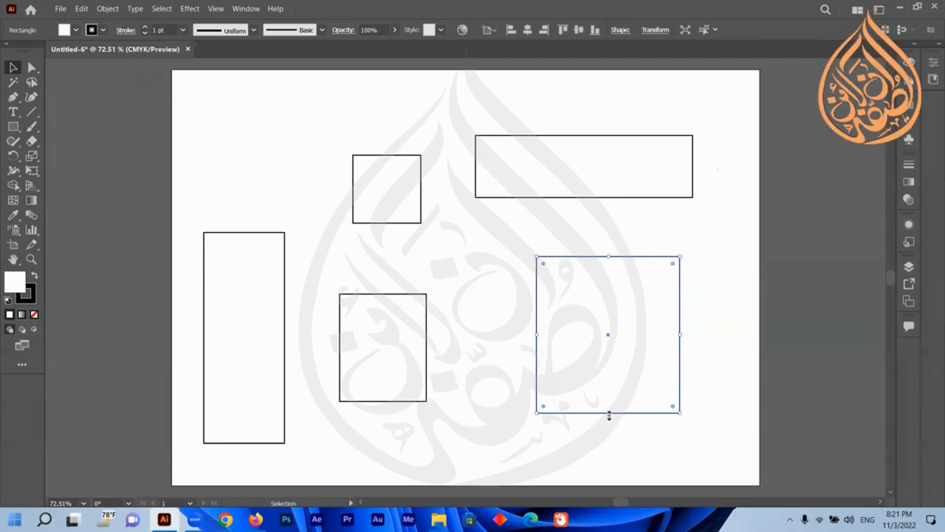
mouse_move(610, 415)
mouse_down()
mouse_move(609, 264)
mouse_move(613, 427)
mouse_move(614, 418)
mouse_up()
drag(680, 336, 707, 336)
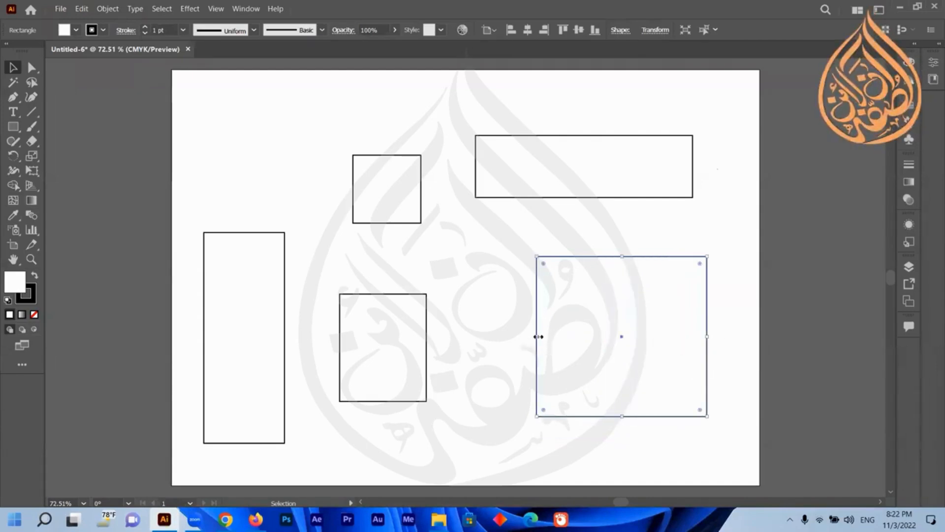
drag(538, 336, 563, 340)
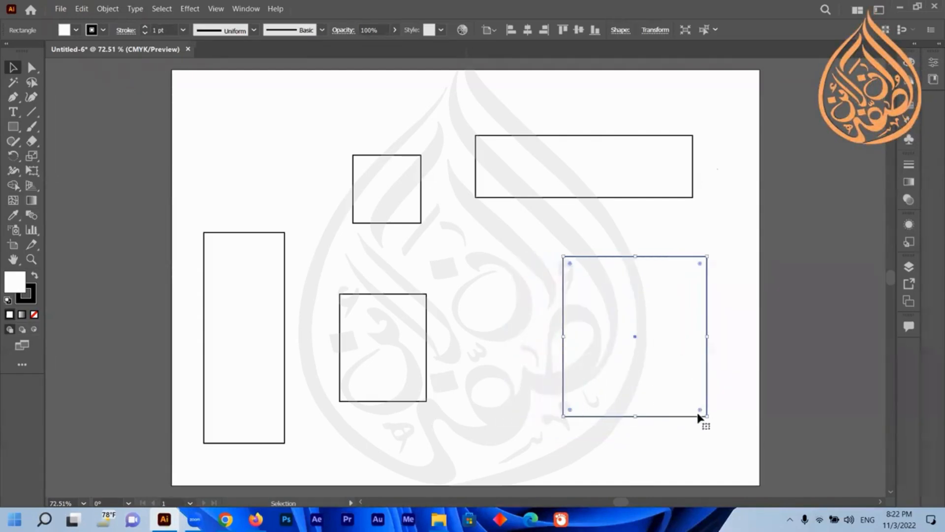
drag(708, 416, 675, 369)
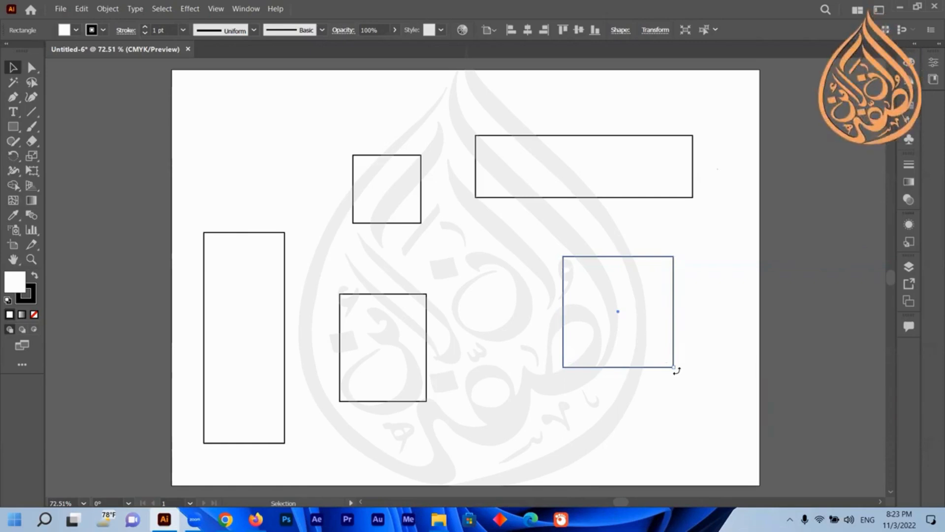
Rotate the resized square from its corner and undo the rotation.
drag(677, 370, 565, 391)
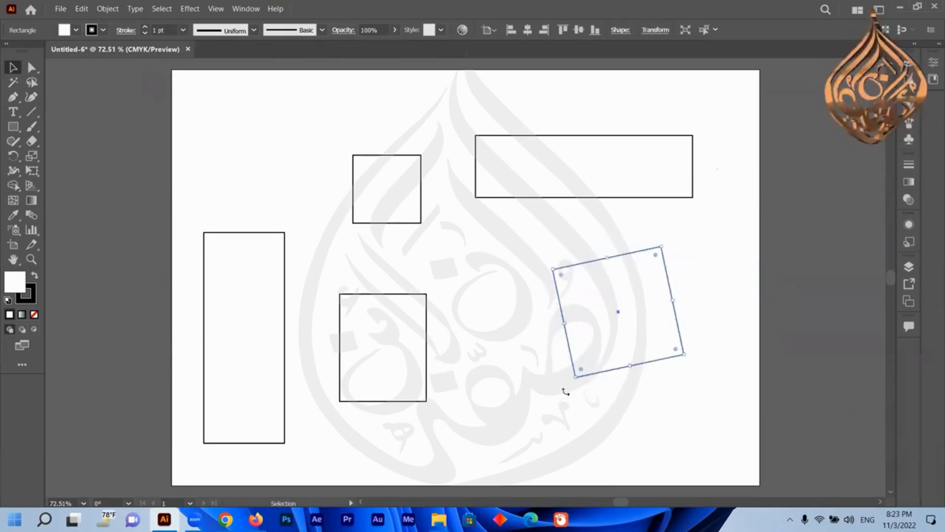
key(ctrl+z)
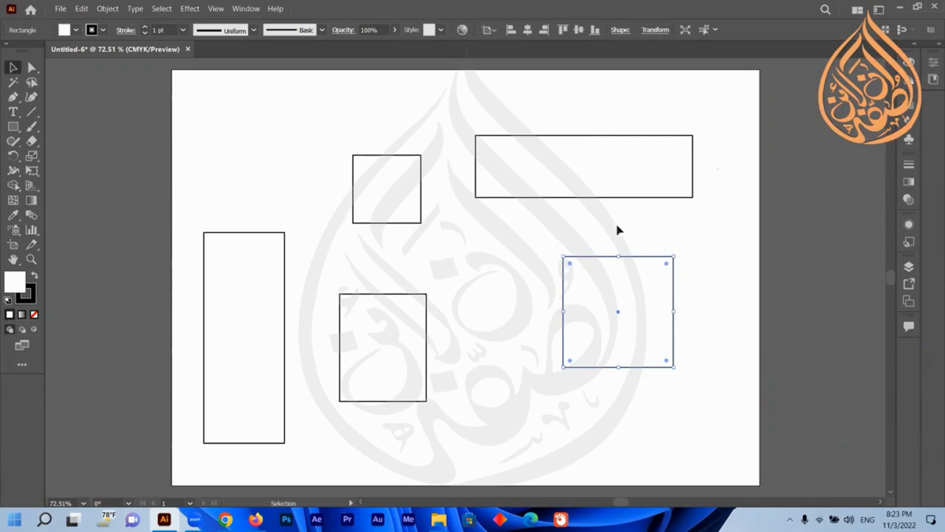
Shift the medium and tall rectangles to the right and clear the selection.
click(301, 134)
drag(375, 334, 468, 311)
drag(261, 323, 299, 315)
click(463, 315)
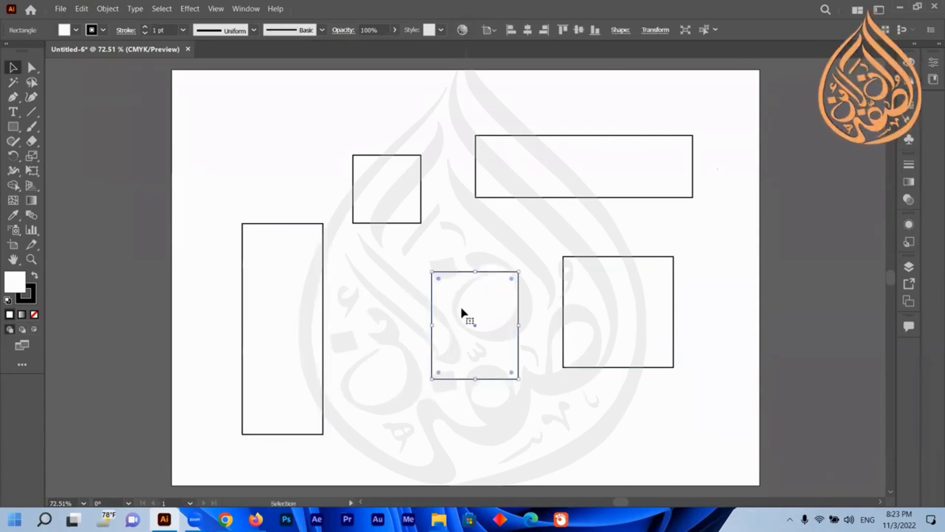
click(719, 235)
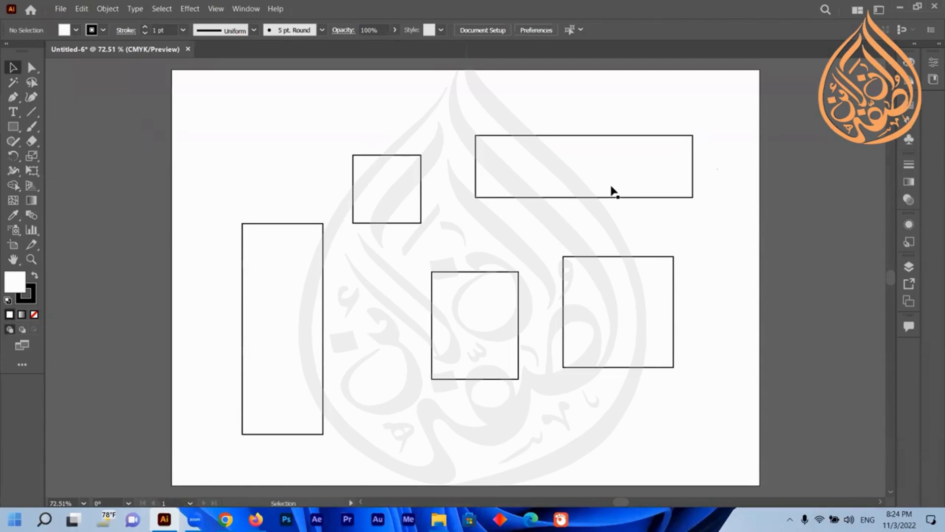
Delete the wide rectangle and undo the deletion.
click(580, 172)
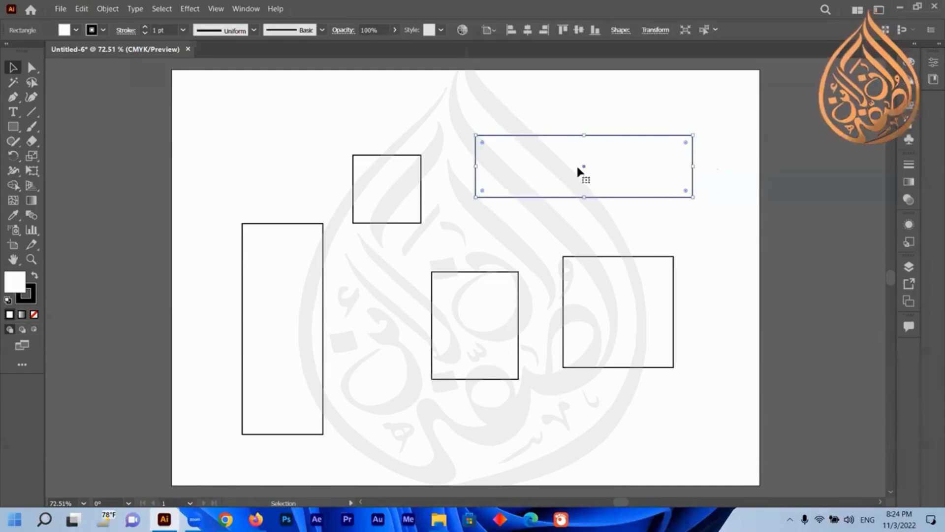
key(Delete)
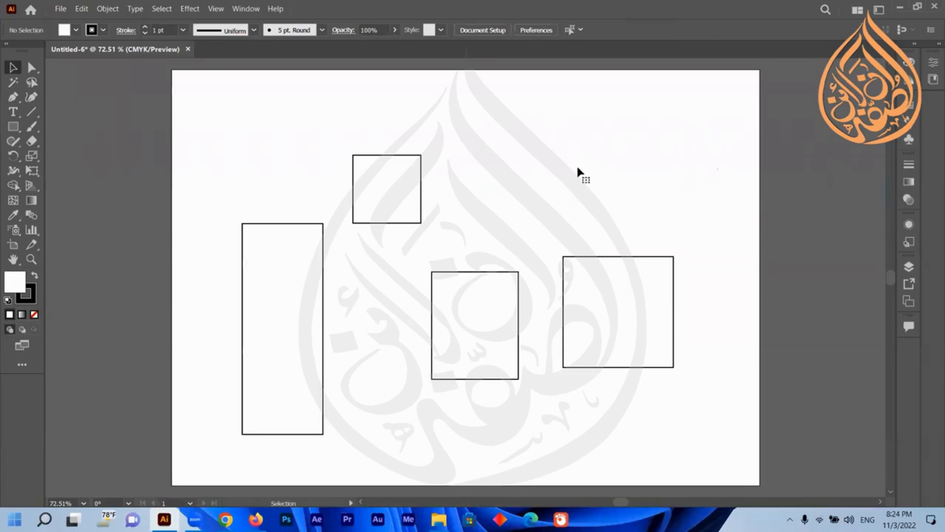
key(ctrl+z)
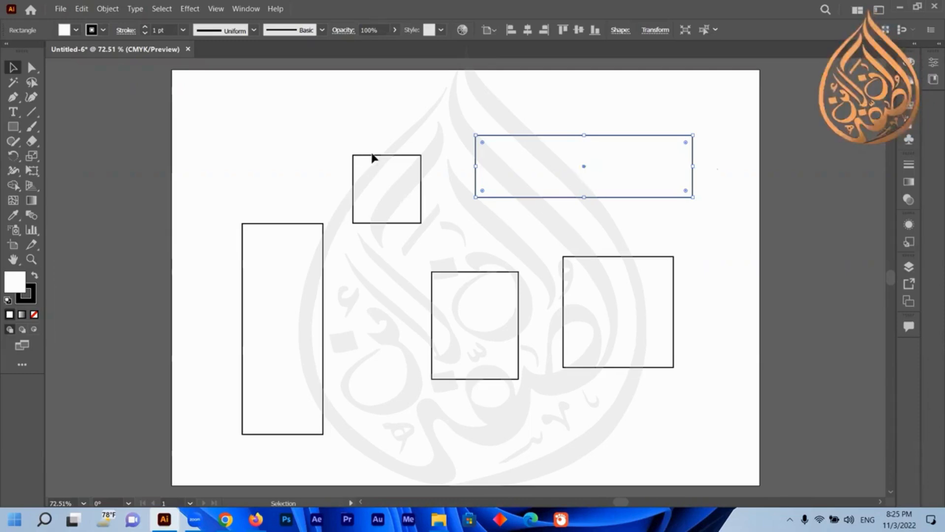
Select the square and tall rectangle together and move them toward the lower left of the page.
drag(372, 157, 350, 234)
drag(349, 189, 232, 338)
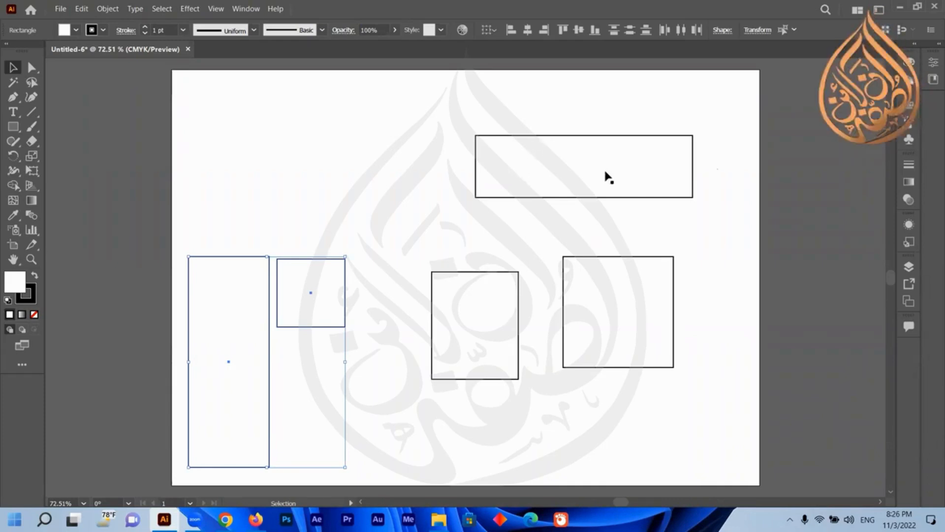
click(351, 256)
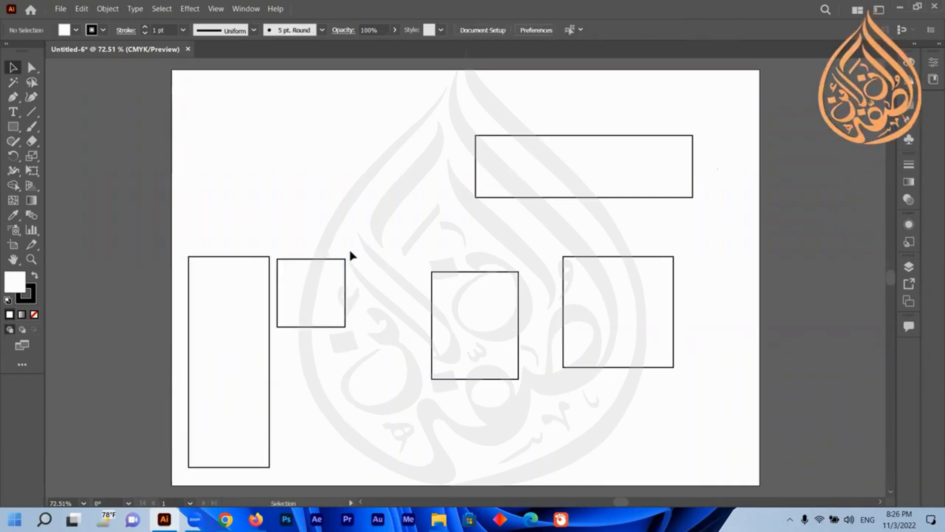
Move the square and the tall rectangle individually back up to the upper left area.
drag(306, 308, 356, 217)
drag(251, 328, 277, 224)
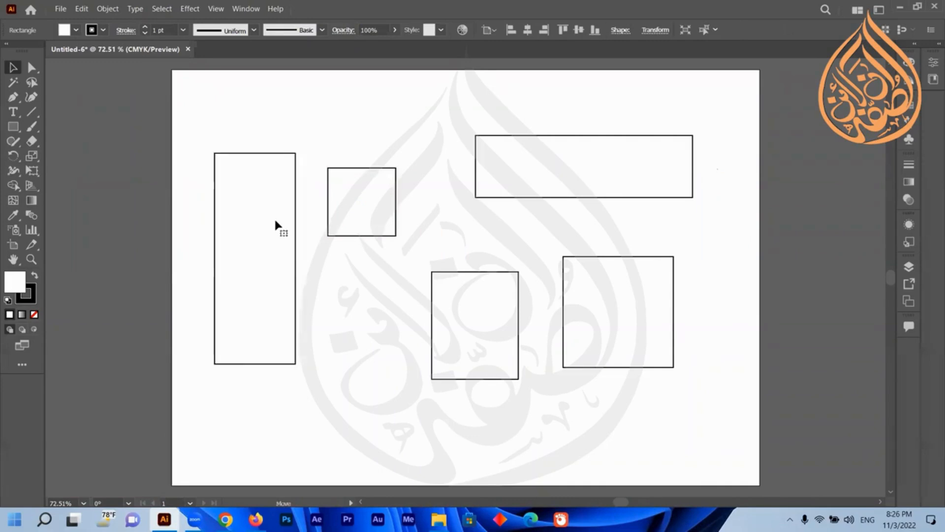
drag(355, 223, 362, 209)
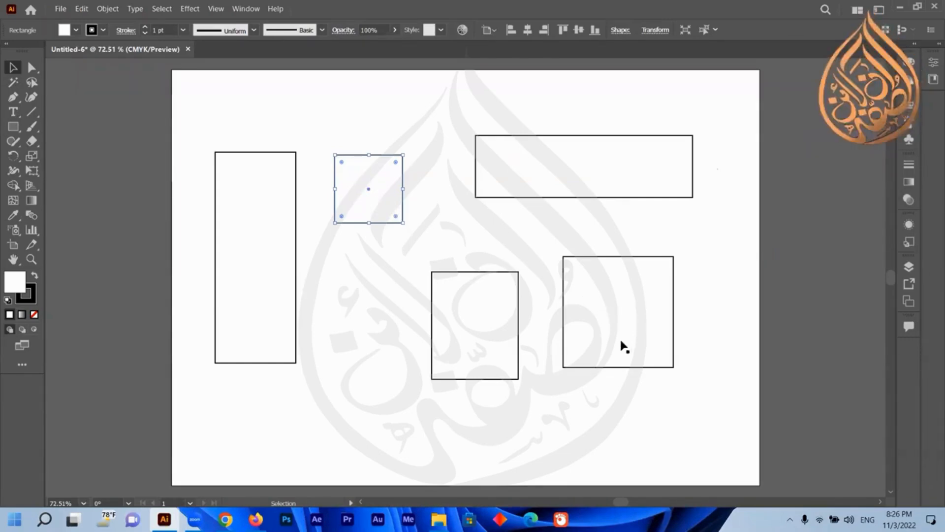
Select the wide rectangle, square, large square and tall rectangle one at a time, then clear the selection.
click(504, 165)
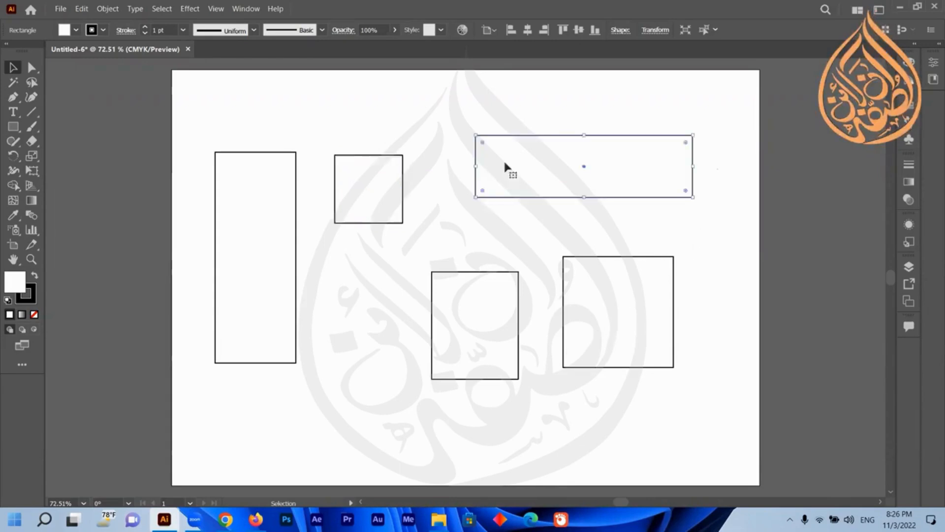
click(356, 185)
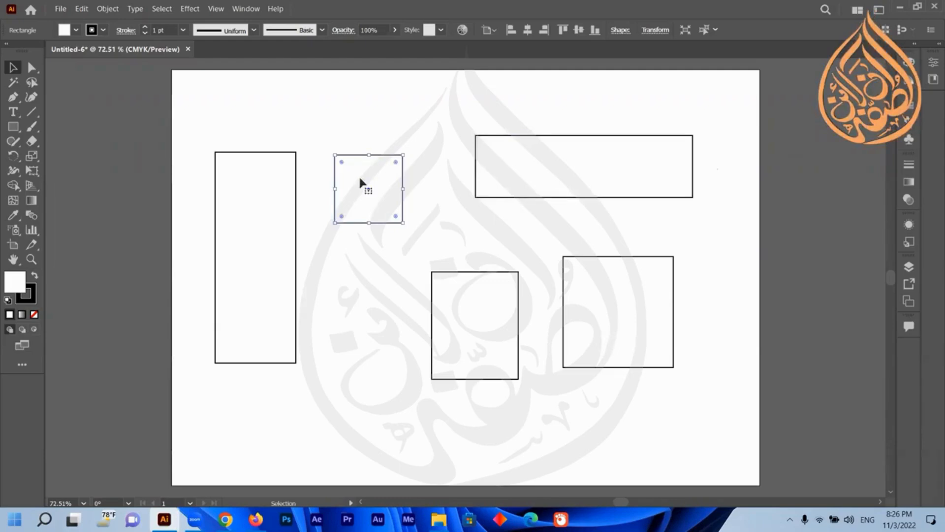
click(616, 310)
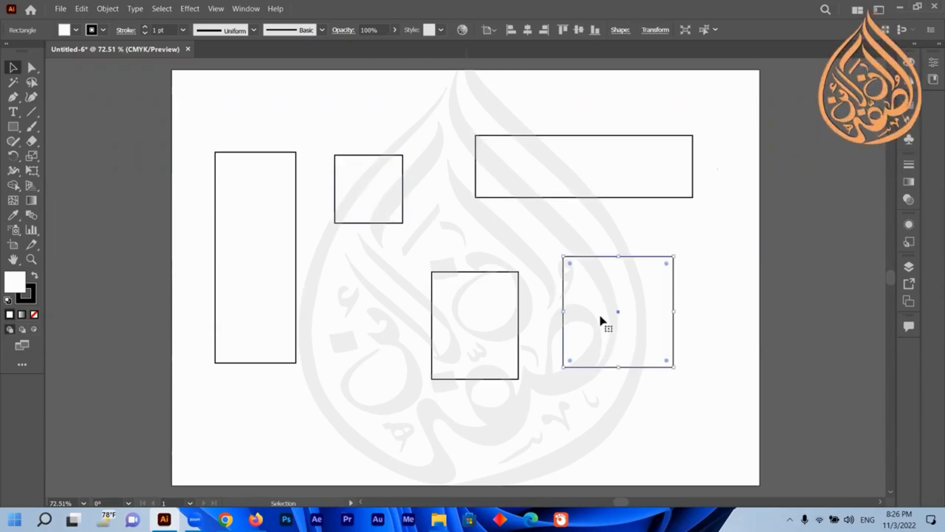
click(240, 265)
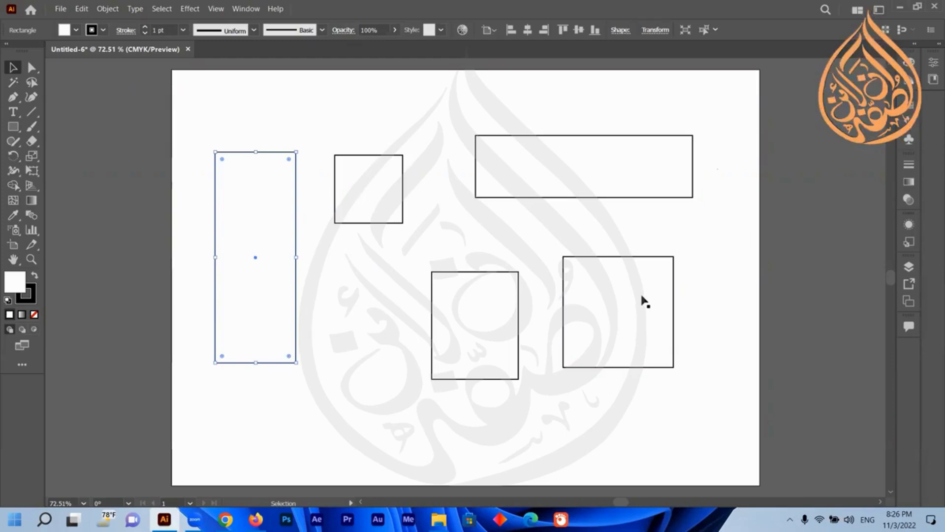
click(453, 228)
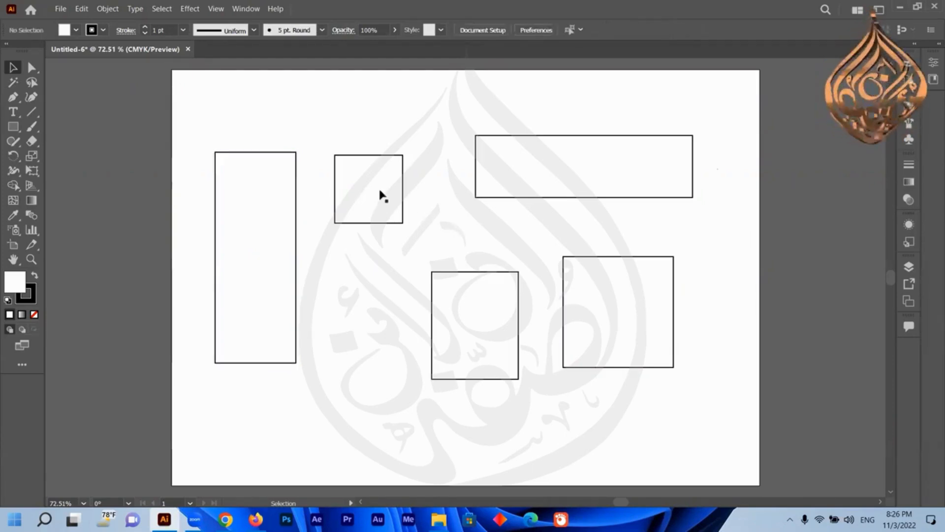
Add the square, large square, tall and medium rectangles to the selection one by one, then remove the tall rectangle.
click(372, 191)
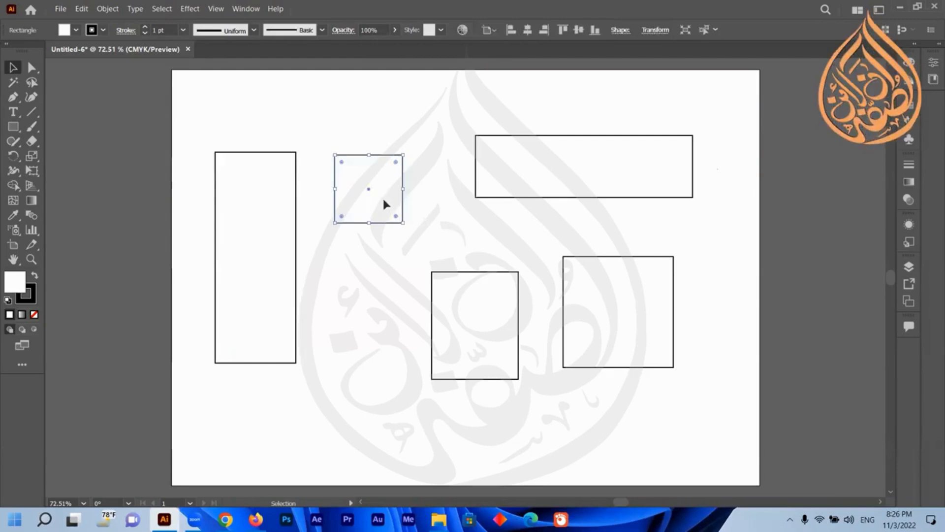
shift+click(624, 303)
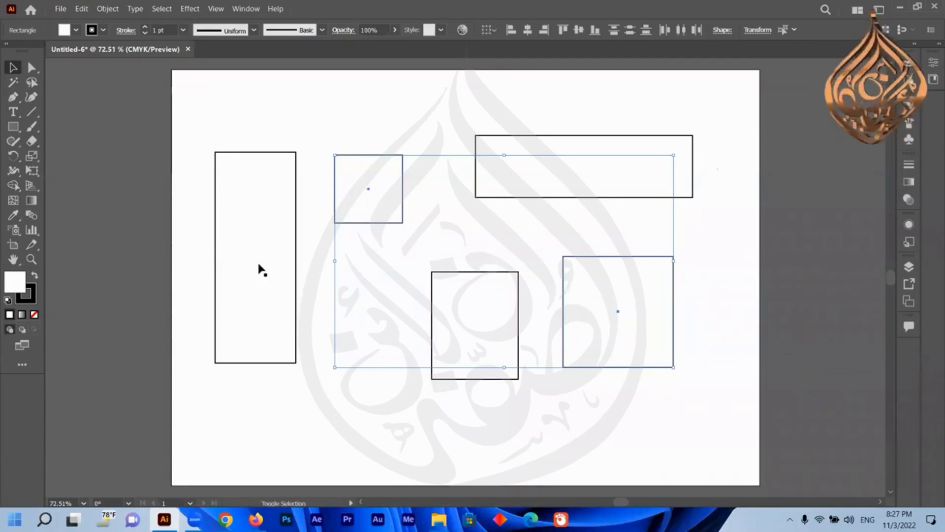
shift+click(250, 242)
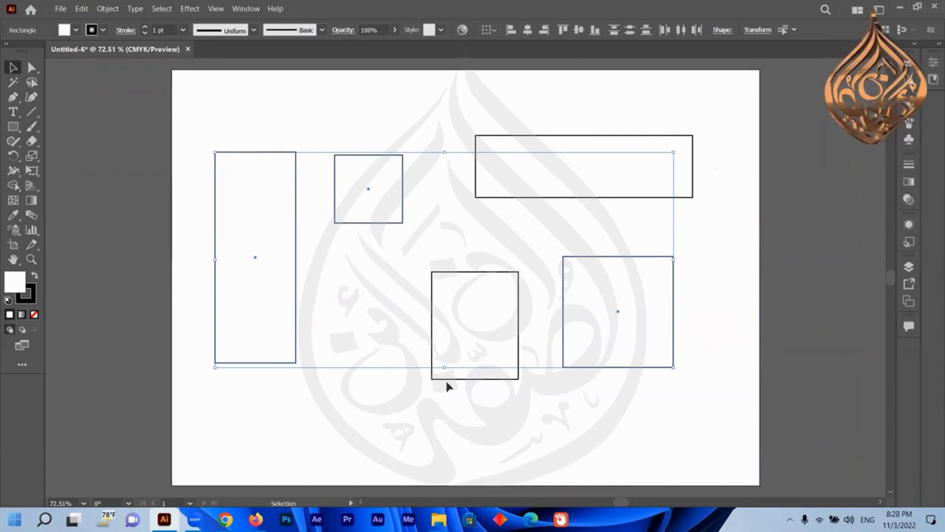
shift+click(479, 378)
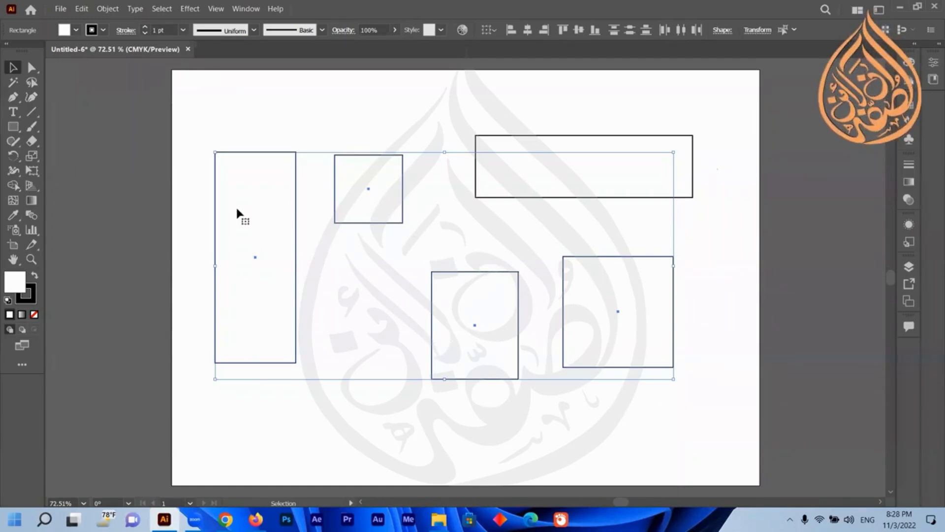
shift+click(247, 220)
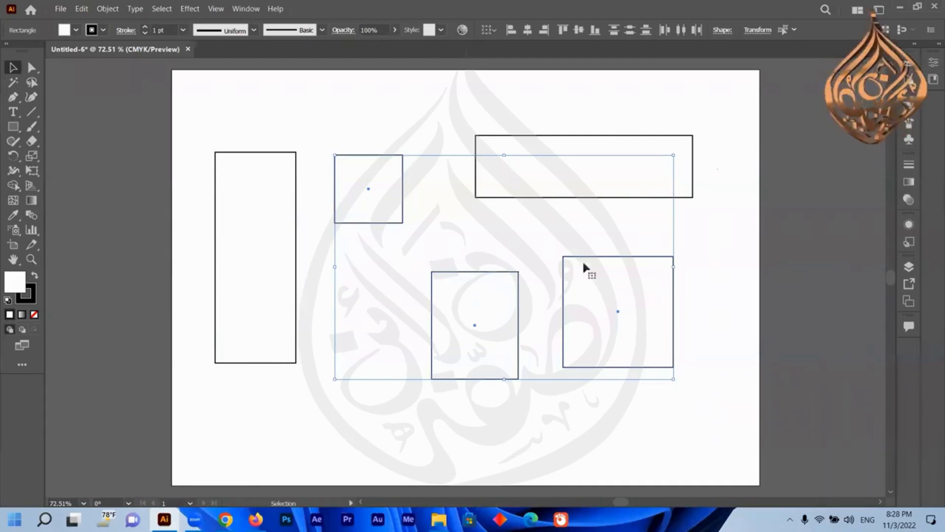
Move the medium rectangle under the square and marquee-select the three shapes on the left.
scroll(677, 328, down, 4)
click(678, 328)
scroll(585, 274, up, 3)
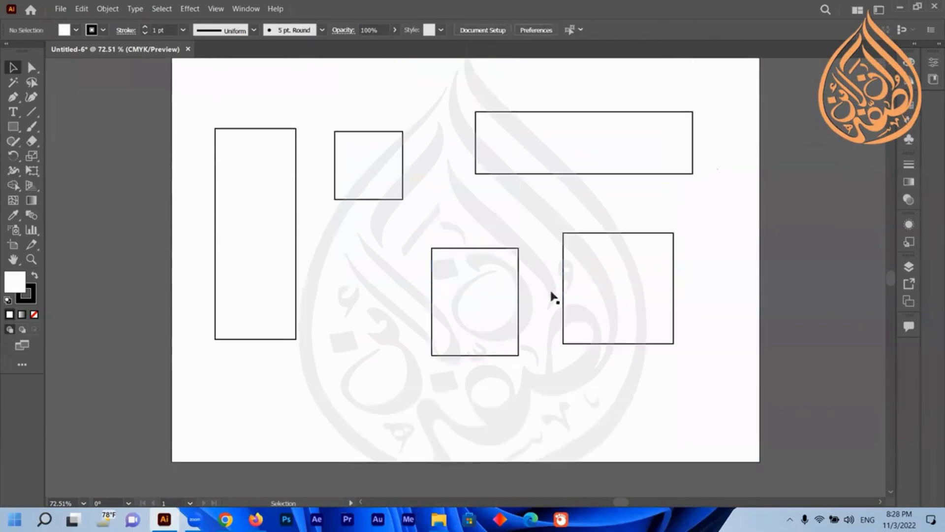
drag(482, 310, 364, 277)
drag(411, 84, 259, 202)
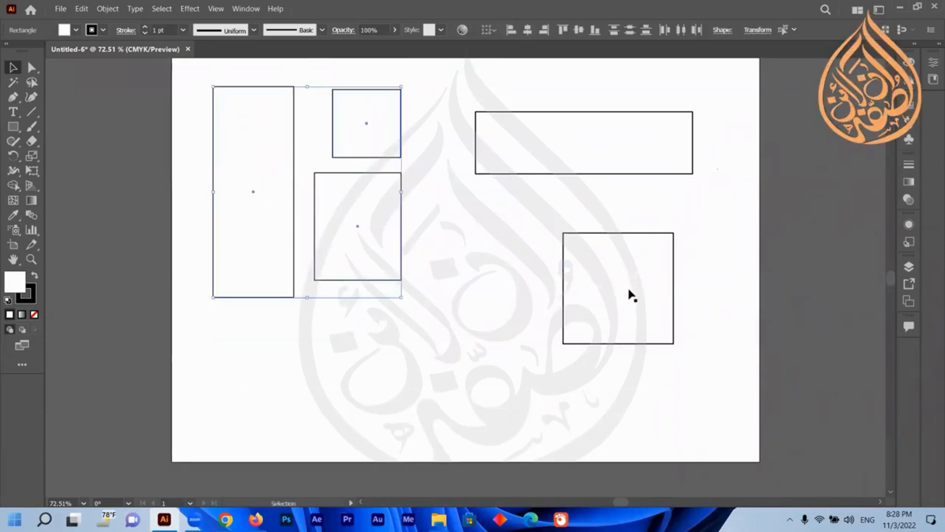
Move the large square to the lower right corner of the page.
drag(628, 293, 694, 387)
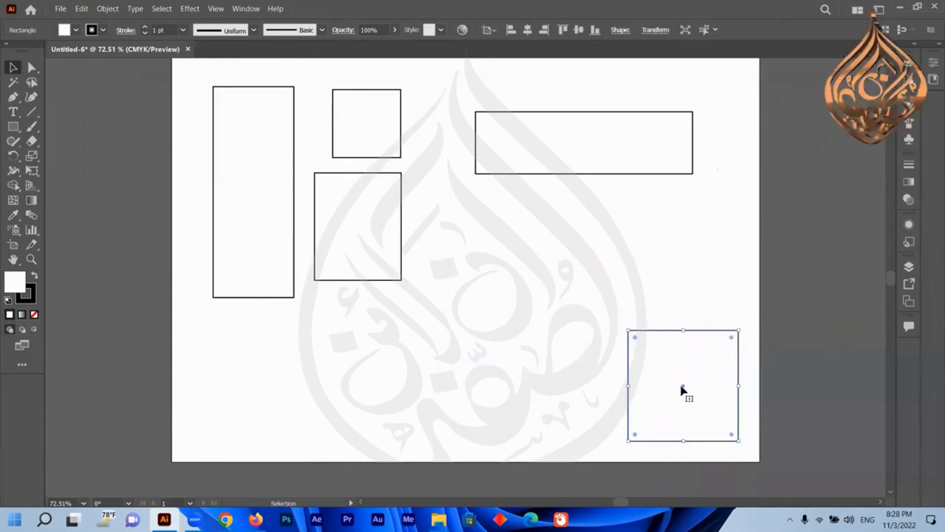
drag(680, 386, 675, 362)
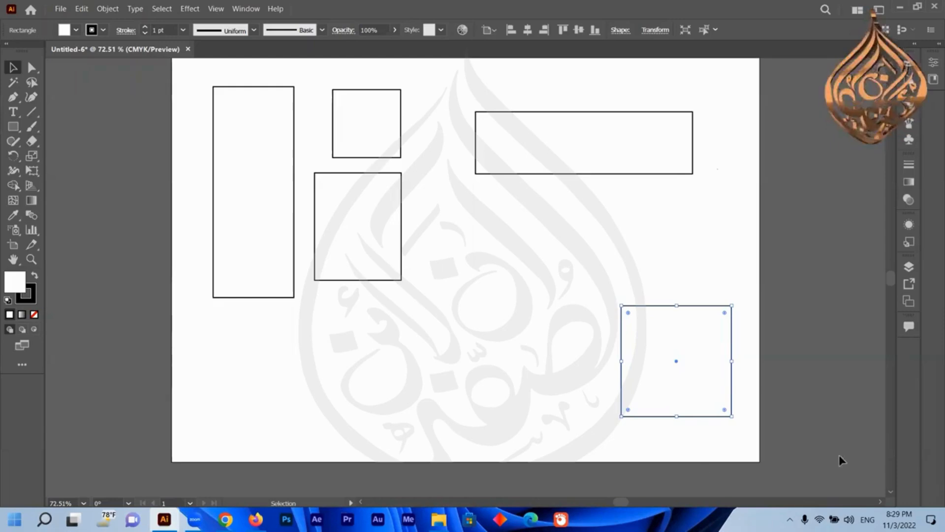
drag(678, 363, 683, 393)
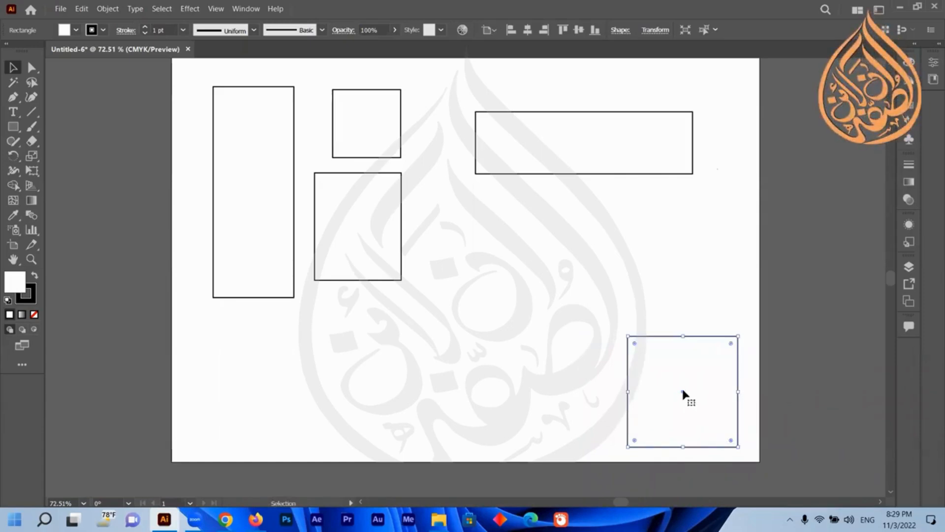
mouse_move(683, 391)
mouse_down()
mouse_move(678, 378)
mouse_move(678, 389)
mouse_up()
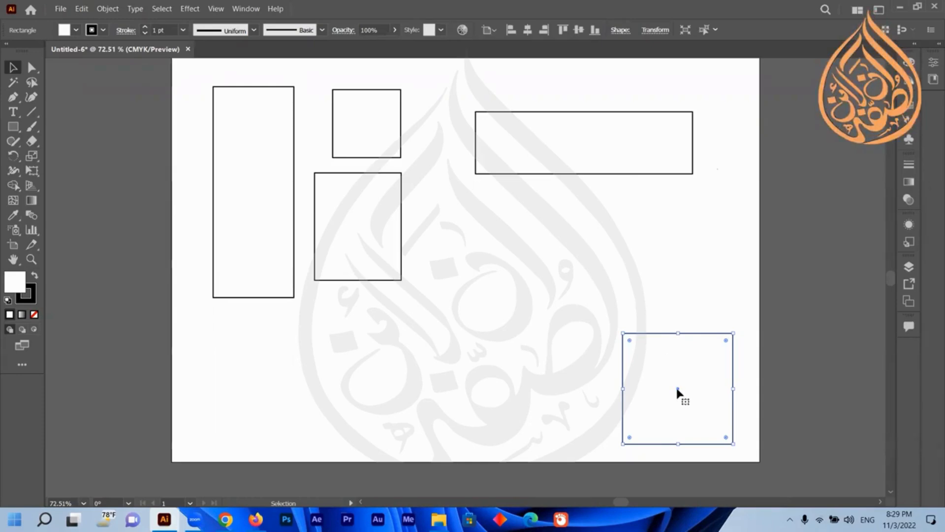
Move the large square to the lower left corner of the page and then back toward the lower right.
drag(678, 389, 241, 396)
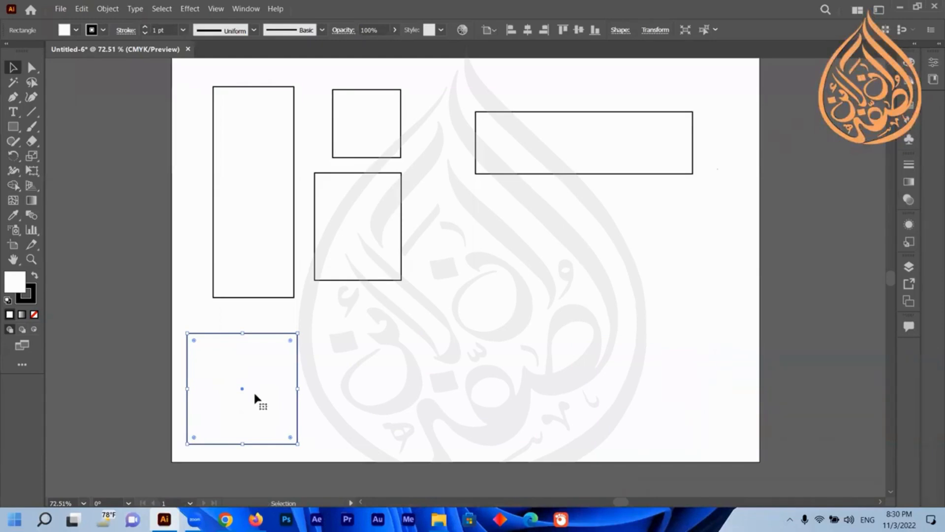
drag(255, 395, 619, 355)
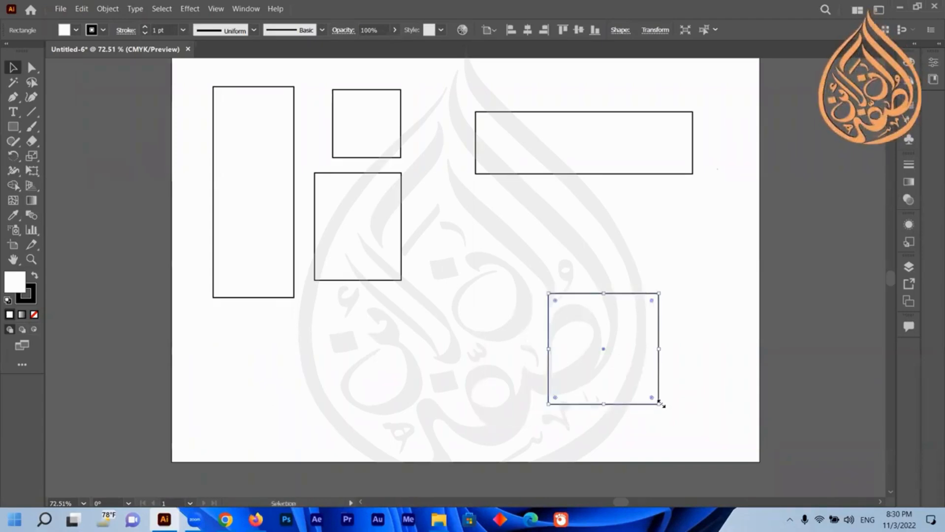
Reshape the large square into a wide rectangle by pulling its lower corner up.
drag(659, 401, 685, 417)
key(a)
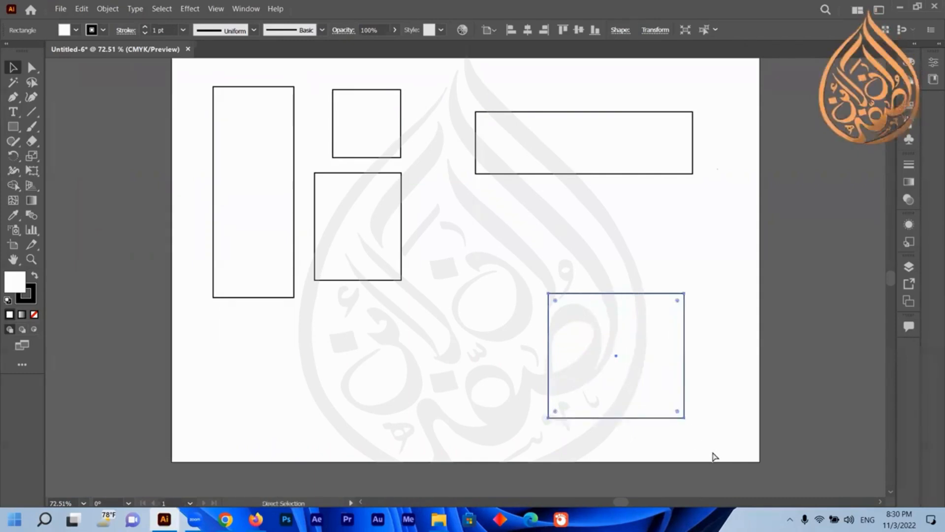
key(ctrl+z)
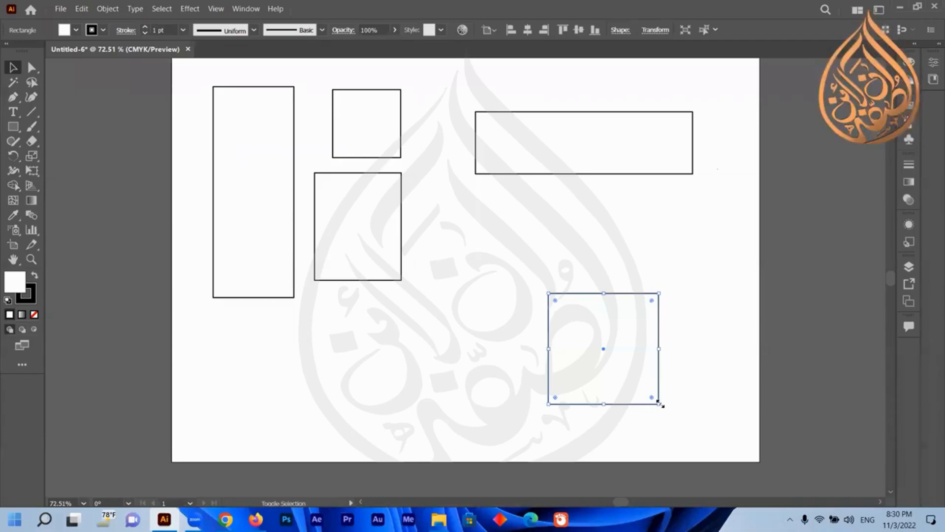
drag(660, 403, 664, 381)
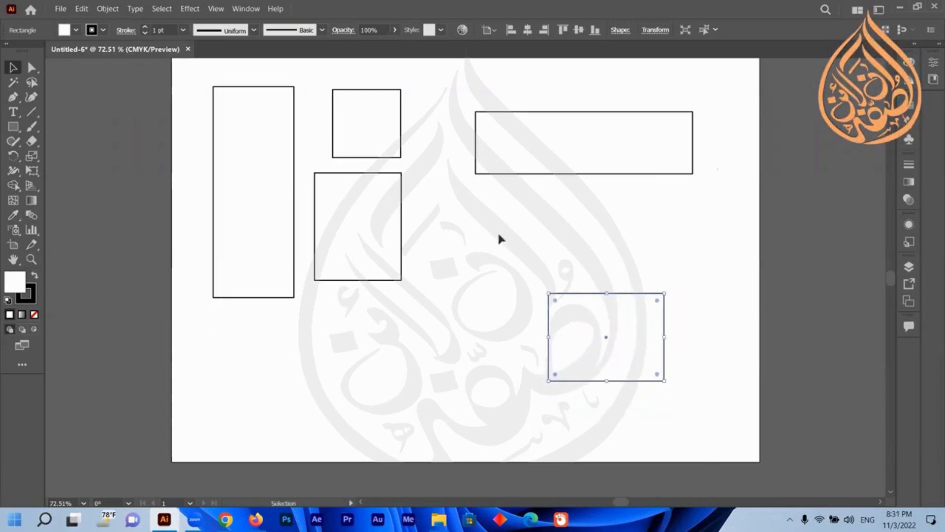
Reshape the medium rectangle under the square into a narrow tall rectangle about 1 by 2 in.
click(384, 175)
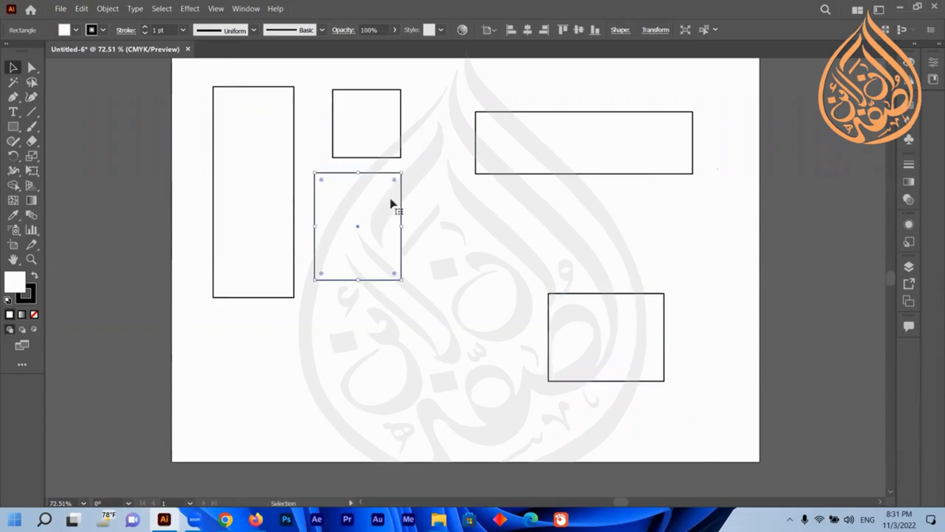
drag(402, 227, 352, 225)
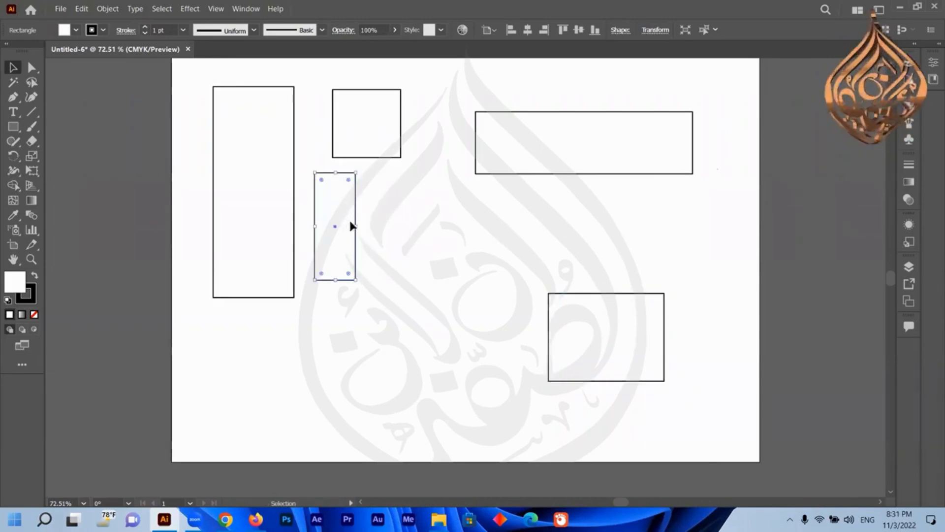
drag(352, 282, 383, 291)
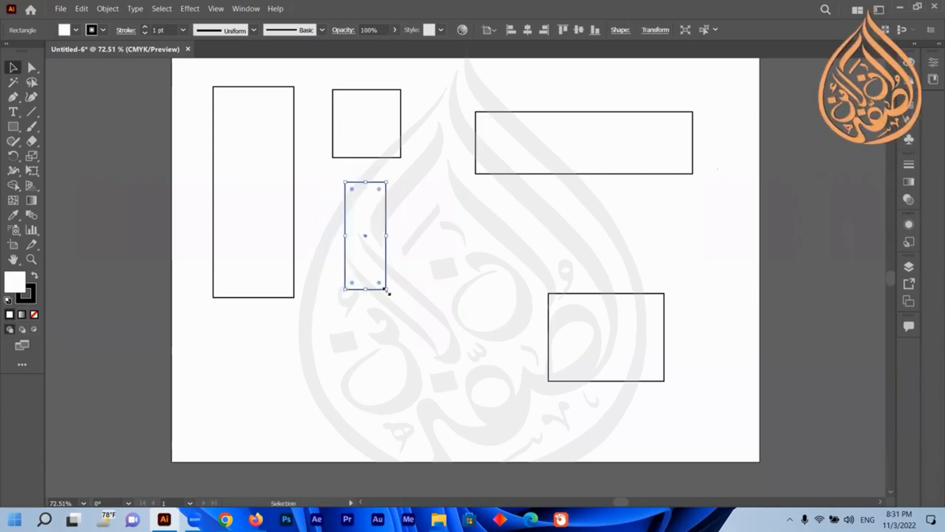
mouse_move(386, 291)
mouse_down()
mouse_move(382, 281)
mouse_move(392, 297)
mouse_up()
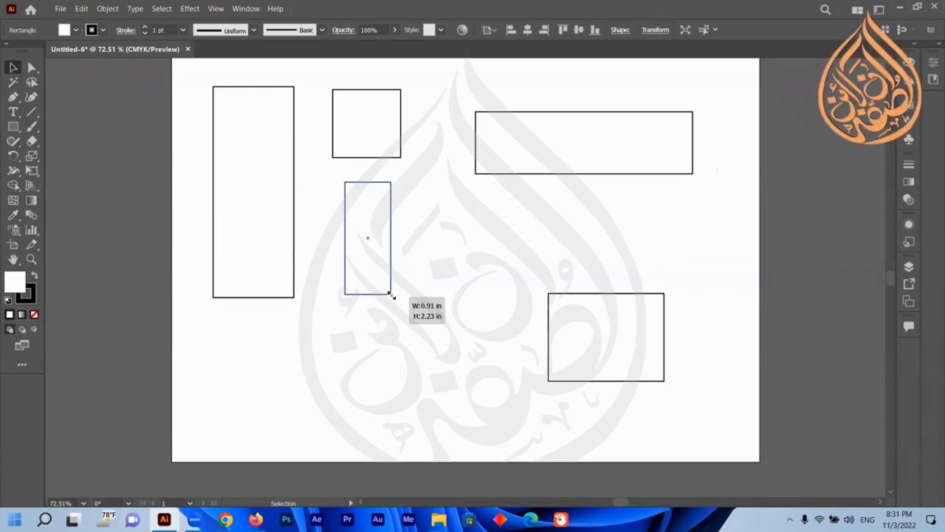
drag(393, 296, 415, 305)
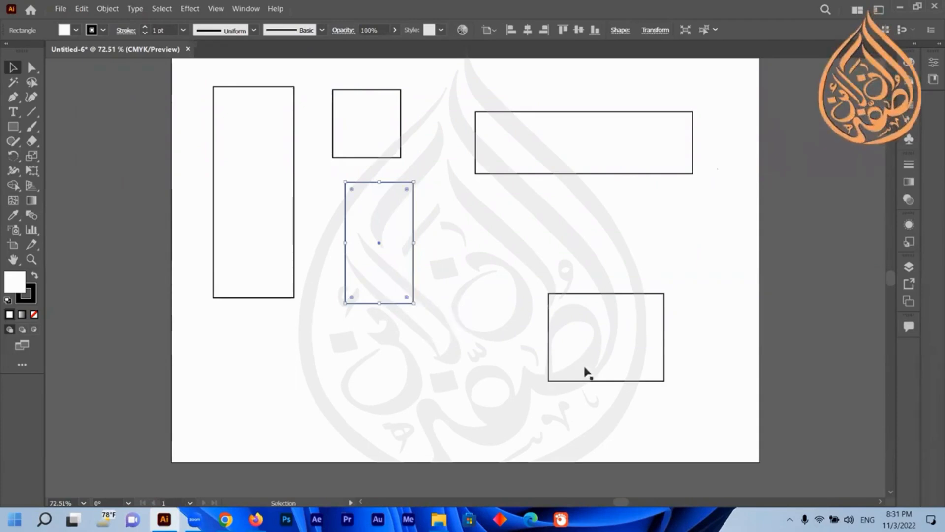
drag(414, 303, 397, 285)
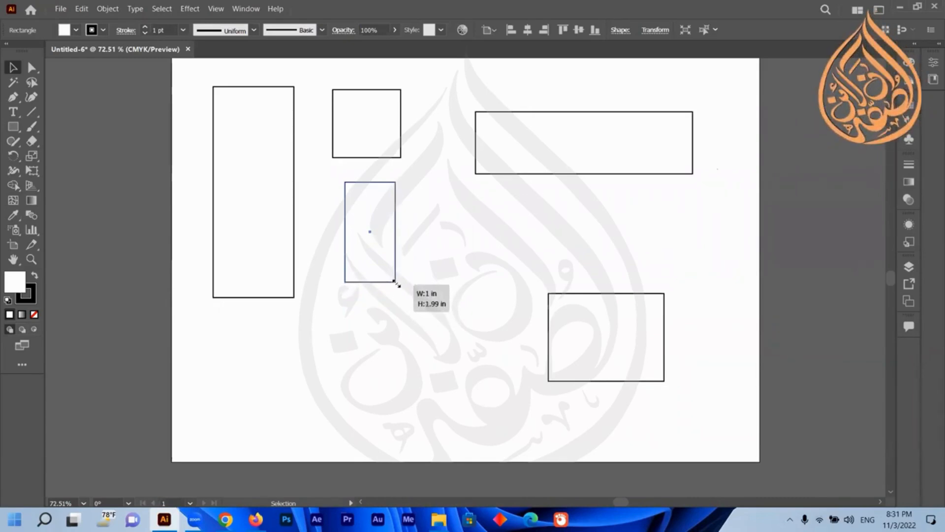
drag(398, 285, 396, 286)
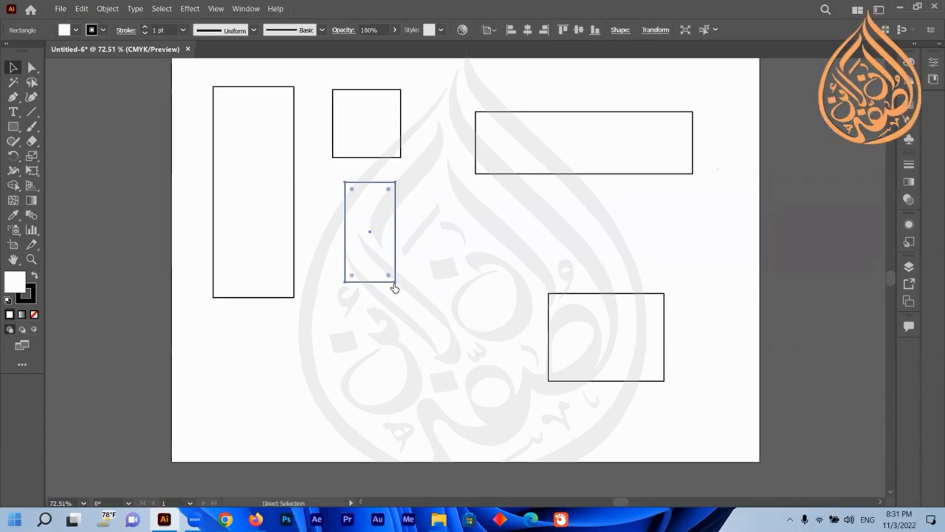
key(ctrl+n)
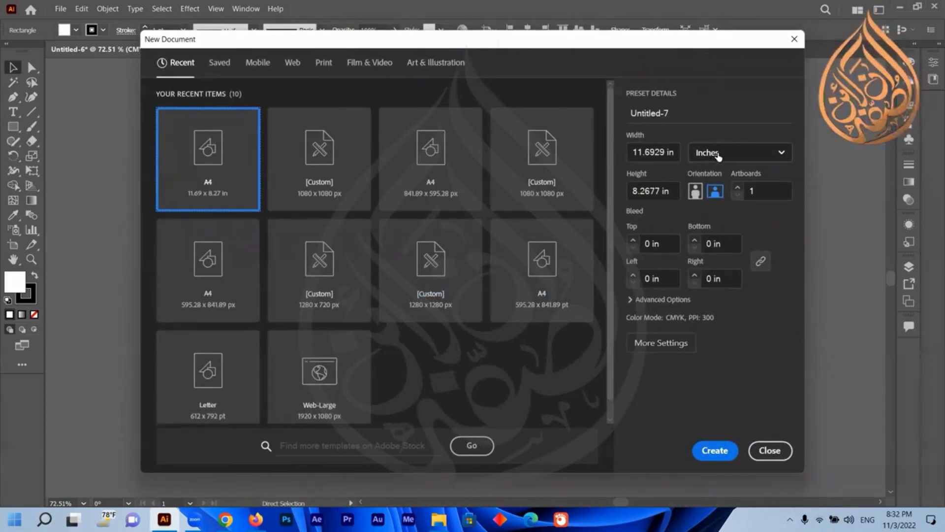
click(783, 452)
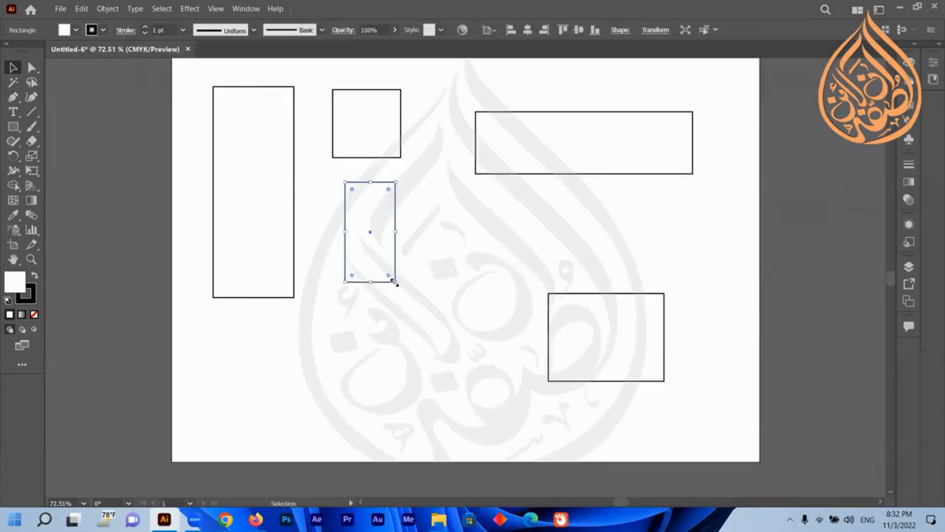
drag(396, 282, 400, 282)
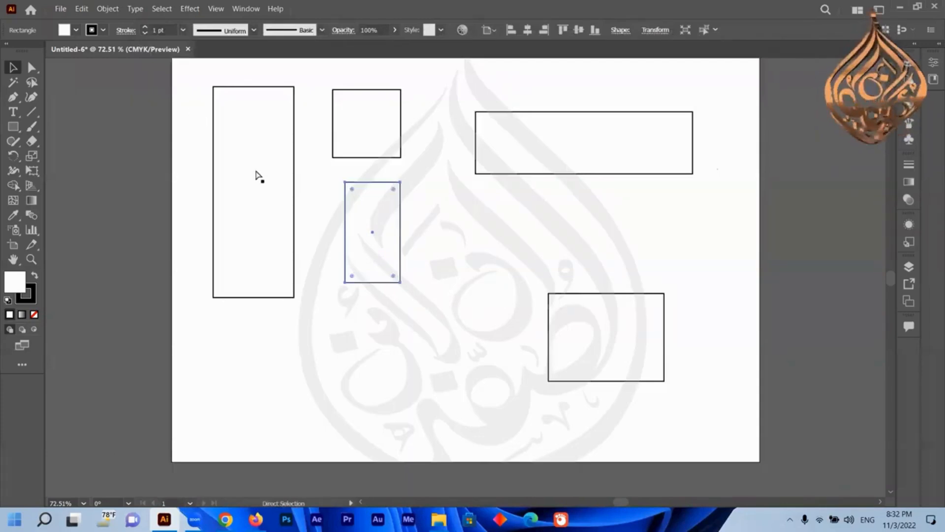
Widen the narrow tall rectangle slightly from its lower corner.
key(ctrl+n)
click(714, 156)
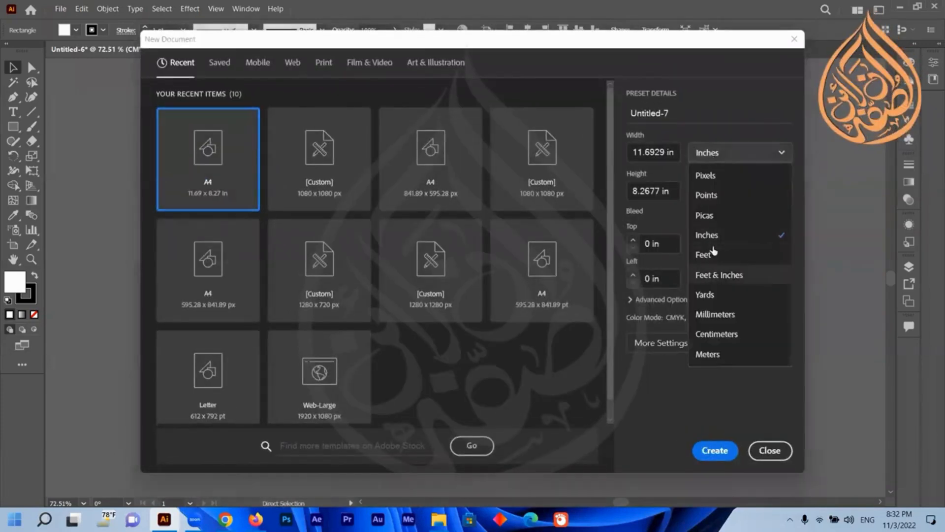
click(770, 450)
mouse_move(399, 283)
mouse_down()
mouse_move(386, 271)
mouse_move(419, 310)
mouse_move(411, 291)
mouse_up()
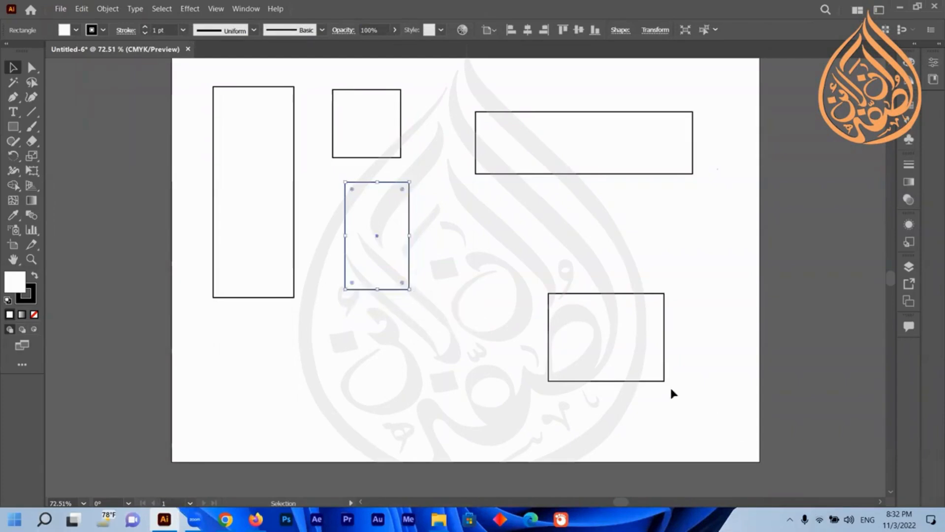
Swap places: move the wide rectangle to the top middle and the small square to the lower right area.
click(635, 368)
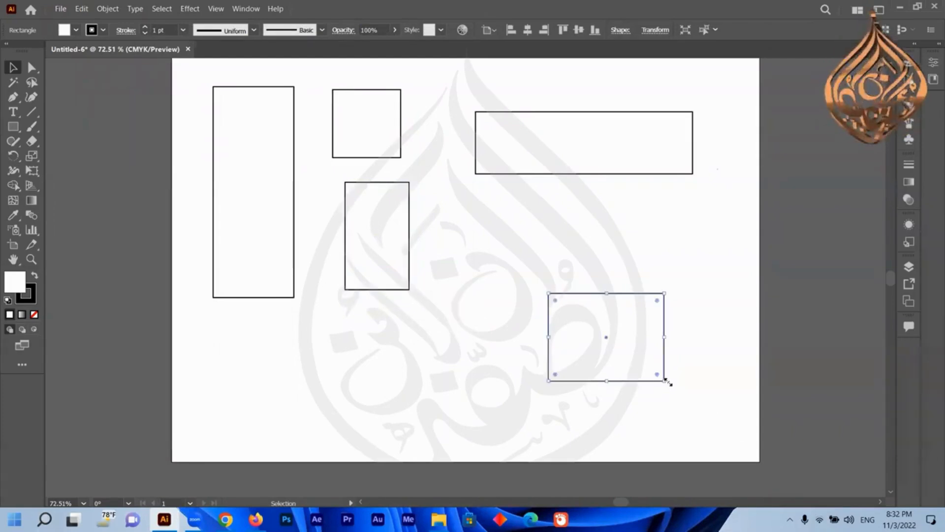
drag(345, 98, 451, 277)
drag(382, 169, 458, 370)
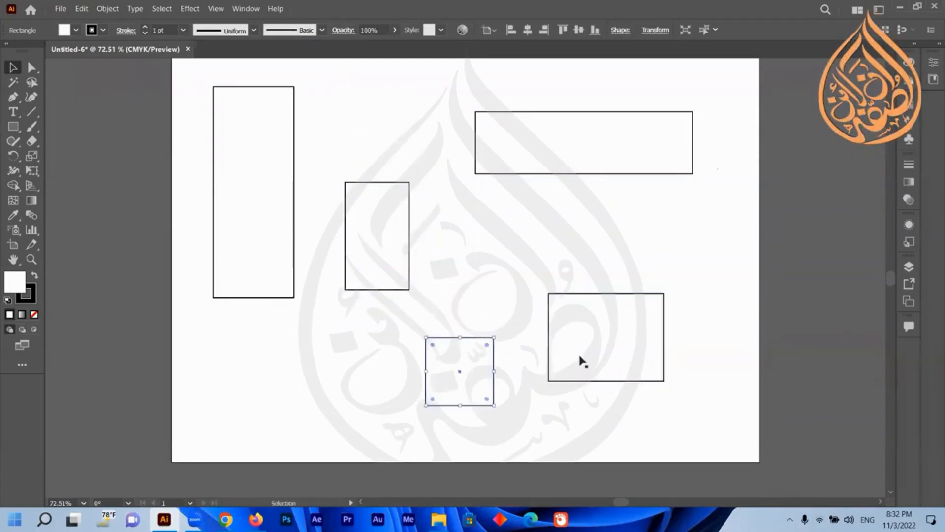
drag(582, 363, 346, 134)
drag(461, 378, 578, 318)
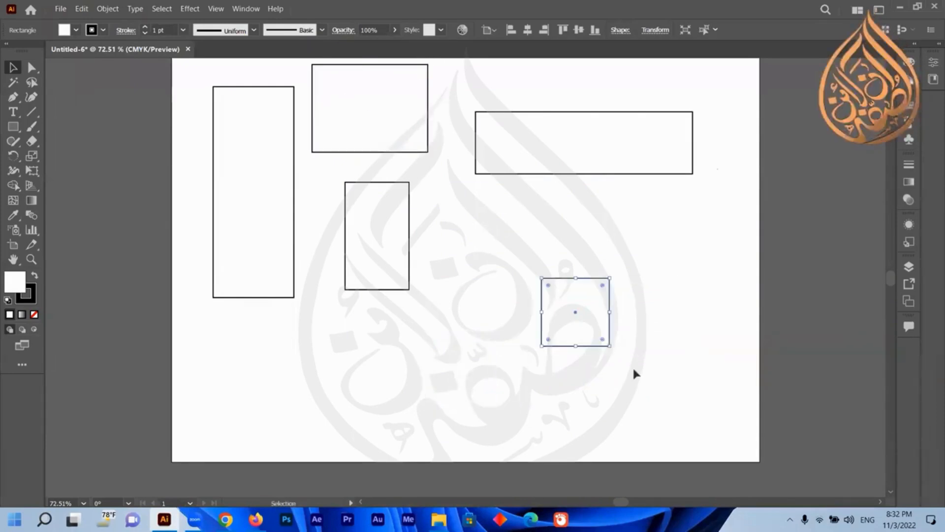
Enlarge the small square proportionally to about 2.95 in per side.
drag(612, 348, 635, 361)
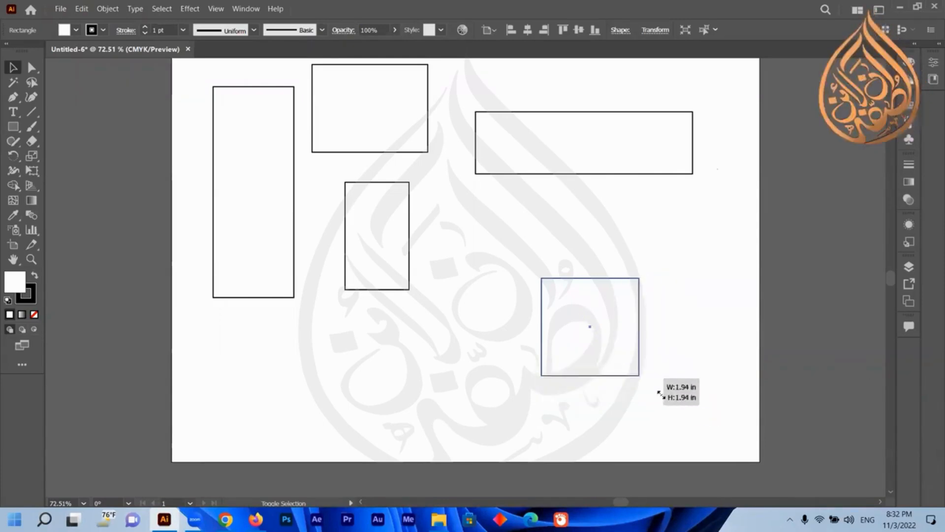
mouse_move(661, 394)
mouse_down()
mouse_move(678, 415)
mouse_move(650, 384)
mouse_up()
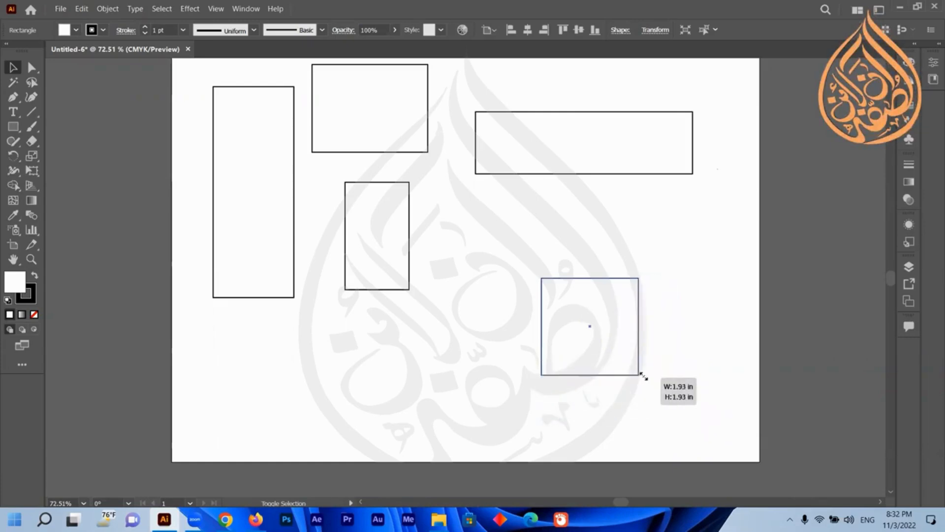
mouse_move(657, 391)
mouse_down()
mouse_move(644, 377)
mouse_move(651, 385)
mouse_up()
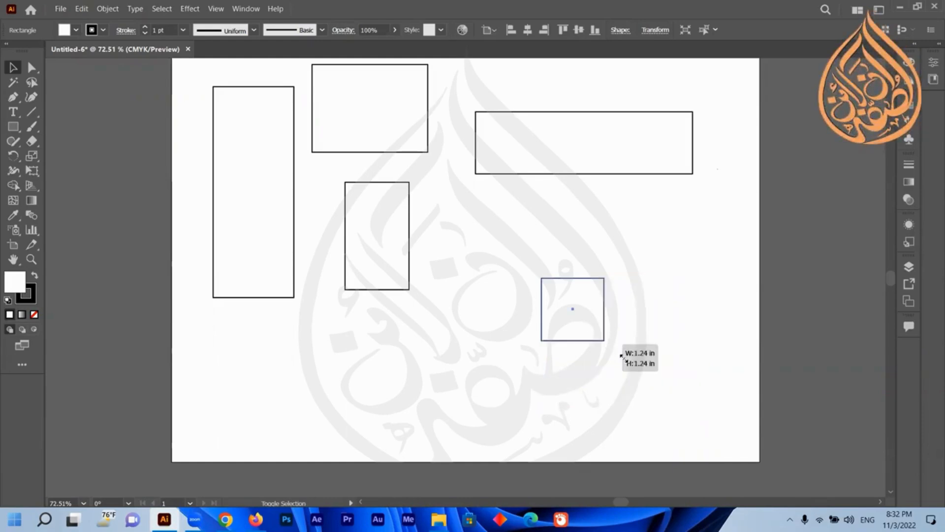
drag(621, 356, 646, 379)
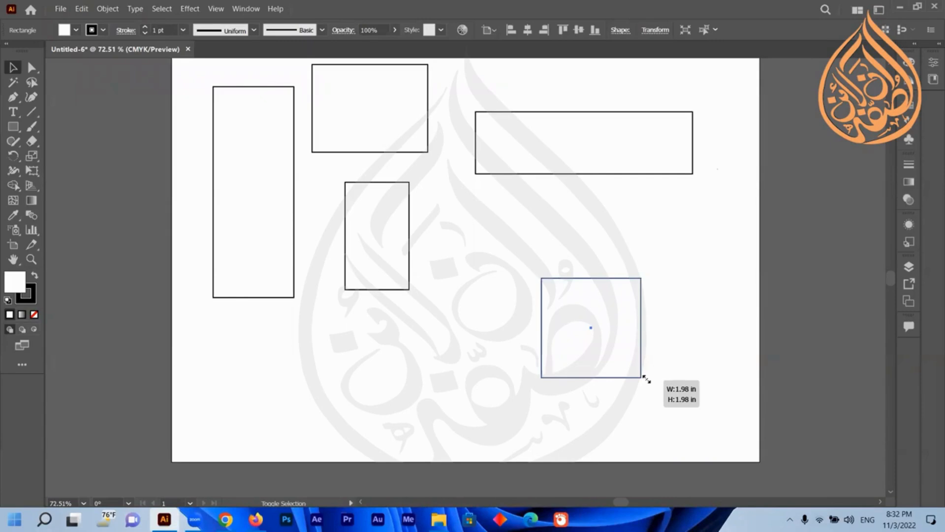
mouse_move(573, 313)
mouse_down()
mouse_move(681, 417)
mouse_move(561, 308)
mouse_move(700, 420)
mouse_move(556, 295)
mouse_move(691, 431)
mouse_up()
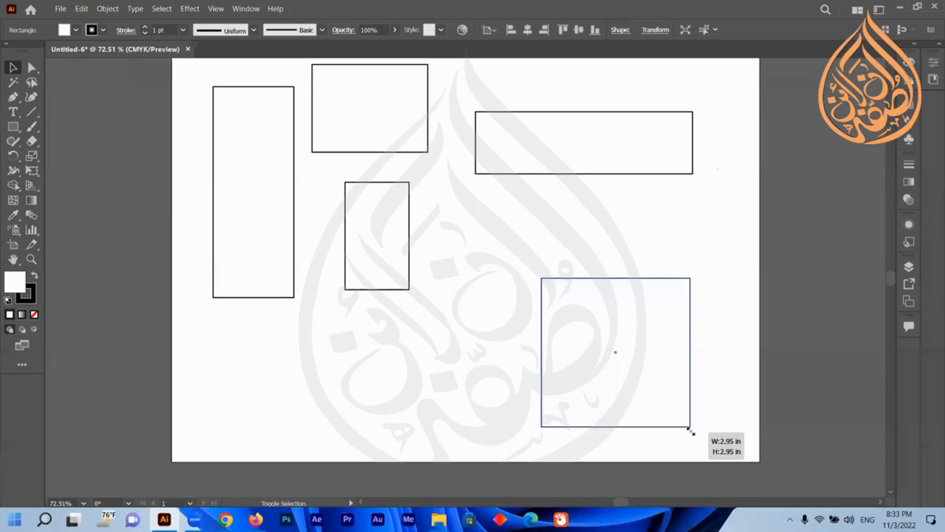
mouse_move(690, 430)
mouse_down()
mouse_move(622, 365)
mouse_move(709, 442)
mouse_move(691, 426)
mouse_up()
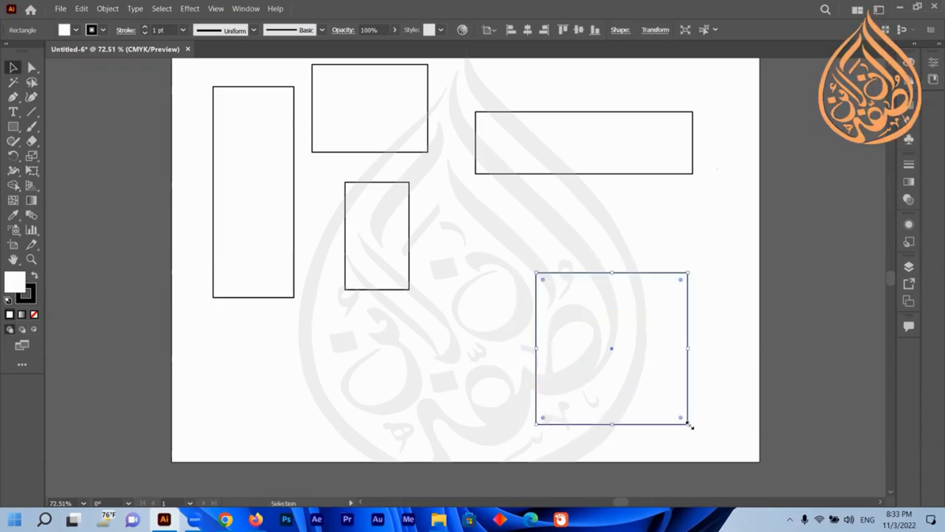
Switch back to the Selection tool and nudge the large square slightly up and left.
click(31, 68)
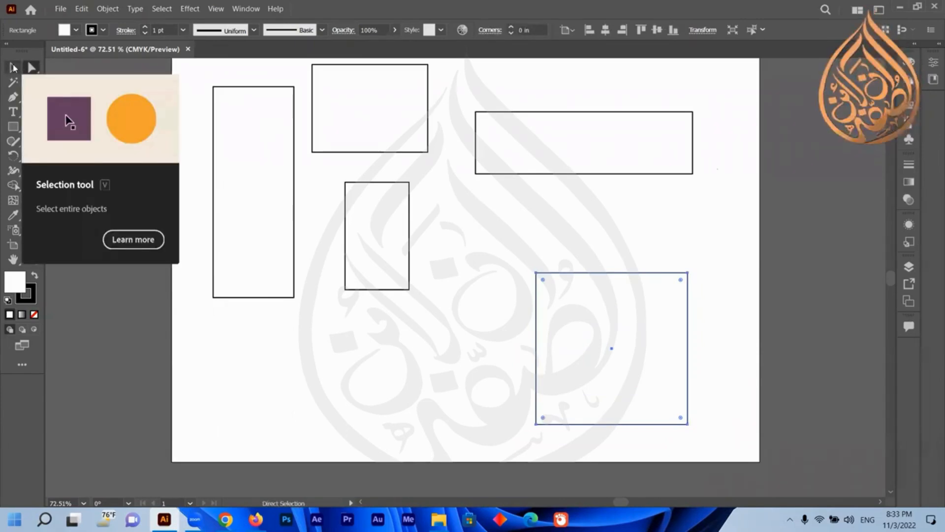
click(17, 69)
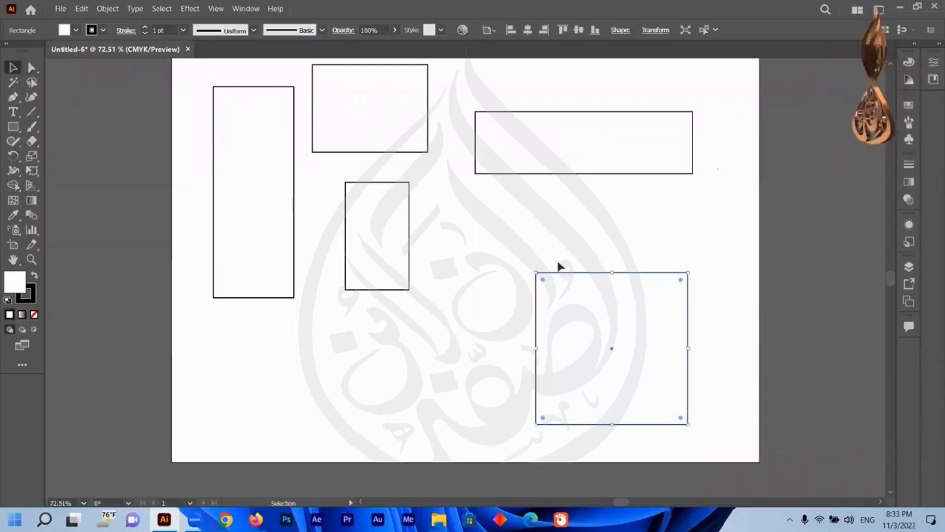
drag(593, 306, 604, 314)
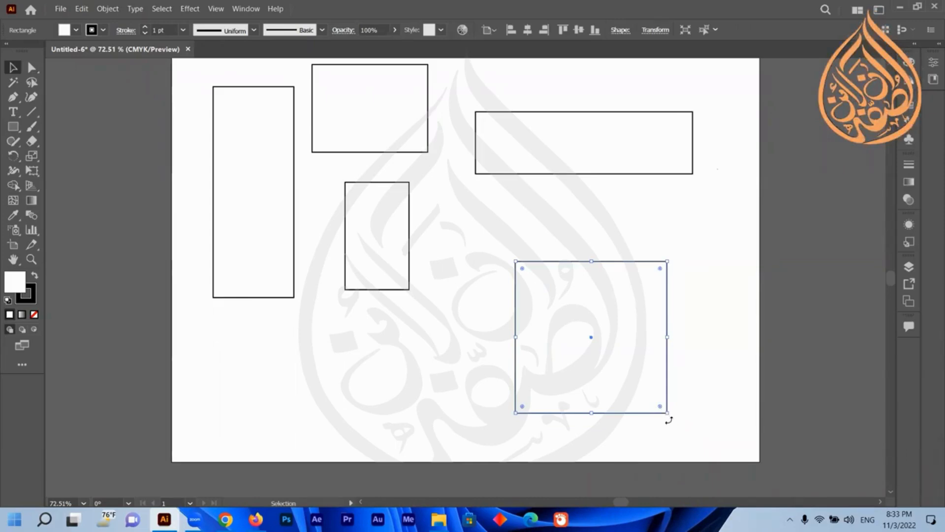
Try rotating the large square about 15 degrees and undo the rotation.
drag(668, 420, 655, 365)
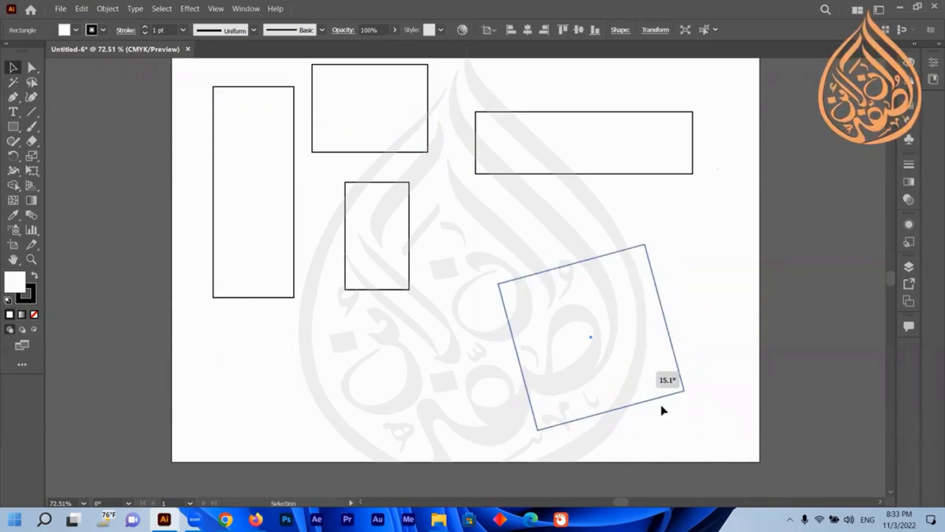
key(ctrl+z)
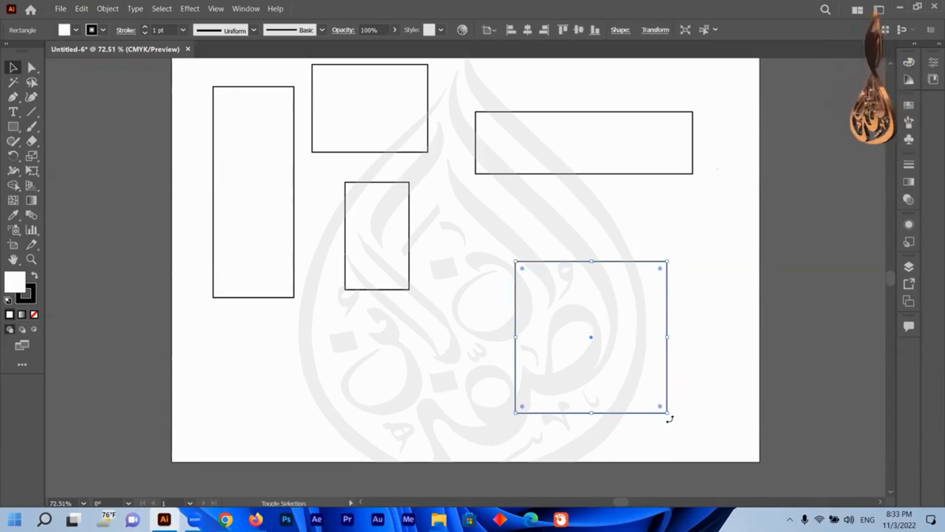
drag(670, 419, 669, 419)
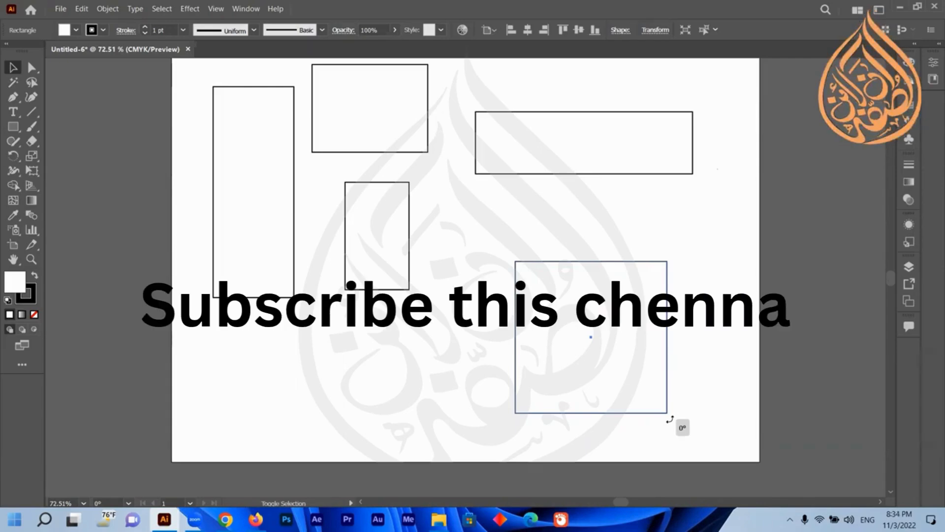
drag(669, 419, 665, 394)
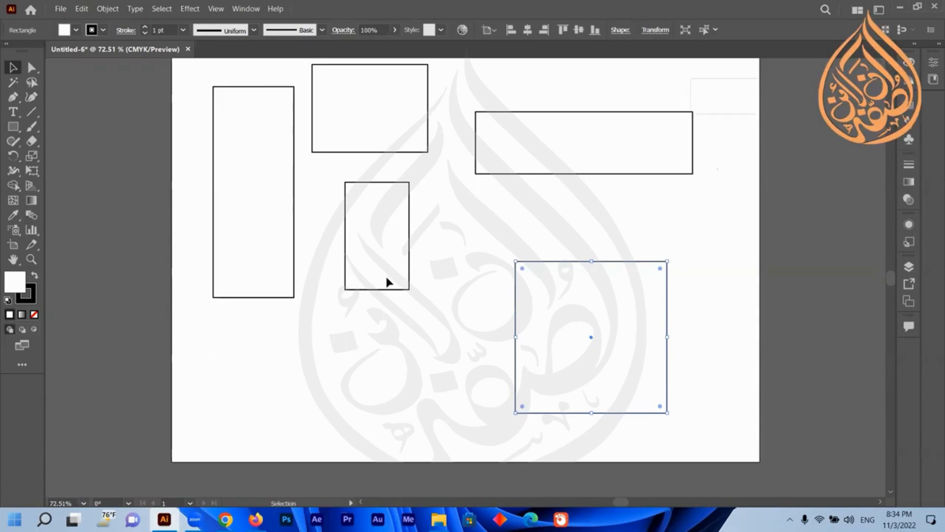
Delete every shape except the narrow rectangle, then undo the deletion and clear the selection.
key(ctrl+a)
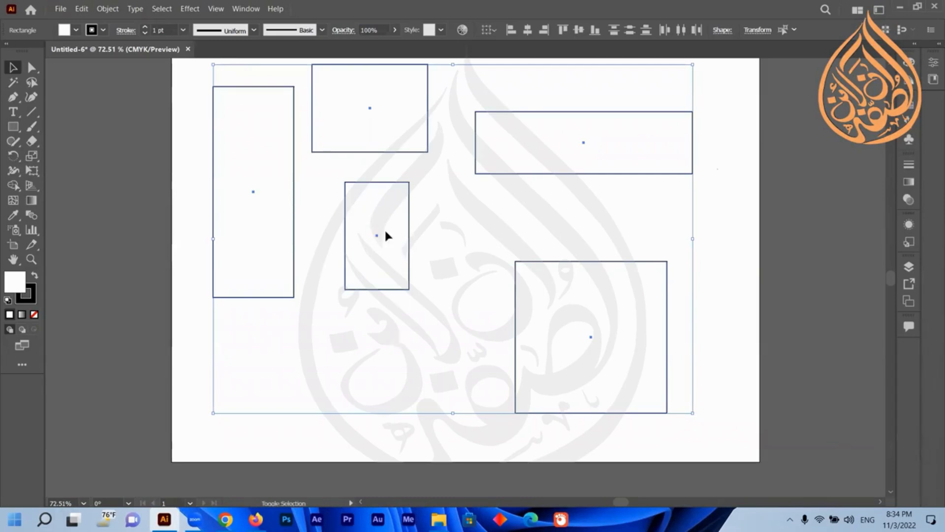
shift+click(378, 261)
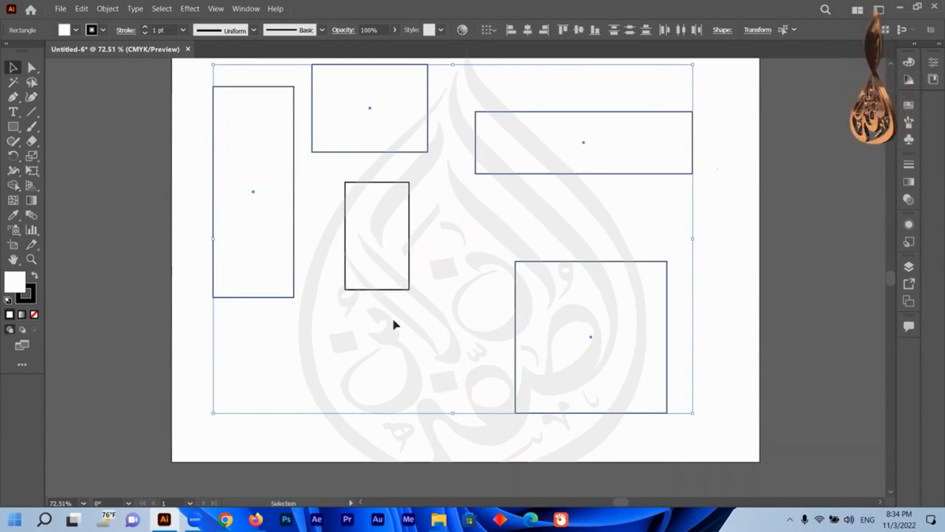
key(Delete)
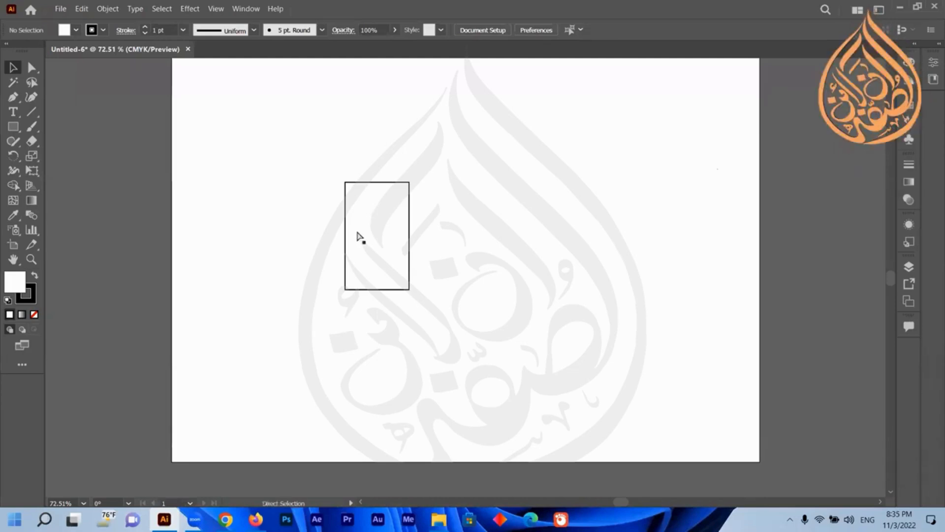
key(ctrl+alt+3)
click(705, 216)
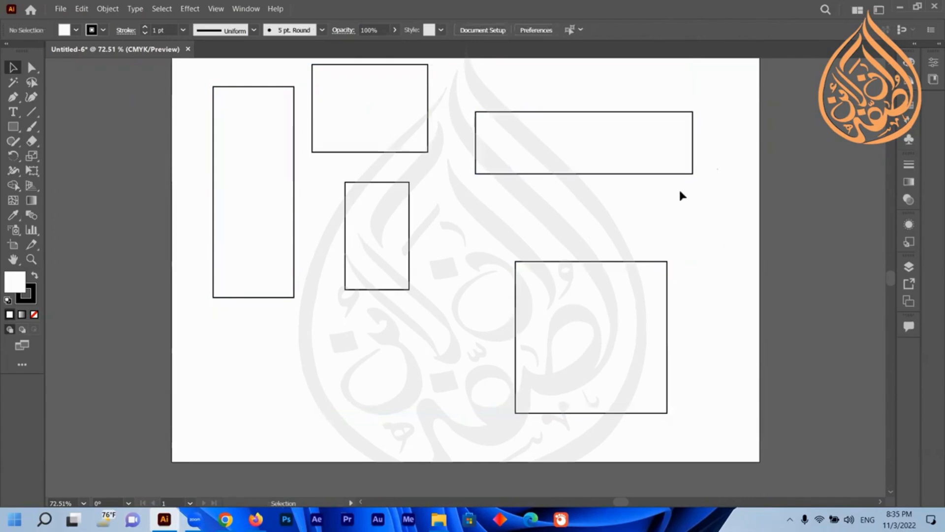
Marquee-select the three upper middle and right rectangles, then clear the selection.
drag(673, 106, 305, 219)
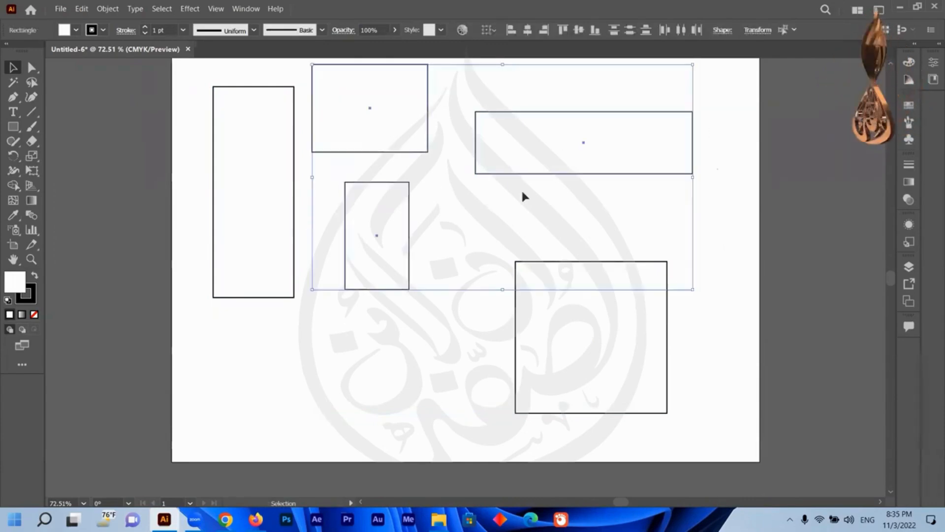
click(733, 223)
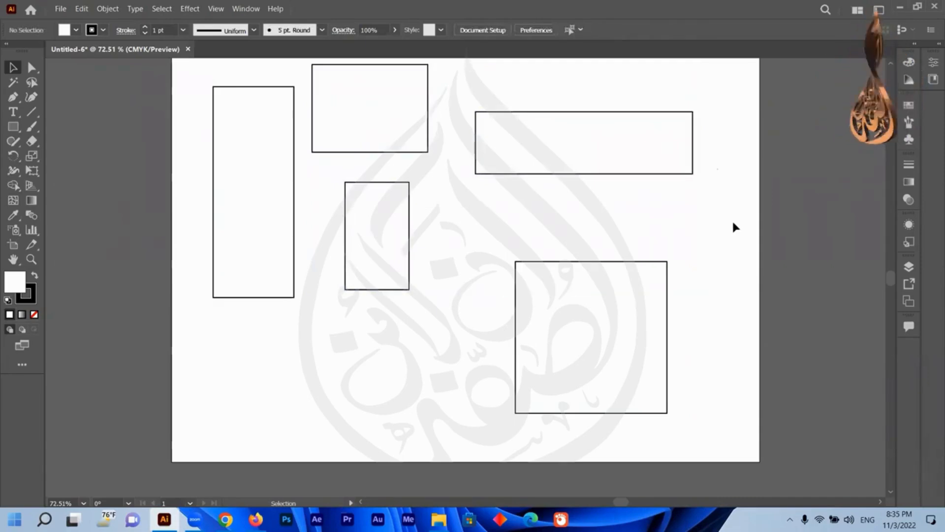
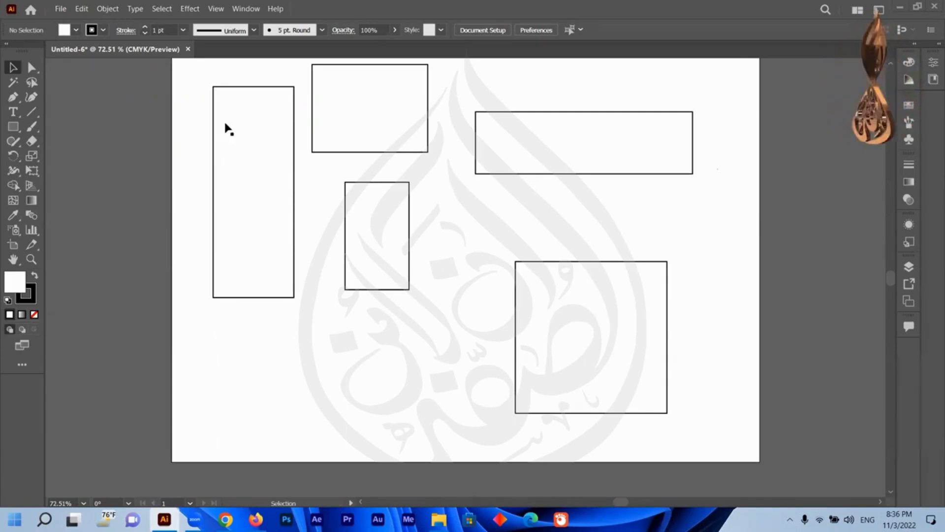
scroll(228, 129, up, 3)
scroll(475, 113, down, 2)
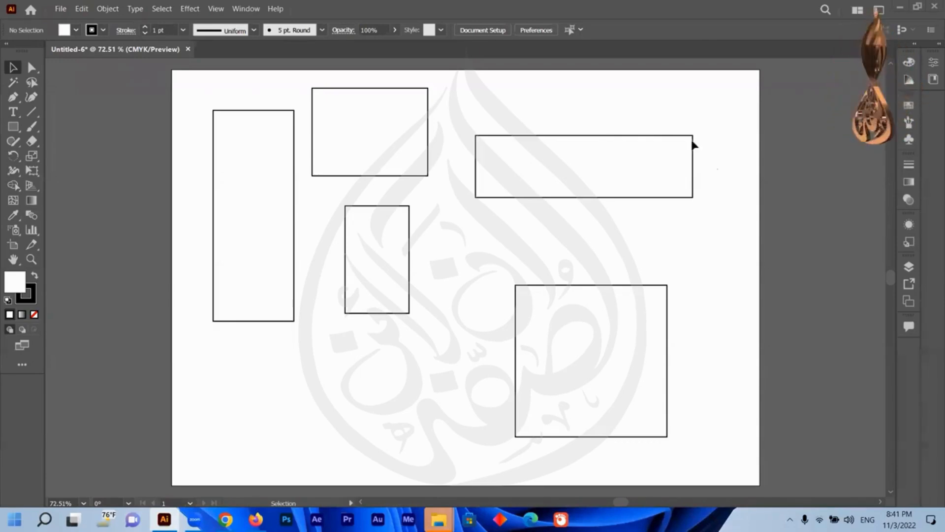
Move the wide rectangle off the artboard to the right, then bring it back to the artboard's upper right area.
drag(669, 179, 762, 170)
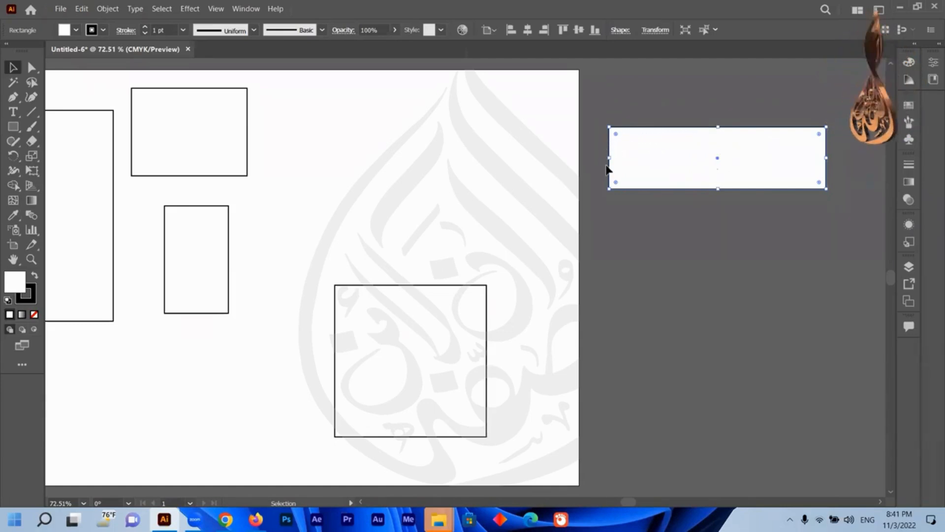
scroll(609, 159, up, 10)
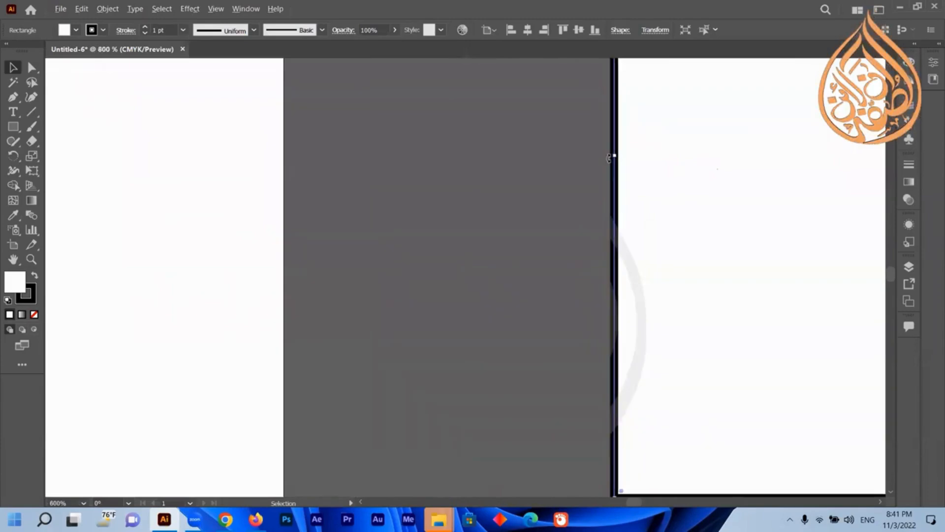
scroll(609, 159, down, 1)
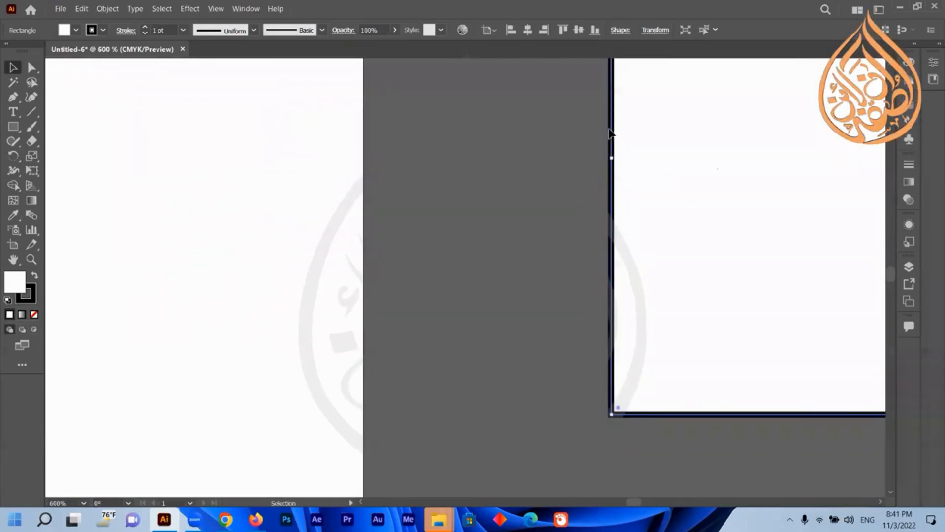
scroll(612, 162, down, 9)
scroll(613, 168, down, 1)
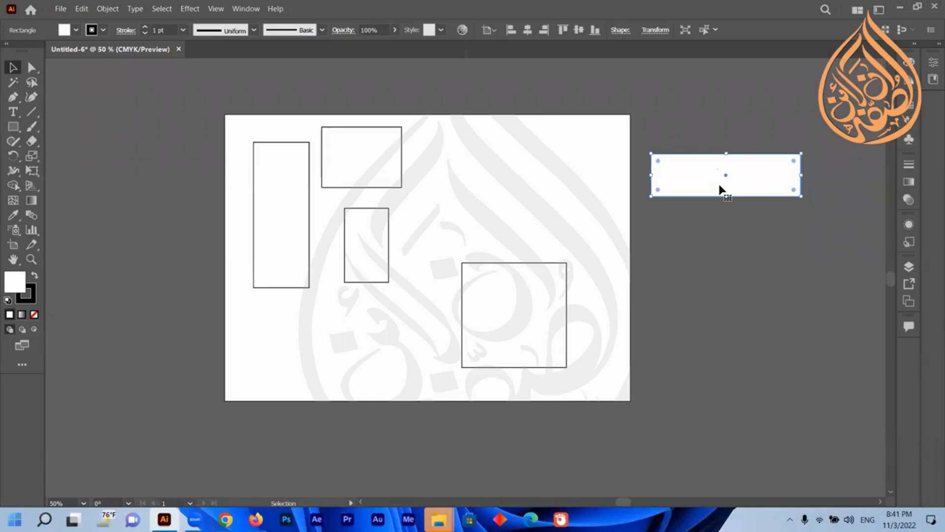
drag(719, 189, 505, 201)
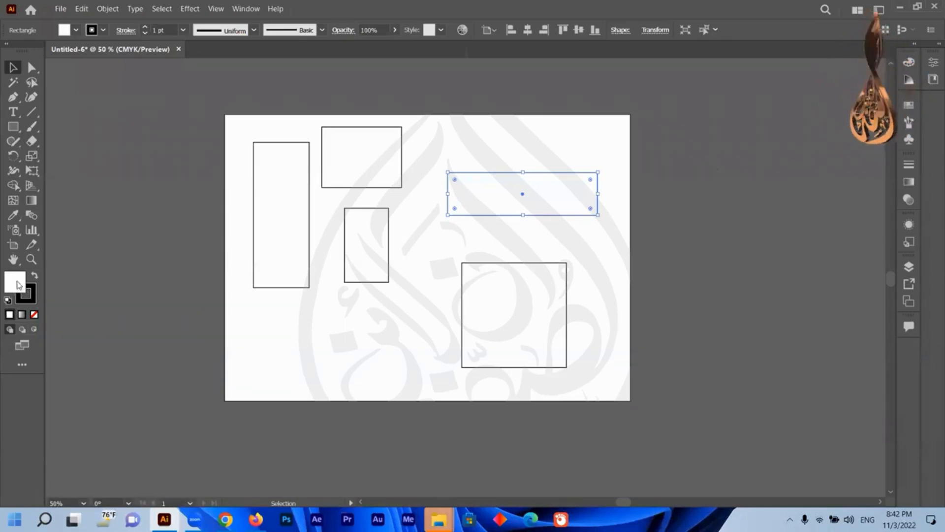
Fill the wide rectangle with dark red A00B0B from the Color Picker, then undo the fill.
click(33, 297)
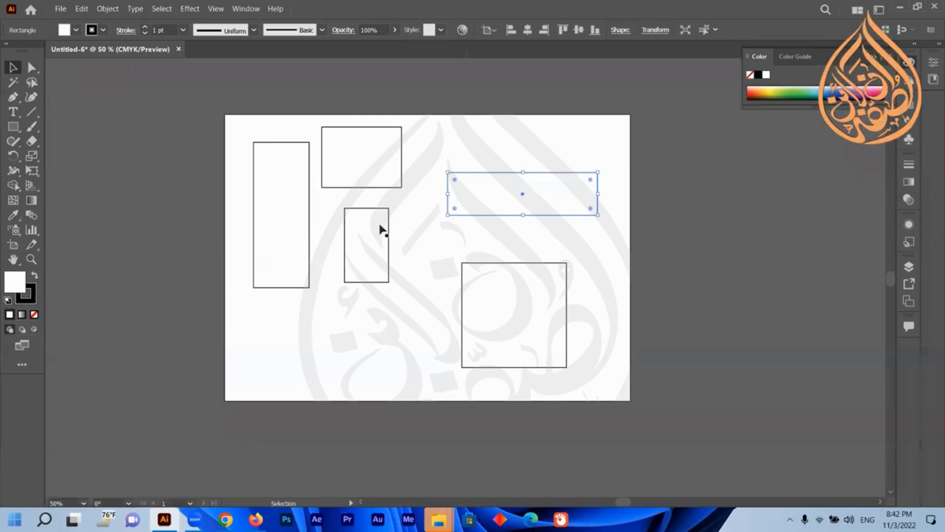
double_click(15, 283)
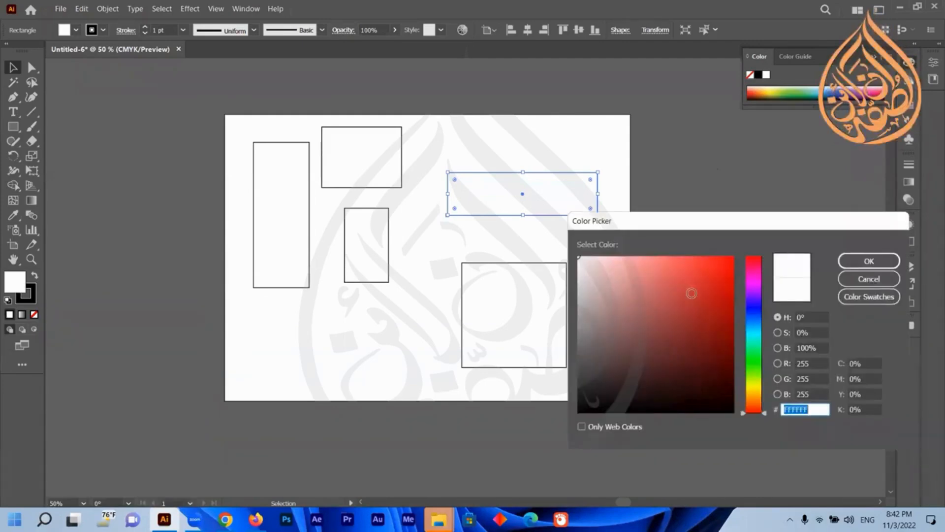
drag(692, 293, 724, 313)
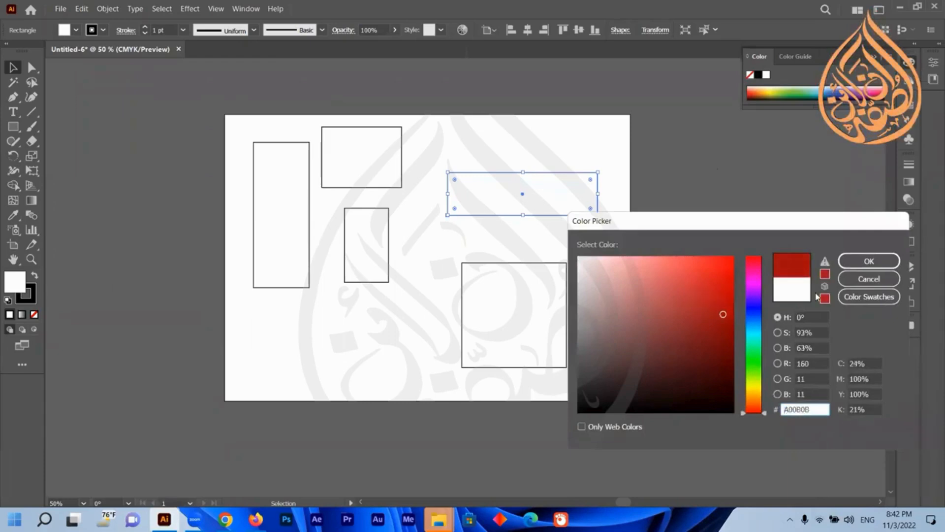
click(862, 261)
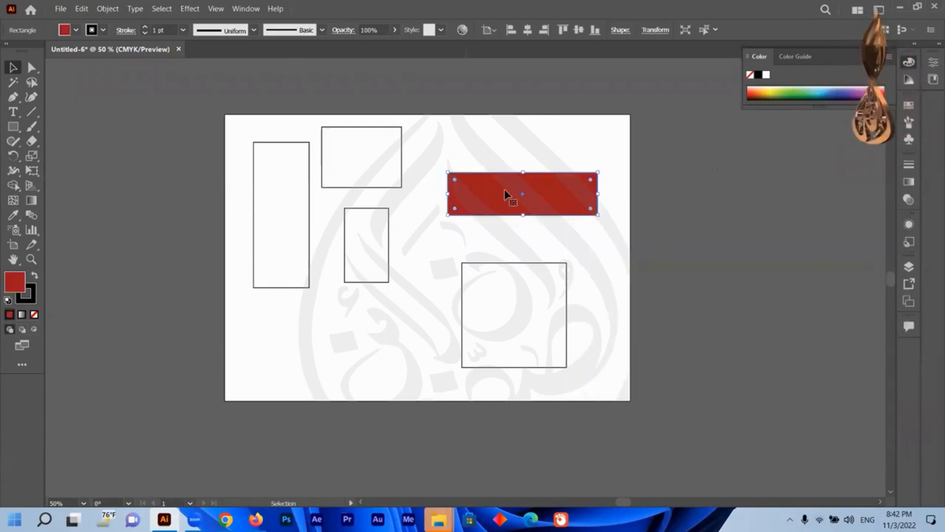
key(ctrl+z)
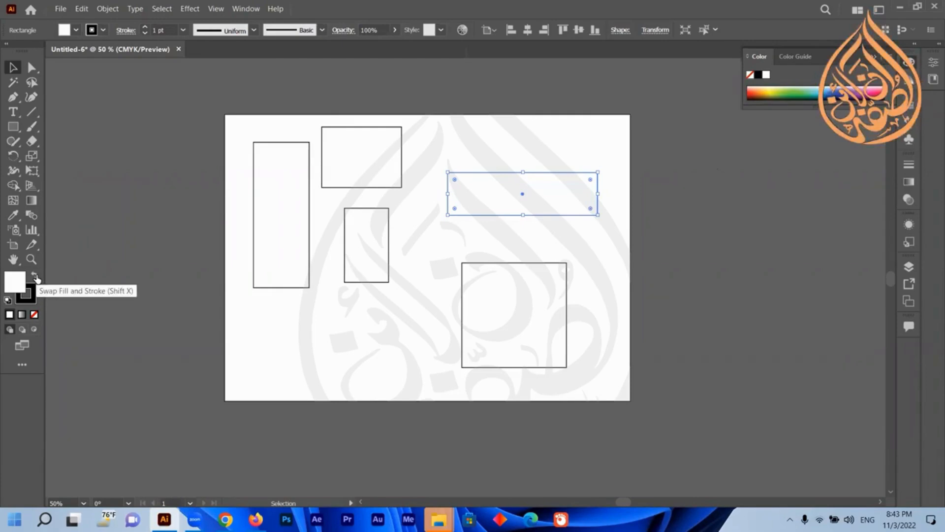
Swap the wide rectangle's fill and stroke, then set its stroke colour to AD0000 in the Color Picker.
click(35, 276)
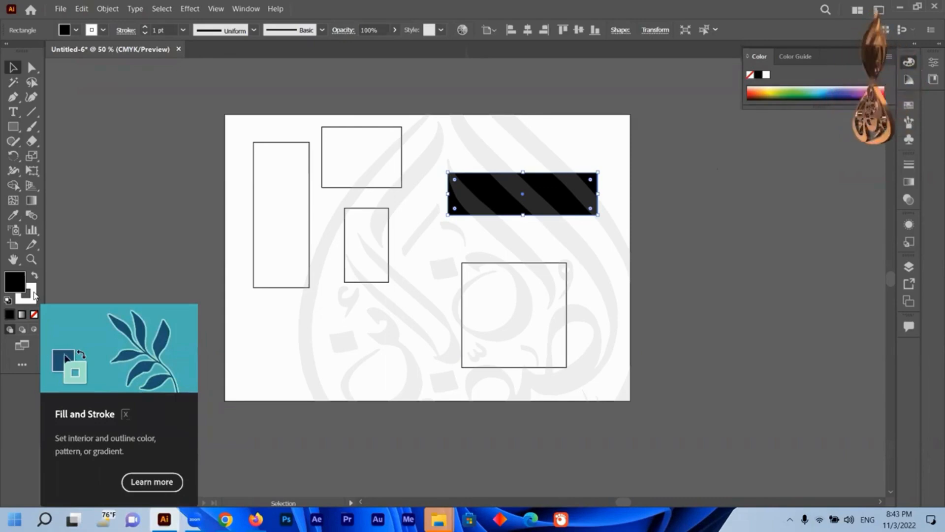
click(33, 295)
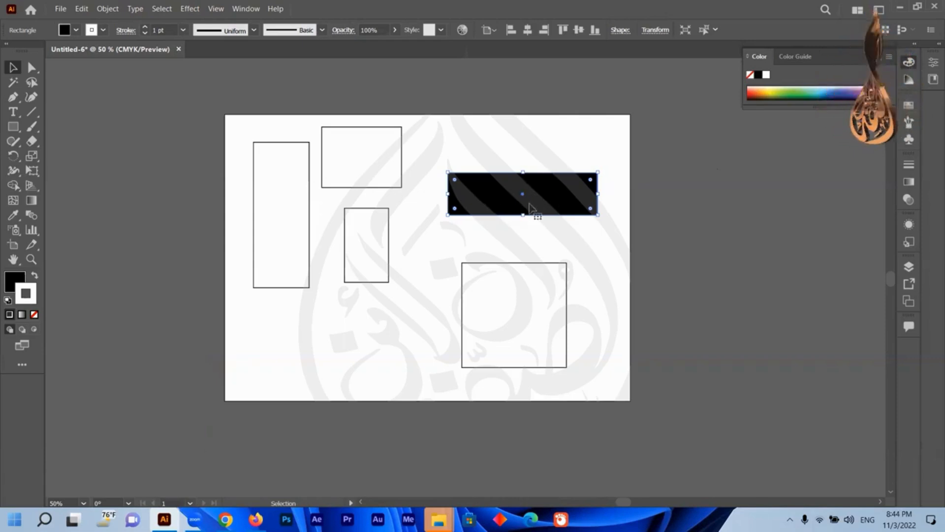
double_click(30, 292)
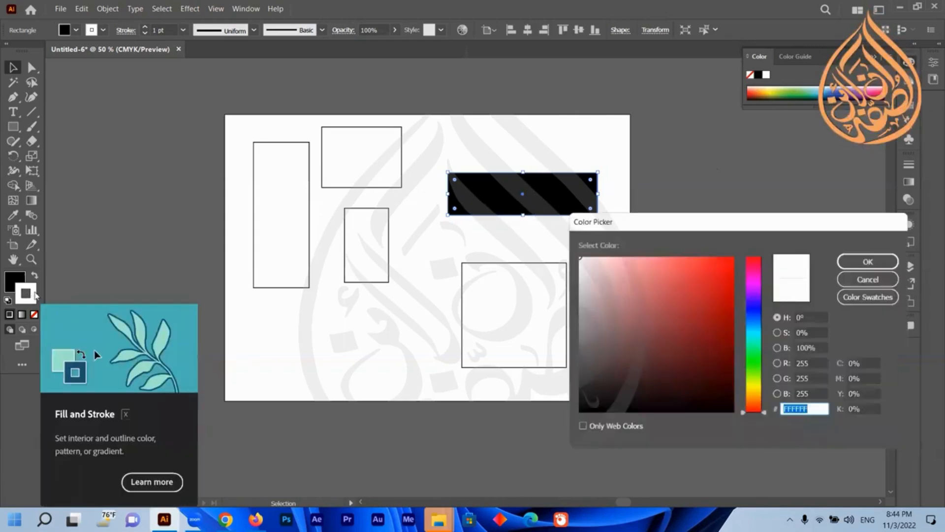
text(AD0000)
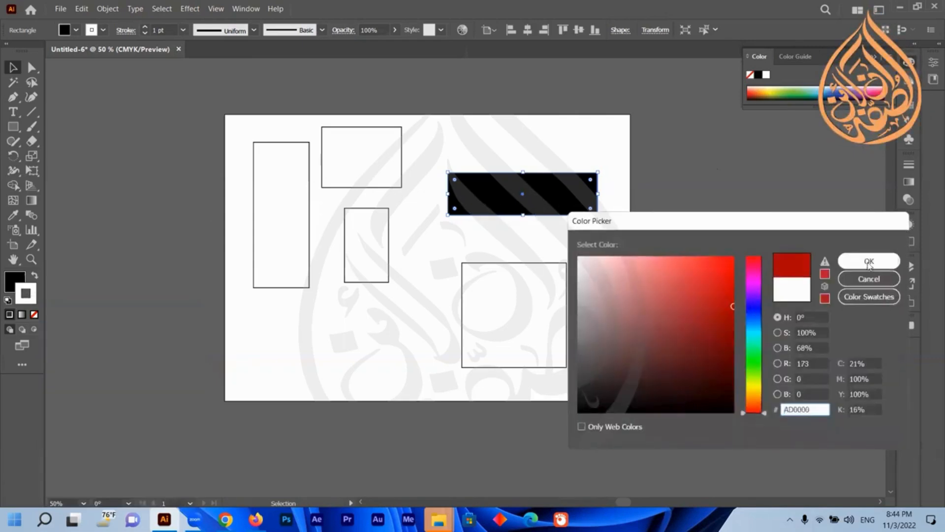
click(867, 261)
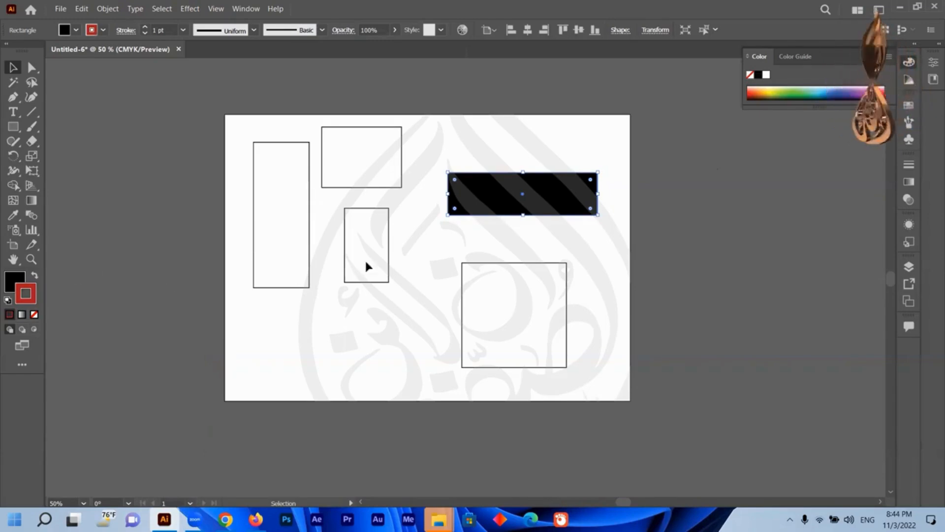
Restore the default white fill and black stroke on the wide rectangle and nudge it slightly up and left.
click(11, 281)
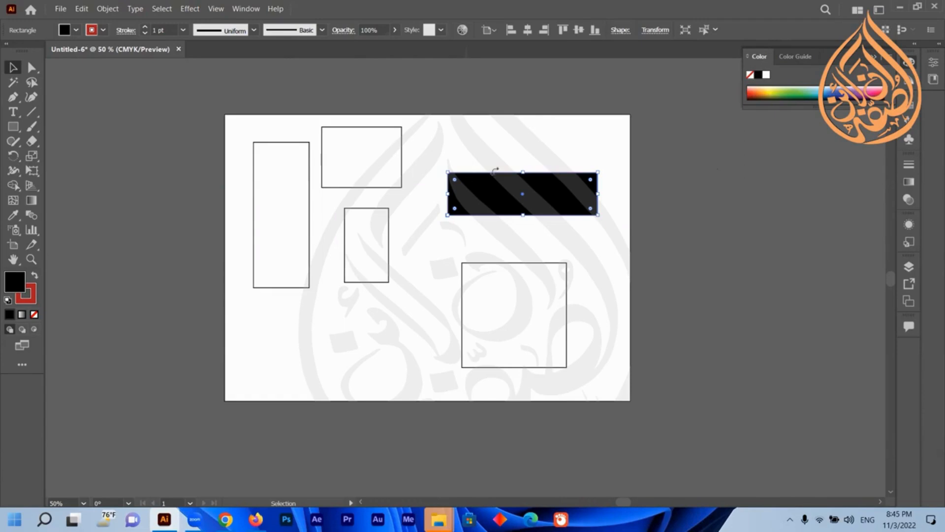
click(9, 301)
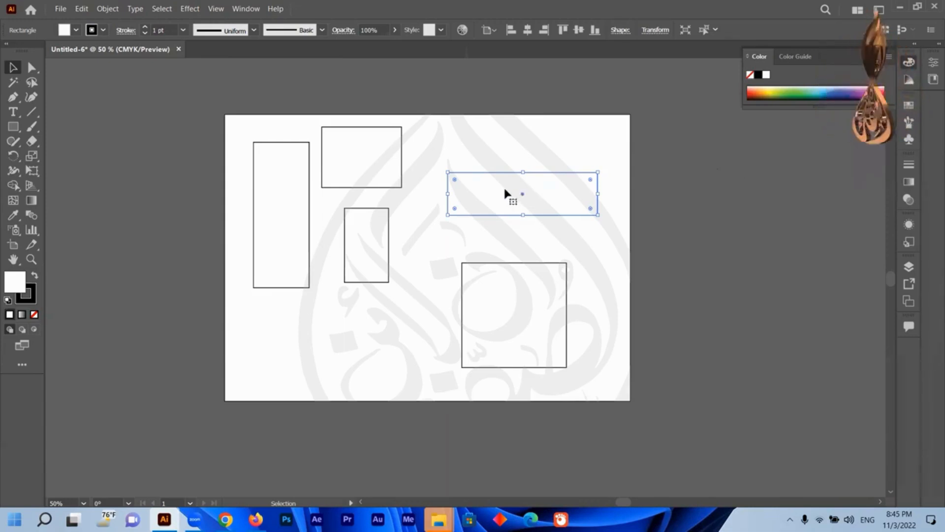
mouse_move(503, 185)
mouse_down()
mouse_move(706, 174)
mouse_move(485, 182)
mouse_up()
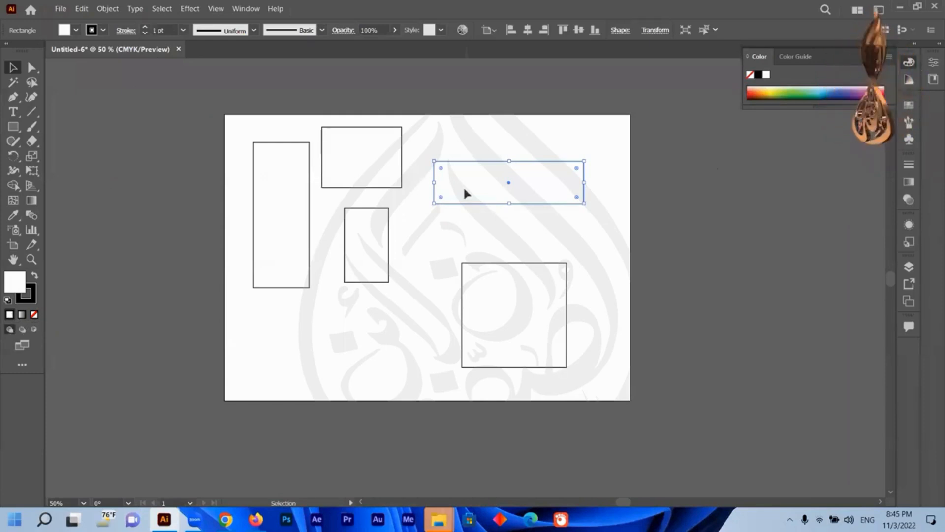
Fill the wide rectangle with a dark red picked in the Color Picker.
double_click(13, 286)
drag(707, 285, 714, 352)
click(843, 262)
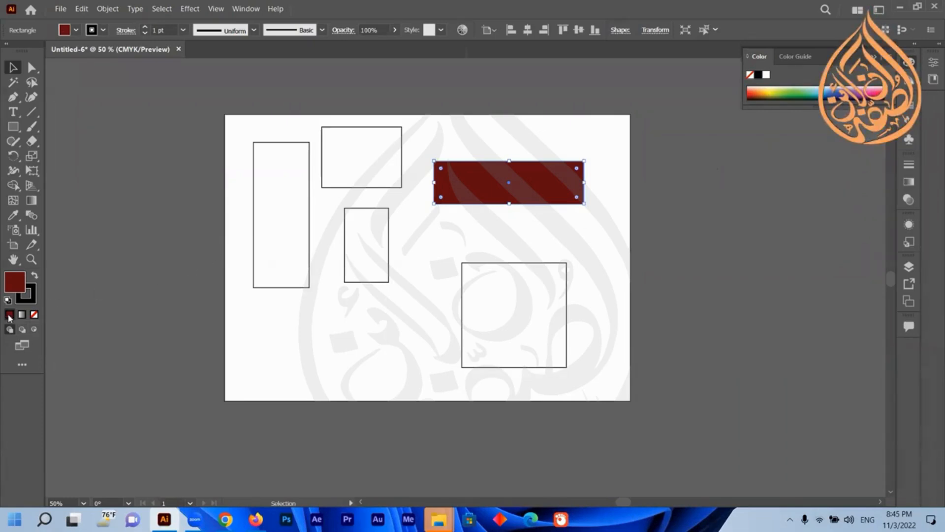
Select the large square, then reselect the dark red rectangle and move it off the artboard to the left.
click(494, 334)
click(521, 192)
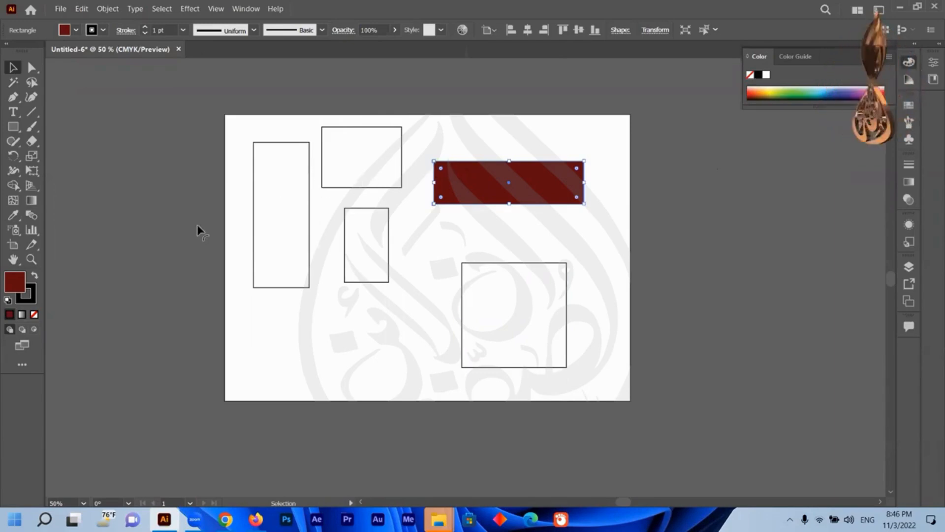
click(486, 308)
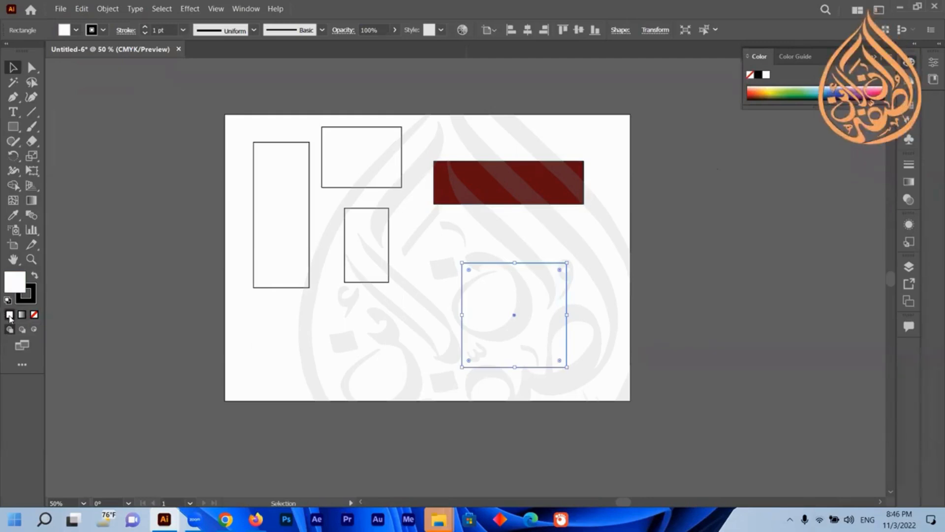
click(489, 214)
click(444, 187)
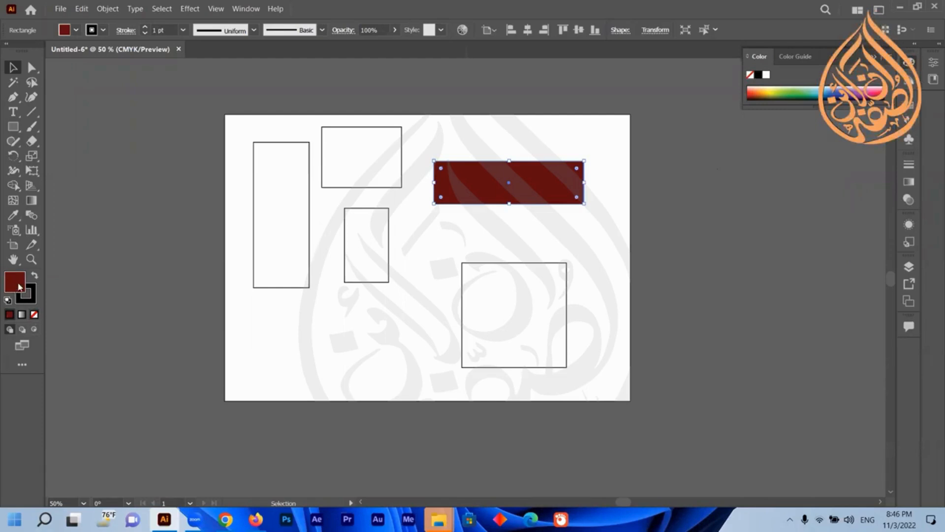
mouse_move(515, 187)
mouse_down()
mouse_move(141, 182)
mouse_move(412, 186)
mouse_move(289, 194)
mouse_move(344, 194)
mouse_up()
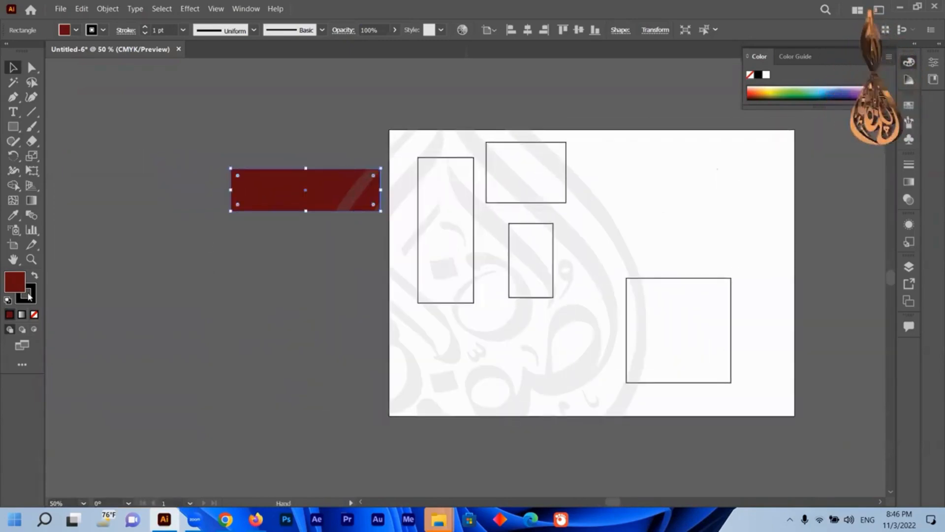
Set the rectangle's fill and stroke to None and clear the selection.
click(35, 316)
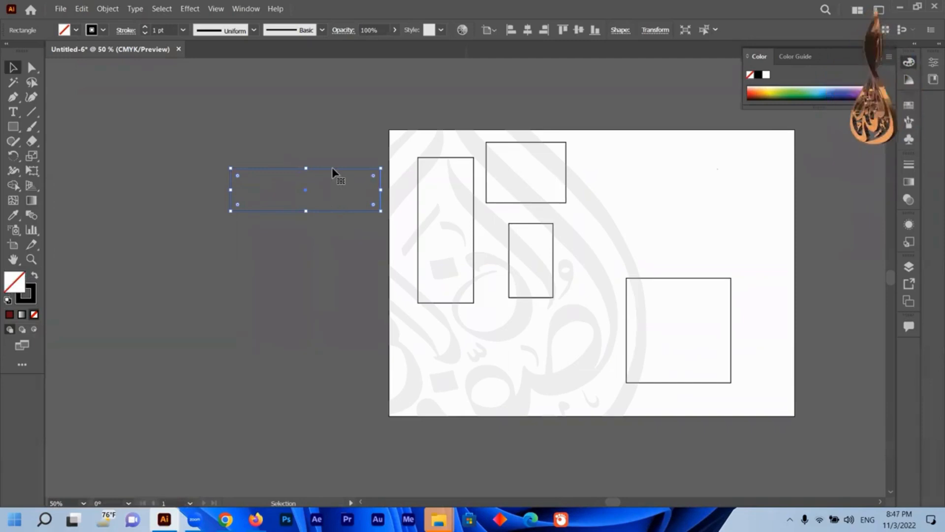
click(30, 294)
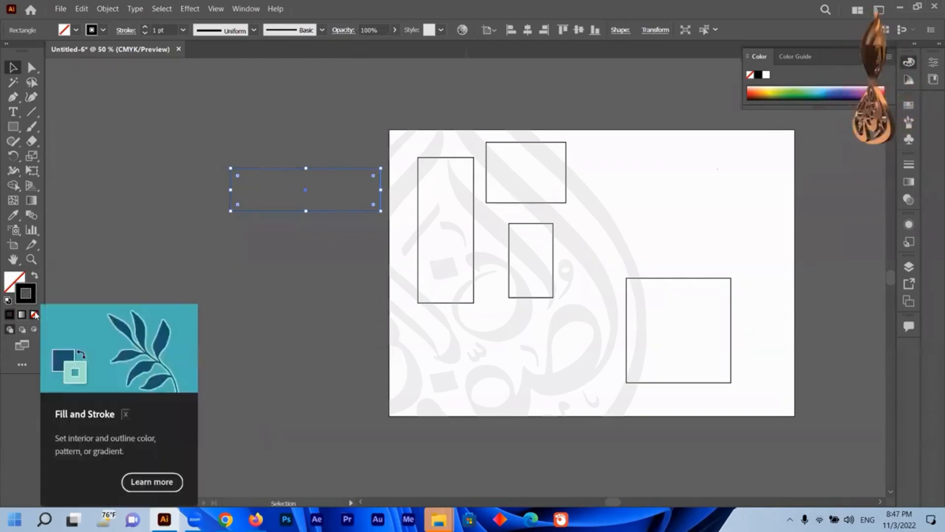
click(34, 316)
click(162, 341)
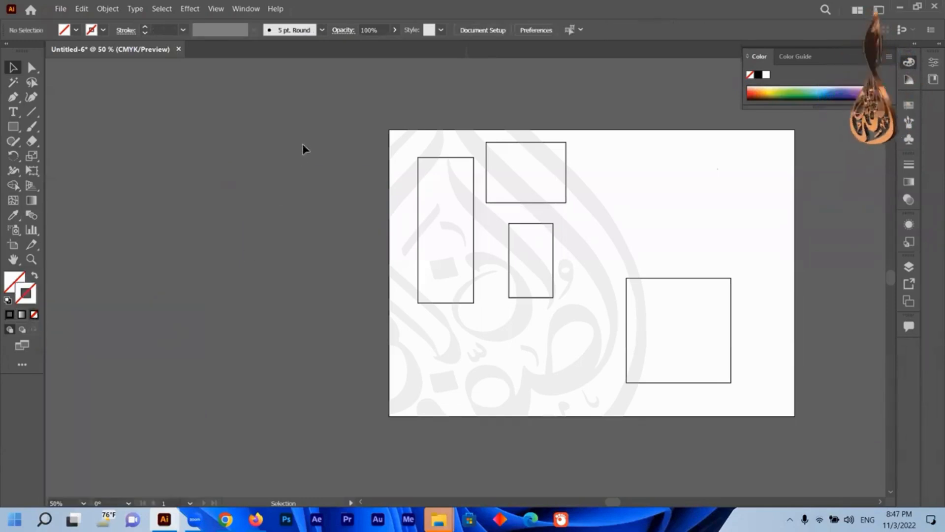
Reselect the invisible rectangle and drag it lower, then undo the move.
click(319, 171)
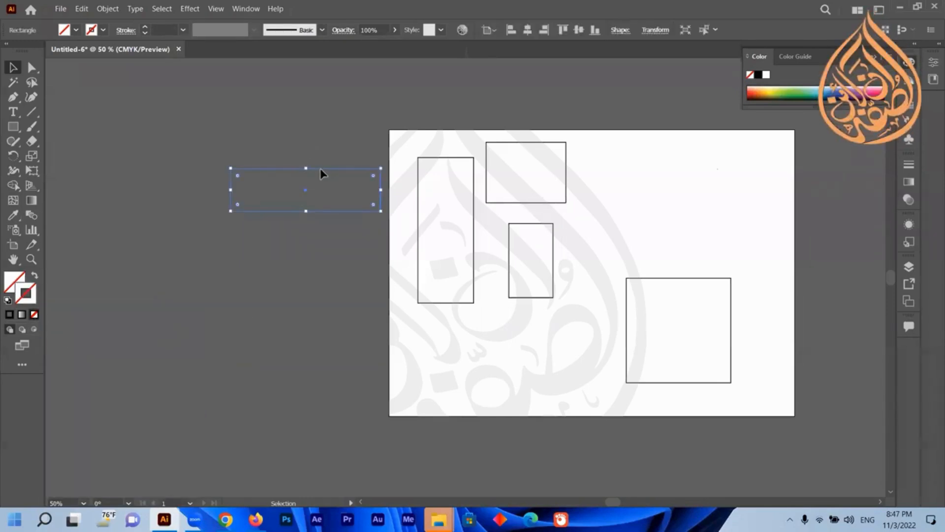
click(281, 169)
click(305, 177)
drag(355, 142, 214, 264)
click(294, 169)
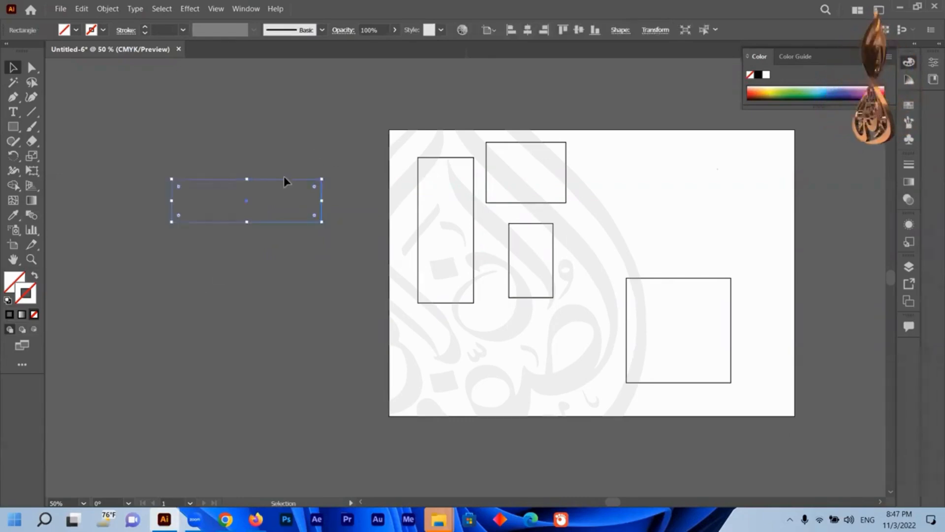
drag(284, 181, 289, 221)
click(301, 142)
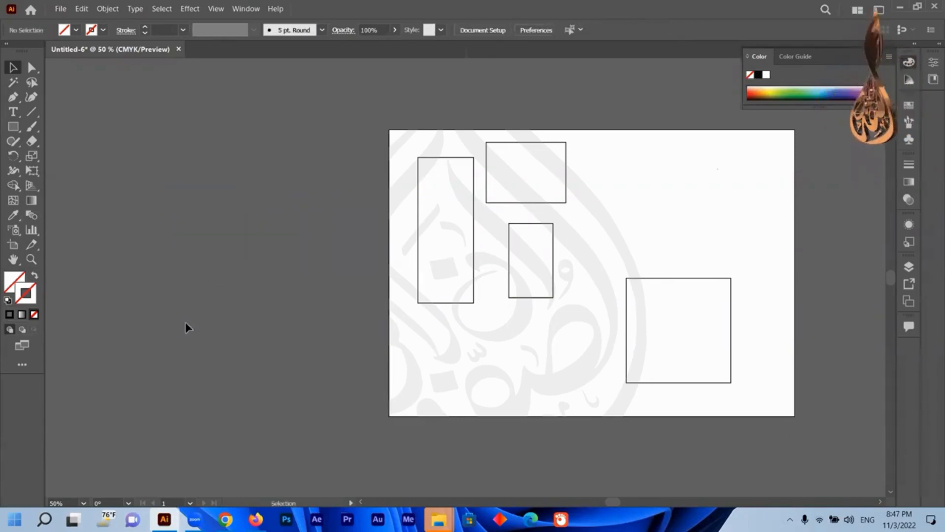
drag(186, 323, 161, 334)
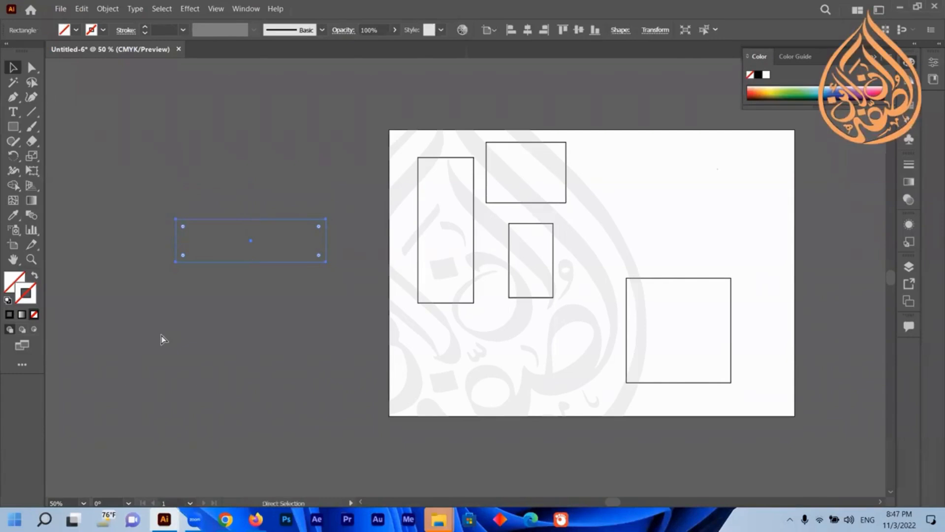
key(ctrl+z)
key(ctrl+z)
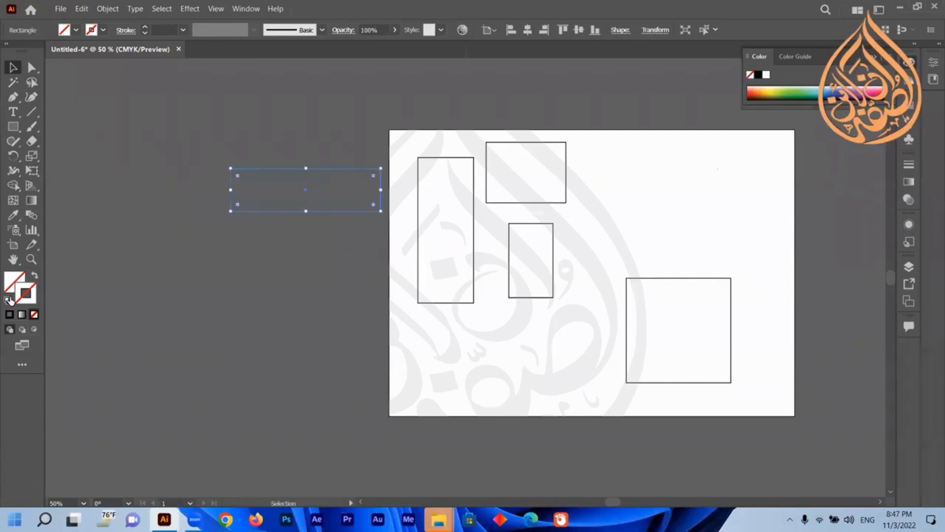
Restore the default fill and stroke and move the rectangle back to the artboard's upper right area.
click(6, 301)
drag(341, 199, 705, 210)
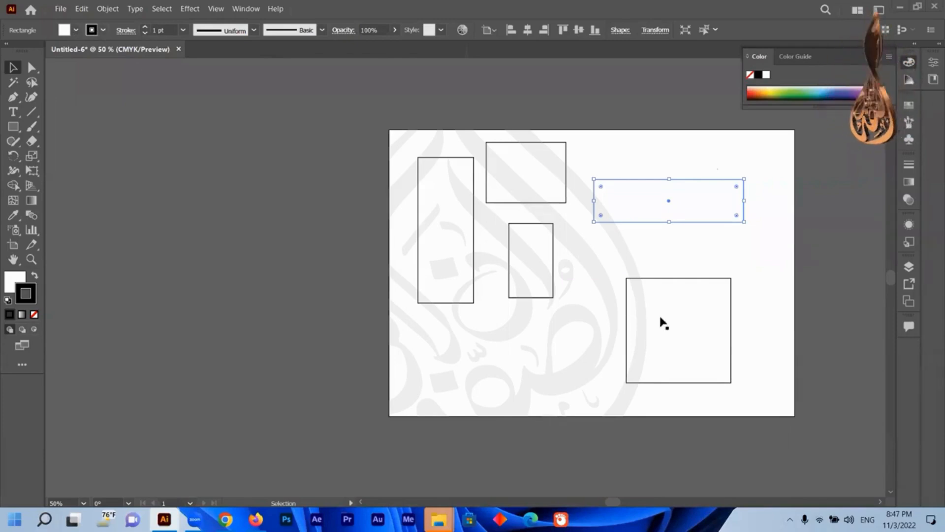
Give the large square a dark green fill and a yellow stroke from the swatches.
click(692, 319)
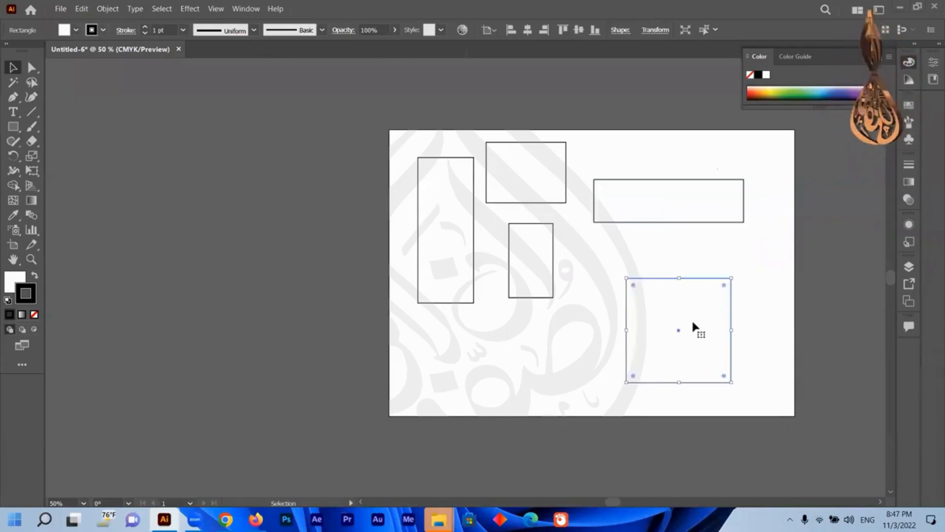
click(77, 32)
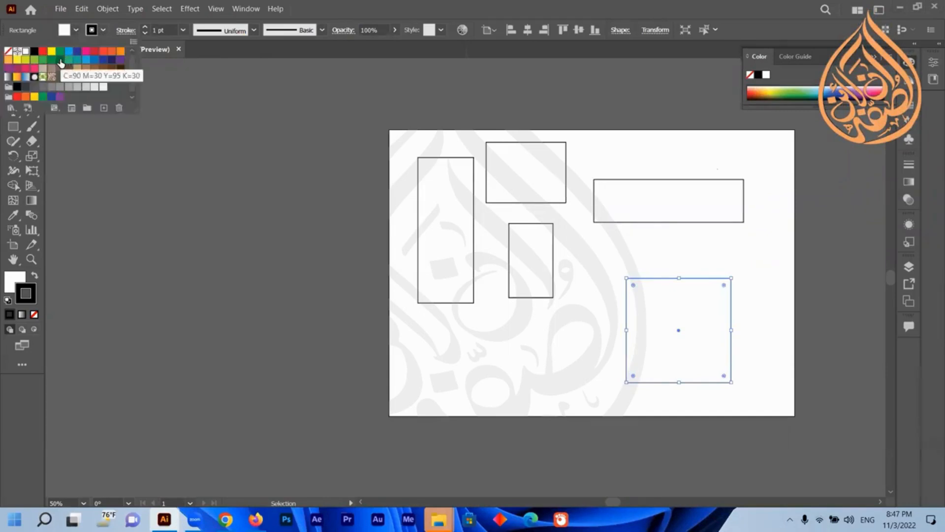
click(60, 60)
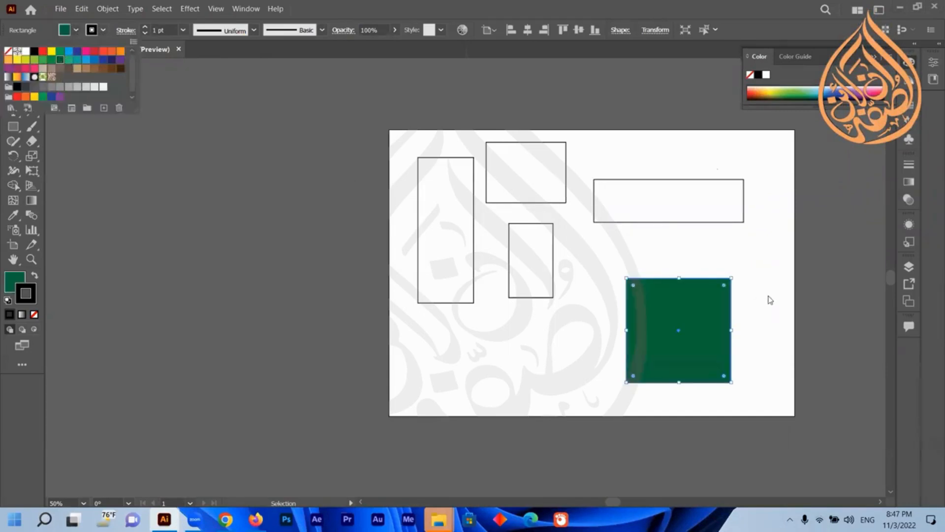
click(77, 31)
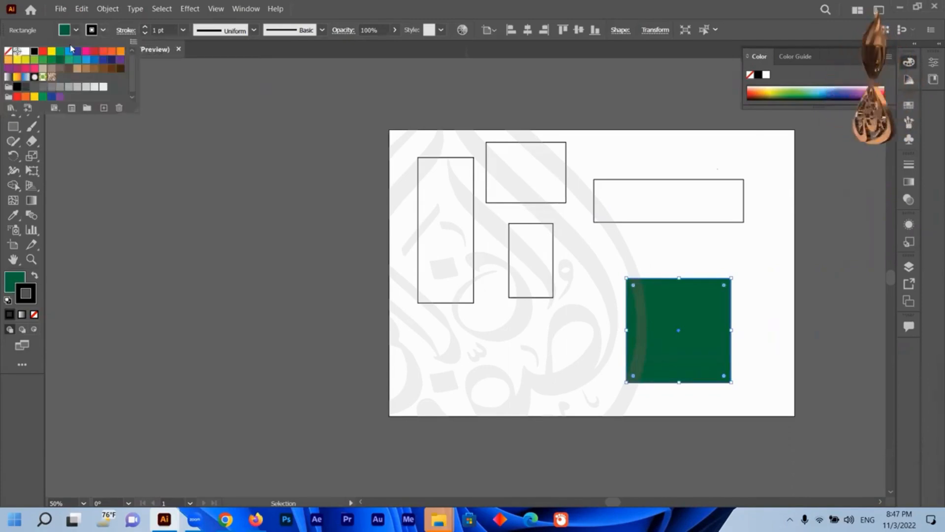
click(52, 51)
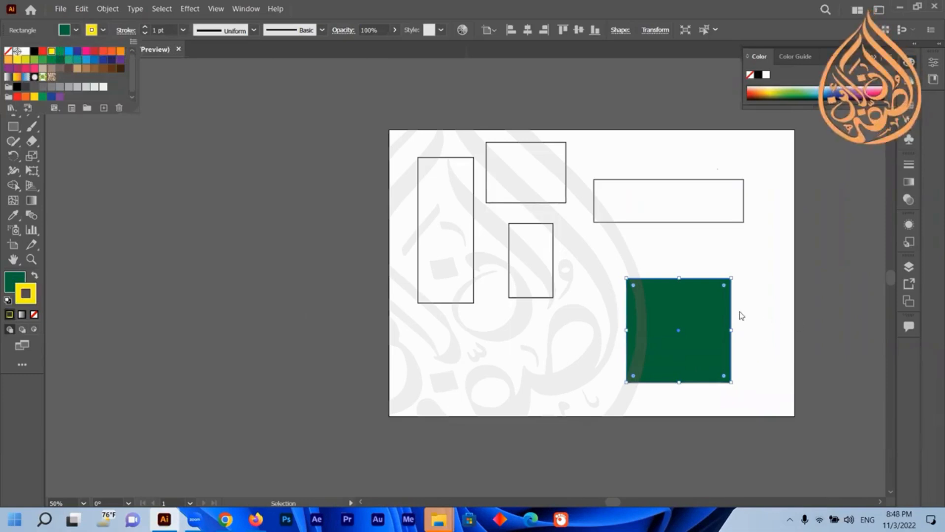
key(Escape)
Browse the Window menu and open the Color and Swatches panels to examine the colour options.
scroll(738, 319, up, 10)
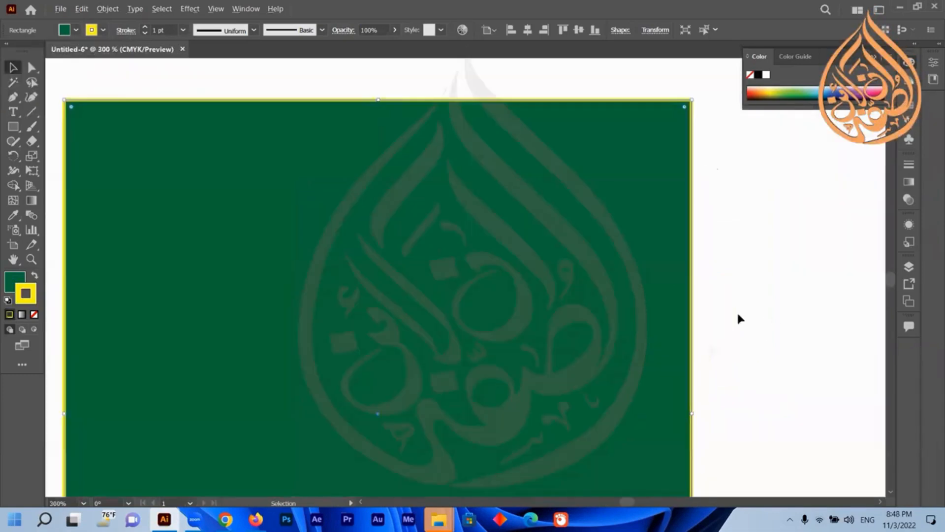
scroll(739, 317, down, 10)
scroll(739, 318, up, 3)
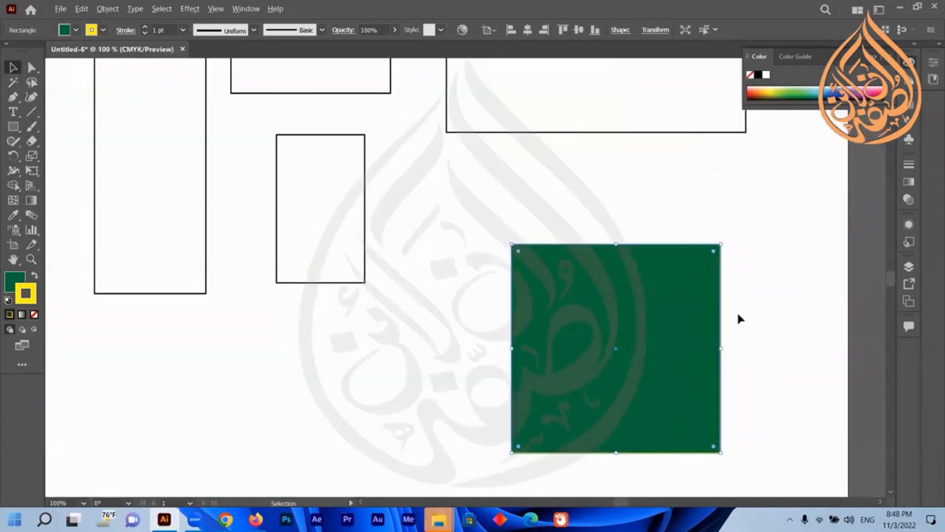
scroll(738, 318, down, 1)
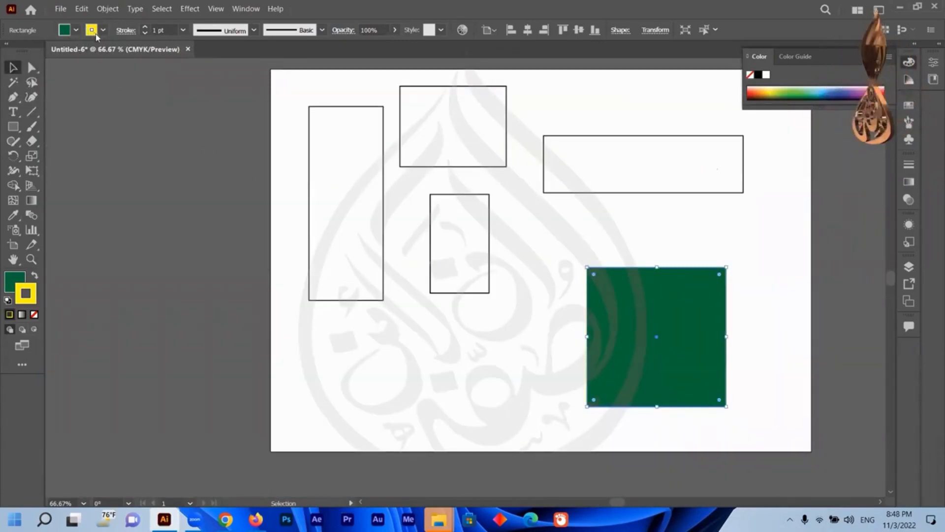
click(876, 57)
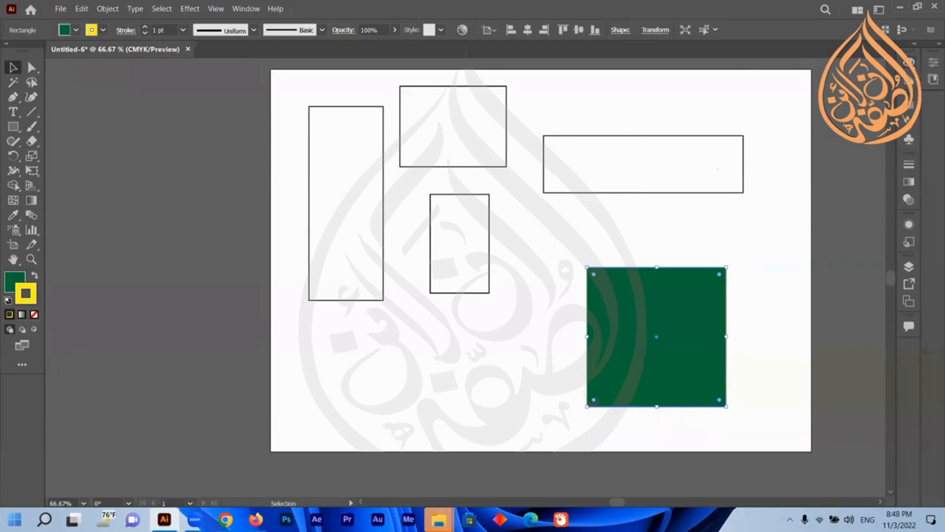
click(250, 11)
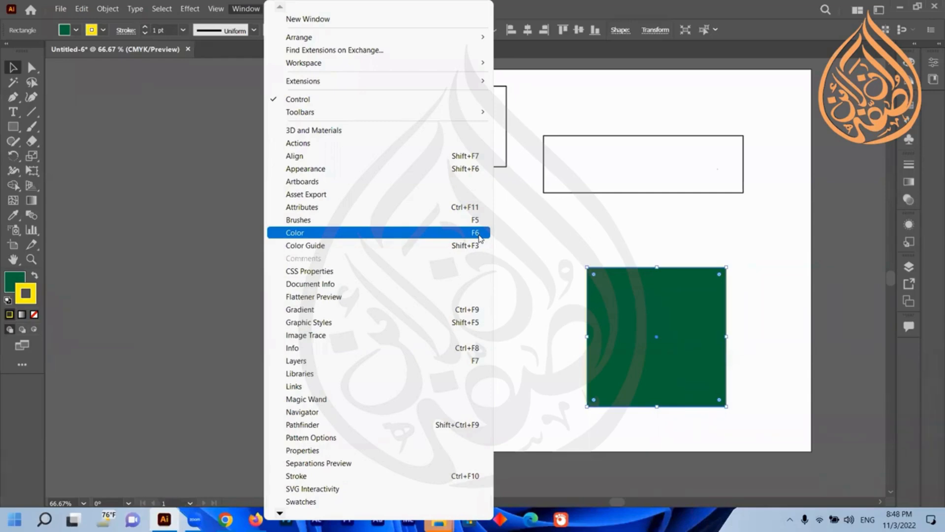
click(910, 64)
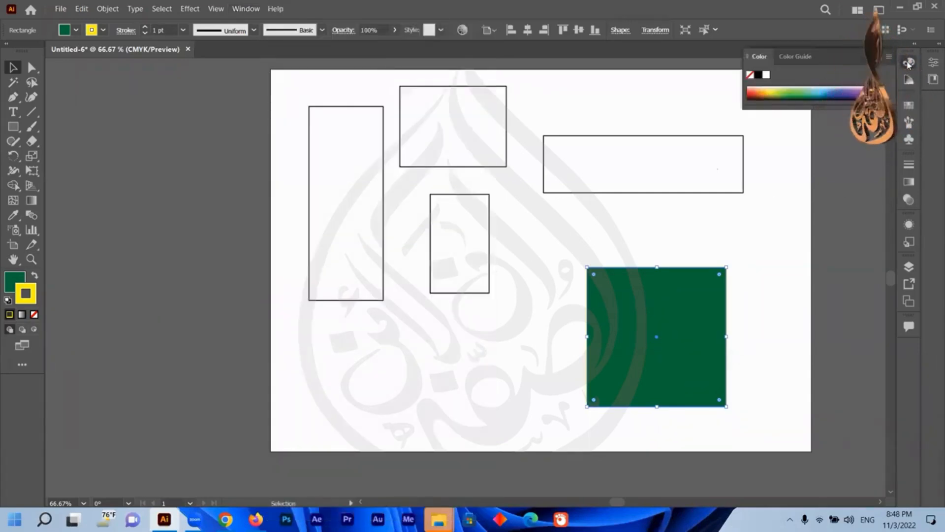
click(908, 67)
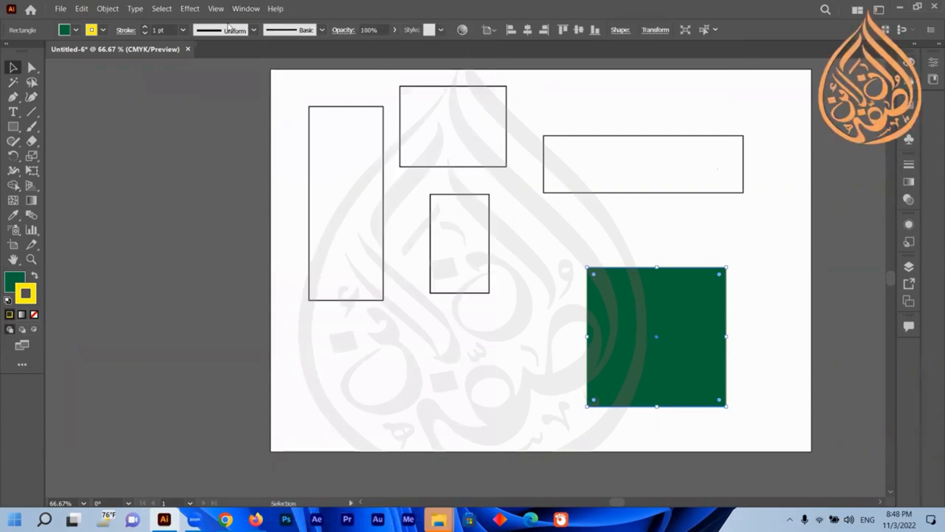
click(246, 8)
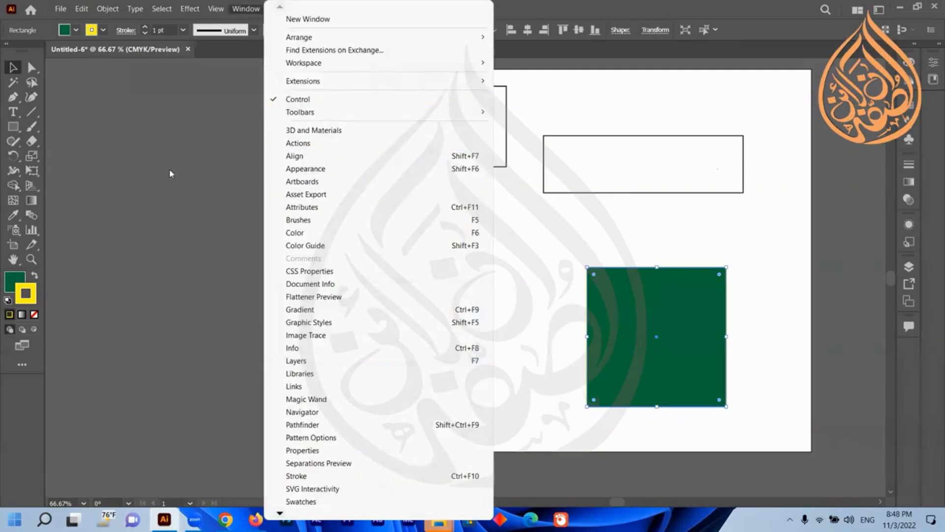
click(206, 143)
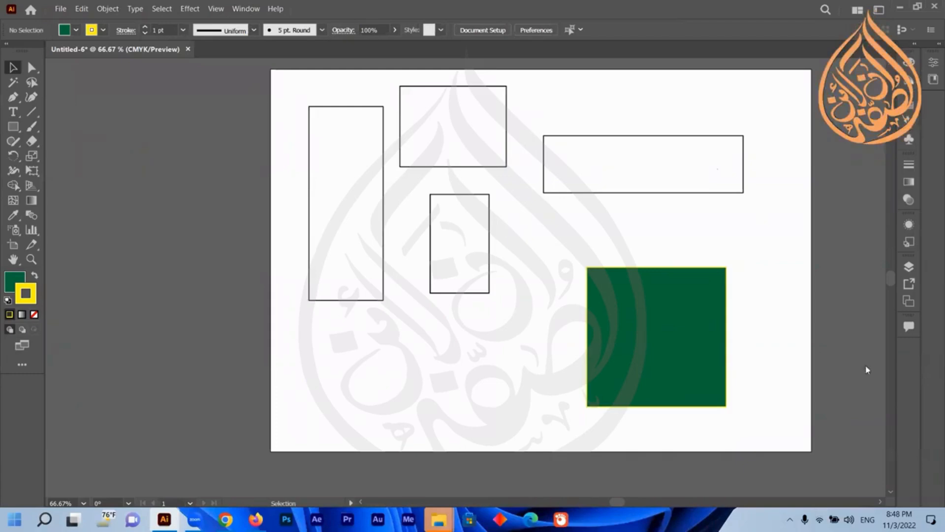
click(240, 10)
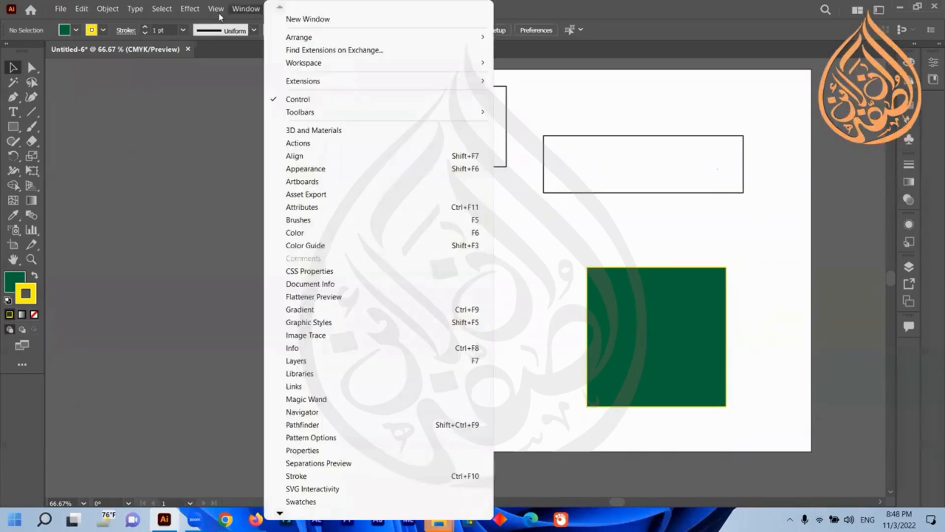
click(220, 11)
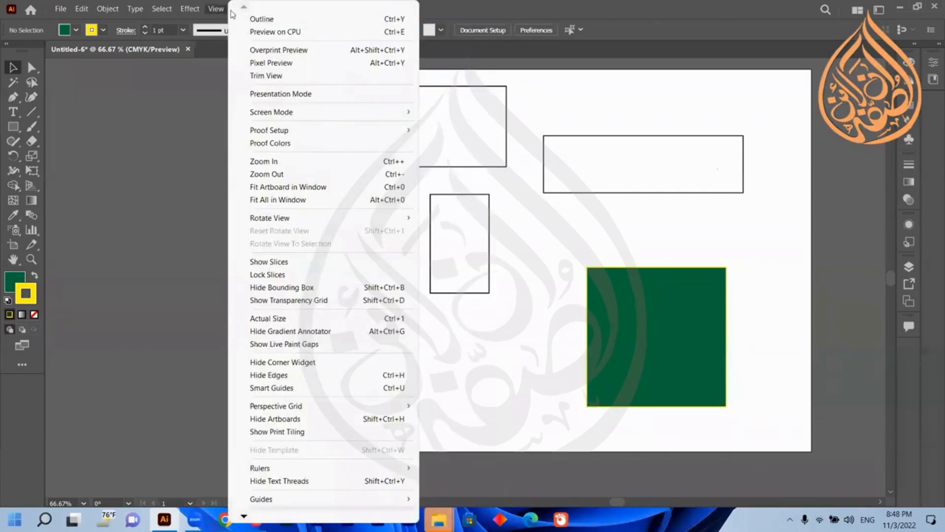
click(245, 8)
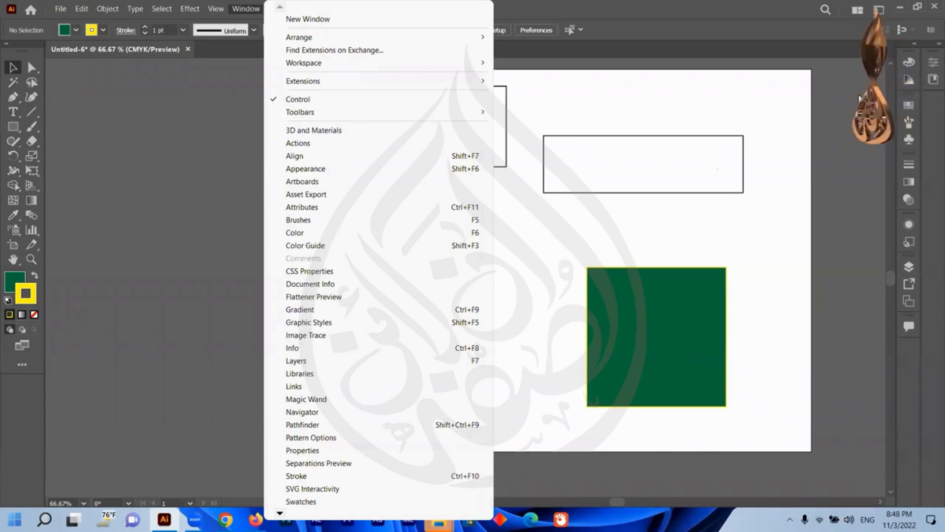
click(910, 62)
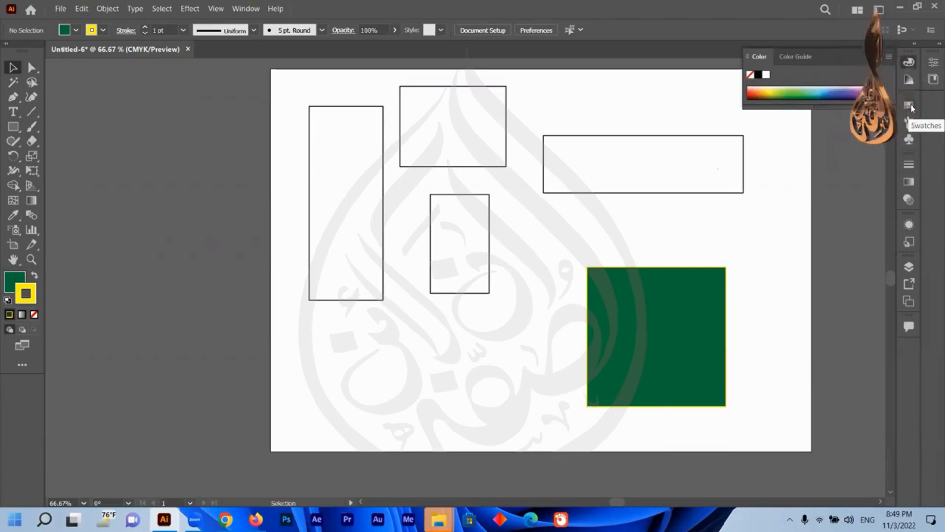
click(913, 108)
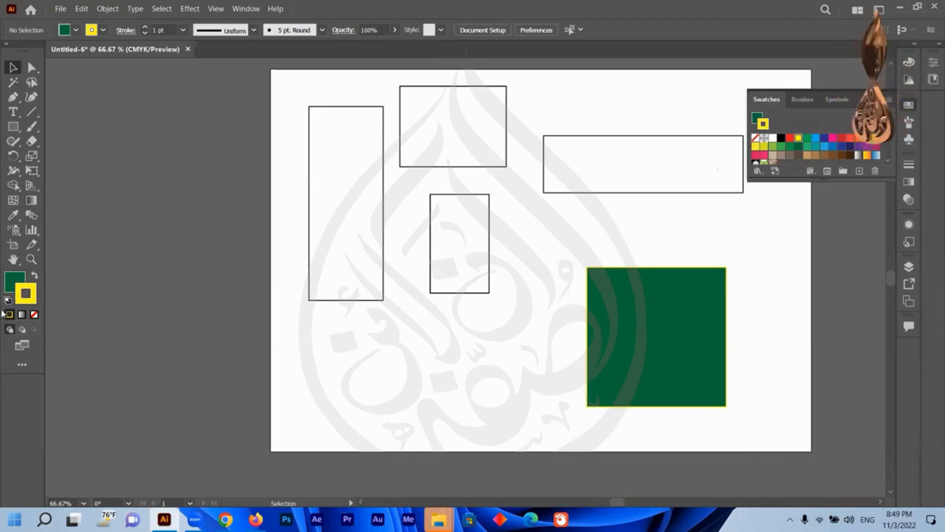
click(20, 291)
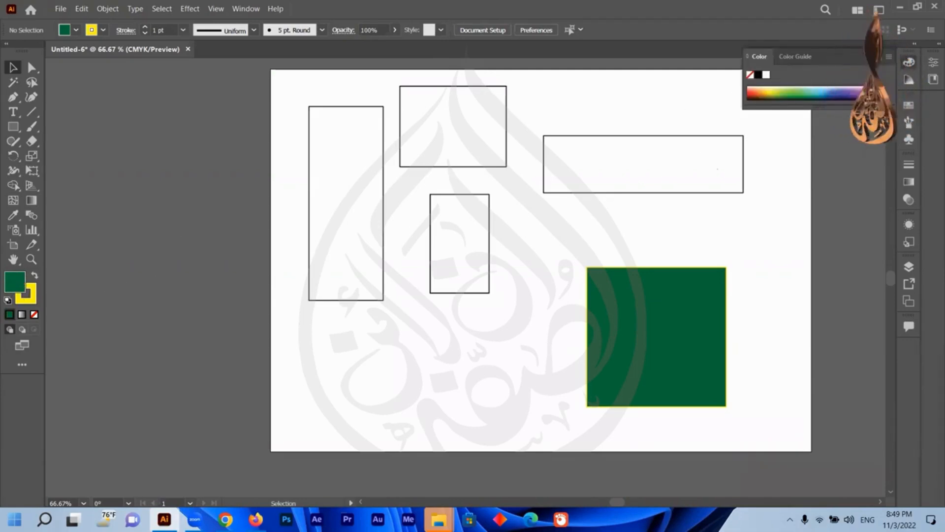
click(909, 105)
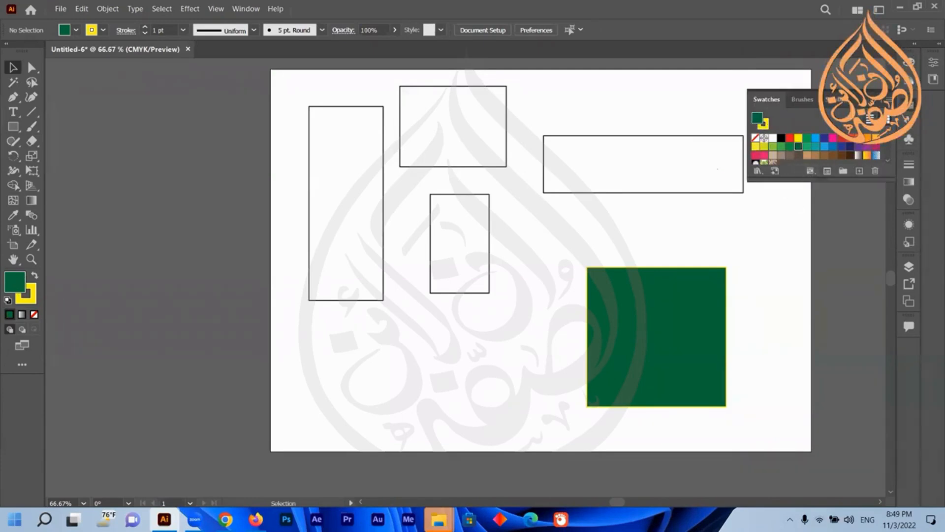
click(873, 101)
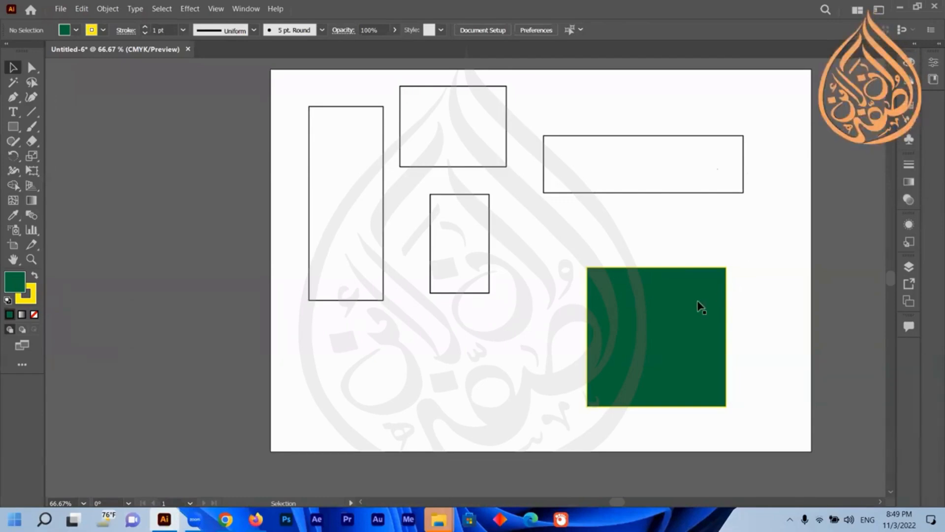
Reset the large square to the default white fill and black stroke and move it slightly up and left.
click(604, 329)
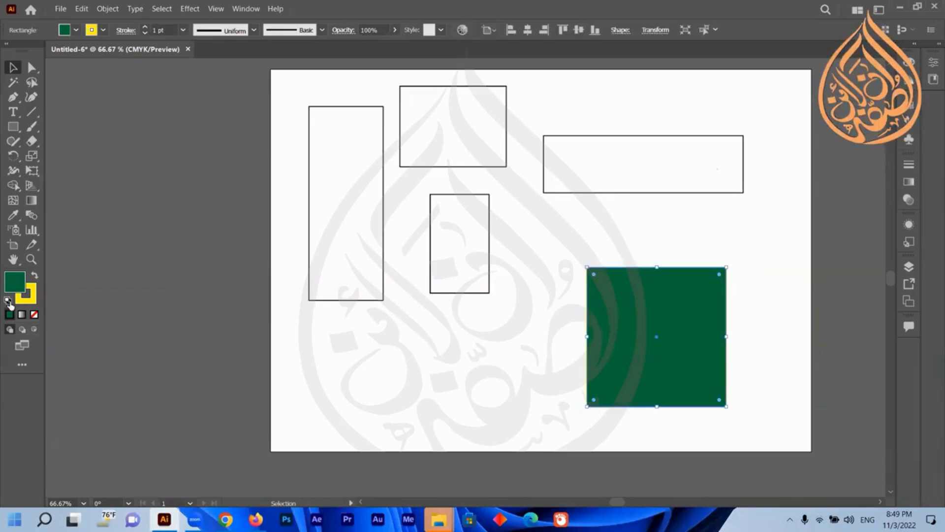
click(7, 301)
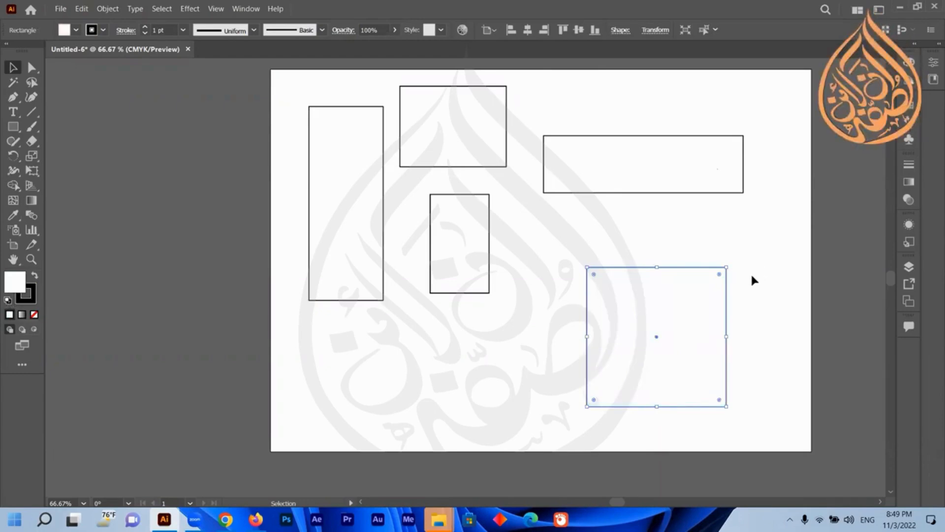
drag(656, 341, 643, 317)
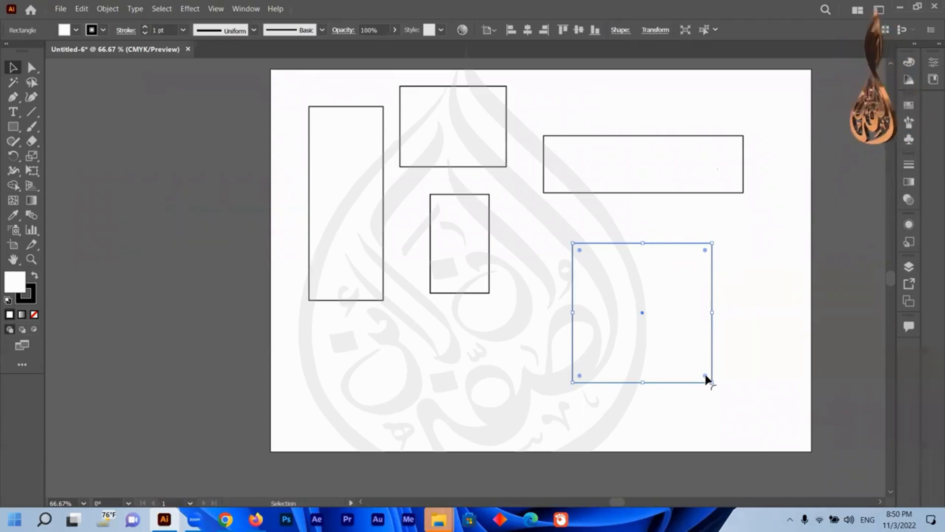
click(730, 366)
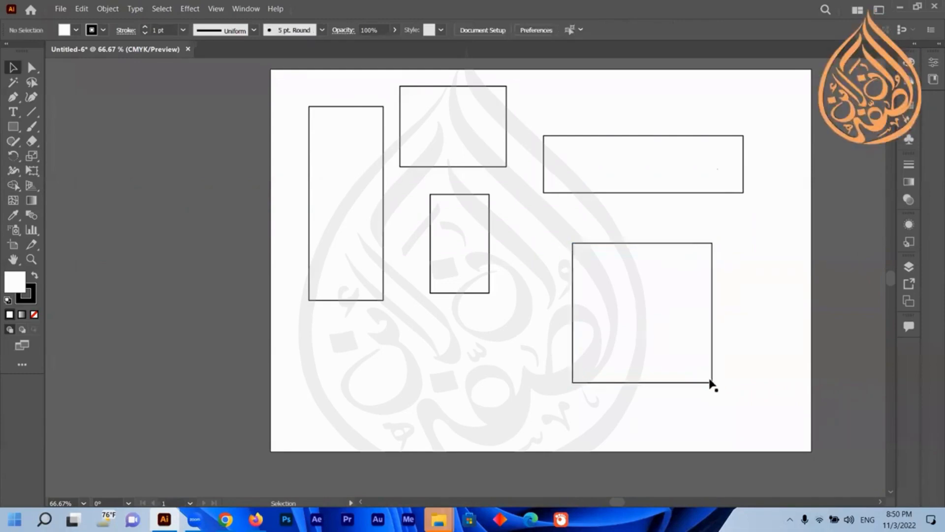
Drag the square's corner widgets to round two opposite corners into a leaf shape, then rotate it slightly.
click(671, 359)
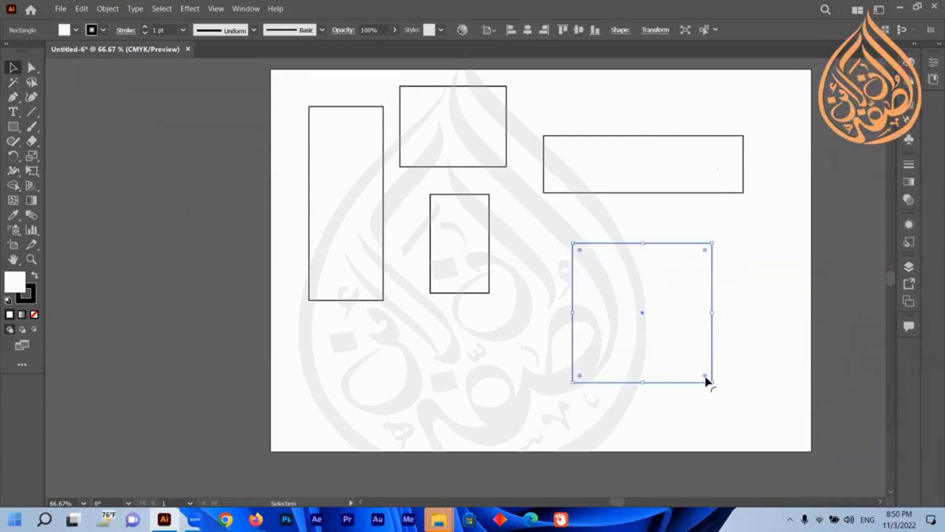
mouse_move(705, 377)
mouse_down()
mouse_move(681, 347)
mouse_move(716, 389)
mouse_move(710, 382)
mouse_up()
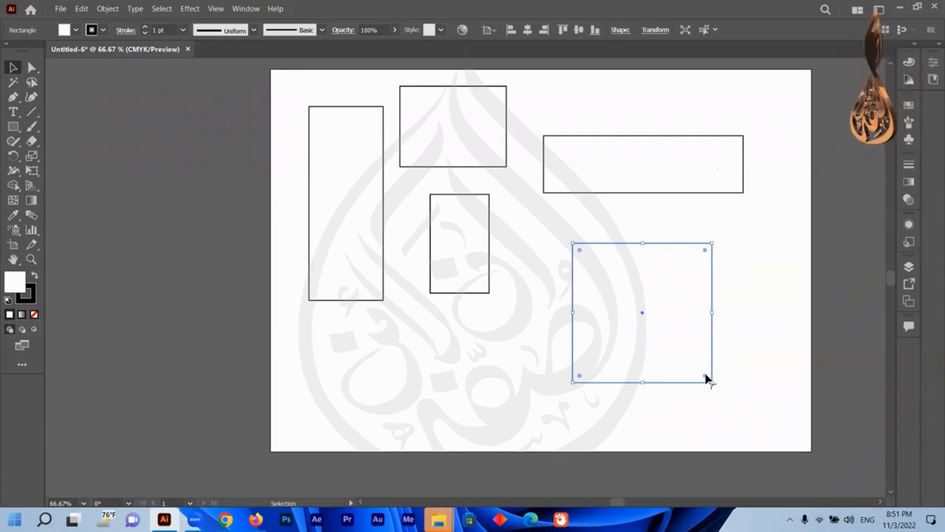
drag(706, 378, 700, 375)
drag(680, 345, 635, 280)
drag(660, 324, 713, 398)
drag(705, 381, 743, 424)
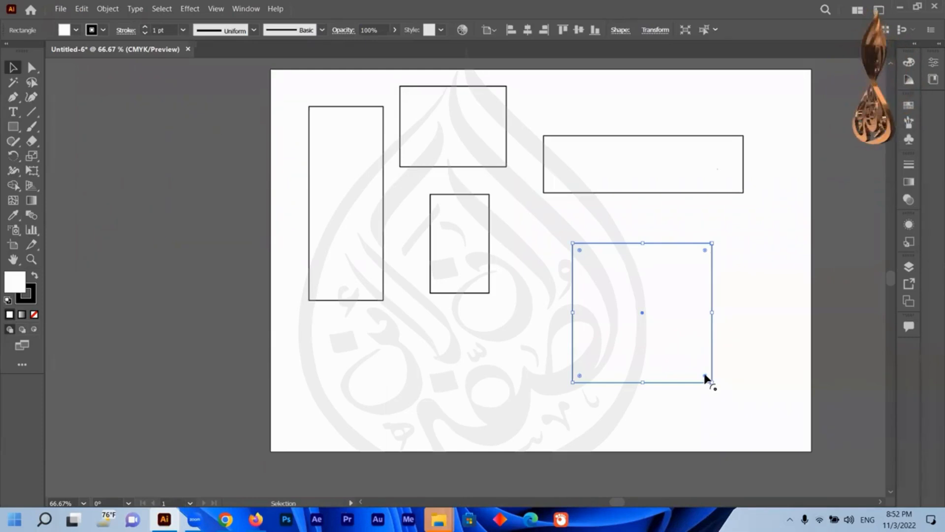
drag(705, 376, 539, 217)
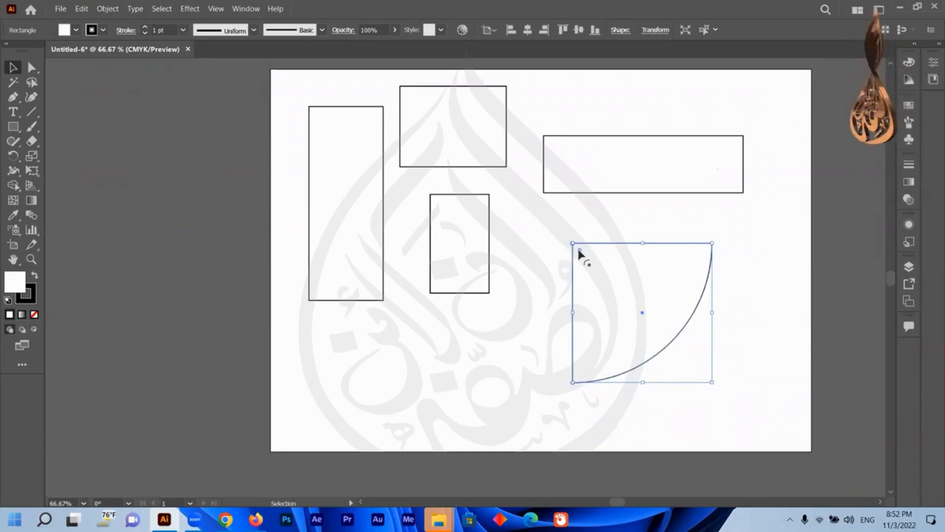
drag(583, 256, 759, 443)
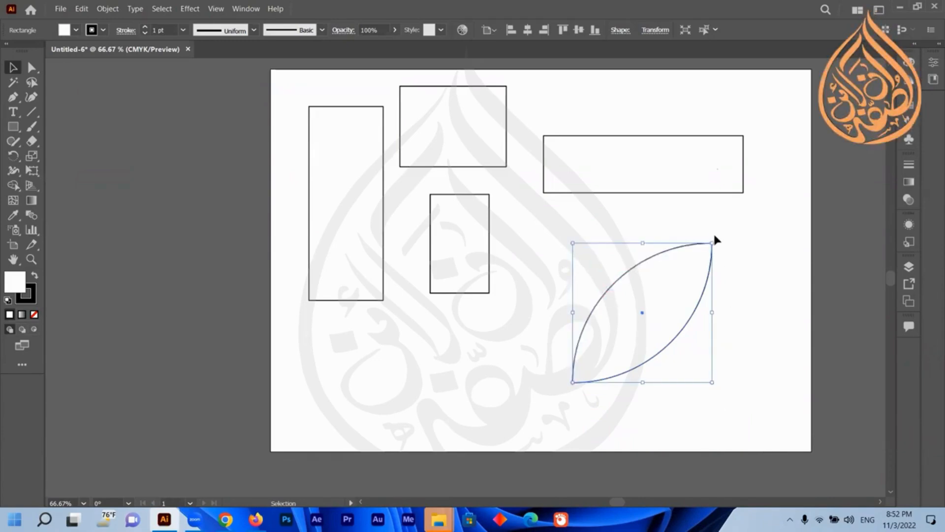
drag(717, 240, 734, 270)
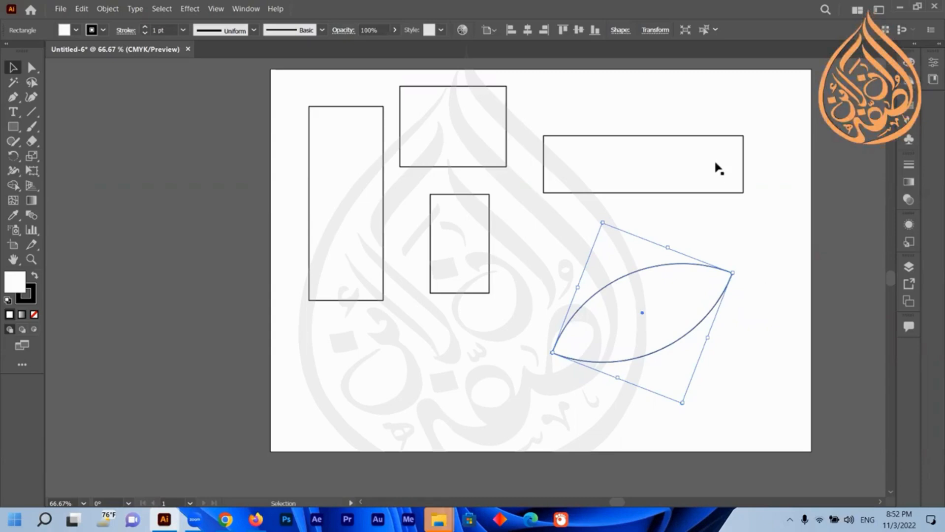
Round the corners of the wide rectangle slightly with its corner widget.
click(724, 150)
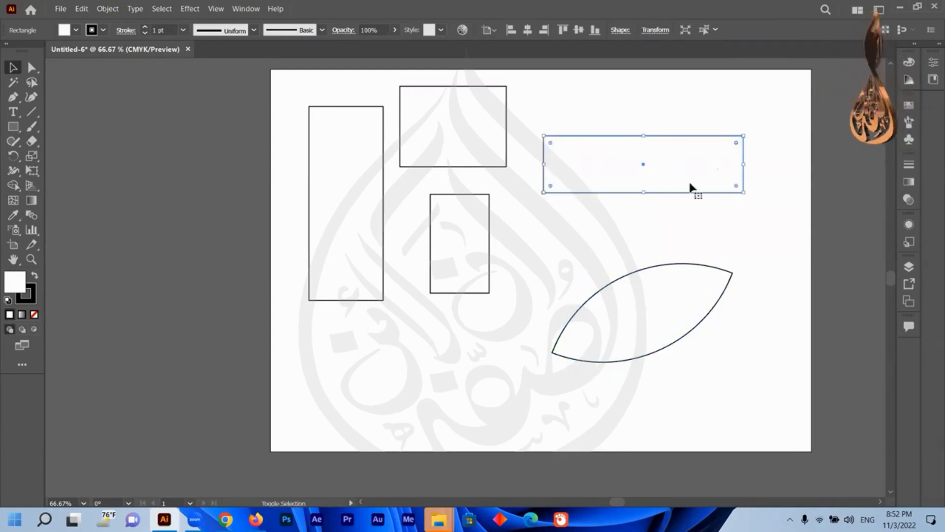
click(734, 222)
click(736, 155)
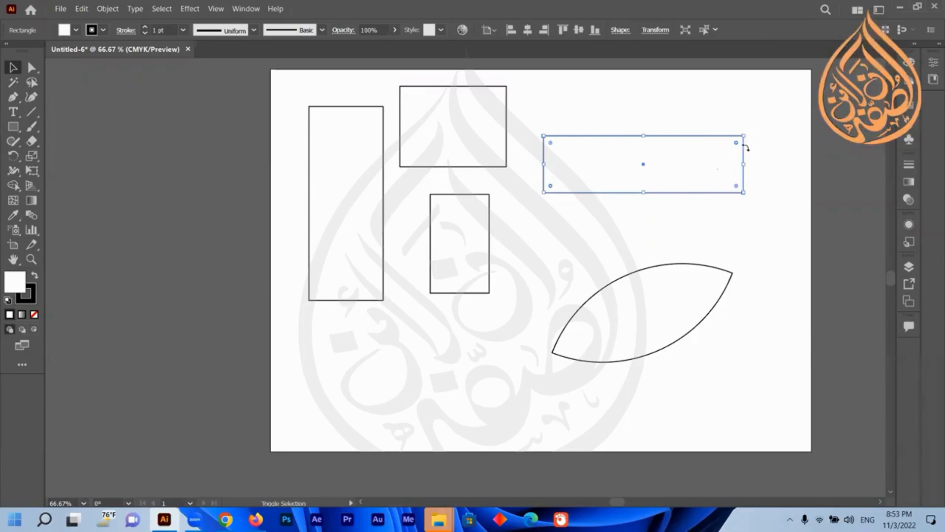
drag(736, 143, 729, 161)
click(614, 211)
click(606, 162)
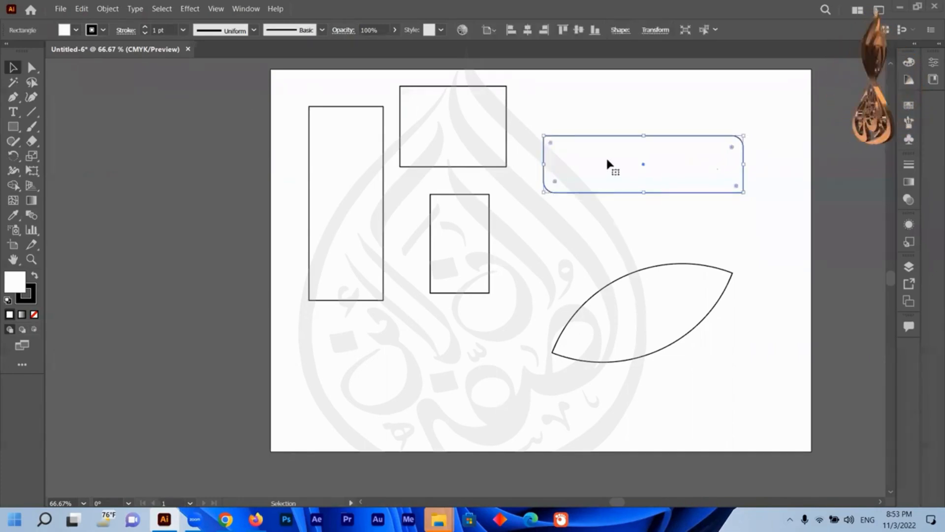
Undo the corner rounding of the wide rectangle.
key(ctrl+z)
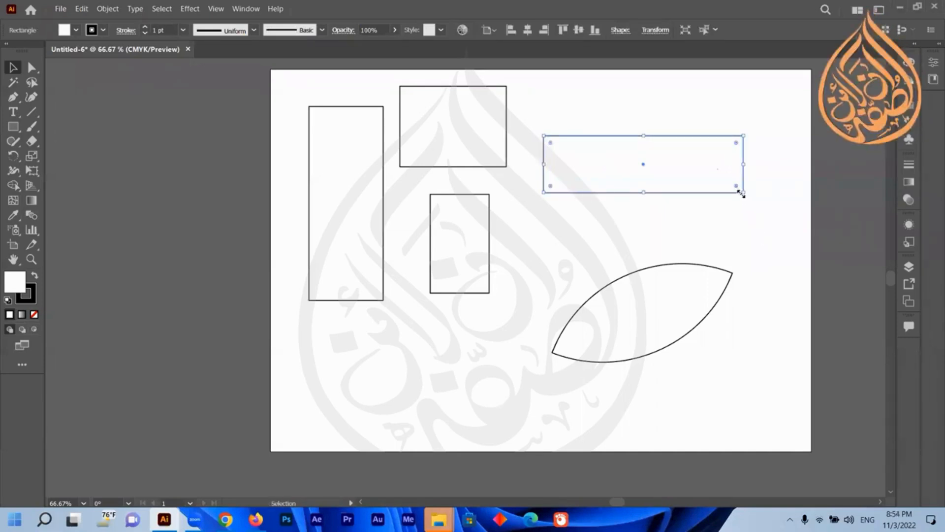
click(417, 134)
click(328, 194)
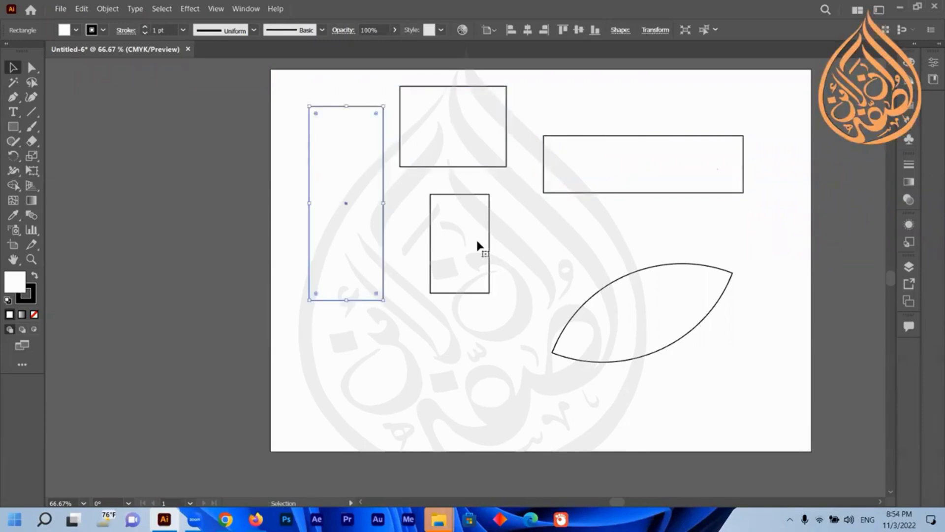
Move the leaf shape down and left so it sits below the tall rectangle.
click(477, 241)
click(680, 323)
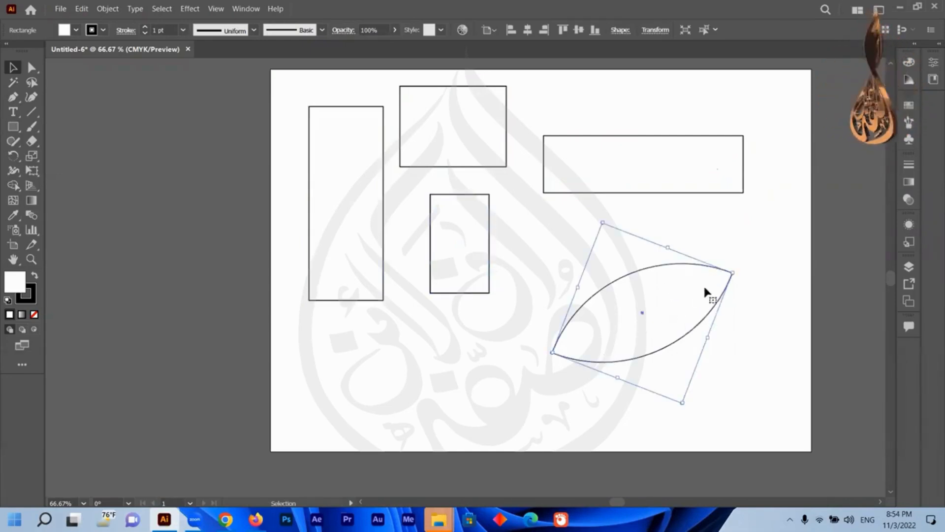
drag(696, 304, 392, 369)
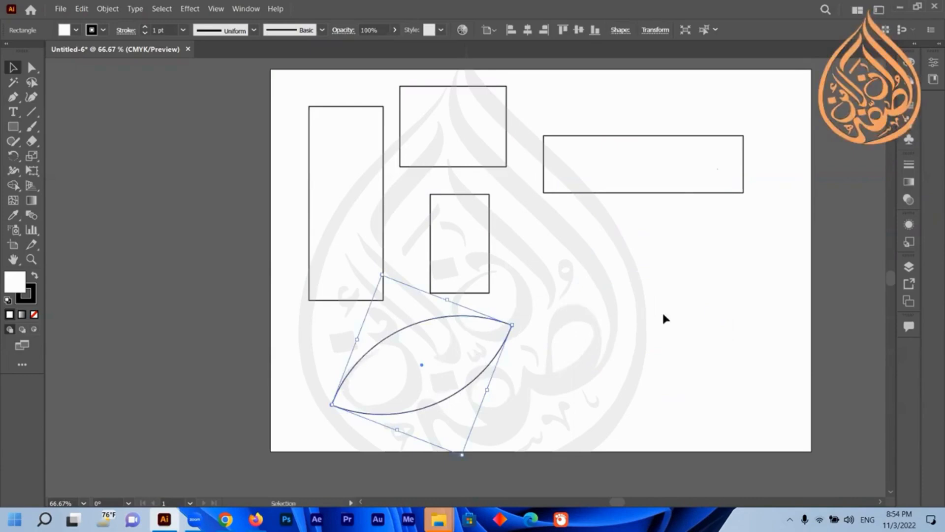
Practise selecting shapes with a marquee and by adding shapes one at a time to the selection.
click(666, 156)
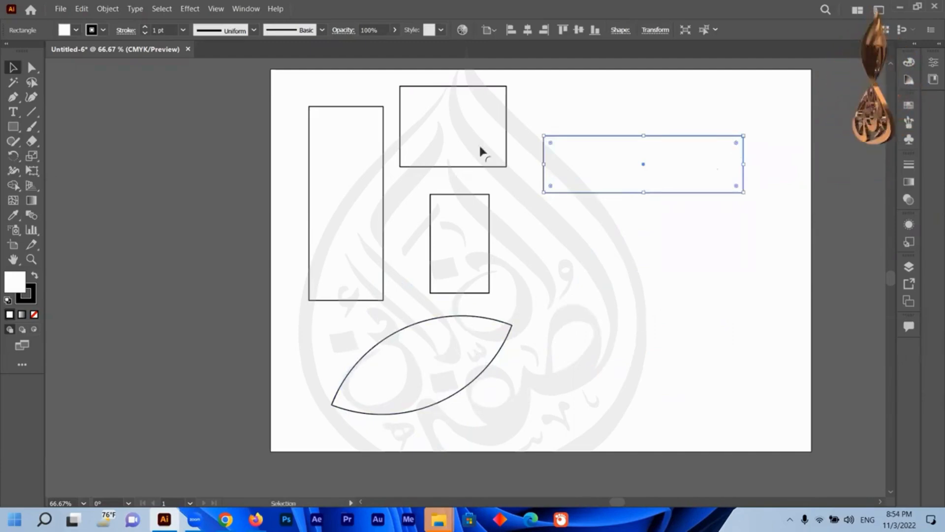
drag(619, 91, 372, 235)
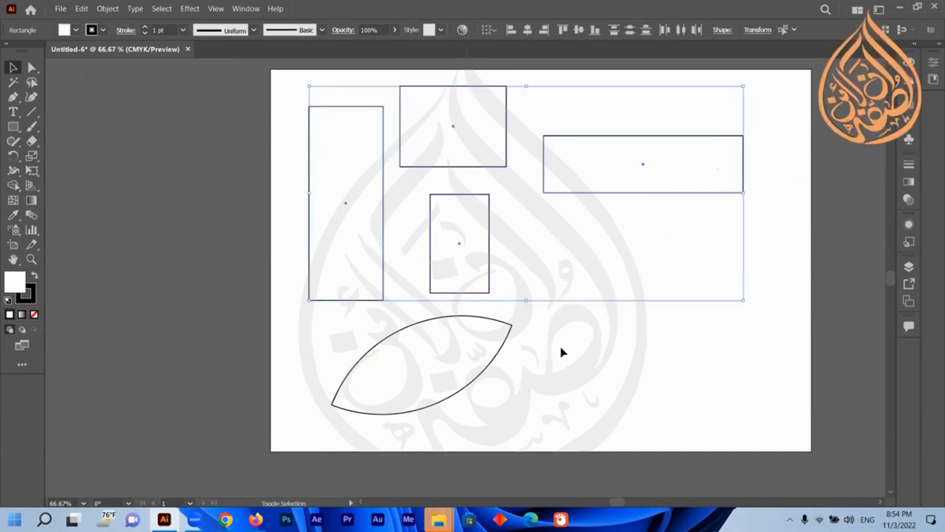
click(650, 182)
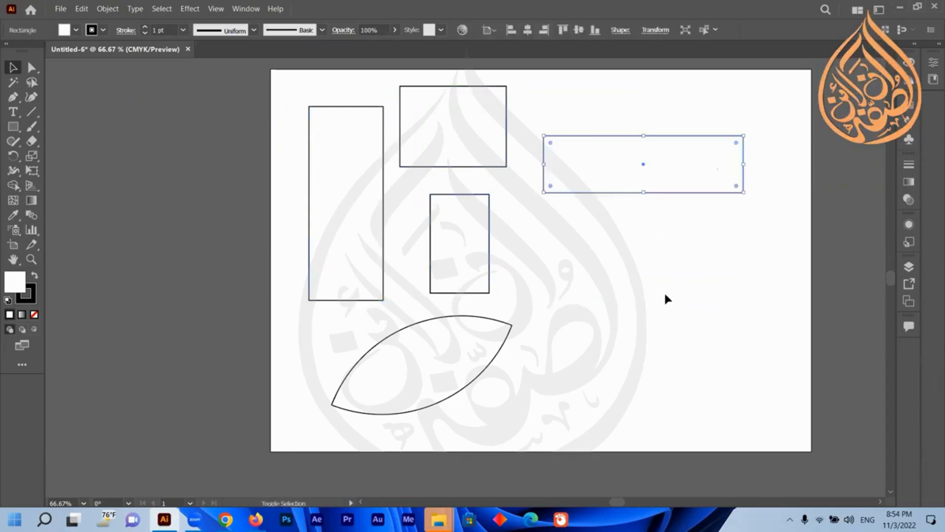
shift+click(346, 174)
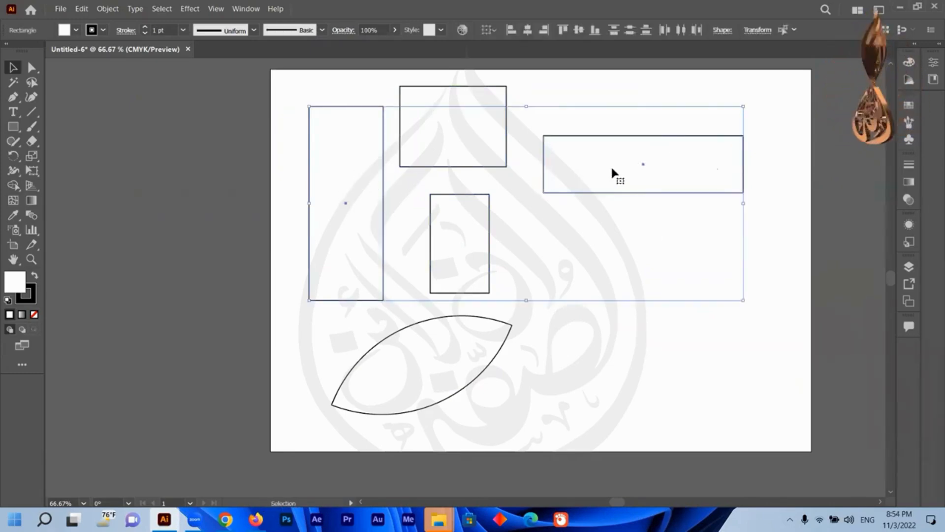
shift+click(445, 354)
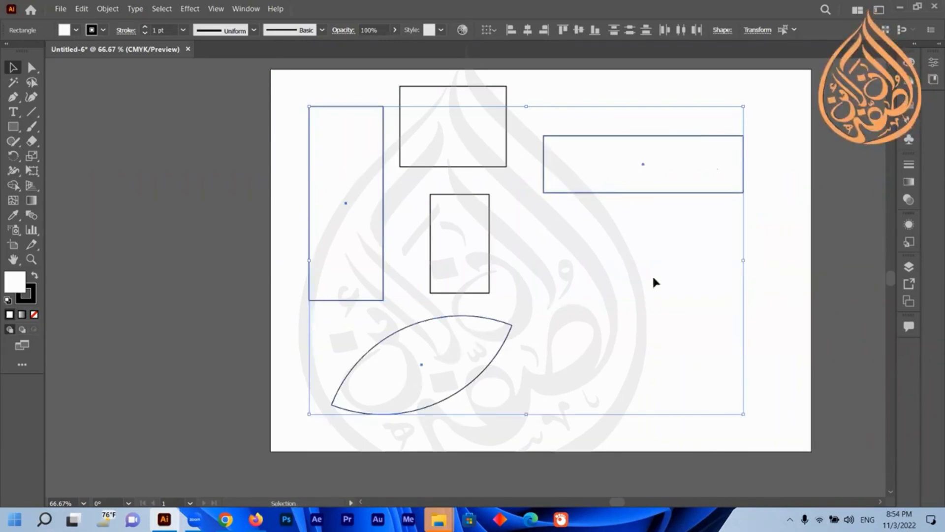
click(798, 209)
click(682, 180)
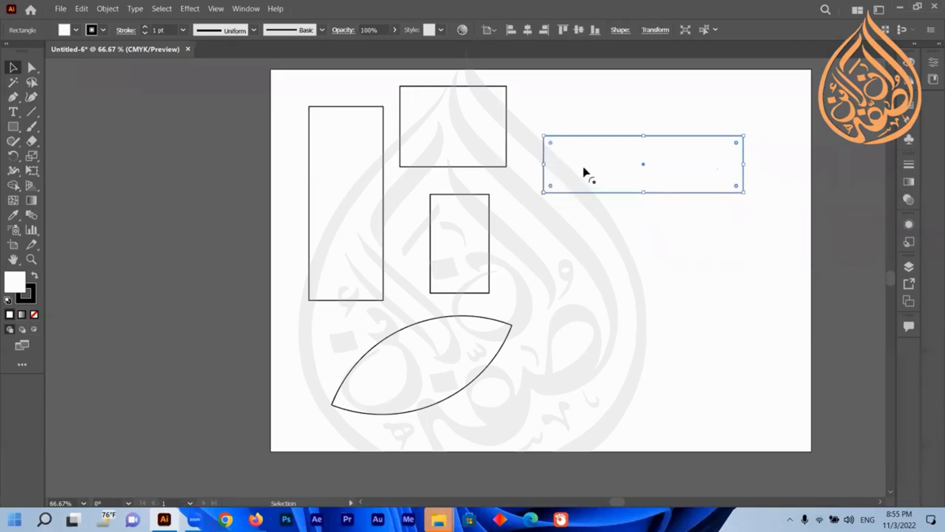
Round the wide rectangle's right end fully with its corner widget.
drag(583, 169, 594, 198)
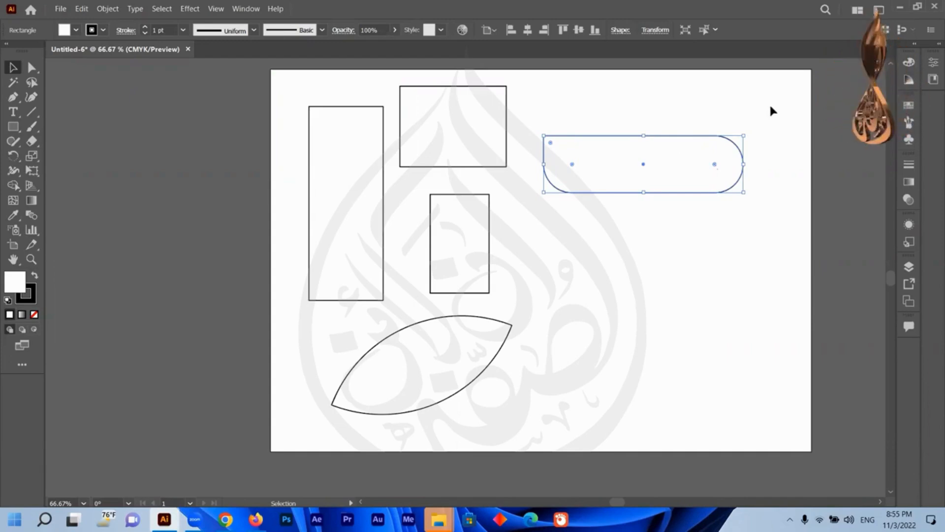
click(360, 185)
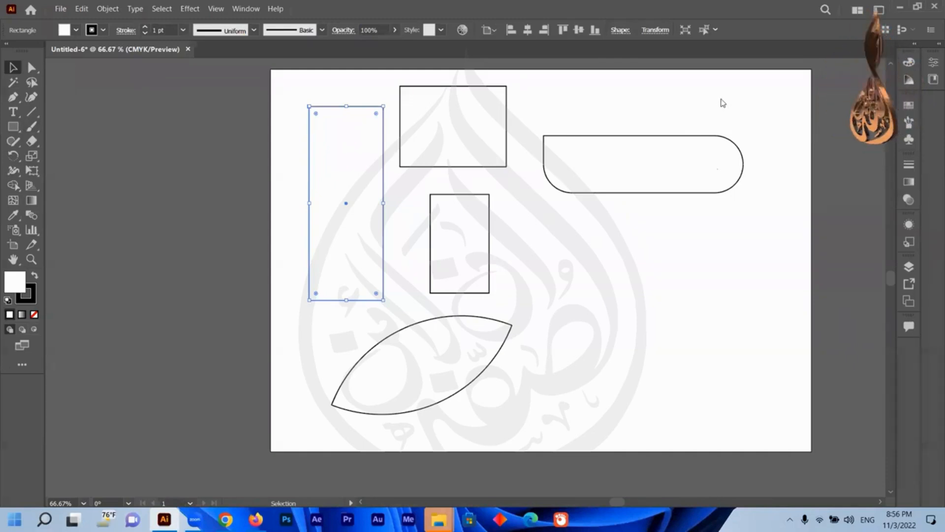
Select all the shapes, move them onto the pasteboard left of the artboard and scale them down together.
drag(788, 76, 317, 348)
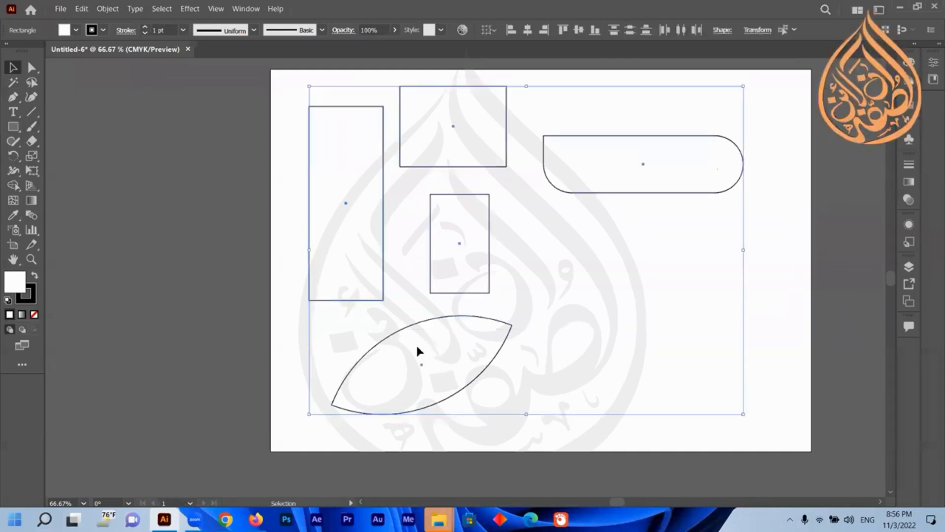
drag(416, 343, 143, 325)
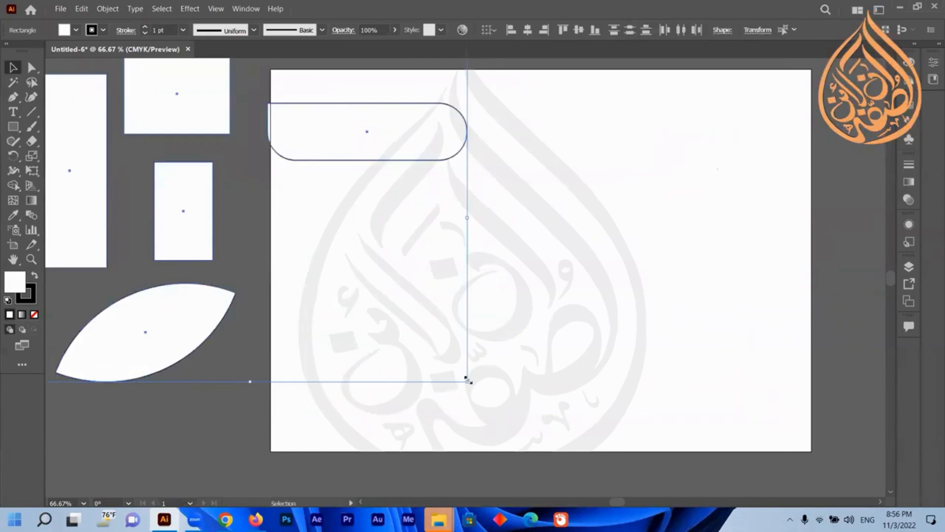
drag(466, 380, 245, 231)
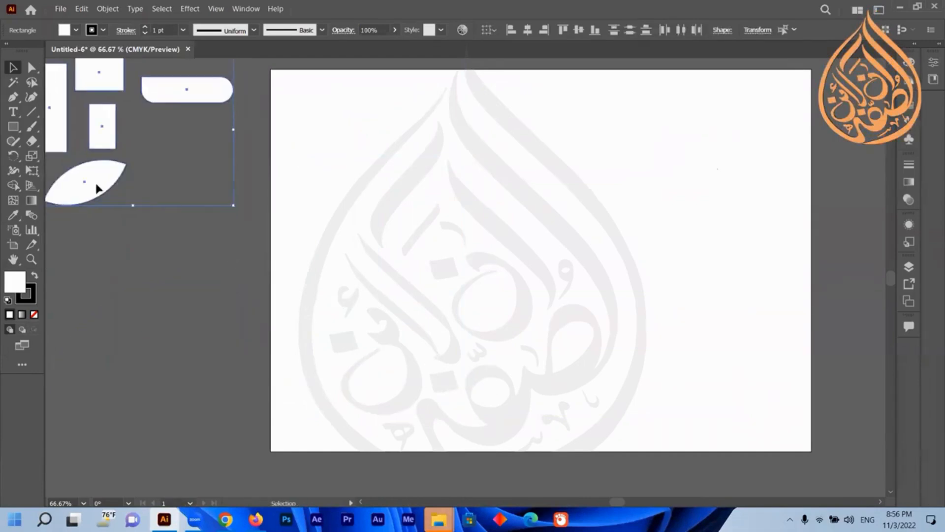
click(95, 186)
key(ctrl+a)
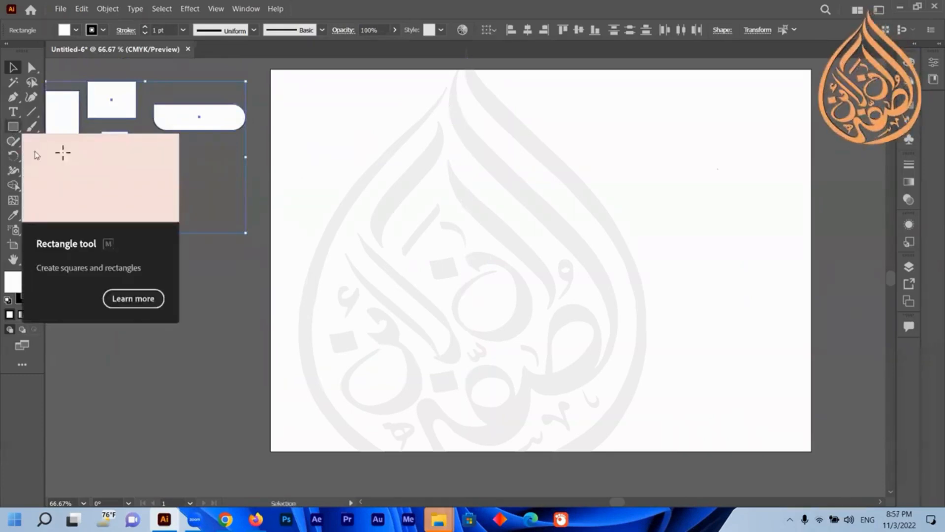
Examine the Rectangle tool's flyout of shape tools.
click(162, 339)
click(14, 127)
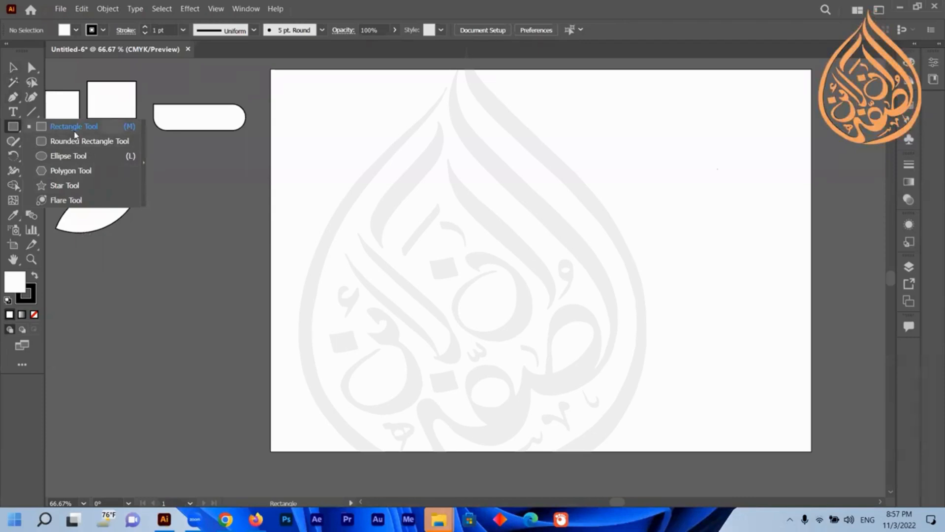
right_click(16, 127)
right_click(16, 126)
right_click(16, 127)
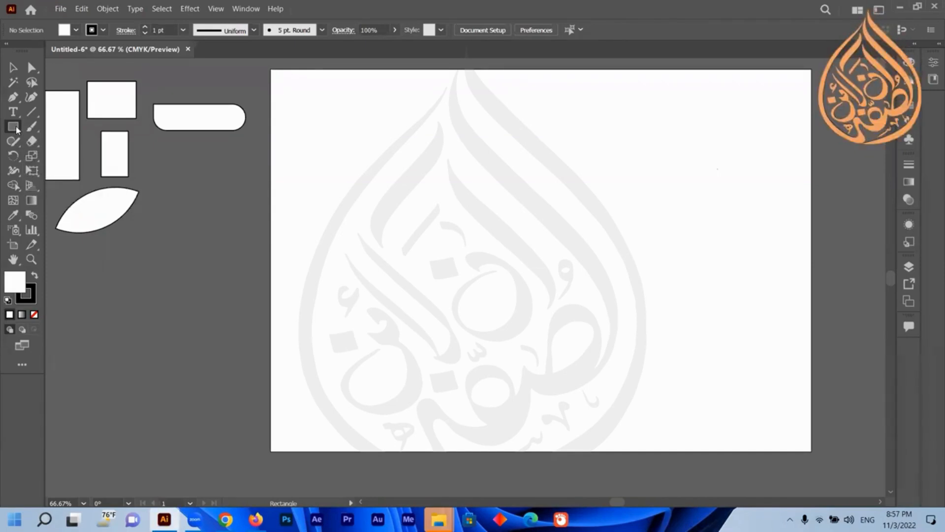
click(16, 128)
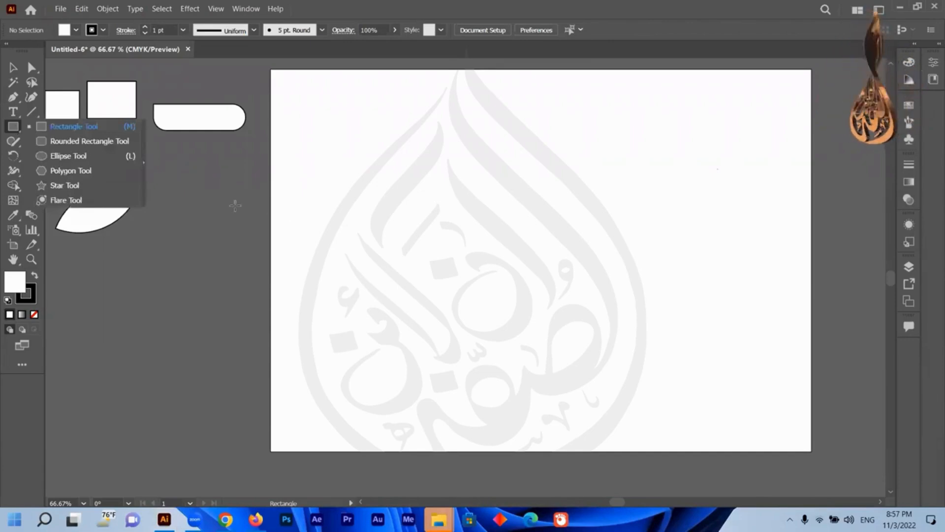
click(211, 197)
key(Escape)
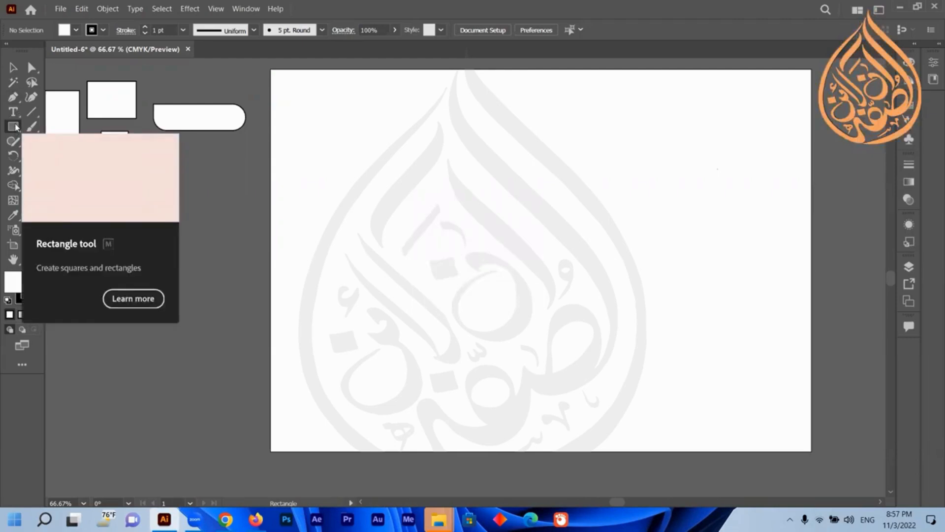
Browse the flyouts of other tool groups and tear off the shape tools into a floating panel, then close it.
click(15, 129)
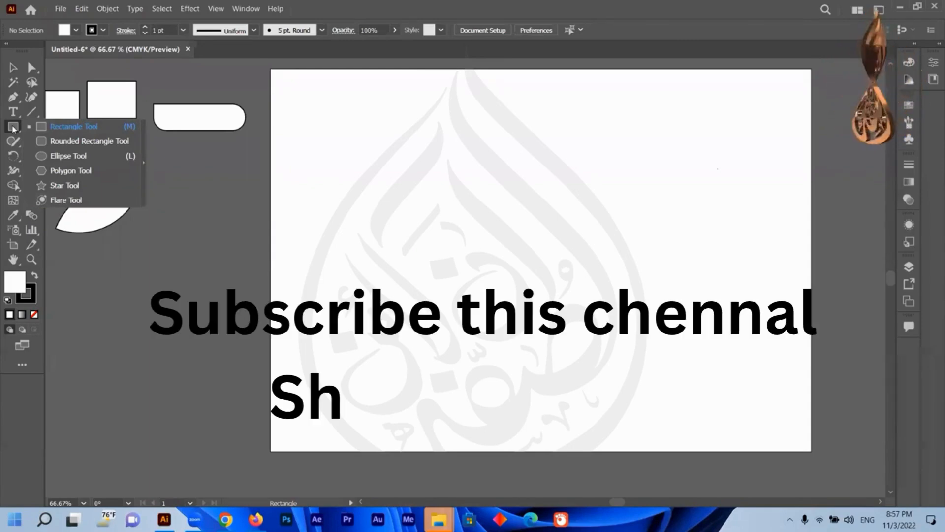
click(13, 128)
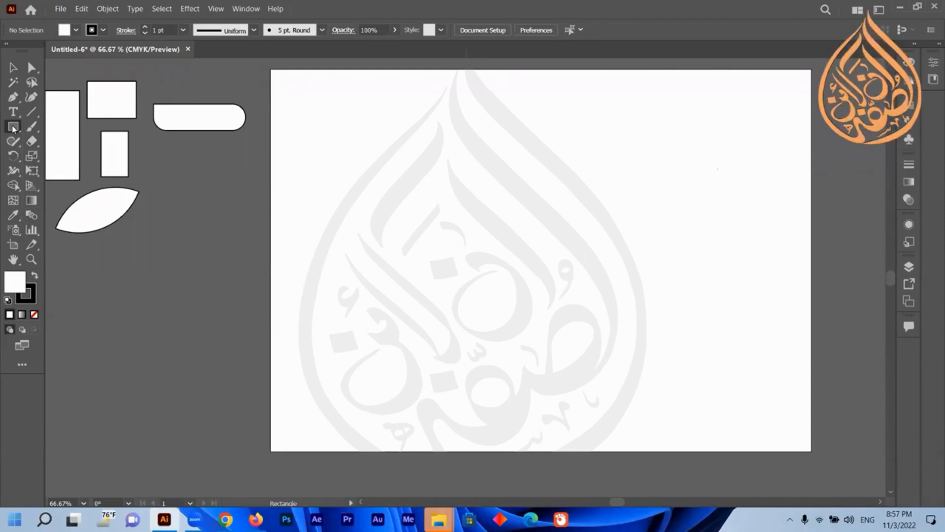
click(14, 128)
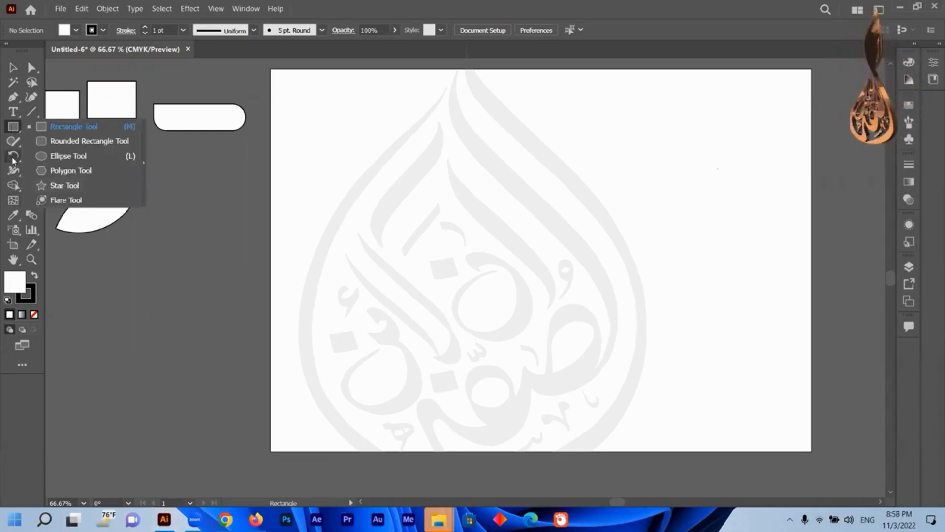
click(15, 190)
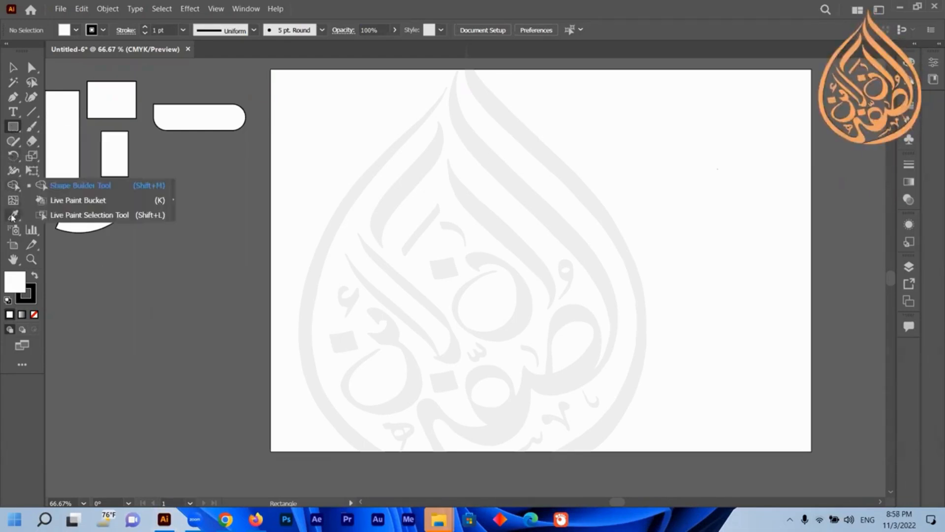
click(13, 215)
click(33, 69)
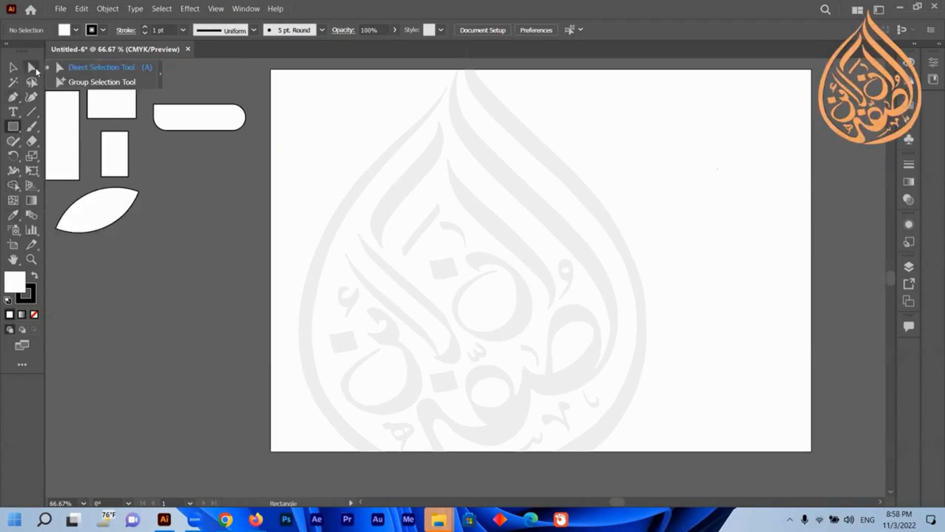
click(12, 99)
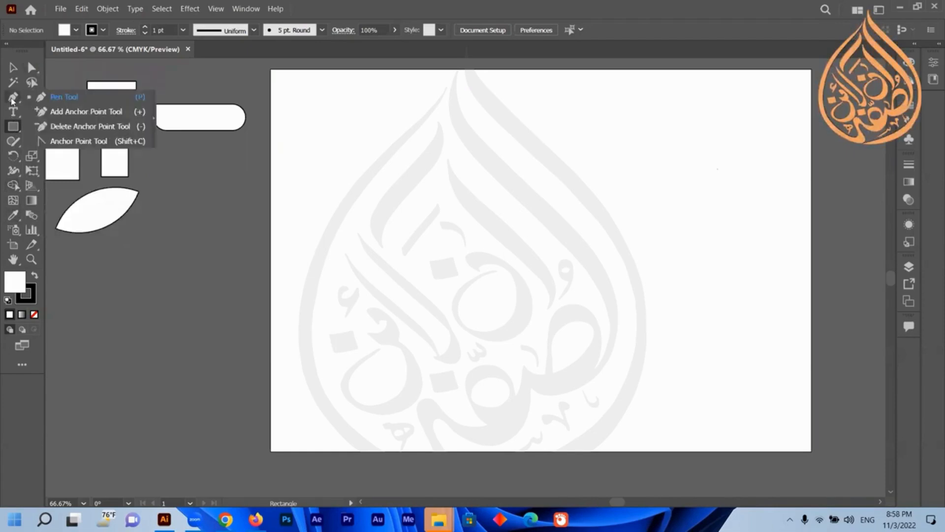
click(15, 127)
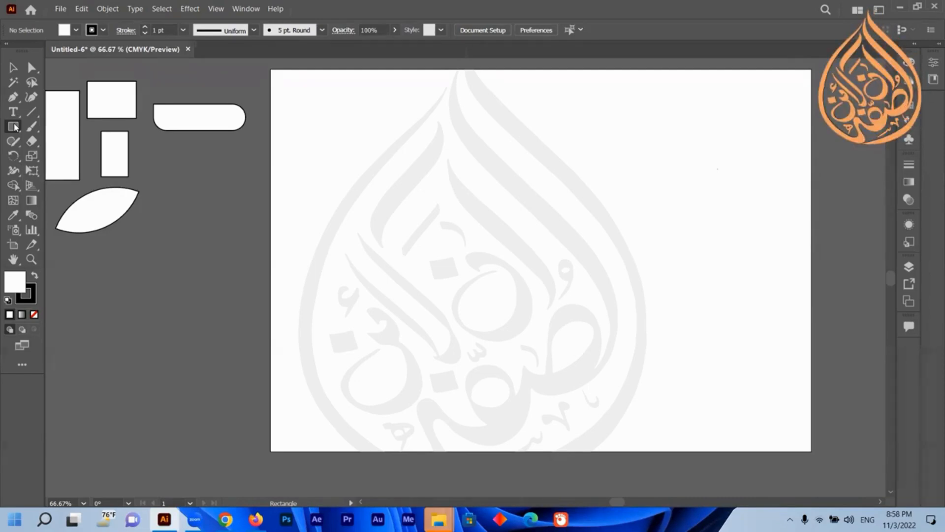
click(15, 127)
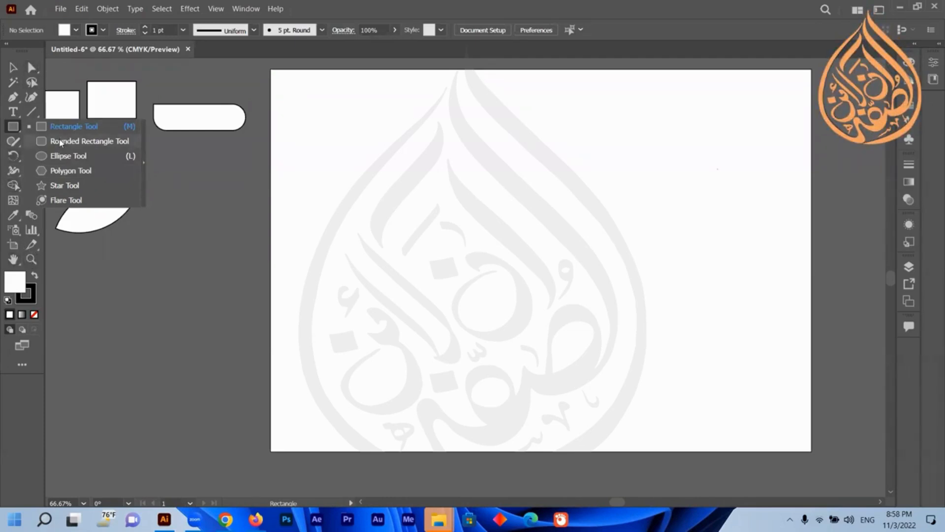
click(144, 166)
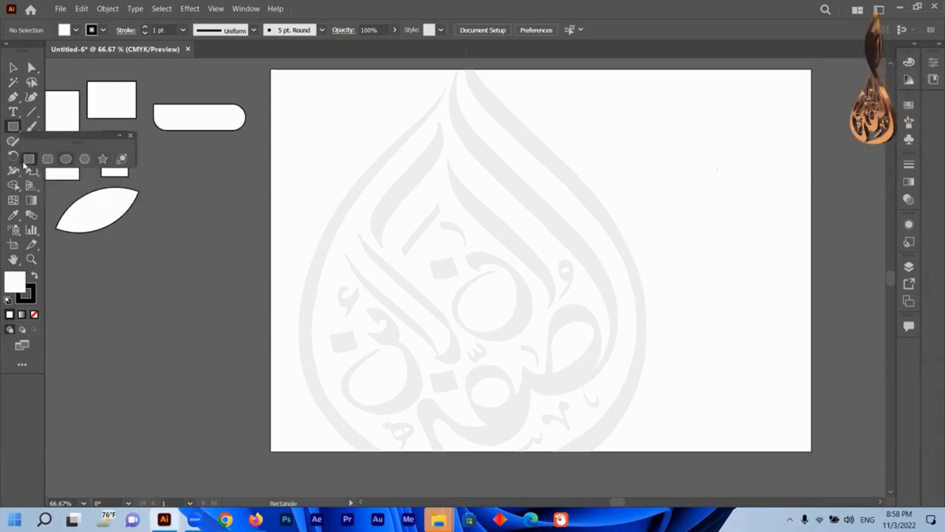
click(131, 136)
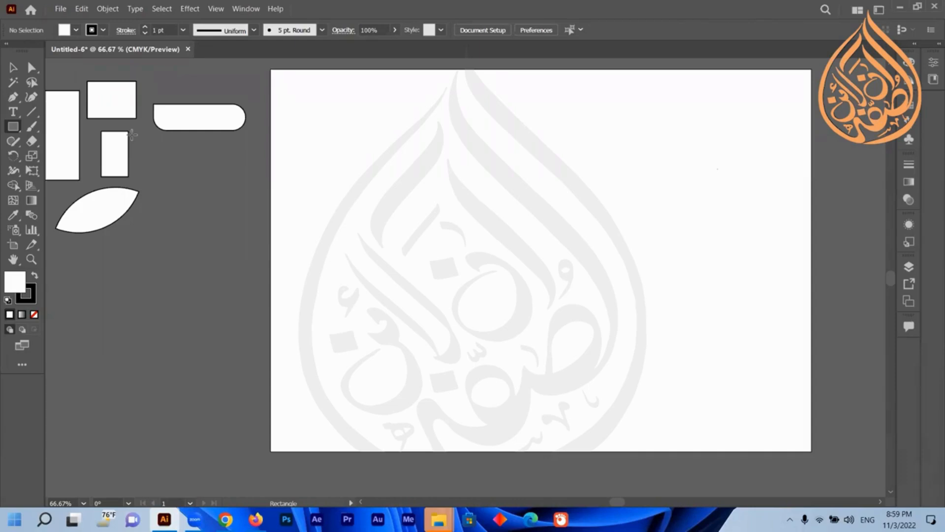
Draw a new square on the pasteboard beside the other shapes with the Rectangle tool.
click(13, 128)
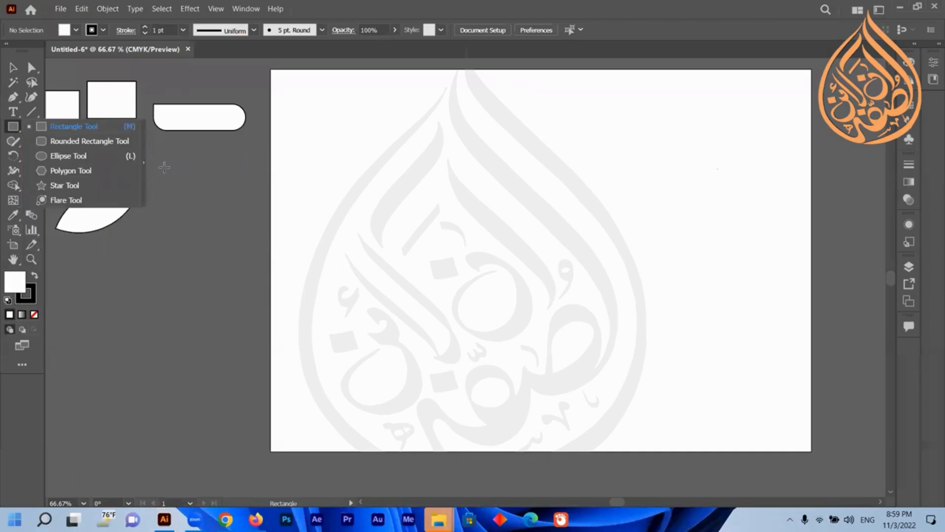
click(163, 164)
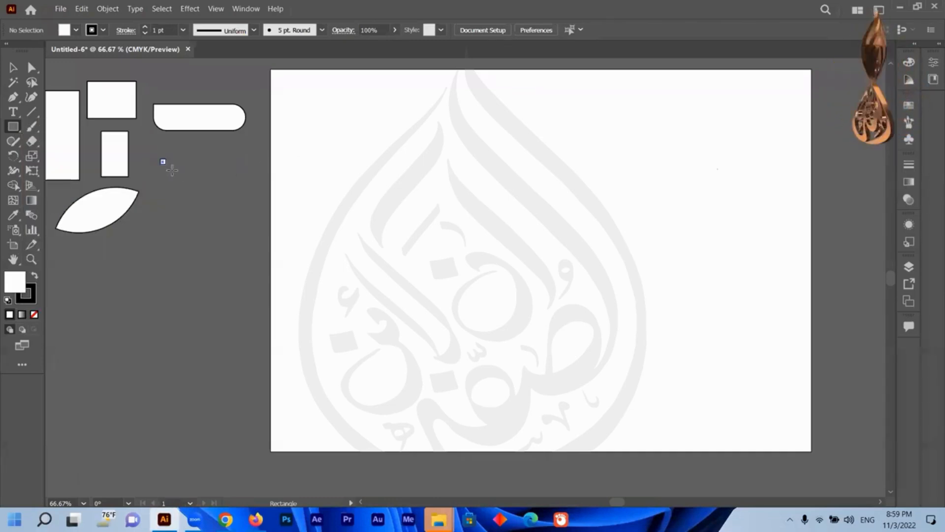
mouse_move(161, 159)
mouse_down()
mouse_move(244, 235)
mouse_move(224, 217)
mouse_move(234, 227)
mouse_up()
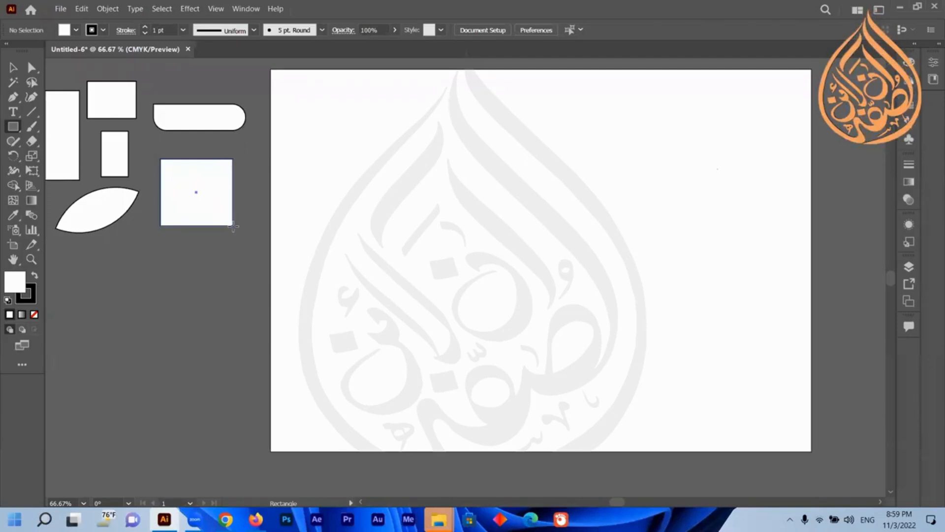
drag(230, 221, 230, 221)
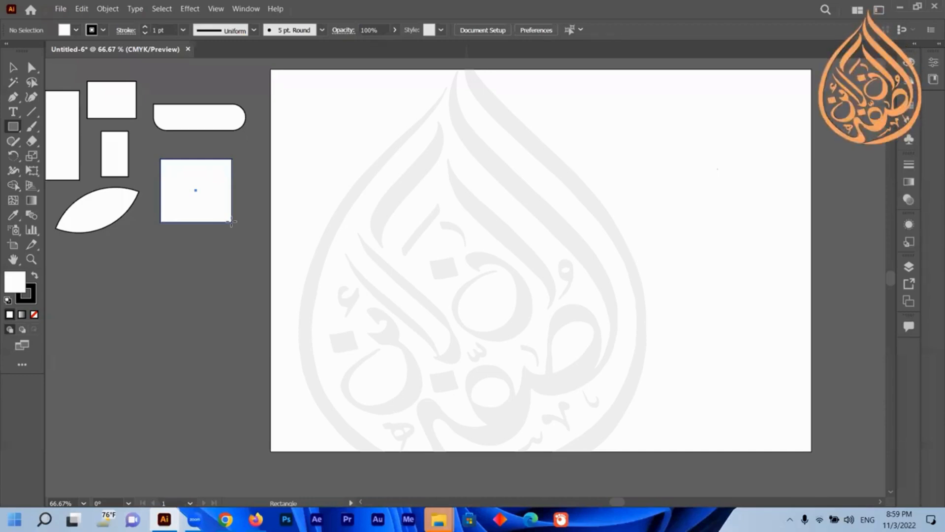
drag(231, 223, 227, 227)
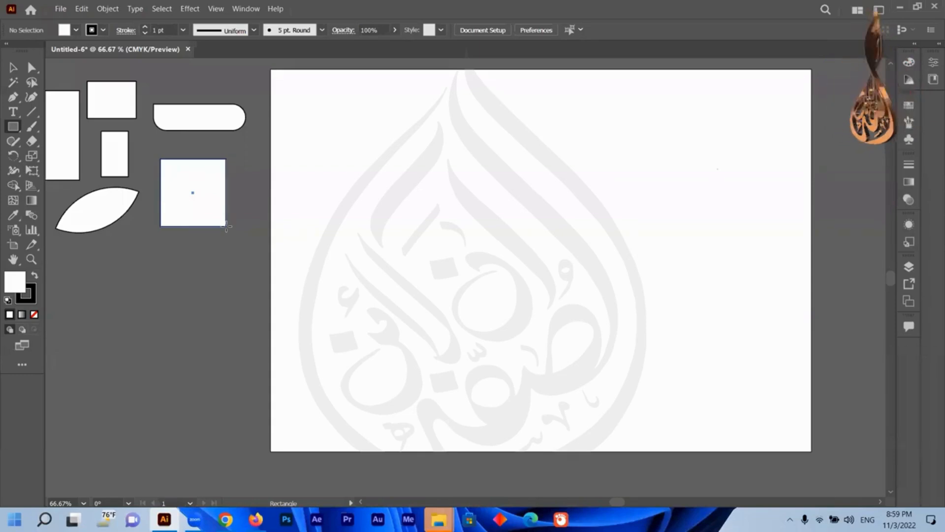
Delete the new square from the pasteboard.
drag(227, 227, 227, 227)
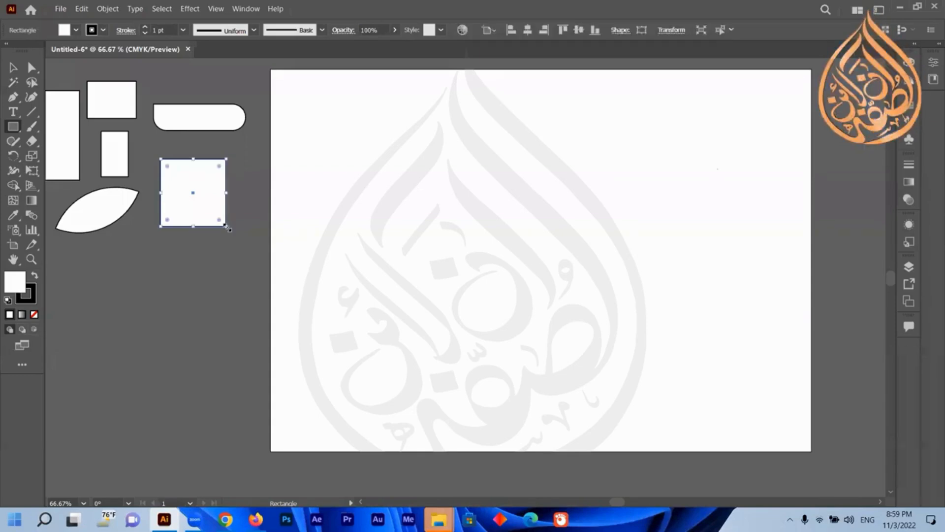
click(12, 68)
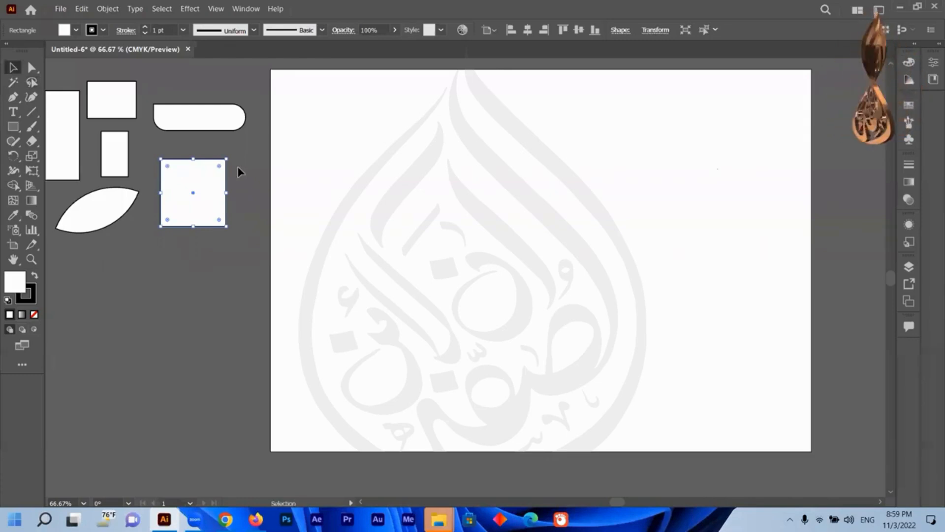
key(Delete)
Draw a square on the artboard with the Rectangle tool, then delete it.
drag(15, 128, 106, 127)
mouse_move(455, 199)
mouse_down()
mouse_move(528, 258)
mouse_move(590, 328)
mouse_up()
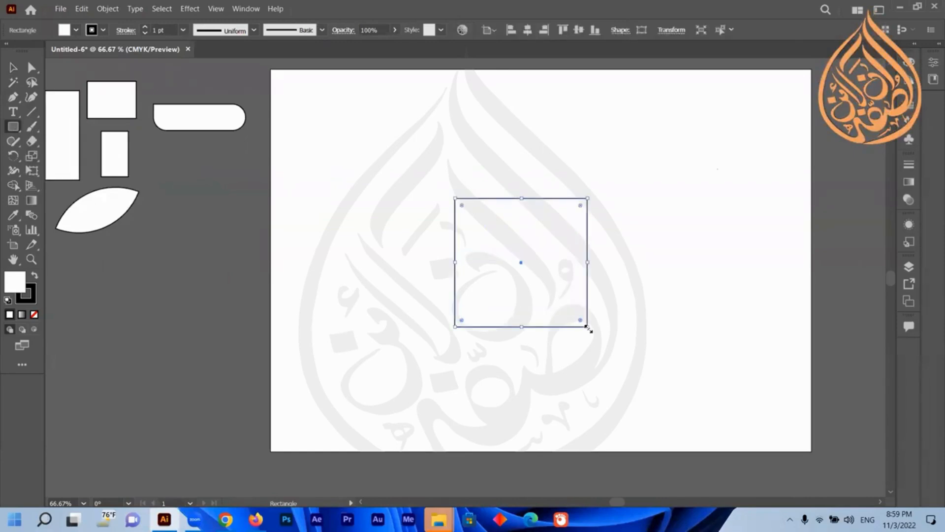
click(13, 70)
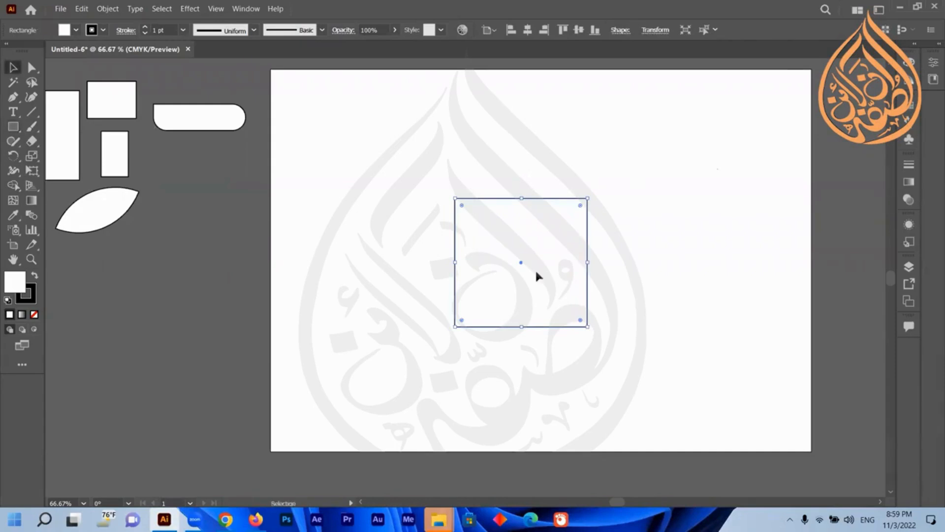
key(Delete)
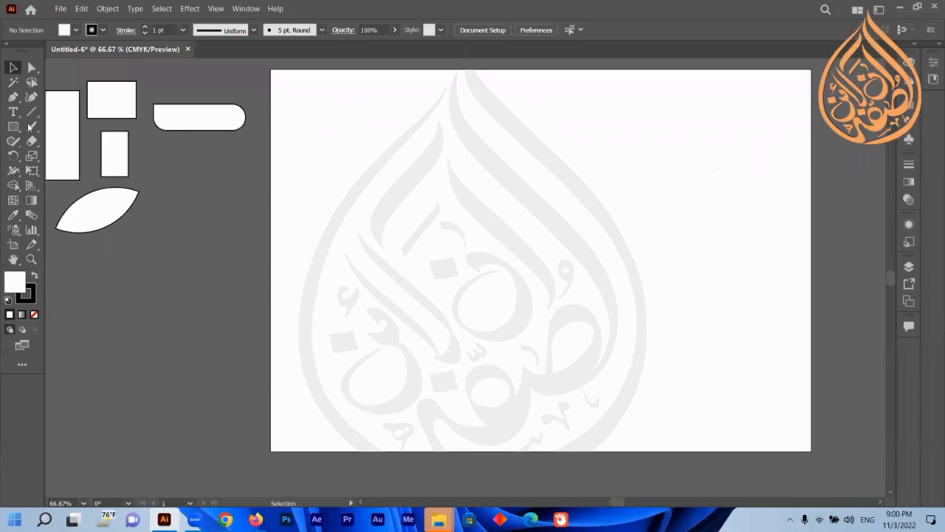
Draw squares from their centre with the Rectangle tool on the pasteboard and artboard, then delete the last one.
click(11, 129)
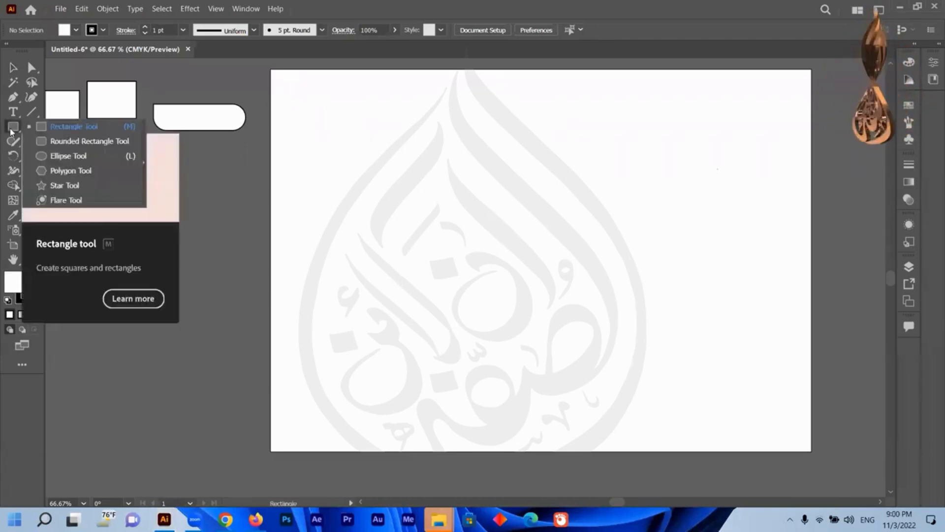
click(69, 127)
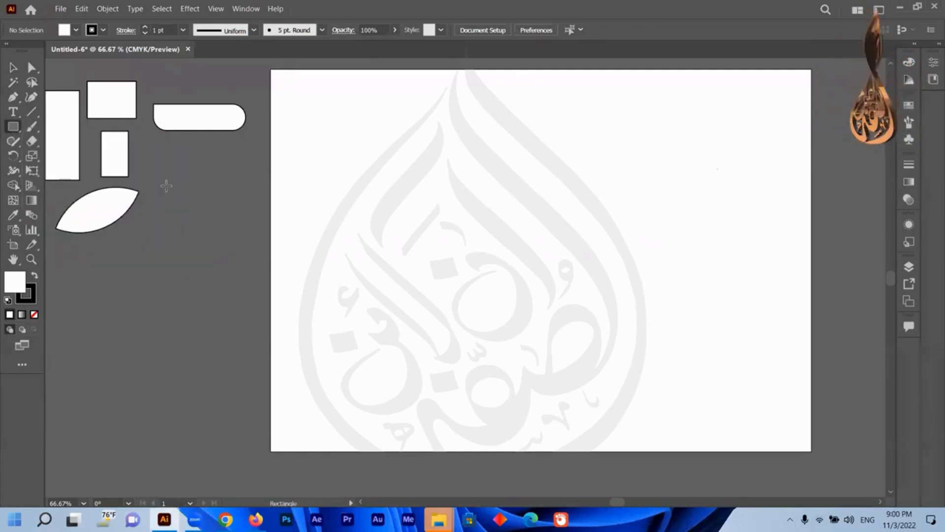
drag(166, 187, 217, 239)
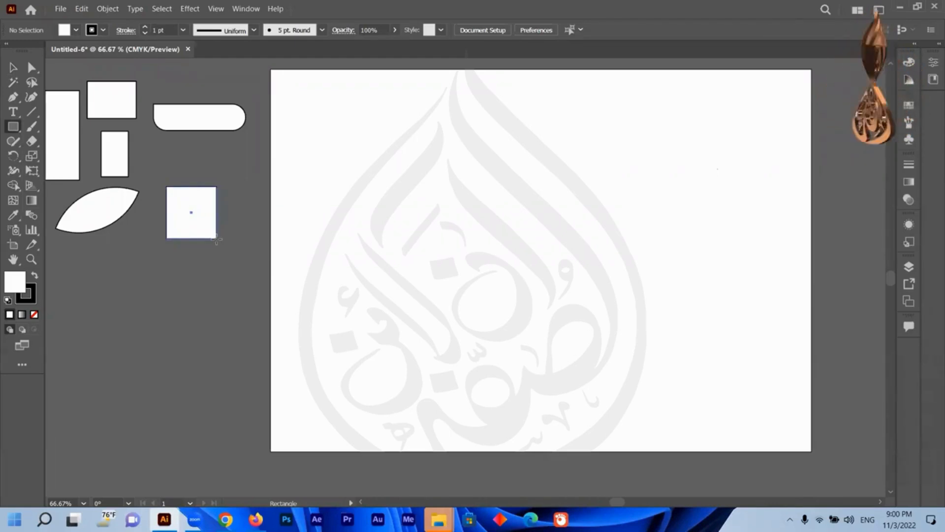
mouse_move(217, 239)
mouse_down()
mouse_move(226, 251)
mouse_move(202, 247)
mouse_move(187, 309)
mouse_move(238, 281)
mouse_move(179, 331)
mouse_move(205, 264)
mouse_move(178, 131)
mouse_move(699, 173)
mouse_move(690, 163)
mouse_move(234, 209)
mouse_move(271, 237)
mouse_move(511, 226)
mouse_move(588, 269)
mouse_move(563, 278)
mouse_move(618, 338)
mouse_move(664, 367)
mouse_up()
mouse_move(602, 287)
mouse_down()
mouse_move(682, 377)
mouse_move(675, 373)
mouse_up()
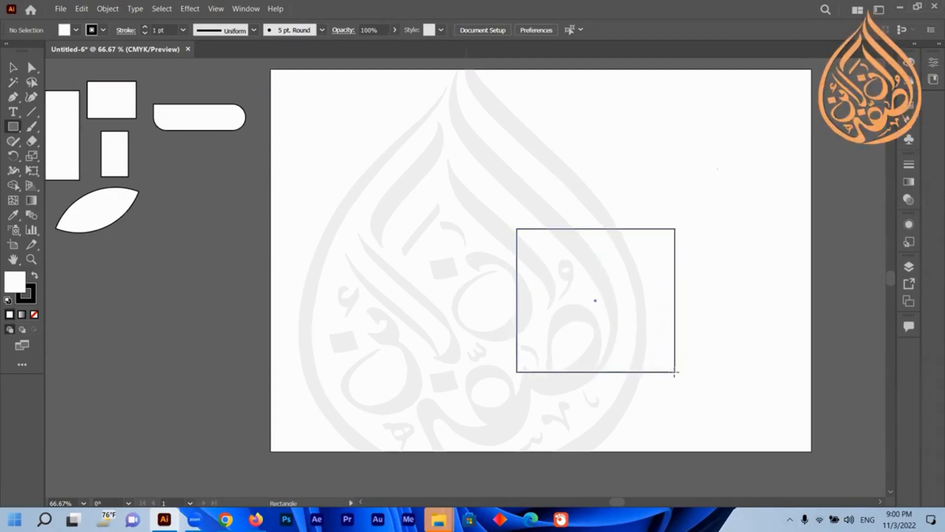
mouse_move(612, 317)
mouse_down()
mouse_move(546, 249)
mouse_move(641, 371)
mouse_move(563, 274)
mouse_move(603, 321)
mouse_move(581, 275)
mouse_up()
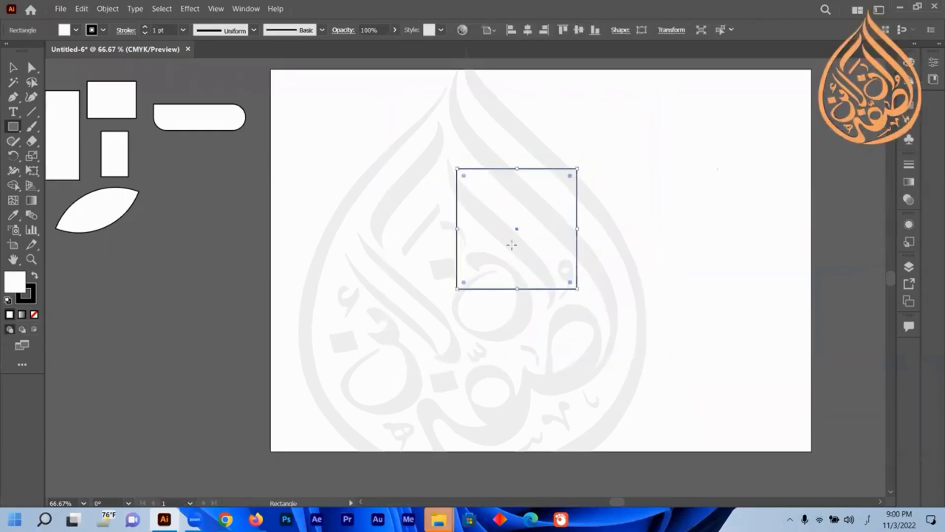
click(13, 74)
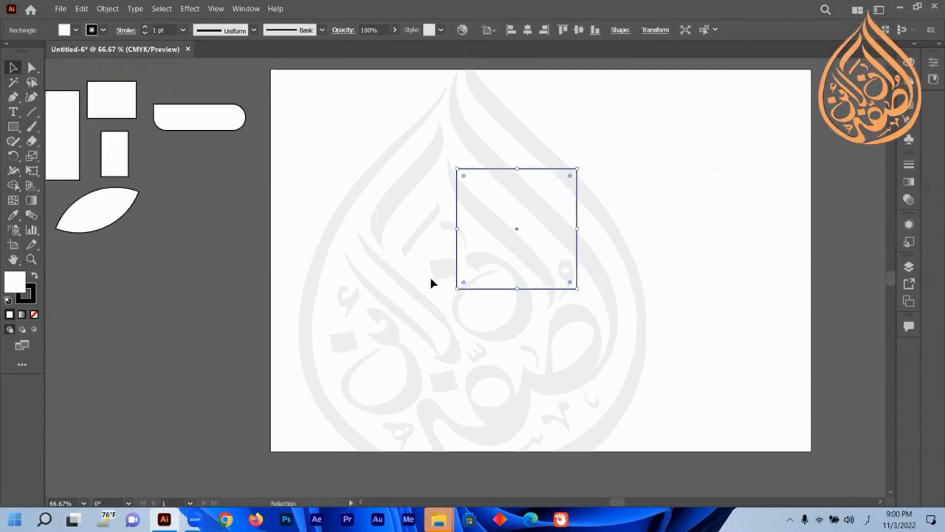
key(Delete)
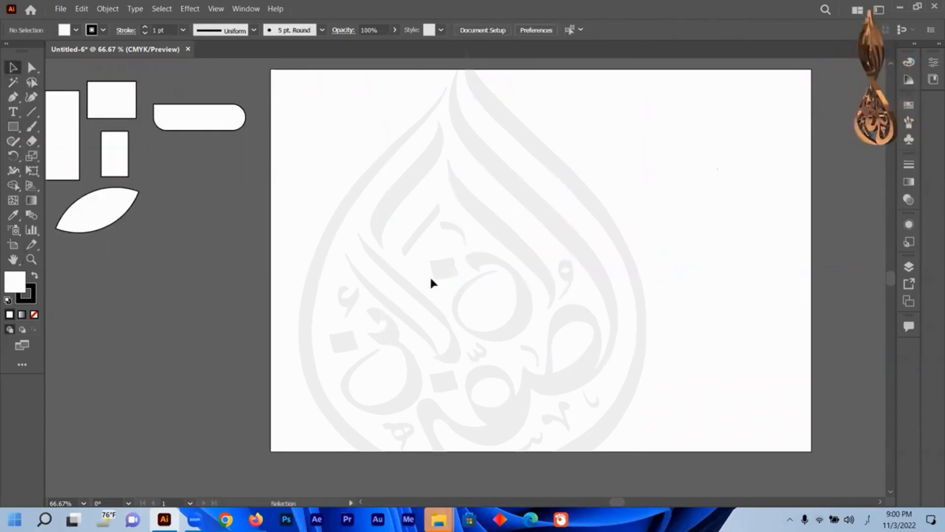
Draw a square on the pasteboard to the right of the artboard with the Rectangle tool.
click(13, 127)
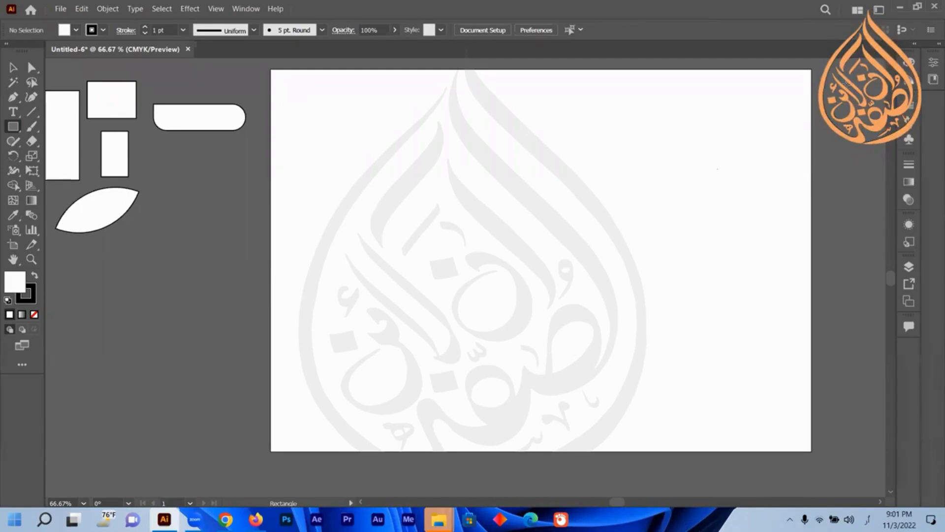
mouse_move(863, 105)
mouse_down()
mouse_move(782, 112)
mouse_move(842, 163)
mouse_up()
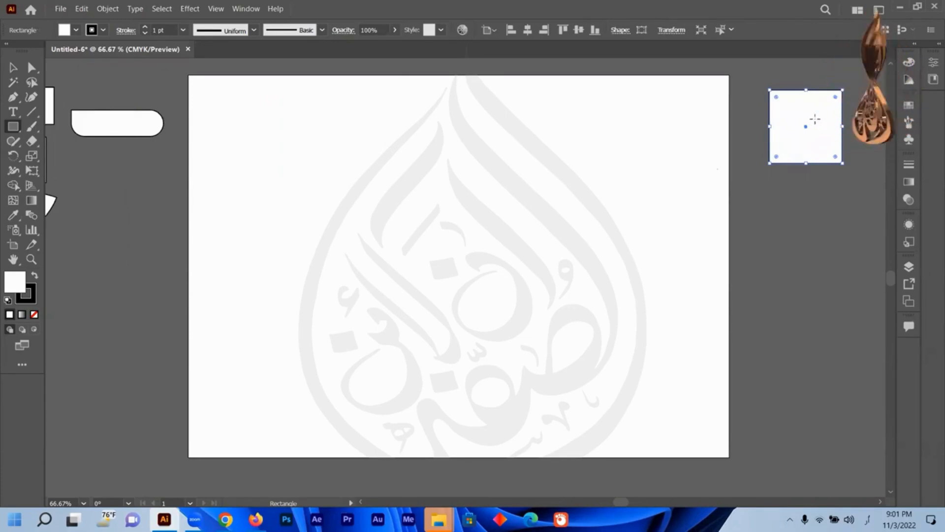
click(14, 68)
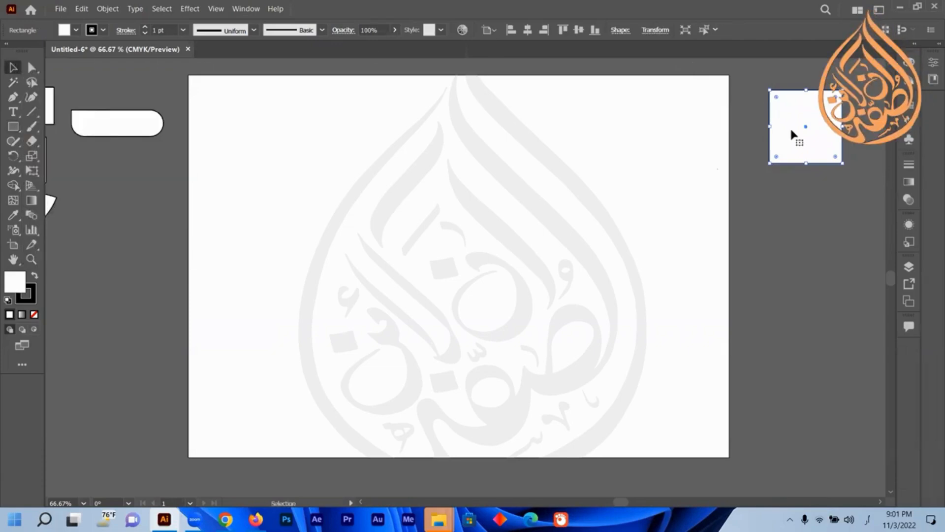
click(20, 124)
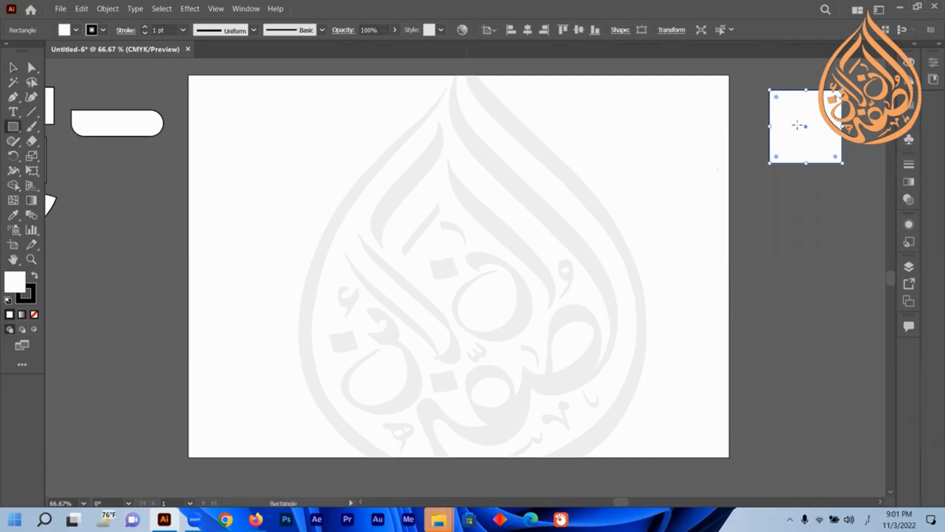
key(v)
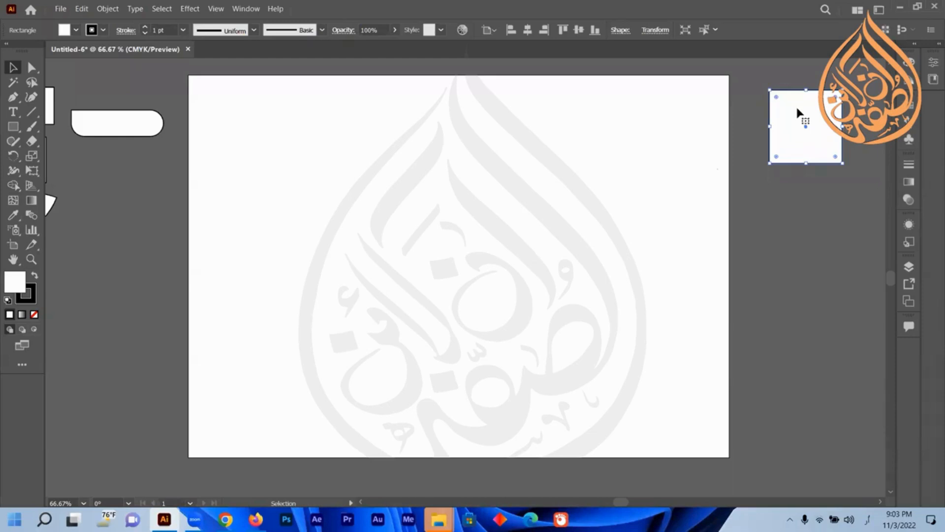
Draw a square on the artboard with the Rectangle tool, then delete it.
click(15, 131)
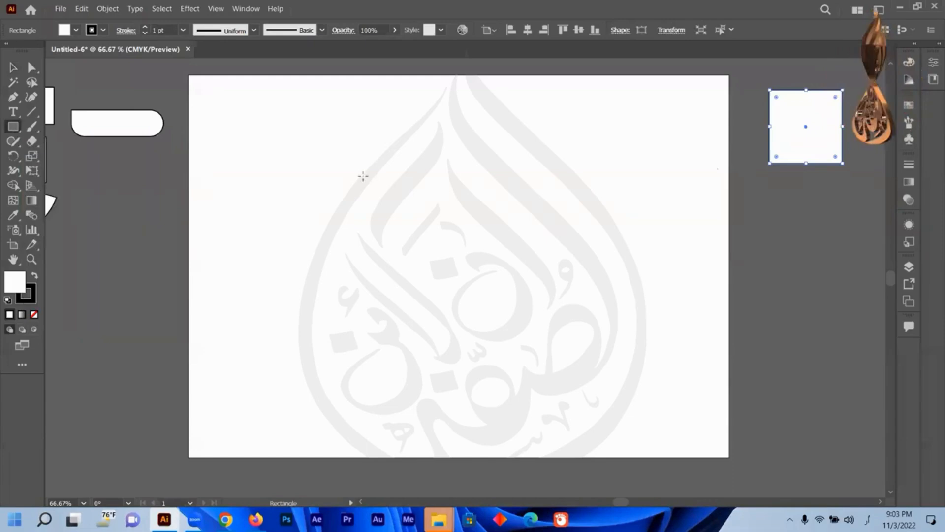
drag(348, 163, 508, 333)
click(13, 68)
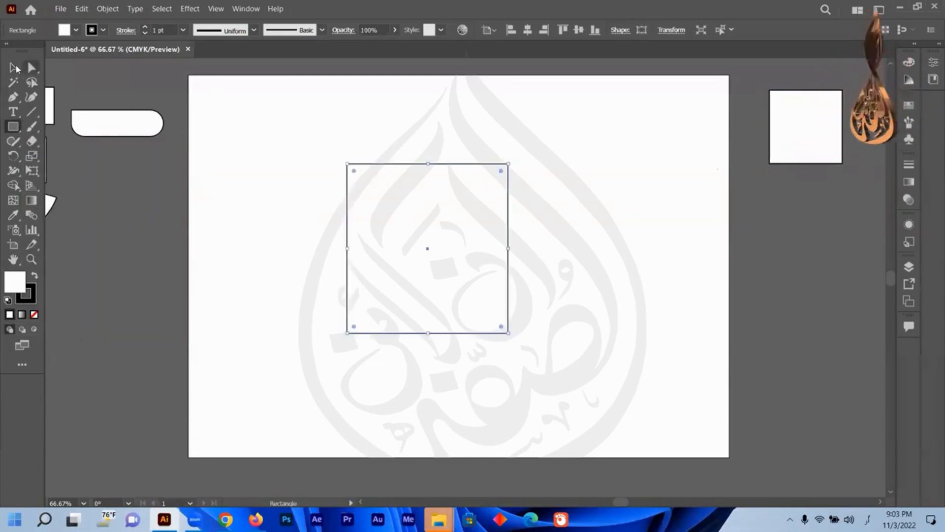
key(Delete)
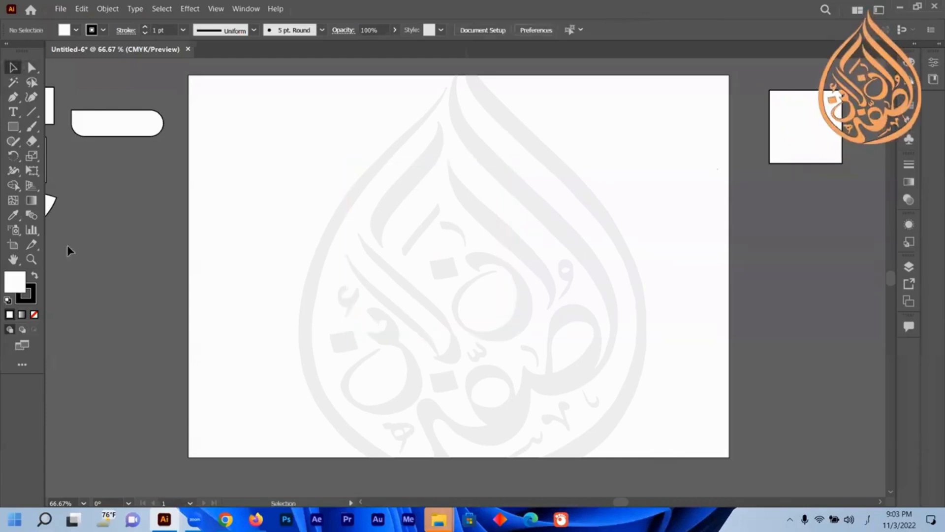
Open the Rectangle size dialog by clicking once on the artboard with the Rectangle tool, then cancel it.
click(14, 127)
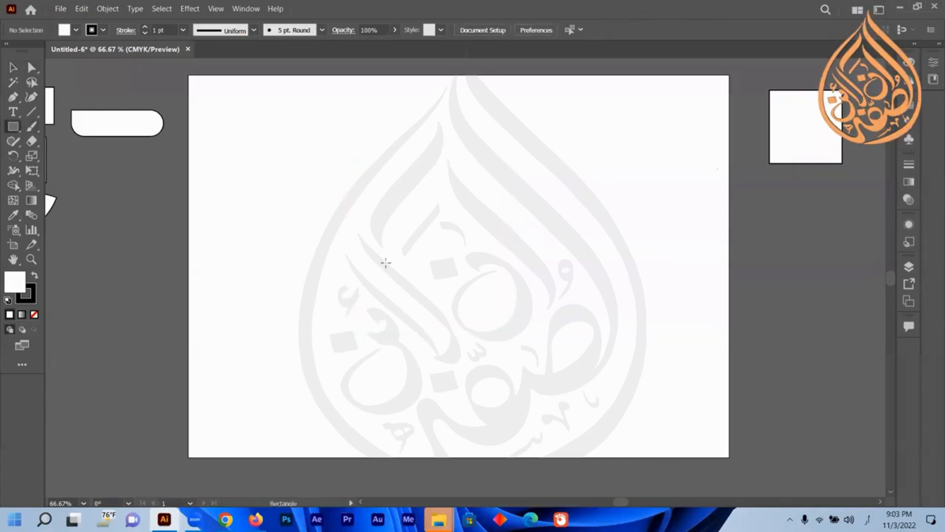
click(15, 68)
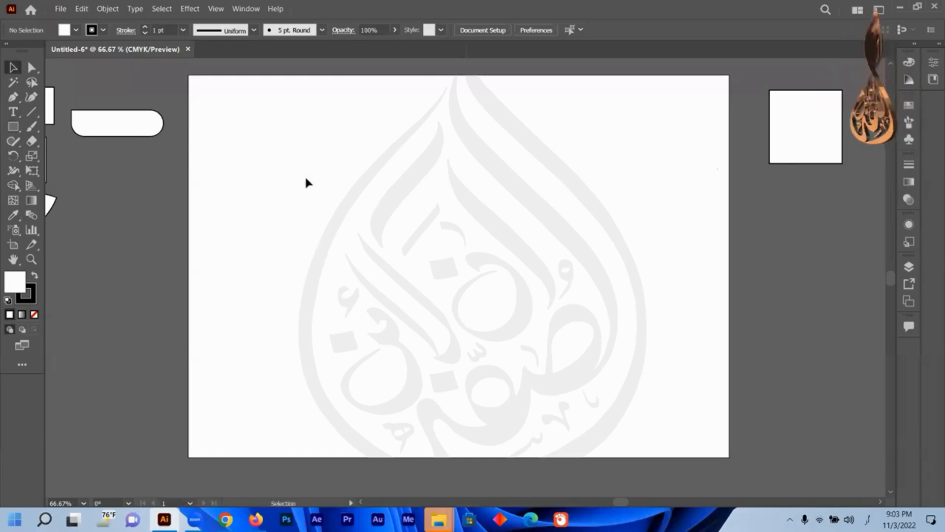
click(13, 127)
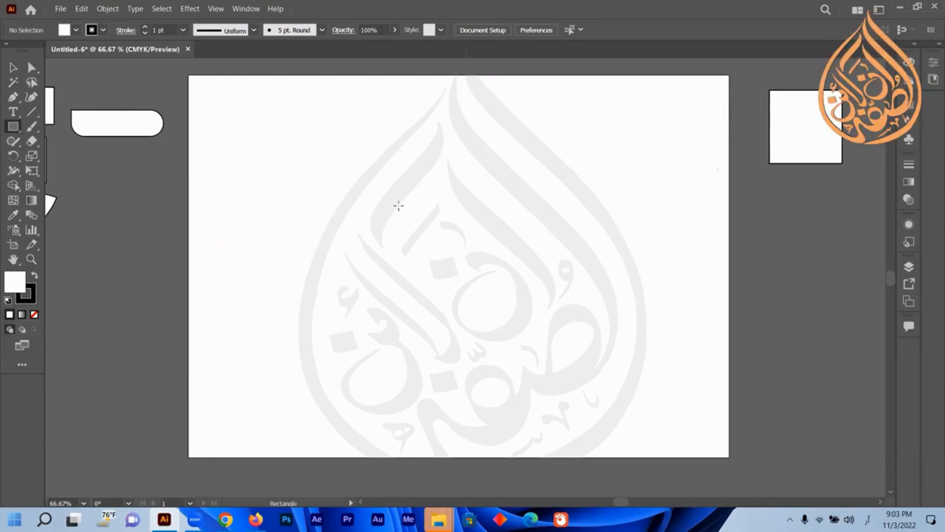
click(398, 205)
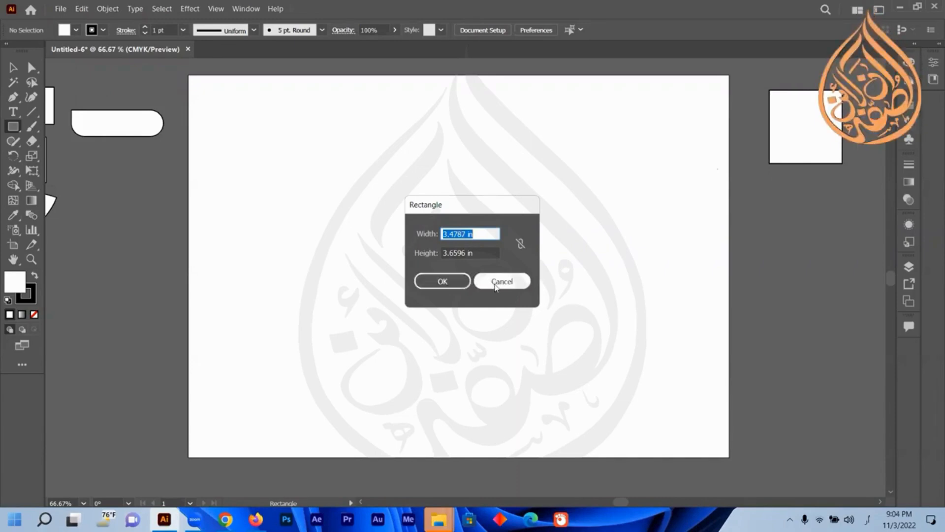
click(495, 286)
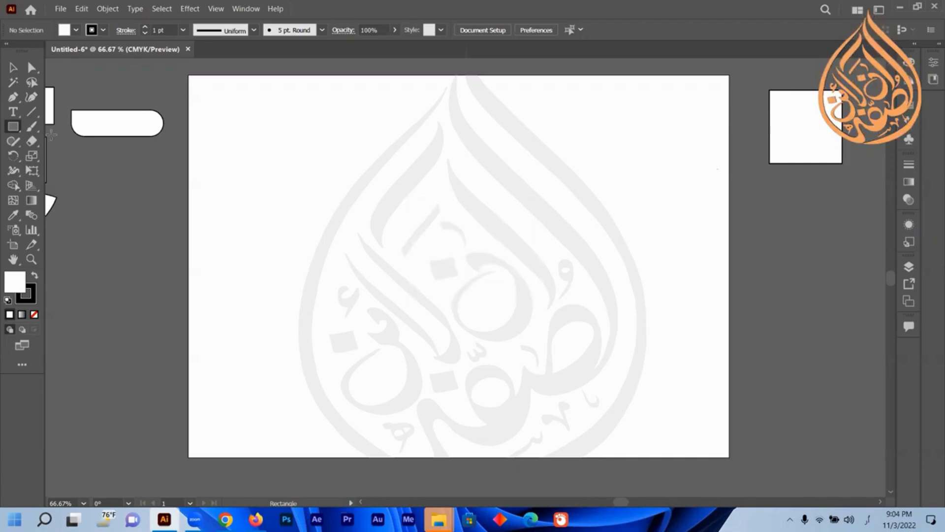
Draw a rounded rectangle about 5.9 × 2.6 in on the artboard's upper left with the Rounded Rectangle tool, then inspect its dialog.
right_click(16, 129)
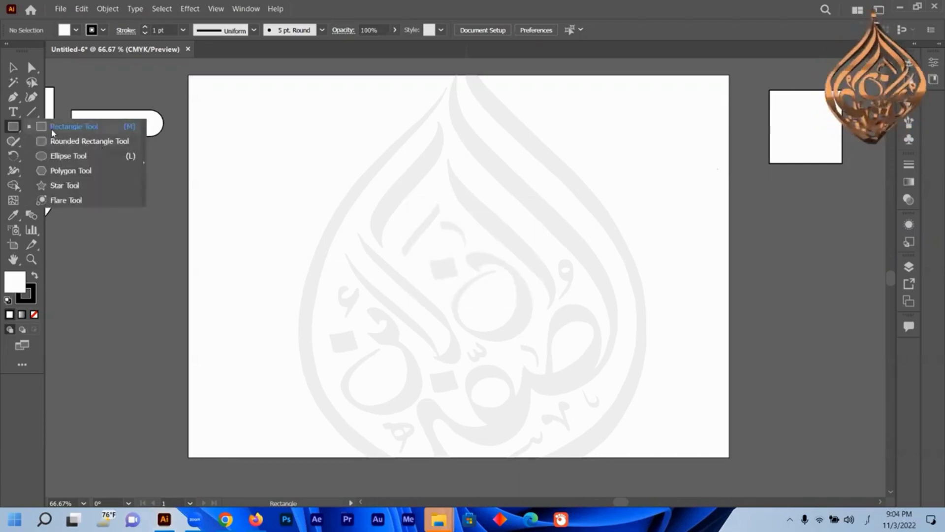
click(84, 141)
drag(278, 142, 552, 263)
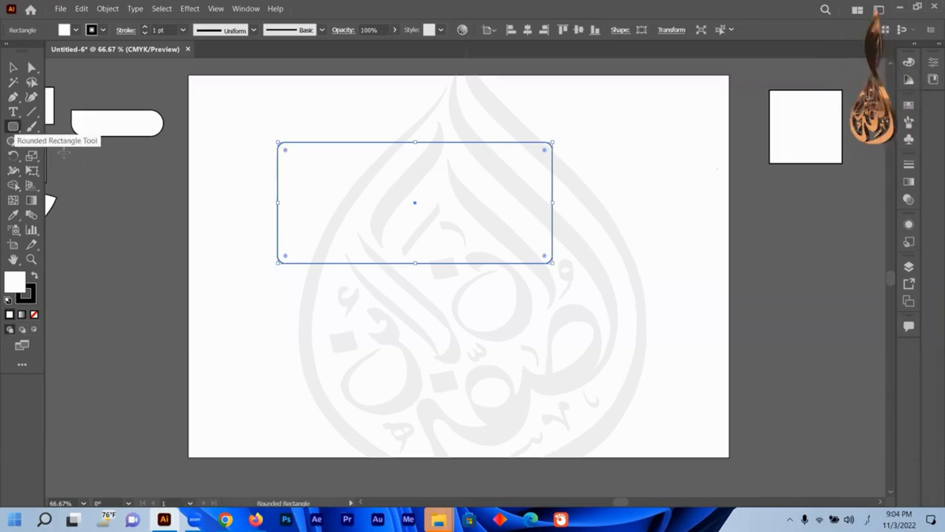
click(607, 211)
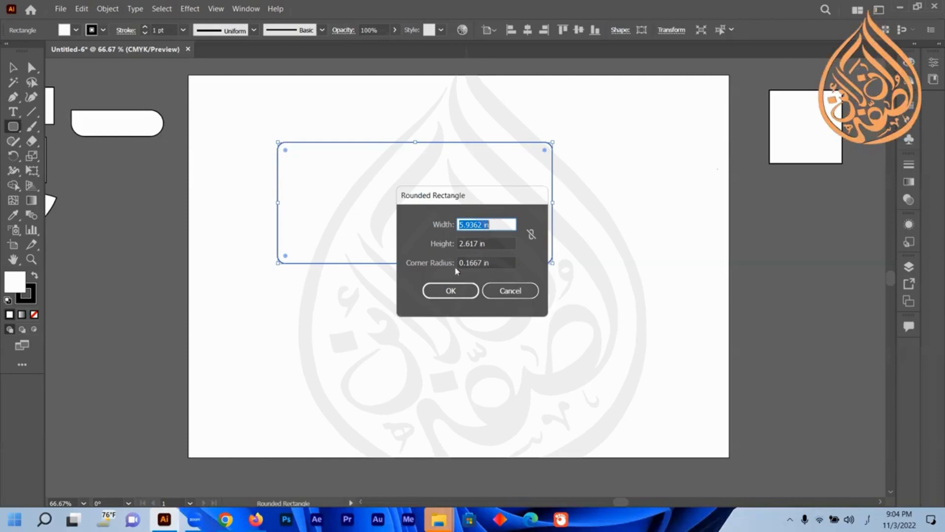
click(506, 291)
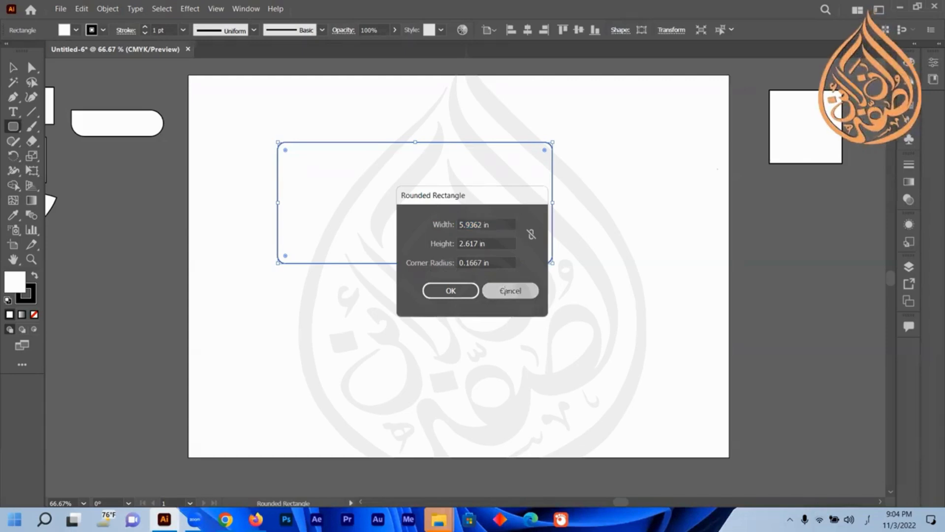
Draw a tall ellipse about 1.2 × 4.4 in and a wide ellipse about 5.7 × 1.6 in with the Ellipse tool.
click(14, 127)
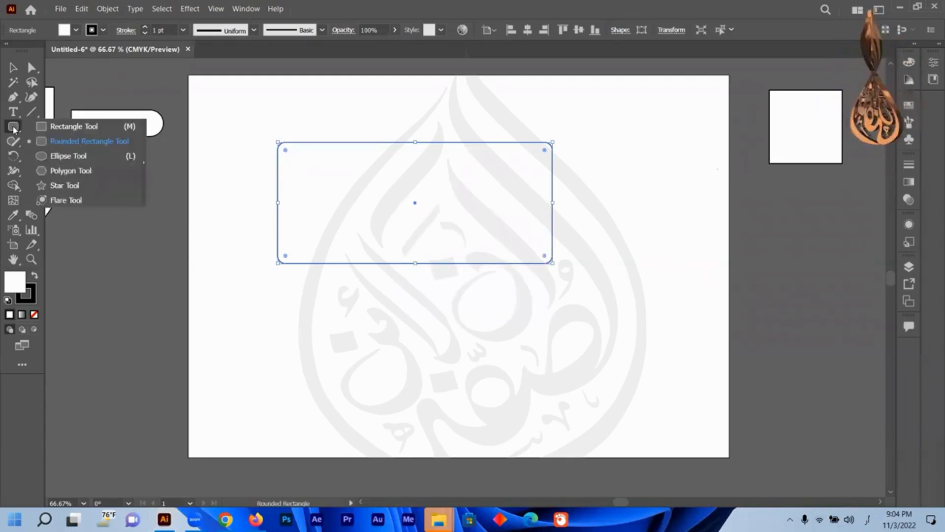
click(59, 157)
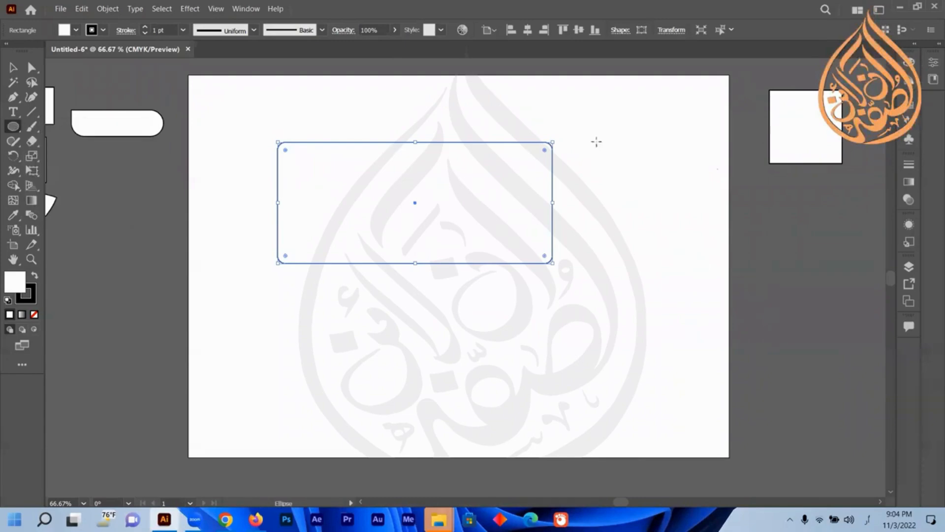
drag(619, 229, 652, 344)
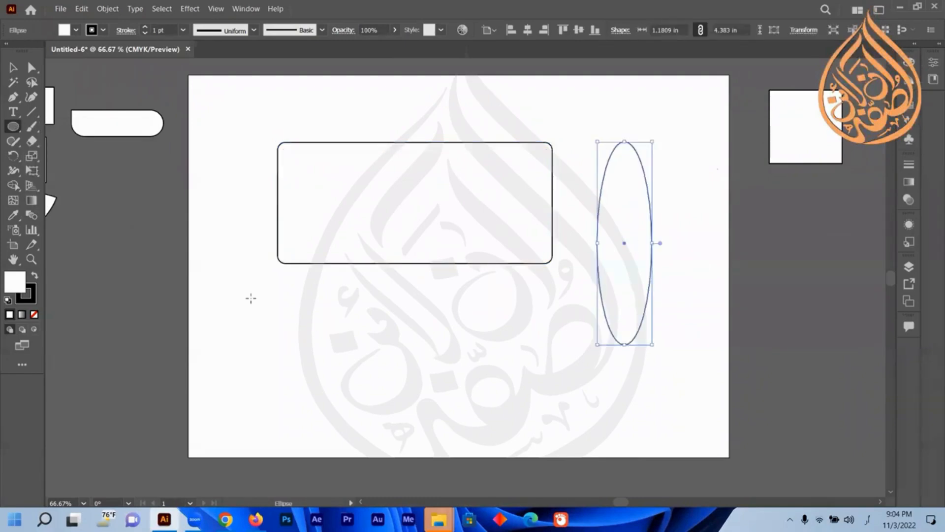
drag(252, 299, 517, 371)
Select the rounded rectangle and both ellipses and move them up toward the artboard's top edge.
scroll(517, 372, down, 3)
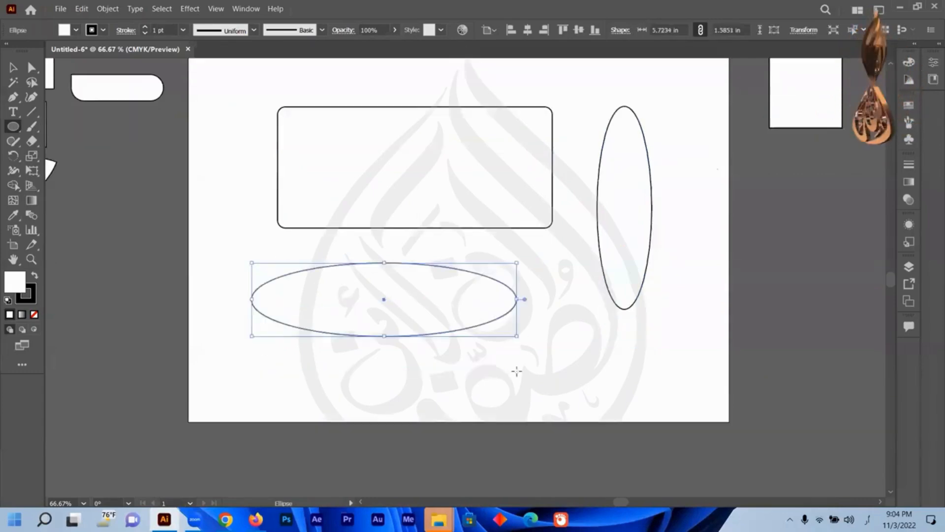
scroll(517, 372, up, 5)
drag(670, 151, 325, 355)
drag(410, 354, 395, 170)
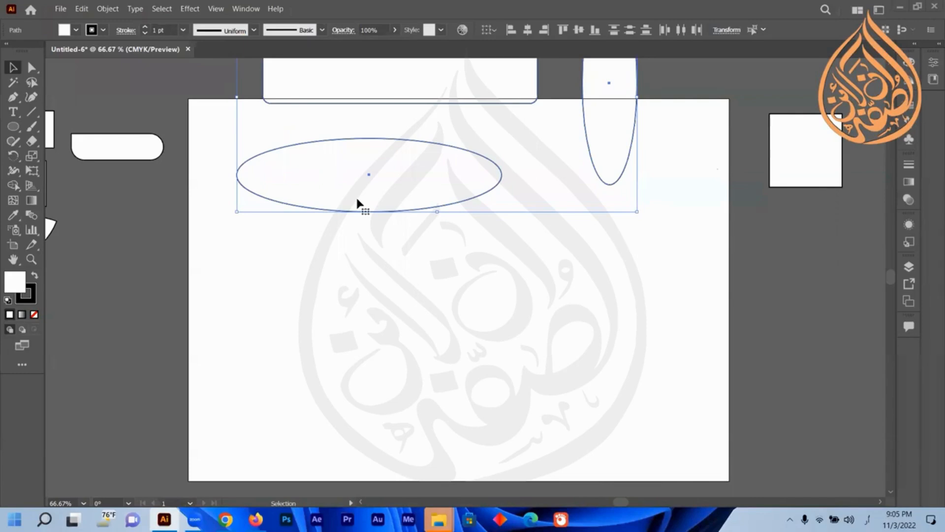
Move the selected rounded rectangle and ellipses further up, off the top of the artboard.
scroll(325, 232, up, 5)
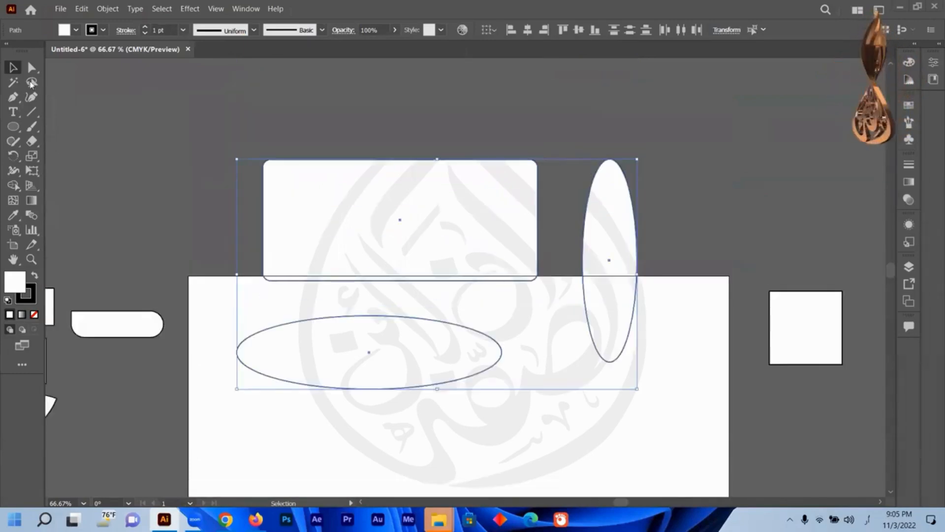
drag(352, 378, 359, 239)
scroll(394, 289, down, 6)
scroll(399, 281, up, 7)
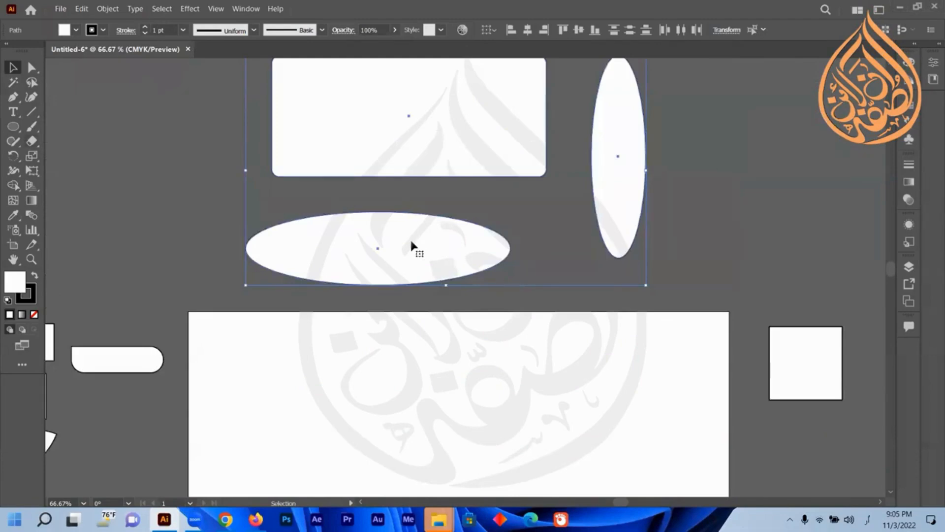
scroll(89, 223, down, 5)
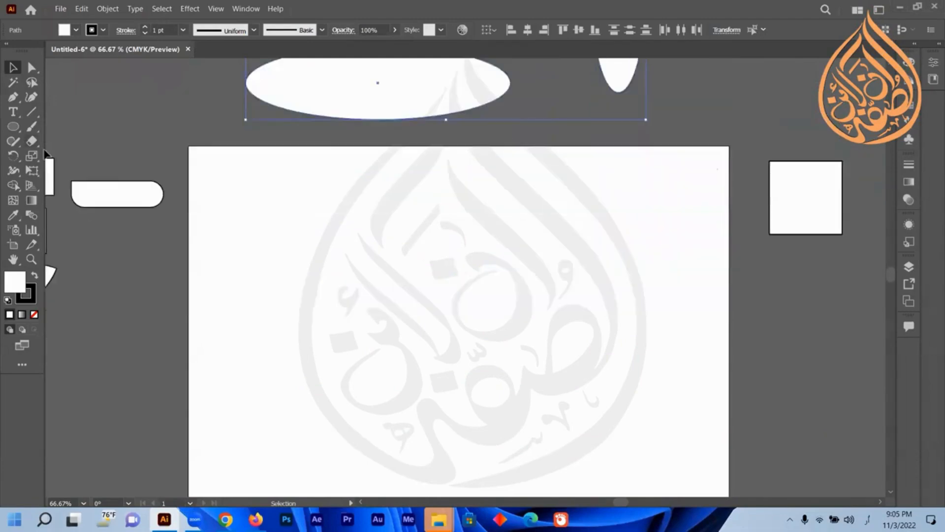
Draw rounded squares with the Rounded Rectangle tool on the artboard and in the empty area to its right.
drag(19, 127, 81, 146)
drag(354, 232, 450, 327)
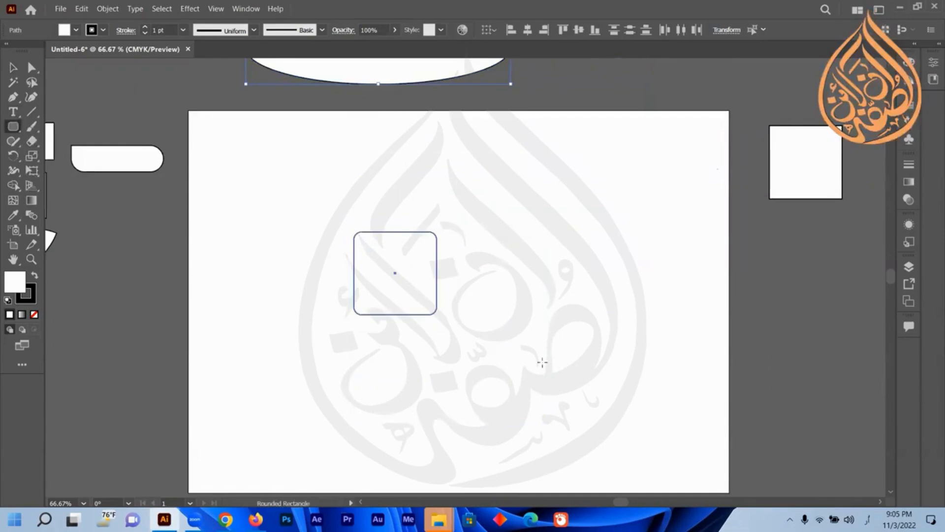
drag(542, 362, 562, 364)
mouse_move(509, 336)
mouse_down()
mouse_move(520, 342)
mouse_move(431, 269)
mouse_move(525, 298)
mouse_move(527, 354)
mouse_up()
drag(775, 388, 709, 323)
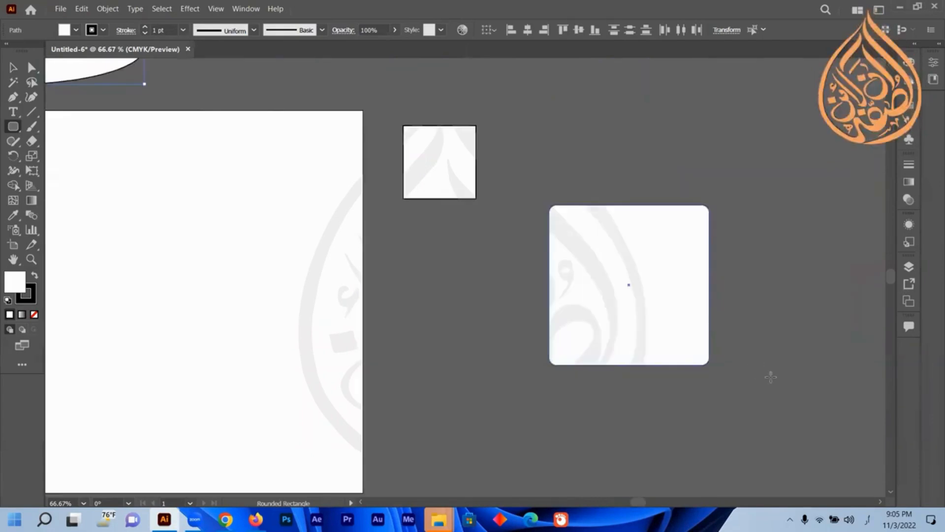
mouse_move(770, 378)
mouse_down()
mouse_move(754, 361)
mouse_move(781, 363)
mouse_move(796, 384)
mouse_move(746, 330)
mouse_move(803, 310)
mouse_move(792, 326)
mouse_move(773, 297)
mouse_move(797, 289)
mouse_move(793, 386)
mouse_move(814, 328)
mouse_move(732, 194)
mouse_move(795, 315)
mouse_move(752, 249)
mouse_move(749, 261)
mouse_move(772, 294)
mouse_up()
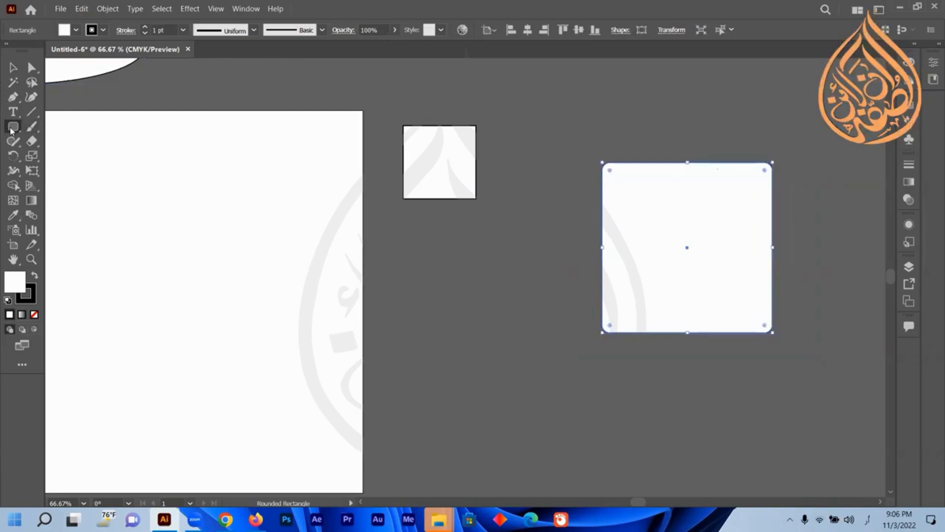
Draw a tall ellipse about 1.6 × 4.4 in and a circle about 2.9 in across with the Ellipse tool.
drag(10, 129, 64, 160)
click(62, 156)
scroll(547, 295, down, 3)
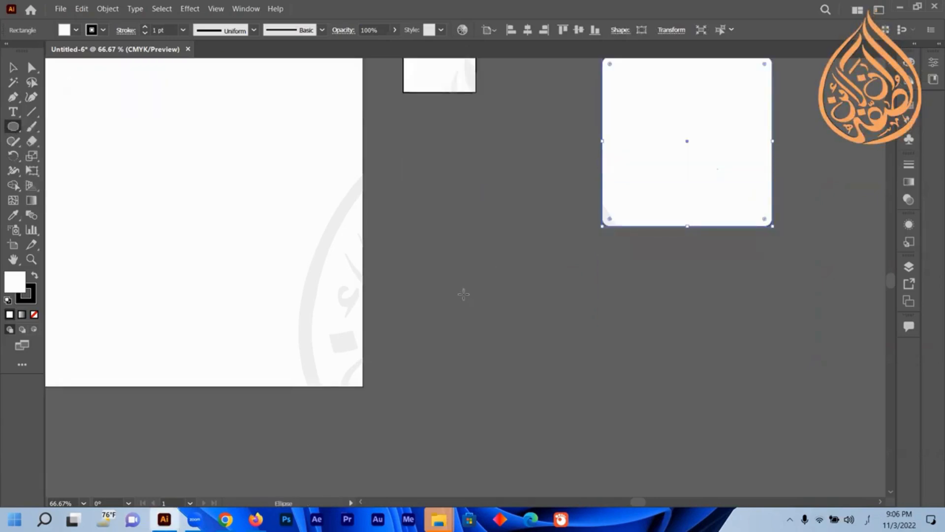
drag(473, 191, 546, 392)
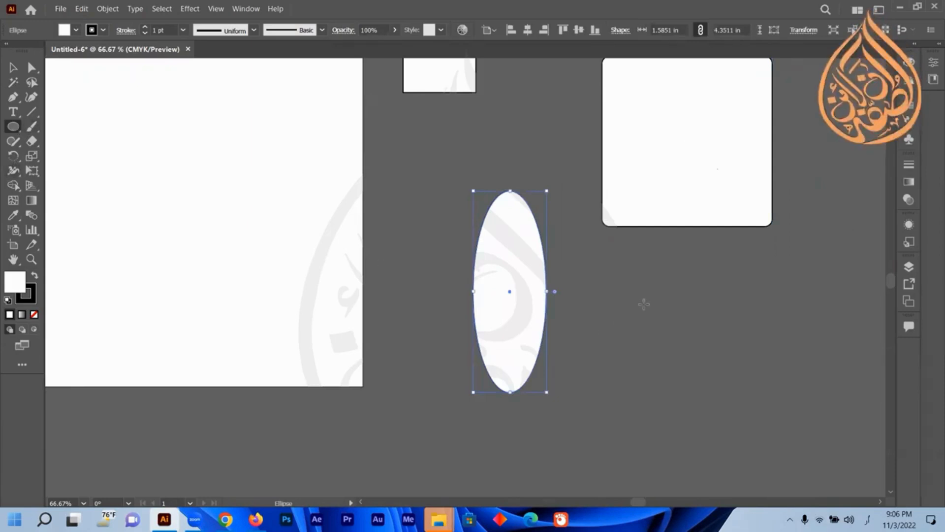
mouse_move(730, 387)
mouse_down()
mouse_move(788, 444)
mouse_move(765, 400)
mouse_move(805, 445)
mouse_move(799, 438)
mouse_move(816, 442)
mouse_move(699, 307)
mouse_move(744, 365)
mouse_move(766, 337)
mouse_move(783, 387)
mouse_move(781, 325)
mouse_move(746, 345)
mouse_move(771, 367)
mouse_move(743, 342)
mouse_move(757, 365)
mouse_up()
mouse_move(731, 334)
mouse_down()
mouse_move(777, 395)
mouse_move(759, 366)
mouse_up()
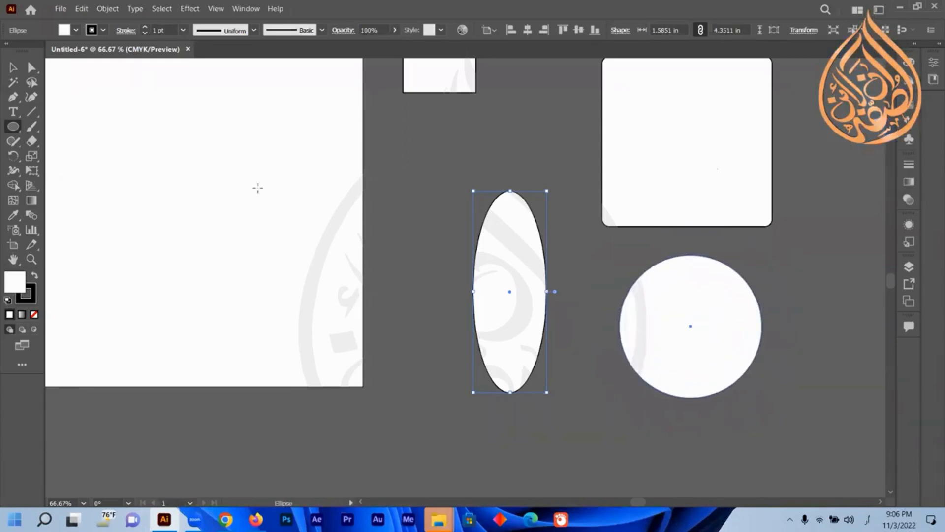
Draw a hexagon with the Polygon tool in the empty area above the shapes.
right_click(11, 129)
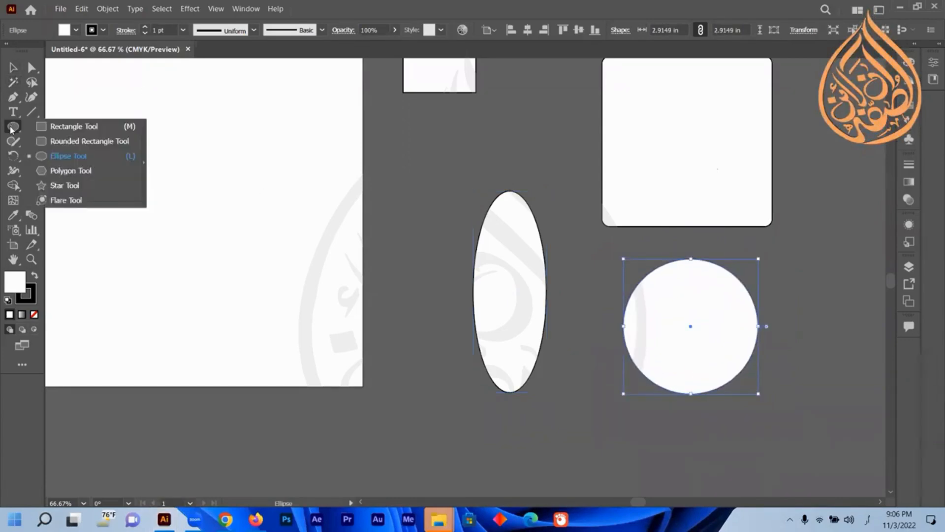
click(64, 171)
scroll(194, 239, up, 10)
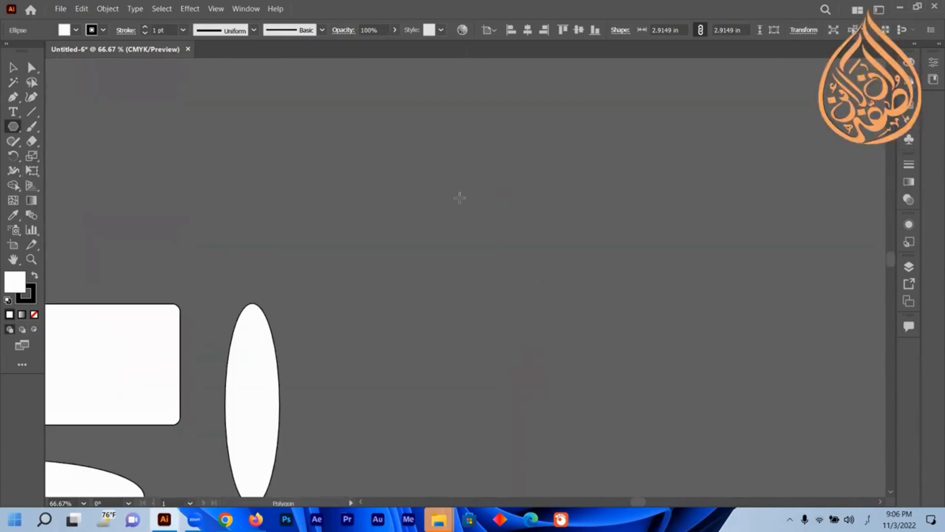
drag(459, 198, 568, 198)
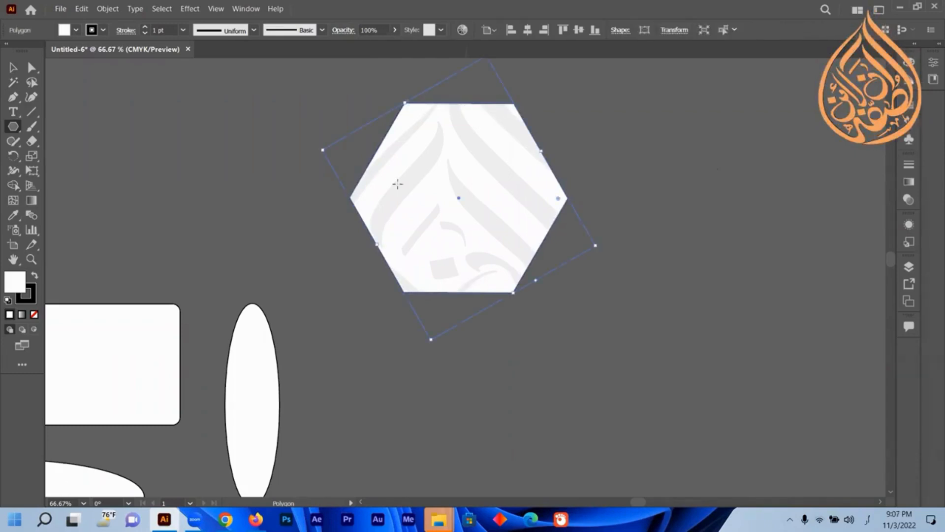
Drag out a new polygon right of the hexagon, raising then lowering its number of sides down to three.
right_click(11, 129)
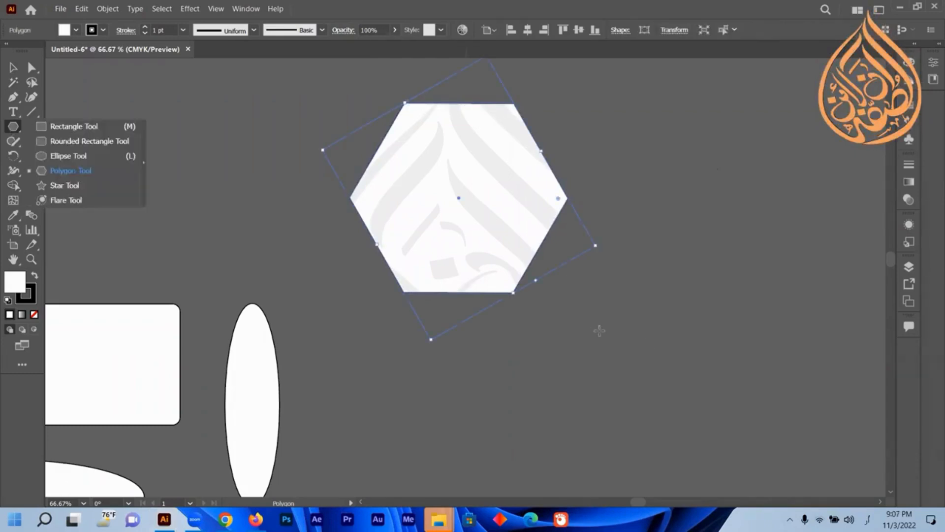
mouse_move(599, 330)
mouse_down()
mouse_move(653, 358)
mouse_move(682, 349)
mouse_move(663, 346)
mouse_move(687, 350)
mouse_move(773, 228)
mouse_move(763, 158)
mouse_move(770, 159)
mouse_move(781, 292)
mouse_move(794, 309)
mouse_move(793, 244)
mouse_move(800, 268)
mouse_move(773, 219)
mouse_move(773, 120)
mouse_move(778, 235)
mouse_up()
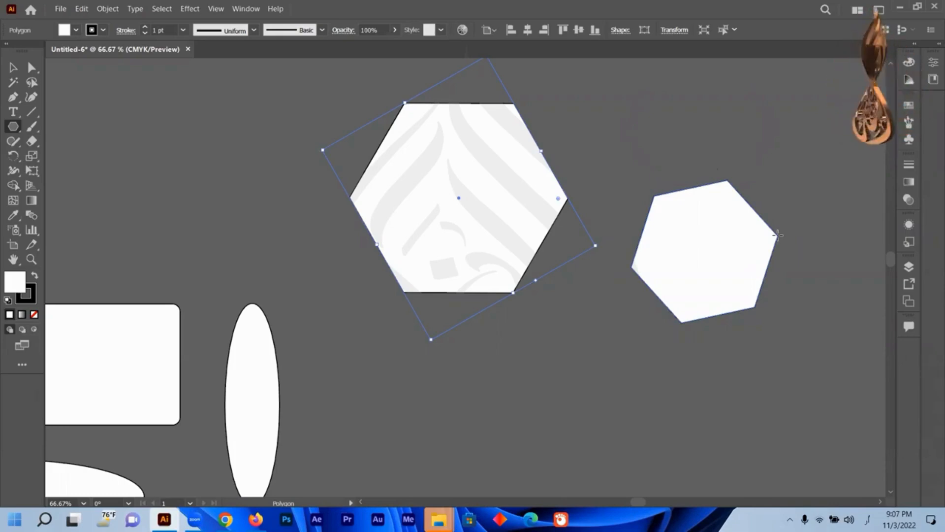
mouse_move(778, 235)
mouse_down()
mouse_move(793, 274)
mouse_move(780, 212)
mouse_move(793, 265)
mouse_move(780, 213)
mouse_move(798, 394)
mouse_move(780, 386)
mouse_move(733, 280)
mouse_move(743, 226)
mouse_move(752, 362)
mouse_move(743, 297)
mouse_move(747, 322)
mouse_move(747, 312)
mouse_up()
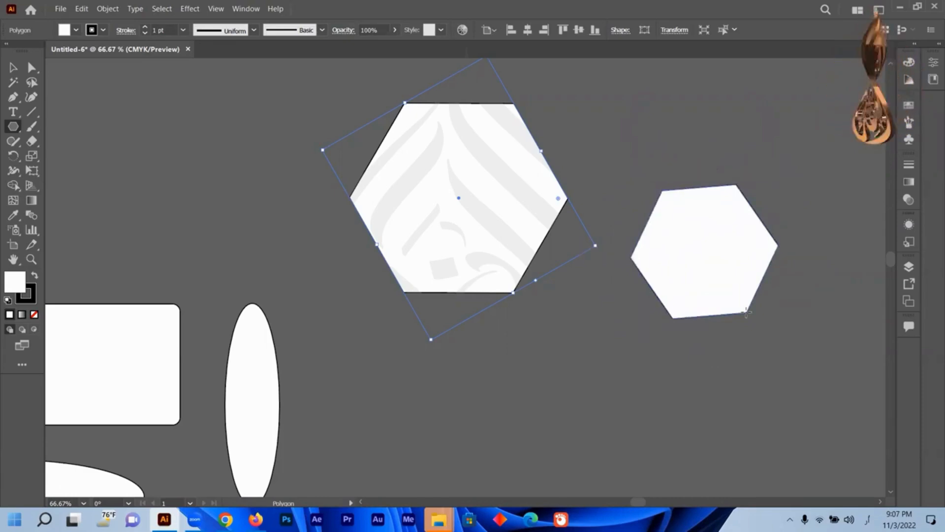
drag(746, 311, 739, 313)
key(Up)
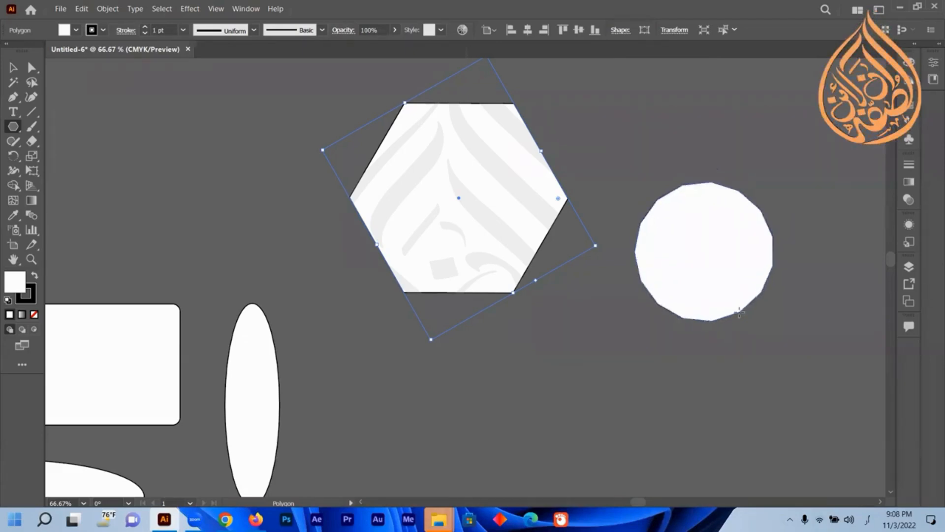
mouse_move(739, 312)
mouse_down()
mouse_move(736, 290)
mouse_move(739, 367)
mouse_move(734, 319)
mouse_up()
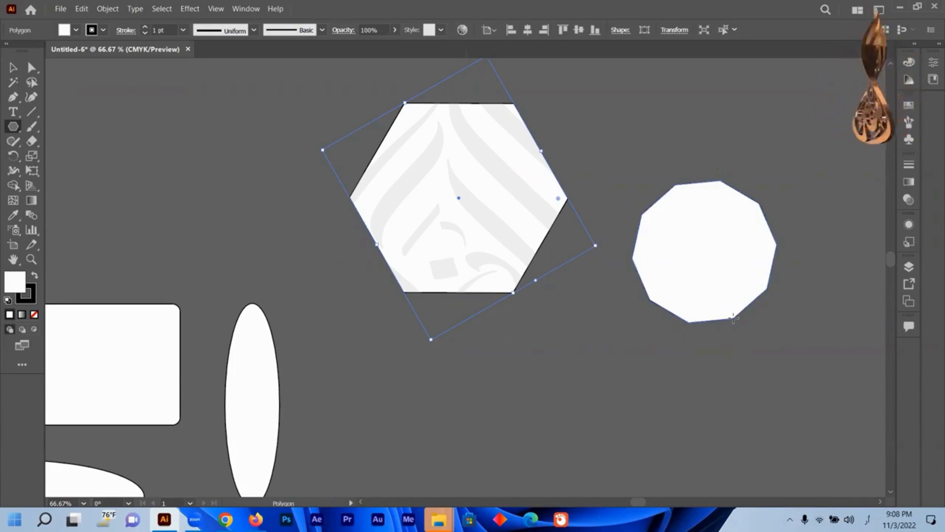
key(Down)
key(Down)
key(Down)
key(Down)
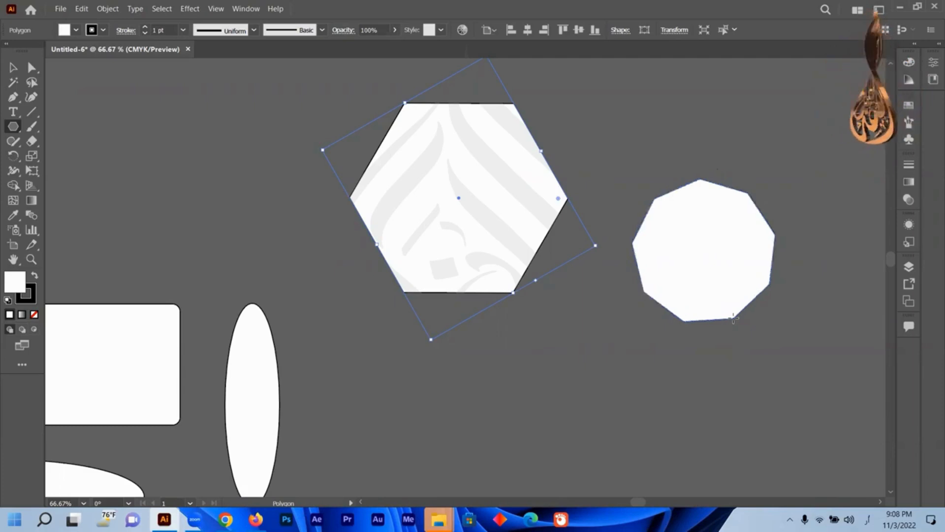
key(Down)
key(Down)
key(Down)
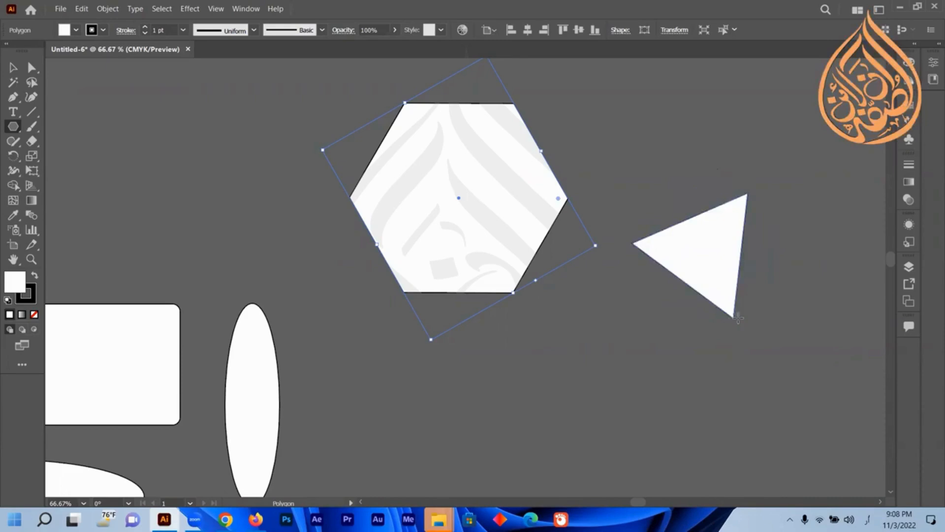
Continue dragging the polygon, raising its number of sides again before releasing it.
drag(739, 318, 725, 346)
drag(759, 301, 766, 297)
key(Up)
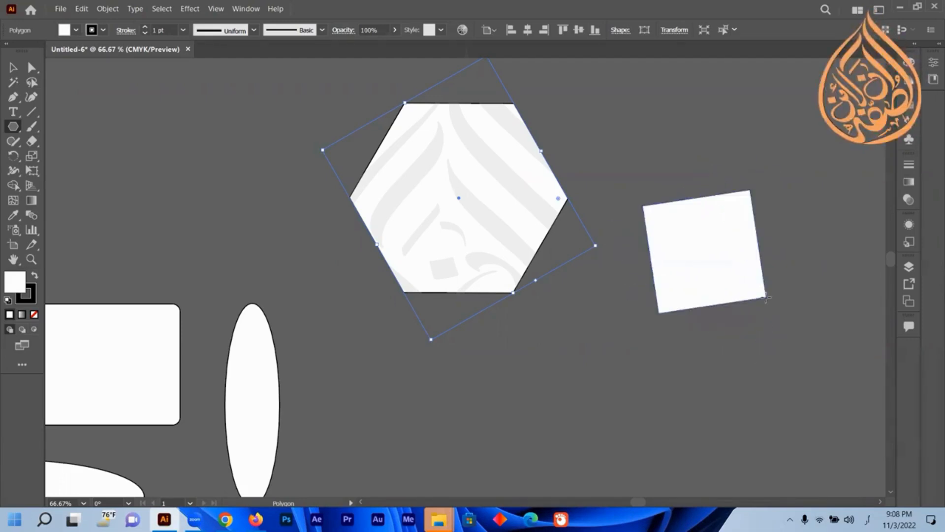
key(Up)
key(Up)
key(Up)
key(Up)
key(Up)
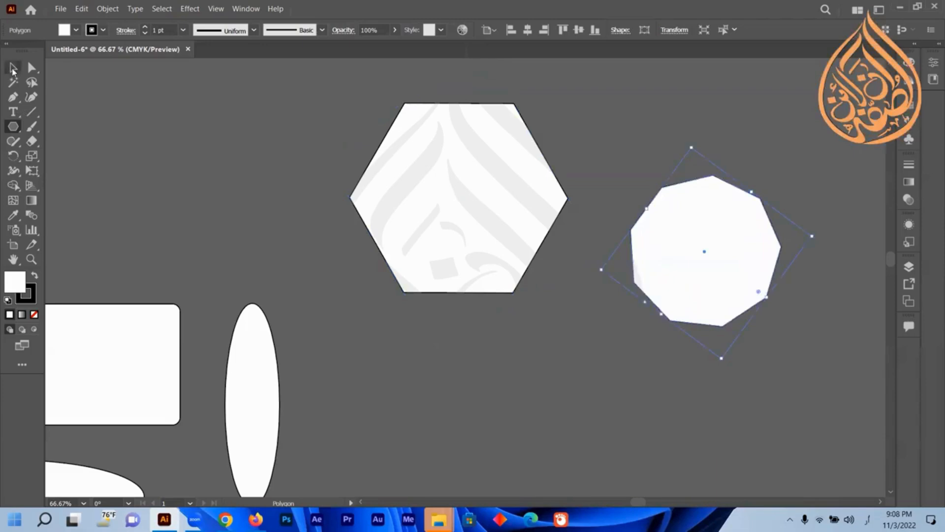
Move the new polygon to the upper left of the hexagon.
click(13, 69)
drag(715, 232, 258, 144)
Draw a six-pointed star with the Star tool in the empty area right of the hexagon.
click(13, 128)
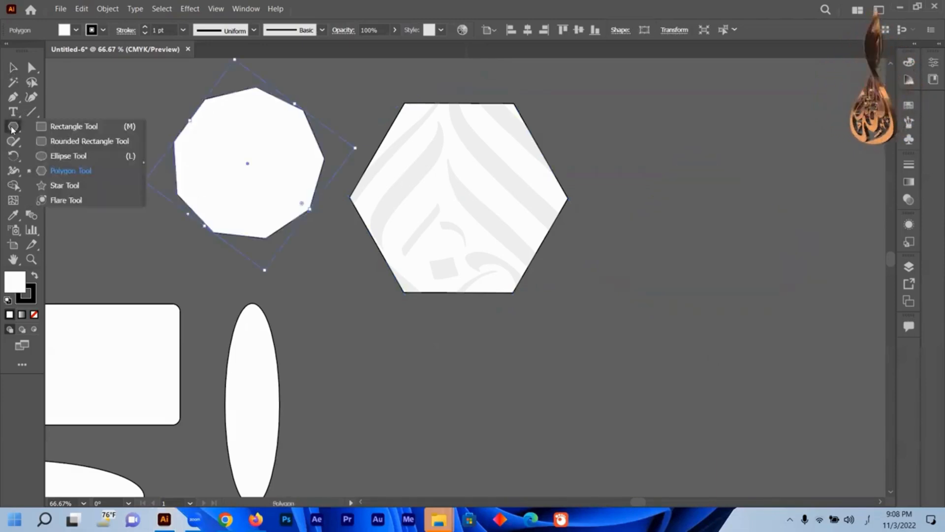
click(64, 186)
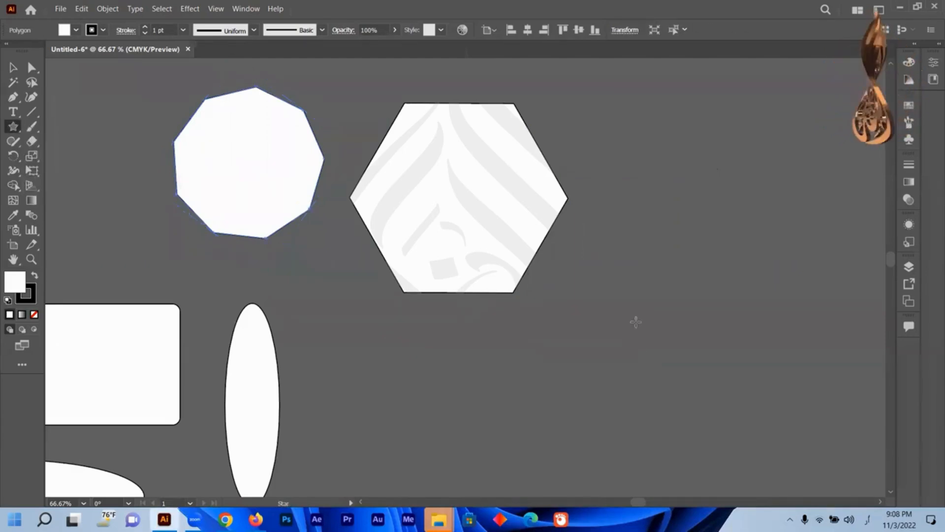
scroll(630, 308, down, 5)
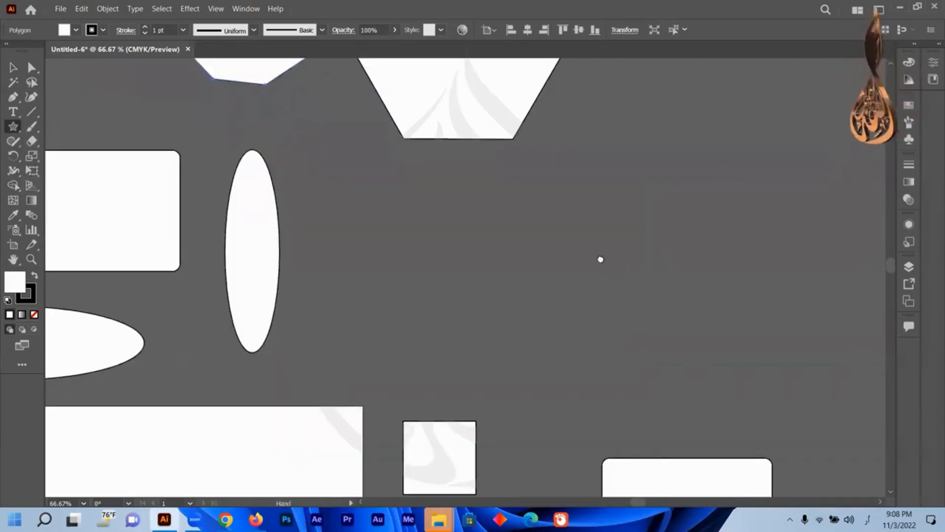
drag(600, 259, 473, 298)
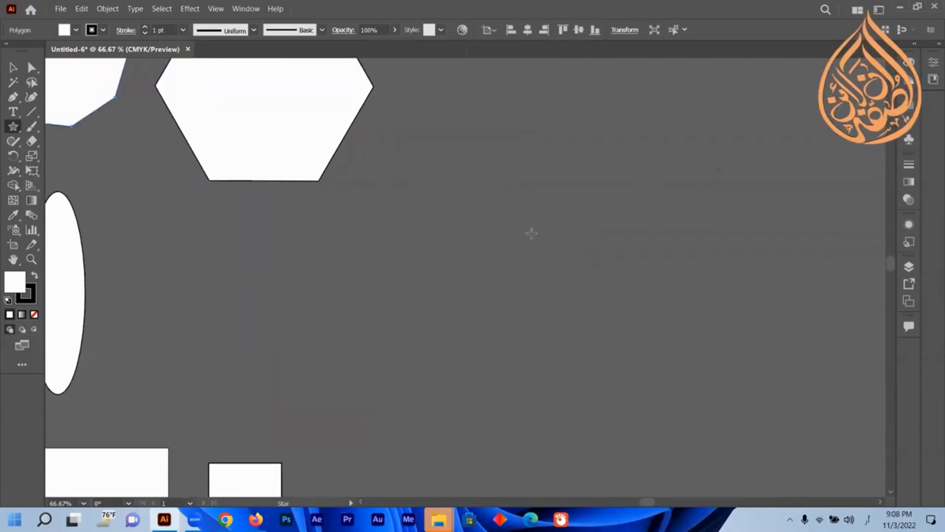
drag(520, 223, 546, 268)
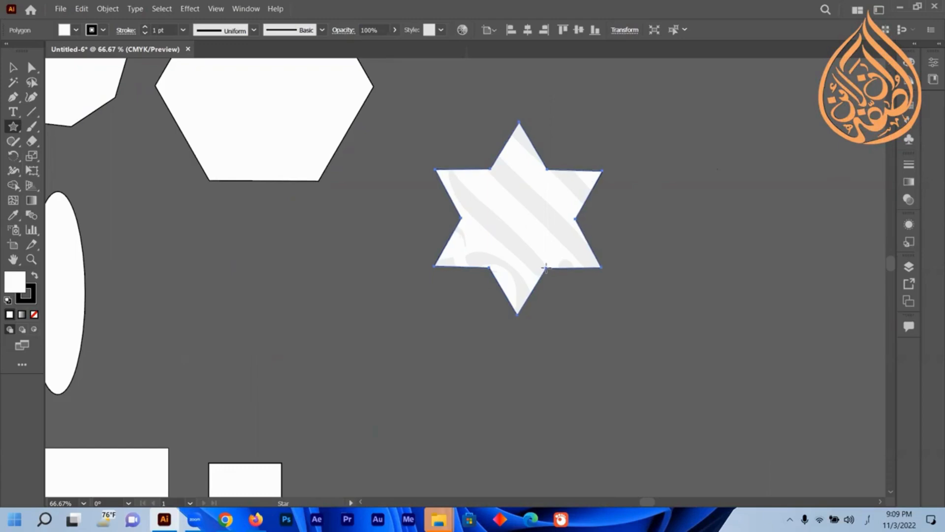
Delete the star.
key(v)
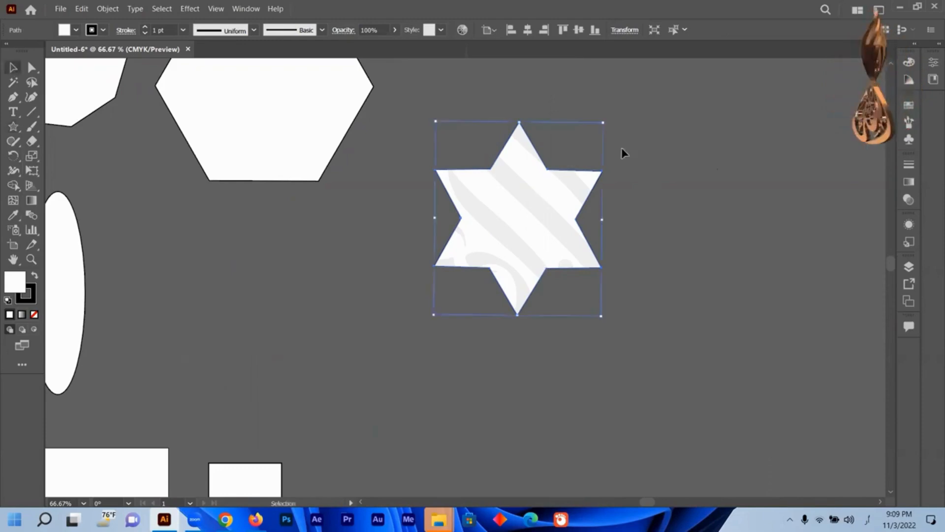
key(Delete)
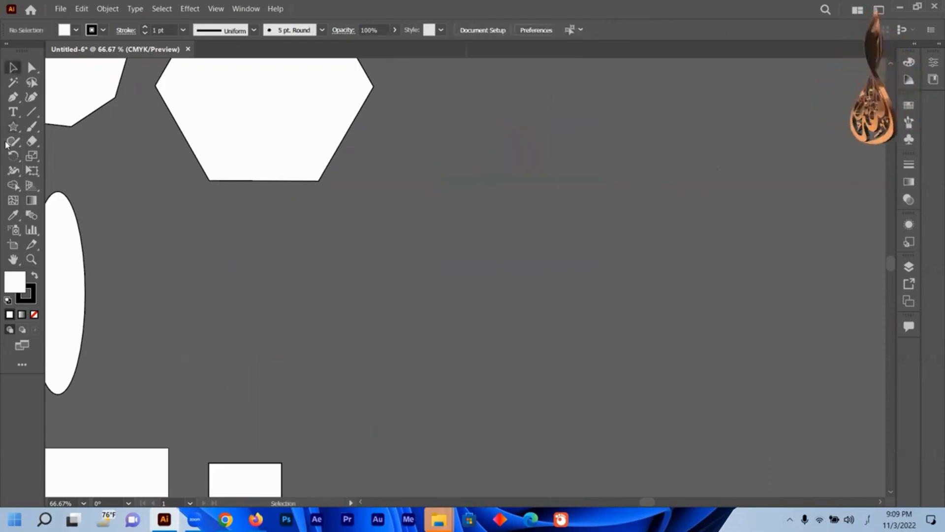
Draw a new six-pointed star, widening its inner points while dragging.
drag(507, 237, 535, 254)
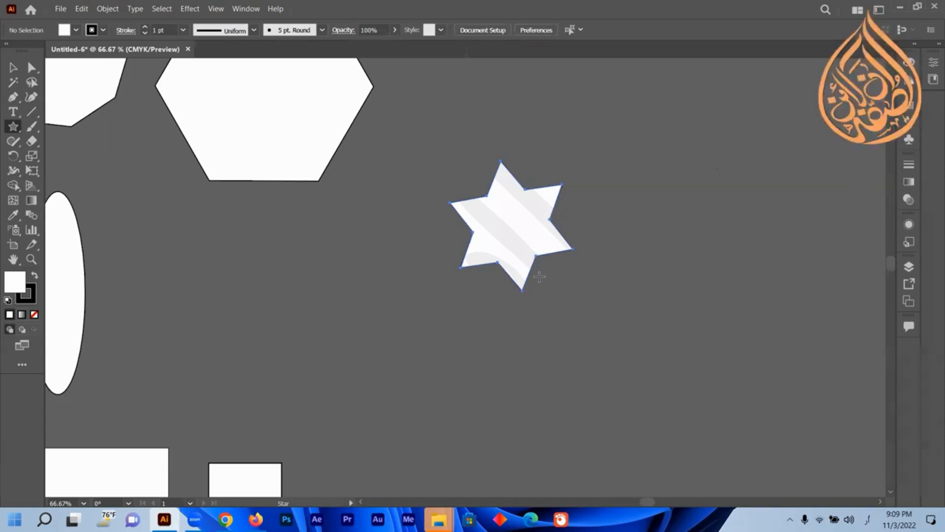
drag(543, 297, 528, 244)
drag(537, 302, 522, 317)
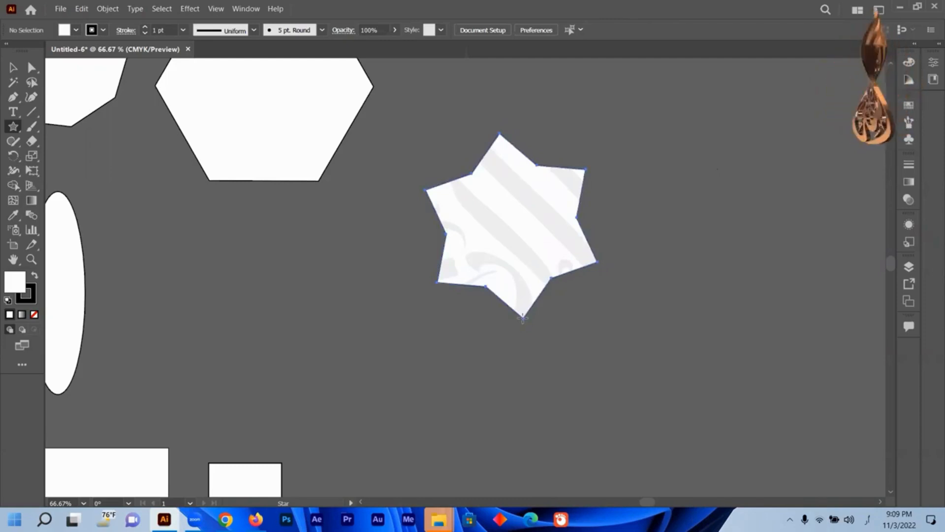
mouse_move(522, 317)
mouse_down()
mouse_move(513, 231)
mouse_move(531, 387)
mouse_move(514, 310)
mouse_move(515, 318)
mouse_up()
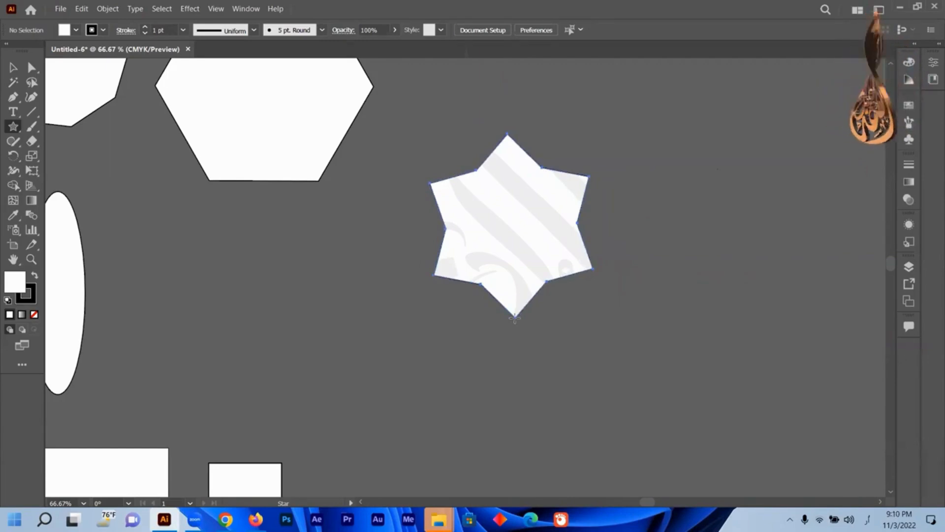
Keep dragging the star while changing its point count, ending with a dense many-pointed sunburst star.
key(Down)
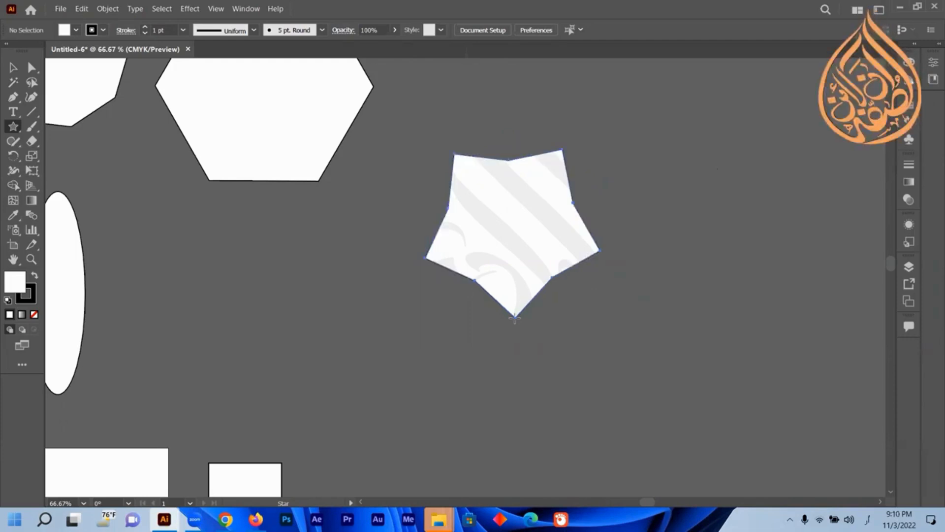
key(Down)
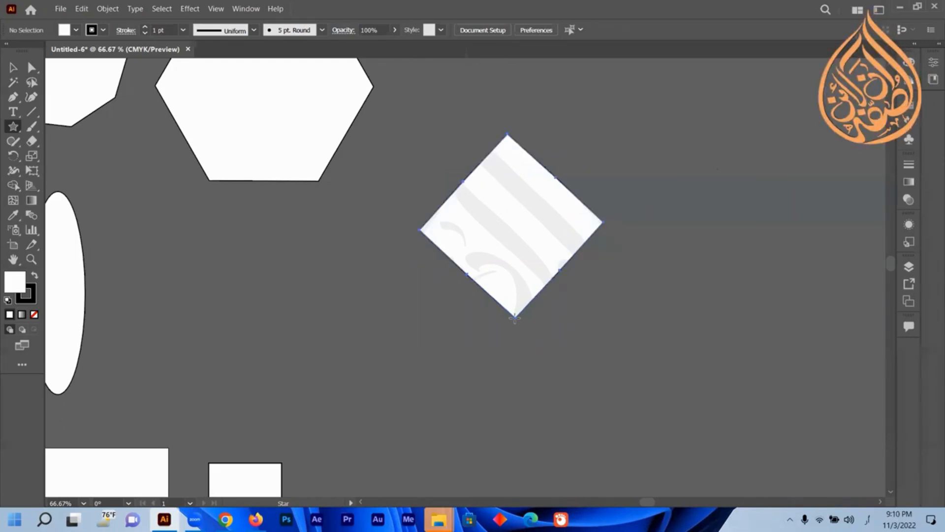
key(Down)
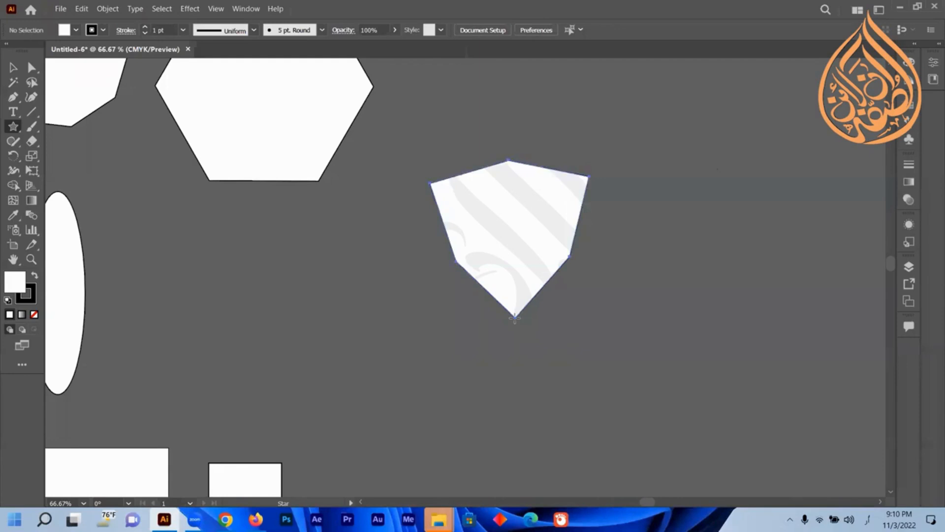
key(Up)
key(Up)
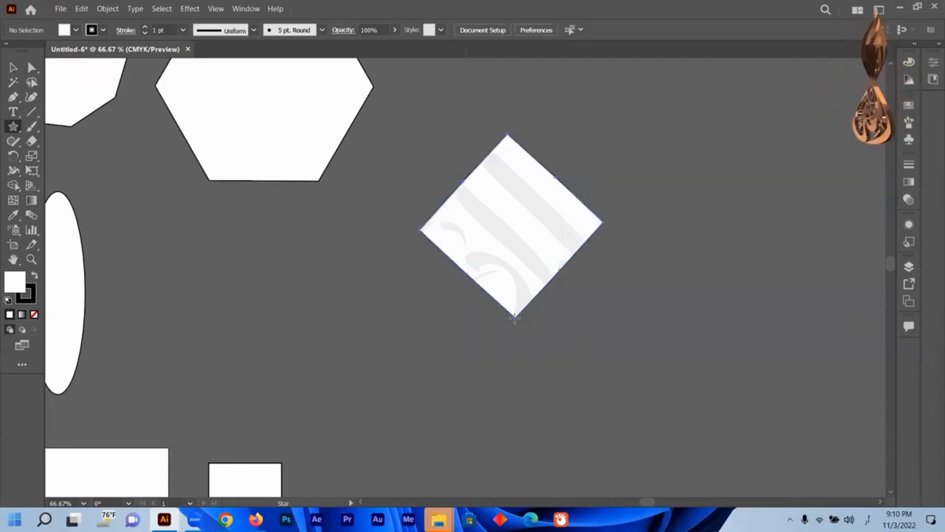
key(Up)
key(Up)
key(Up)
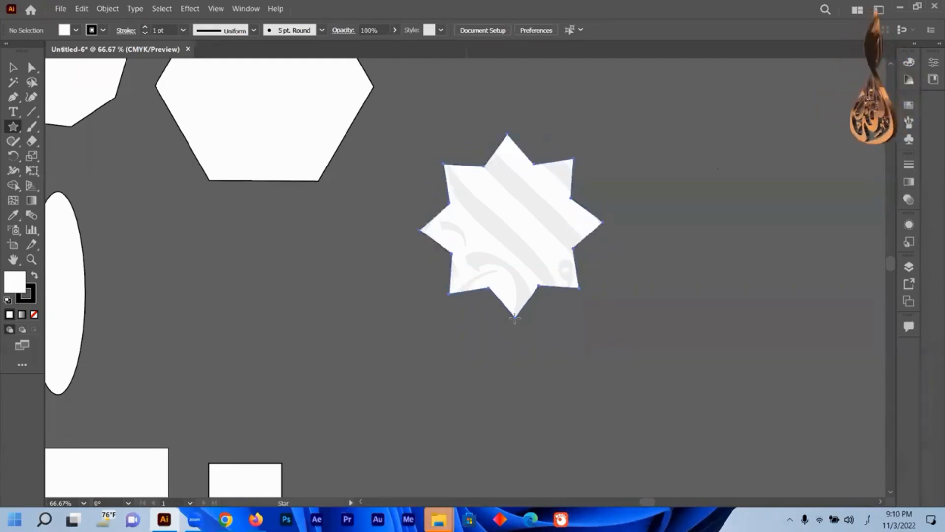
key(Up)
key(Up)
key(Up)
key(Up)
key(Up)
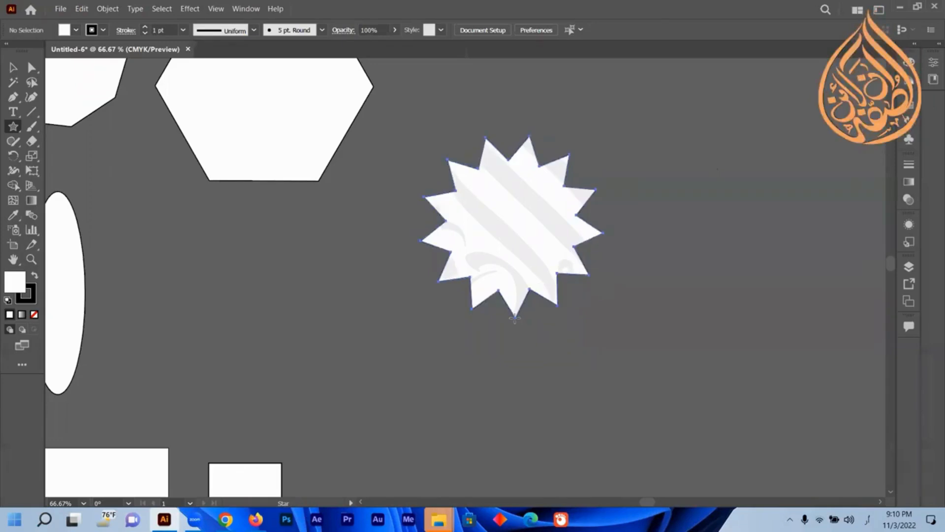
key(Up)
key(Up)
key(Up)
key(Up)
key(Up)
key(Up)
key(Up)
key(Up)
key(Up)
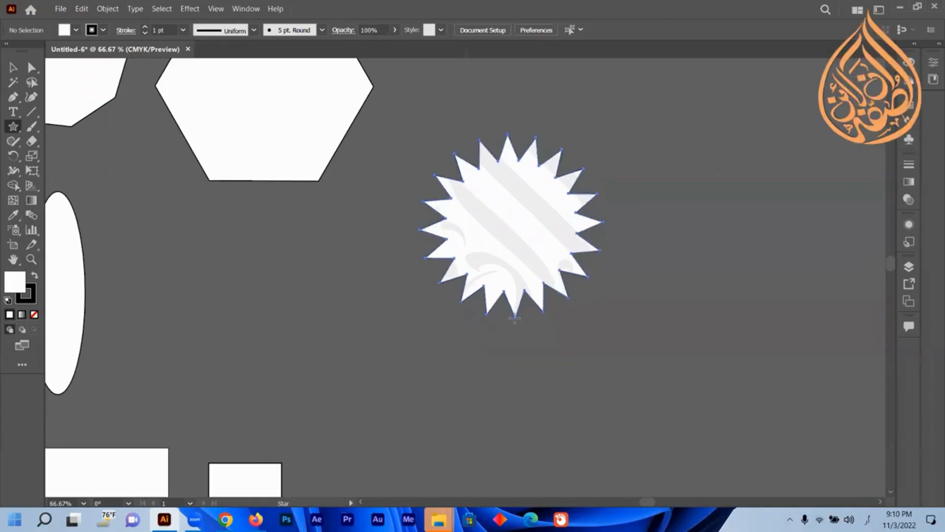
key(Up)
key(Up)
key(Up)
key(Up)
key(Up)
key(Up)
key(Up)
key(Up)
key(Up)
key(Up)
key(Up)
key(Up)
key(Up)
key(Up)
key(Up)
key(Up)
key(Up)
key(Up)
key(Up)
key(Up)
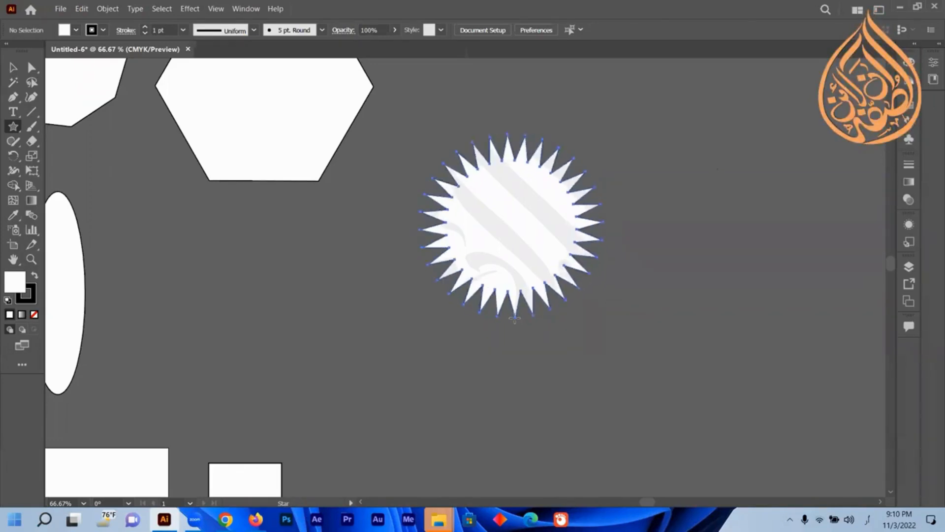
key(Up)
key(Up)
key(Up)
key(Up)
key(Up)
key(Up)
key(Up)
key(Up)
key(Up)
key(Up)
key(Up)
key(Up)
key(Up)
key(Up)
key(Up)
key(Up)
key(Up)
key(Up)
key(Up)
key(Up)
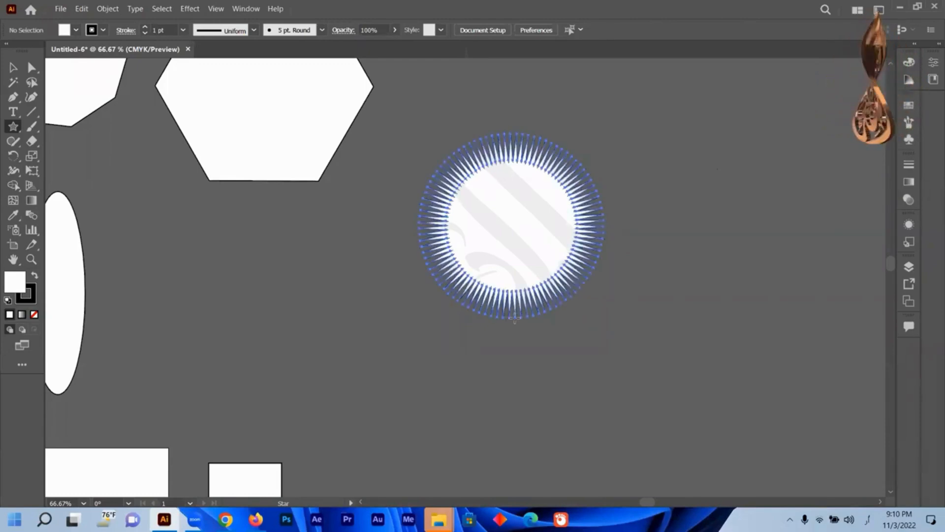
key(Up)
key(Up)
key(Up)
key(Up)
key(Up)
key(Up)
key(Up)
key(Up)
key(Up)
key(Up)
key(Up)
key(Up)
key(Up)
key(Up)
key(Up)
key(Up)
key(Up)
key(Up)
key(Up)
key(Up)
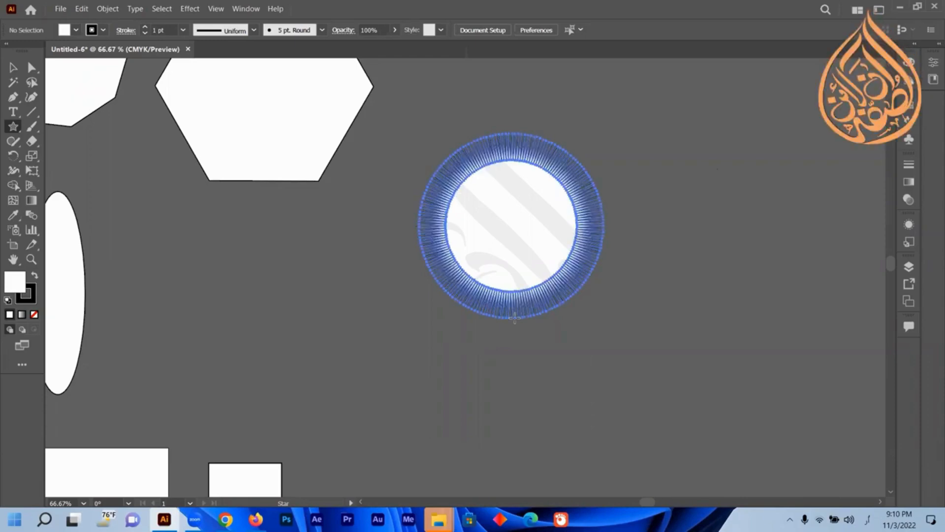
key(Up)
key(Up)
key(Up)
key(Up)
key(Up)
key(Up)
key(Up)
key(Up)
key(Up)
key(Up)
drag(1, 108, 5, 96)
Move the sunburst star toward the upper right of the canvas.
key(v)
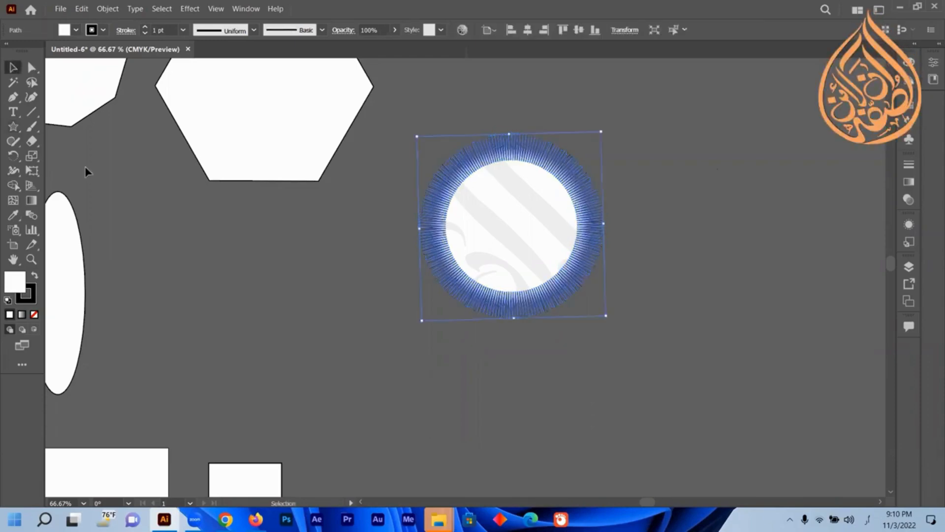
key(ctrl+shift+a)
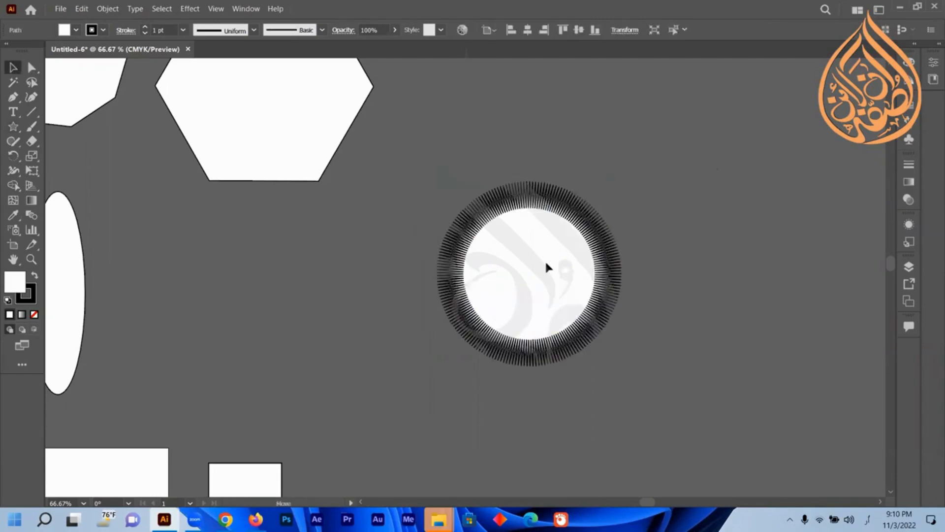
click(544, 259)
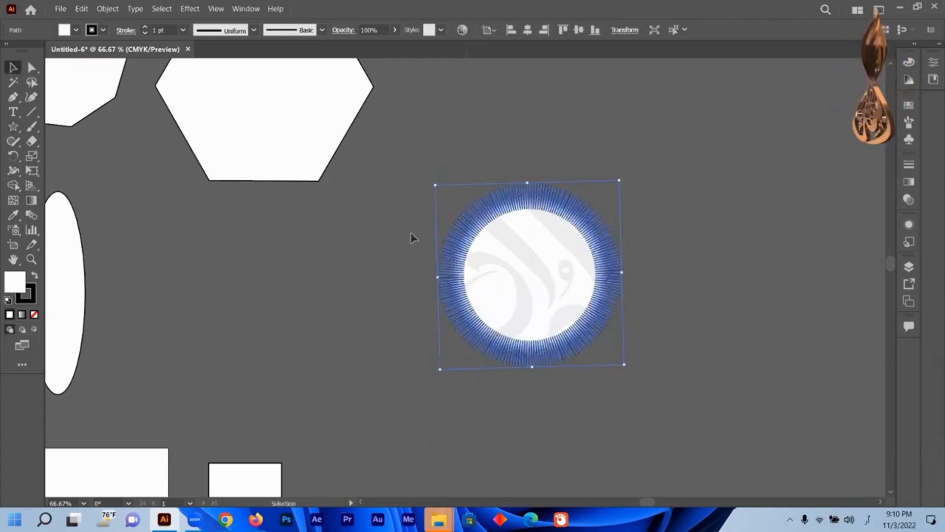
drag(558, 279, 708, 189)
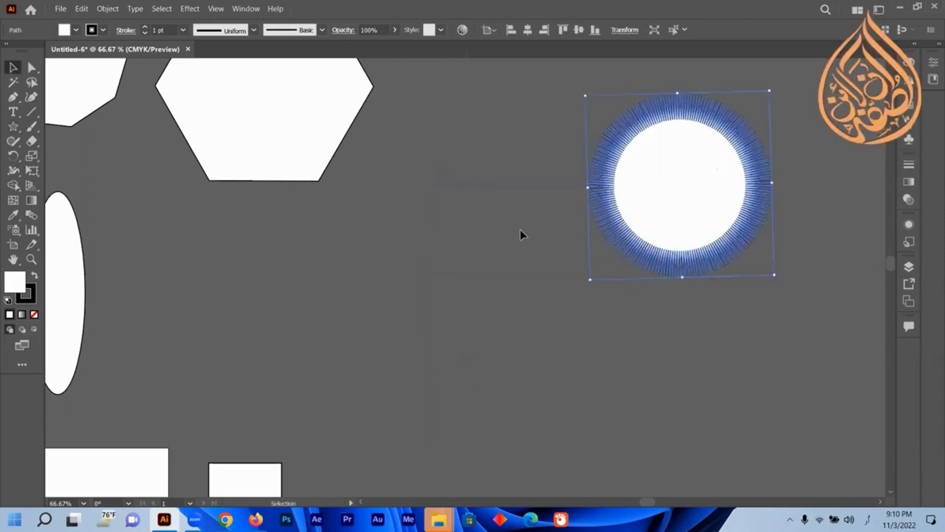
Deselect the sunburst star.
scroll(521, 230, up, 2)
scroll(523, 236, down, 3)
click(16, 128)
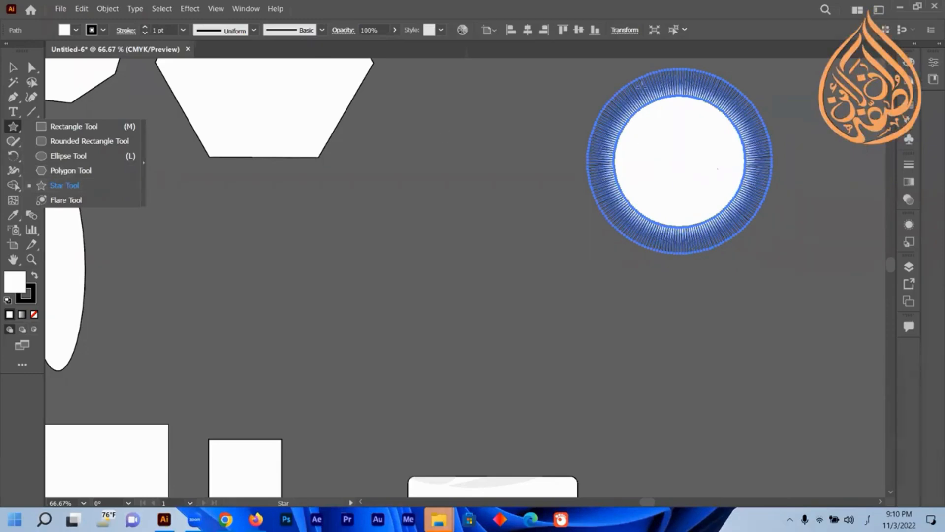
key(v)
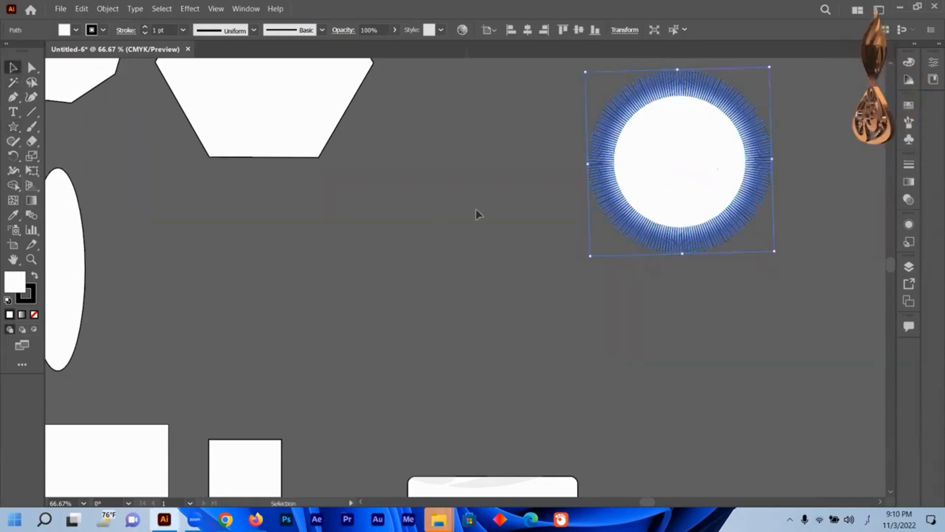
click(419, 227)
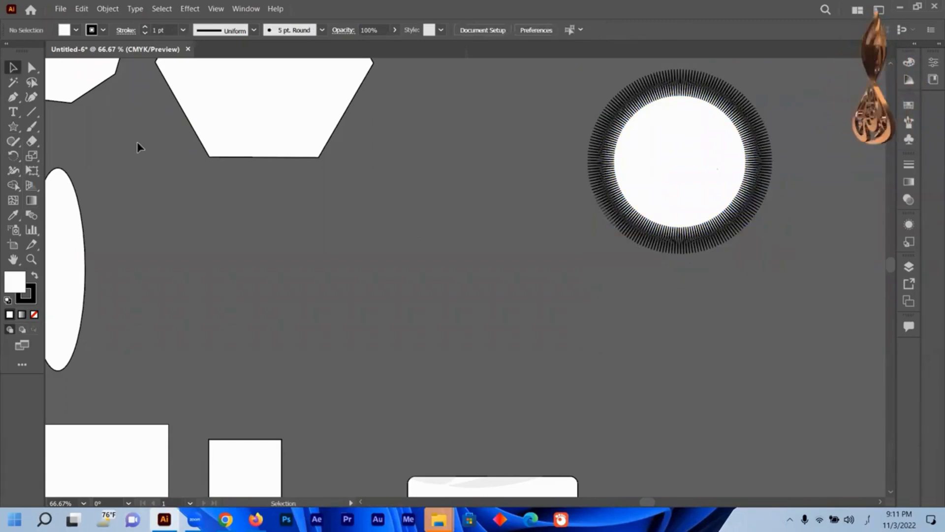
Draw another many-pointed star with the Star tool in the middle of the canvas.
right_click(13, 129)
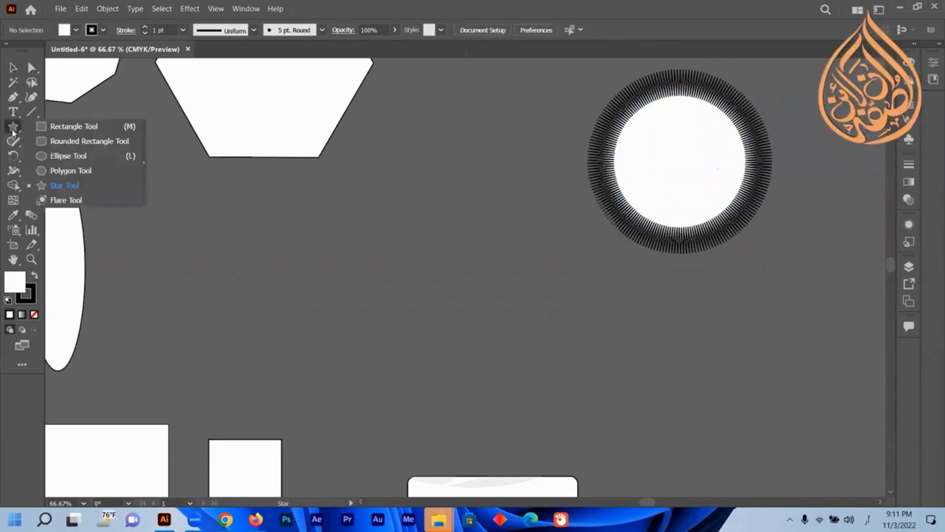
click(81, 186)
mouse_move(365, 206)
mouse_down()
mouse_move(425, 280)
mouse_move(374, 237)
mouse_up()
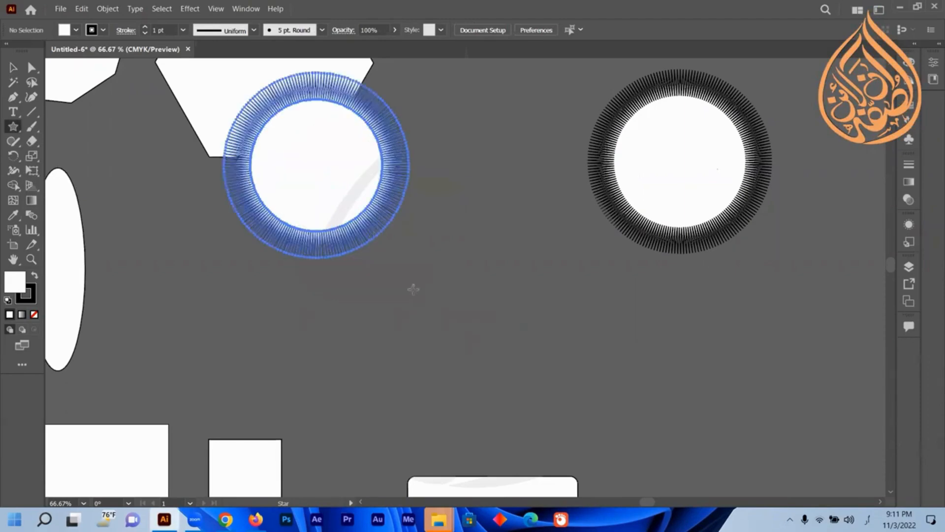
mouse_move(469, 342)
mouse_down()
mouse_move(485, 355)
mouse_move(467, 332)
mouse_move(479, 347)
mouse_up()
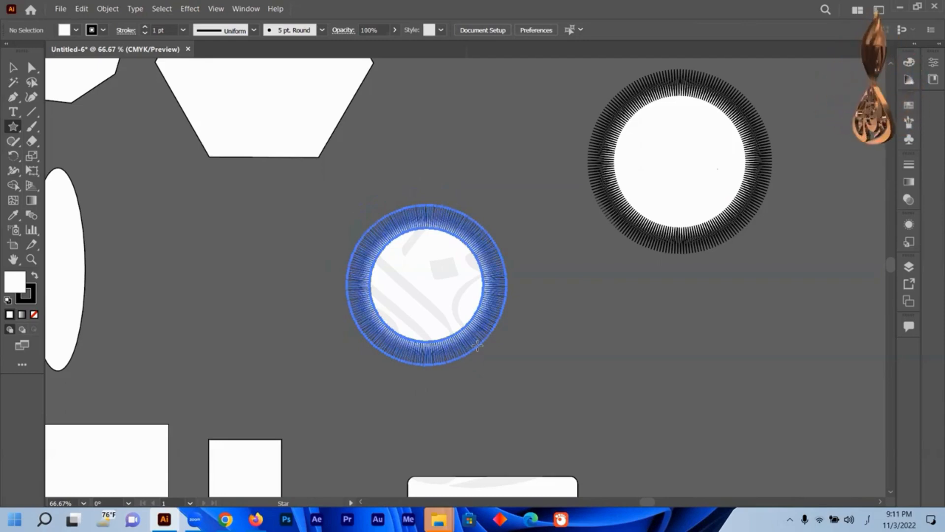
mouse_move(477, 346)
mouse_down()
mouse_move(474, 338)
mouse_move(497, 387)
mouse_up()
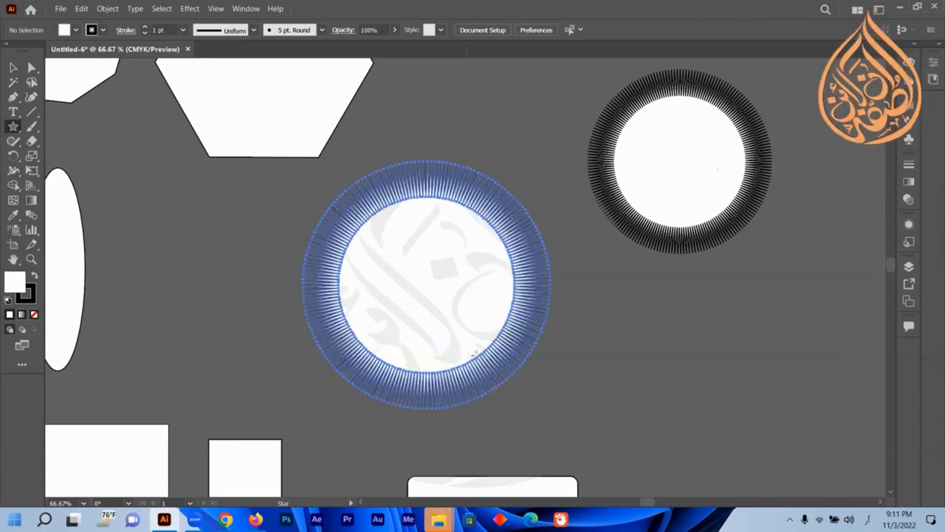
drag(473, 353, 474, 342)
drag(483, 384, 483, 384)
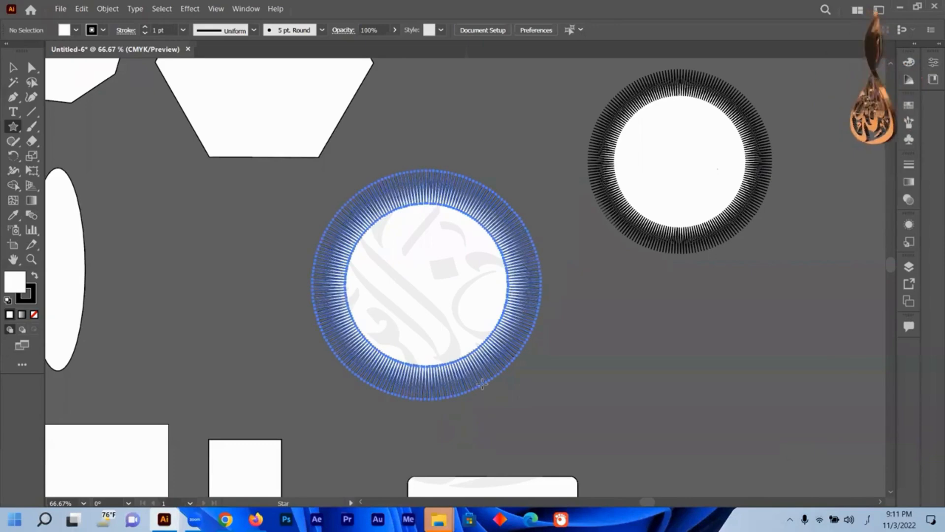
Reduce the new star's points to nine while still dragging, then release it.
key(Down)
key(Down)
key(Down)
key(Down)
key(Down)
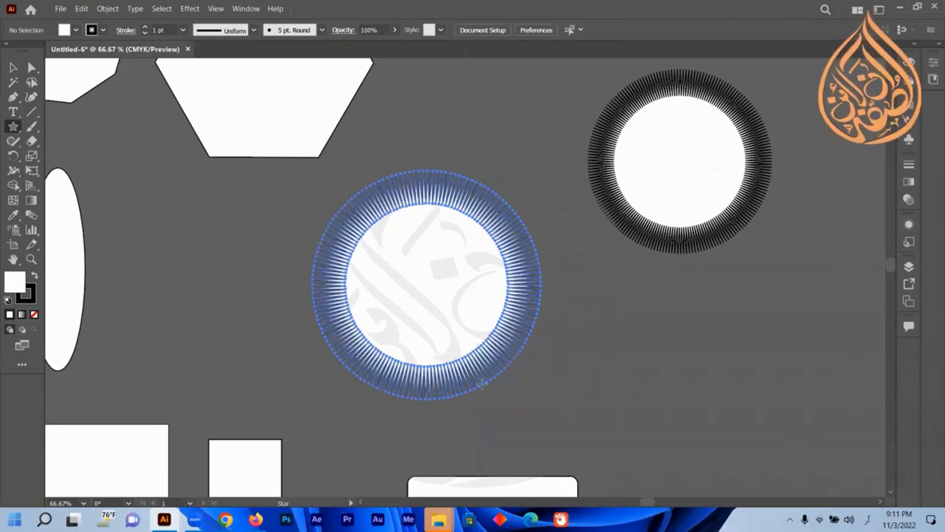
key(Down)
key(Down)
key(Down)
key(Down)
key(Down)
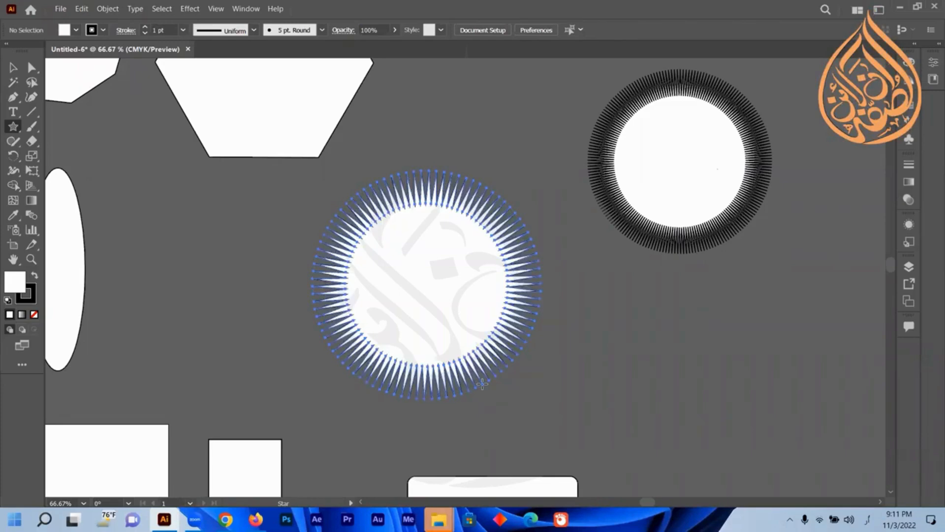
key(Down)
key(Down)
key(Down)
key(Down)
key(Down)
key(Down)
key(Down)
key(Down)
key(Down)
key(Down)
key(Down)
key(Down)
key(Down)
key(Down)
key(Down)
key(Down)
key(Down)
key(Down)
key(Down)
key(Down)
key(Down)
key(Down)
key(Down)
key(Down)
key(Down)
key(Down)
key(Down)
key(Down)
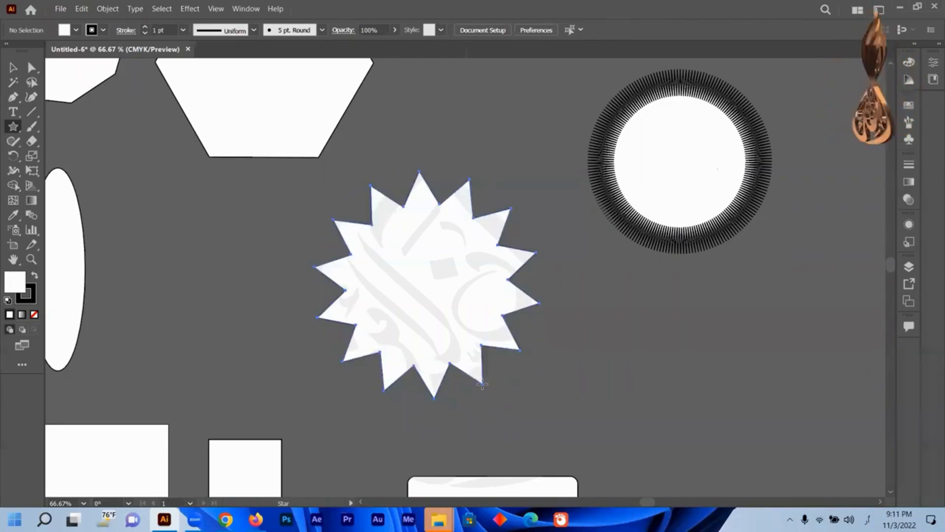
key(Down)
key(Down)
key(Down)
key(Down)
key(Down)
key(Down)
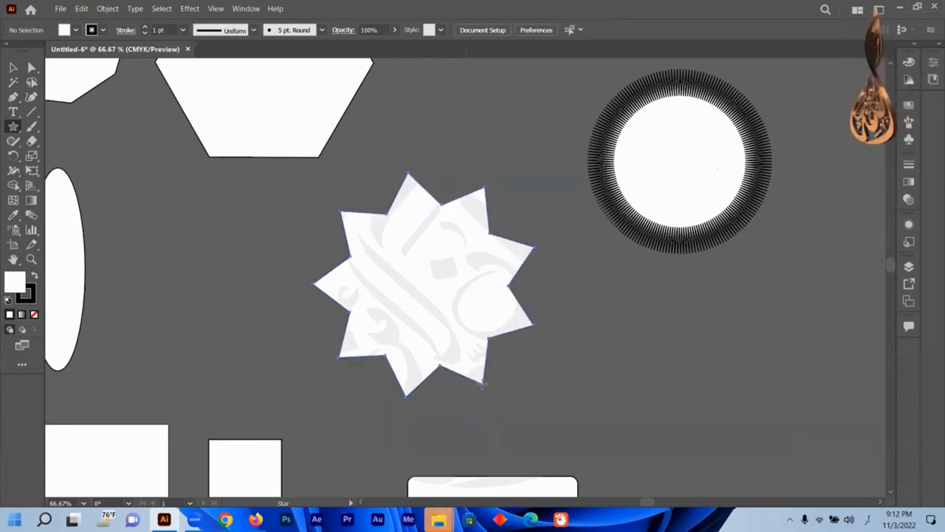
key(Down)
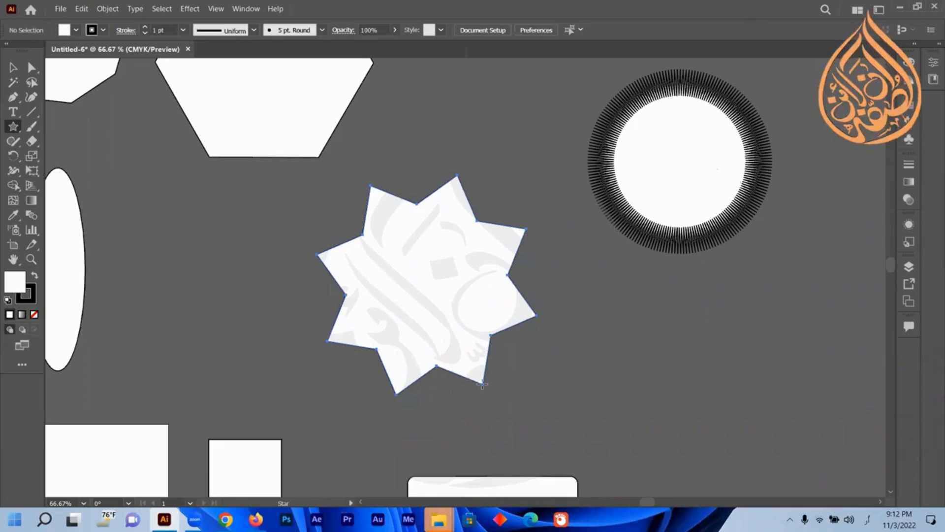
key(Down)
key(Up)
key(Up)
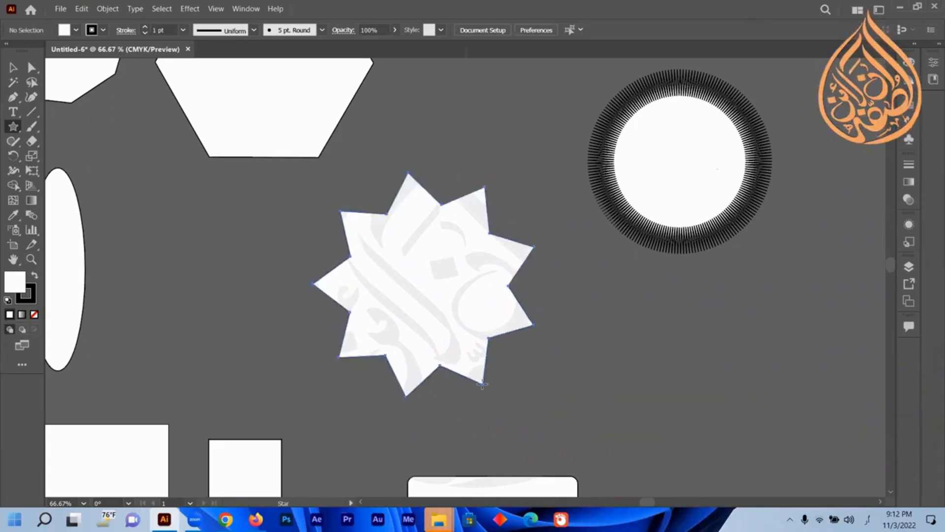
drag(482, 384, 482, 384)
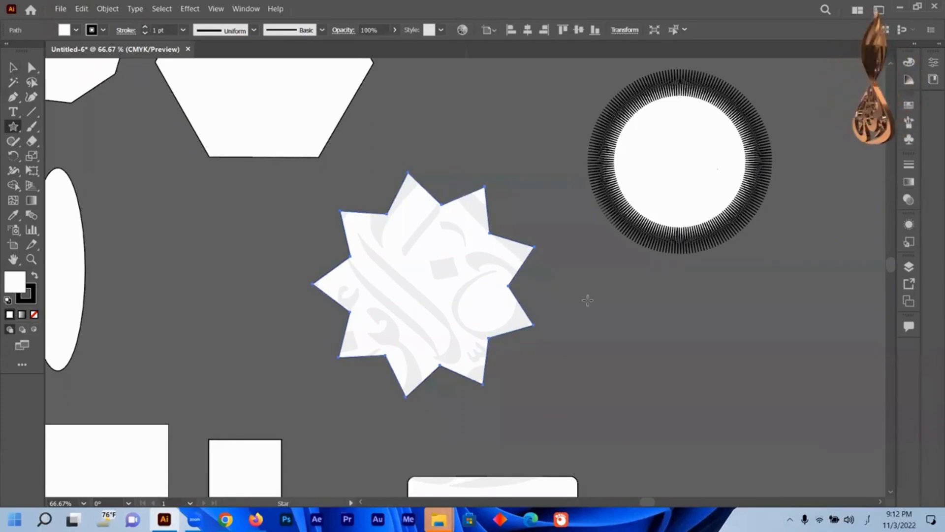
Draw a smaller nine-pointed star to the lower right of the previous one.
drag(616, 328, 673, 383)
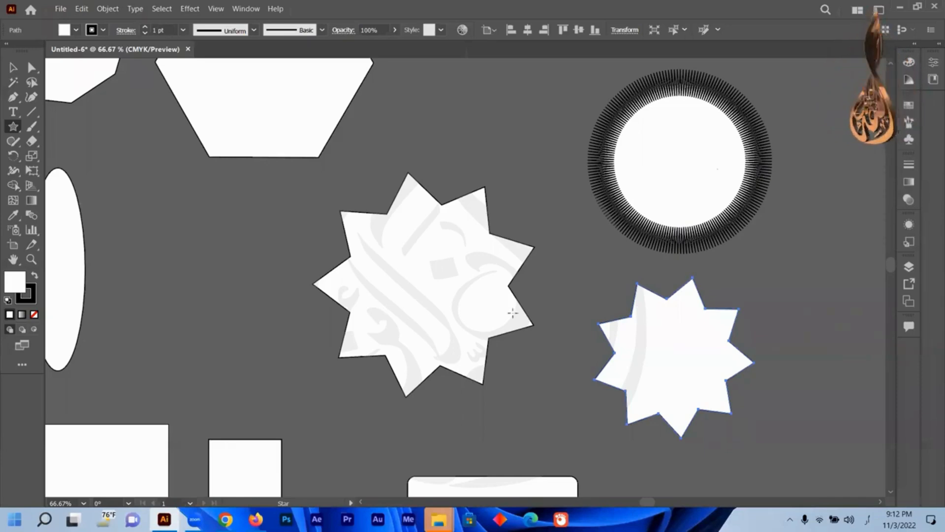
key(v)
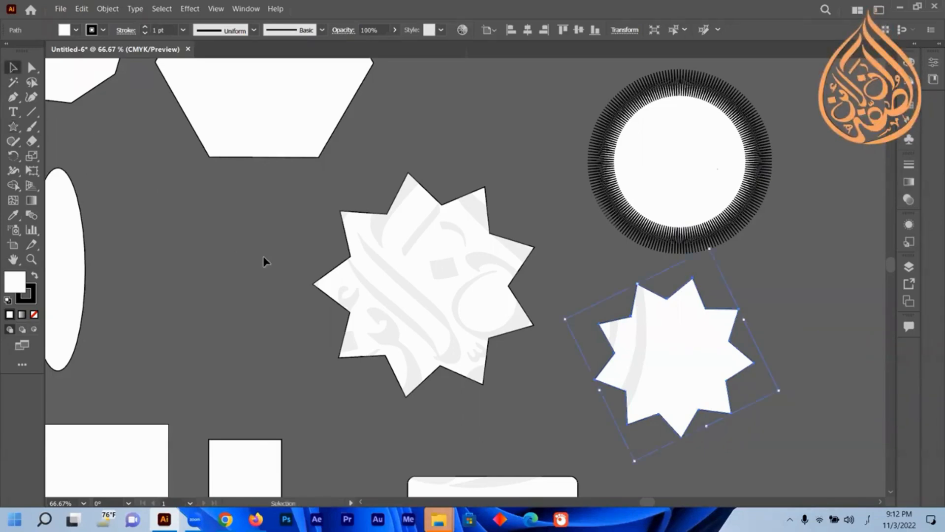
Select all shapes in the document.
scroll(269, 235, down, 3)
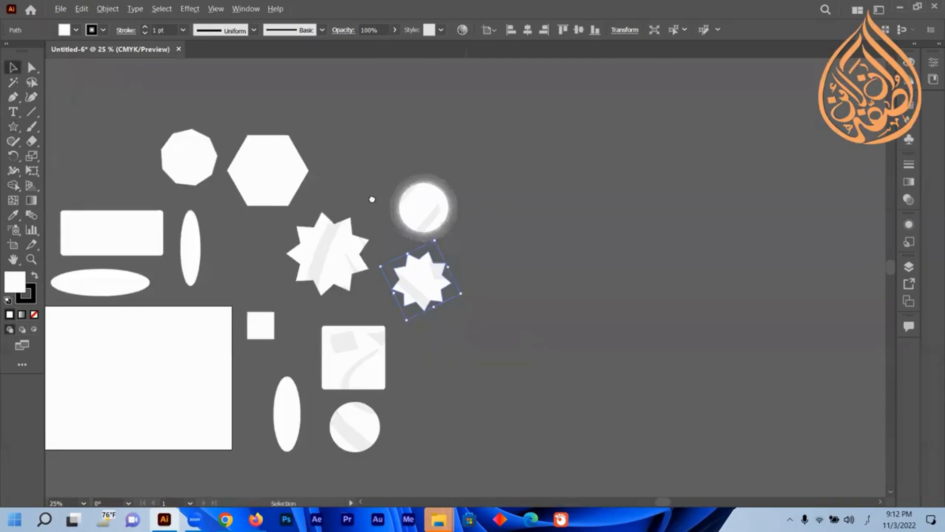
scroll(372, 202, down, 1)
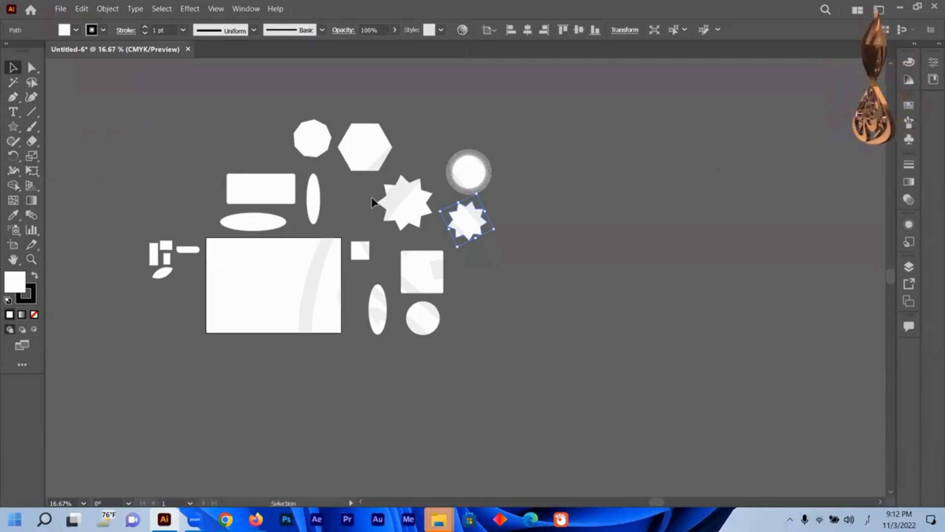
key(a)
key(v)
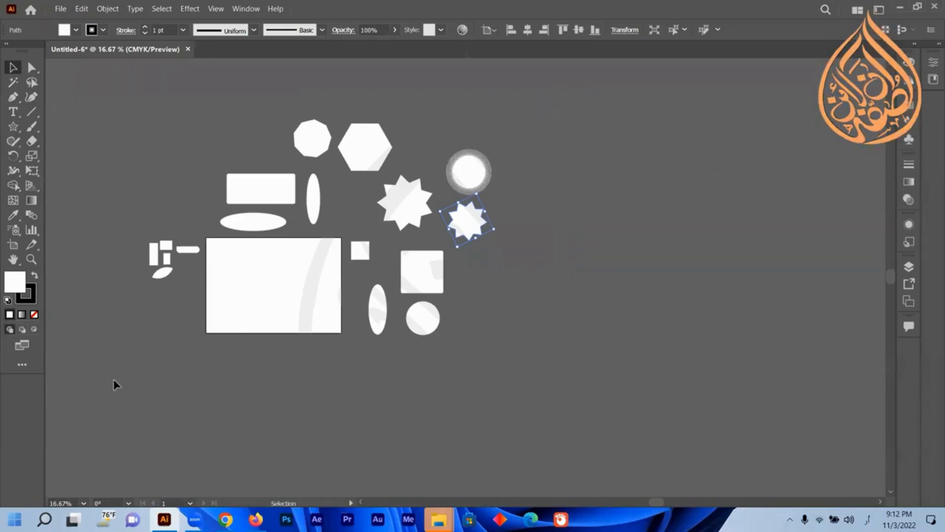
key(ctrl+a)
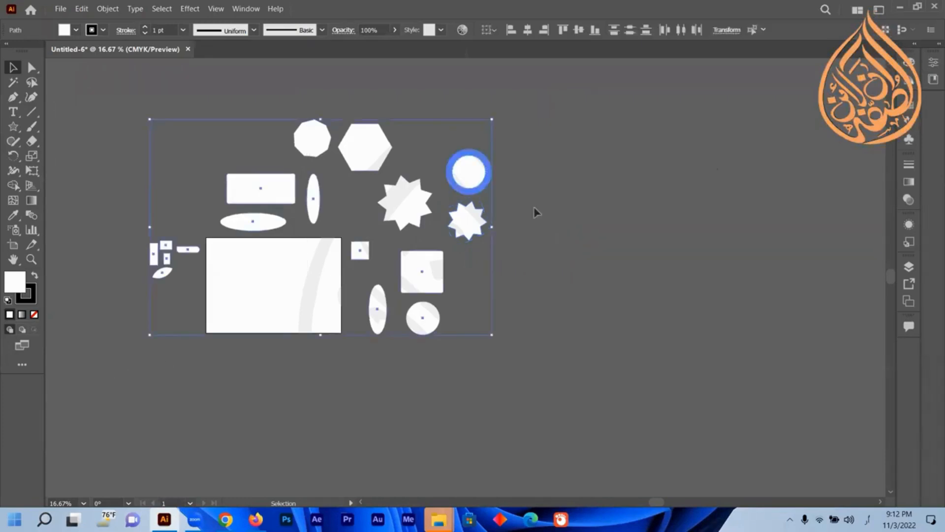
Practise selecting all shapes and deselecting them by clicking empty canvas.
click(573, 164)
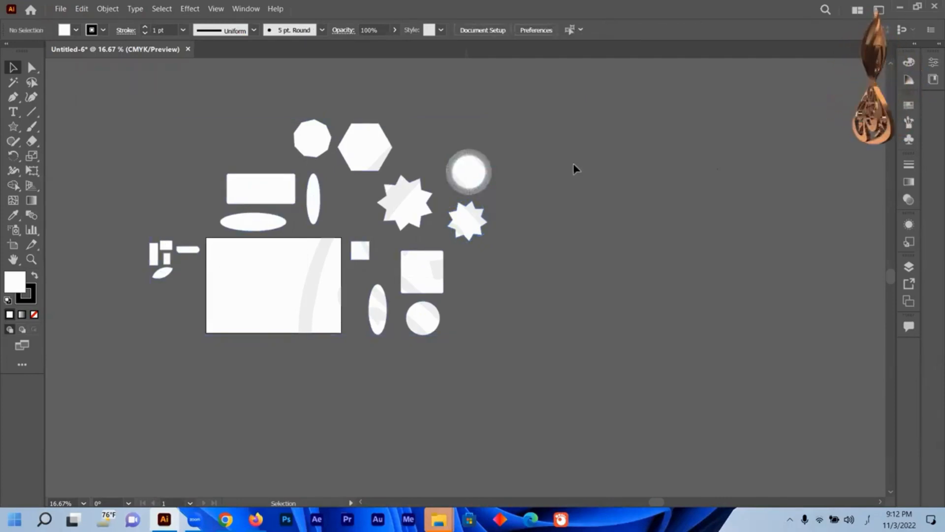
key(ctrl+a)
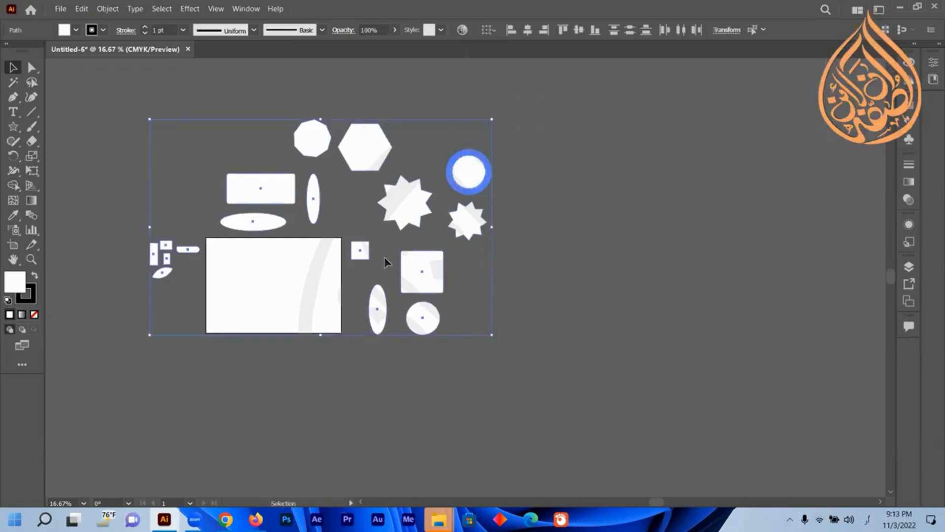
click(369, 226)
key(ctrl+a)
click(555, 127)
key(ctrl+a)
Delete the circle with the blue ring at the upper right.
click(620, 121)
click(463, 180)
key(Delete)
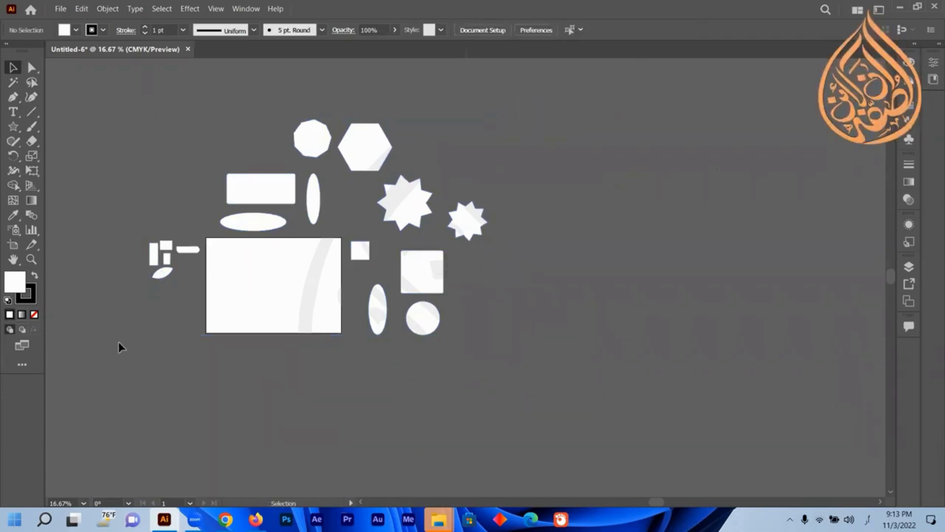
Select all shapes and scale them down together so they fit onto the artboard.
key(ctrl+a)
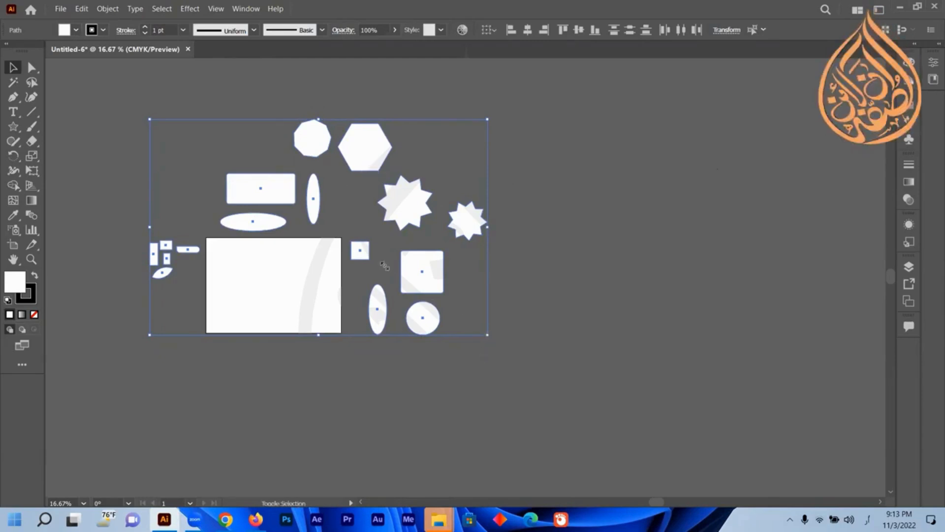
drag(487, 334, 415, 112)
scroll(414, 113, up, 5)
scroll(468, 198, down, 2)
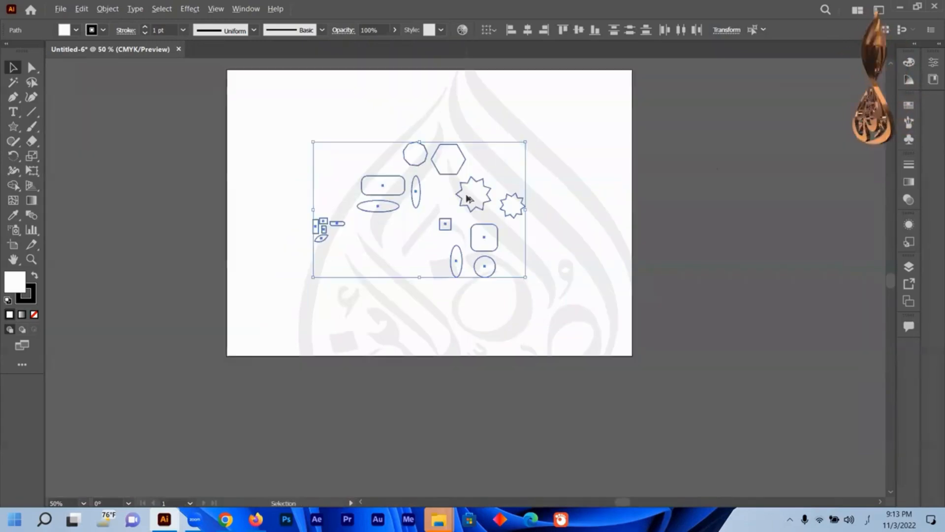
drag(471, 231, 474, 271)
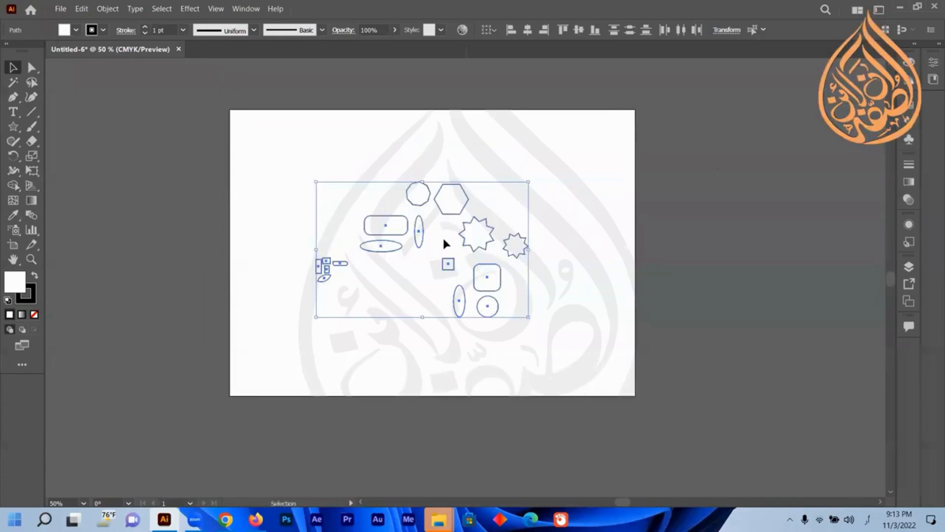
Marquee-select all shapes and compare the Selection and Direct Selection tools on them.
click(585, 169)
drag(571, 148, 286, 332)
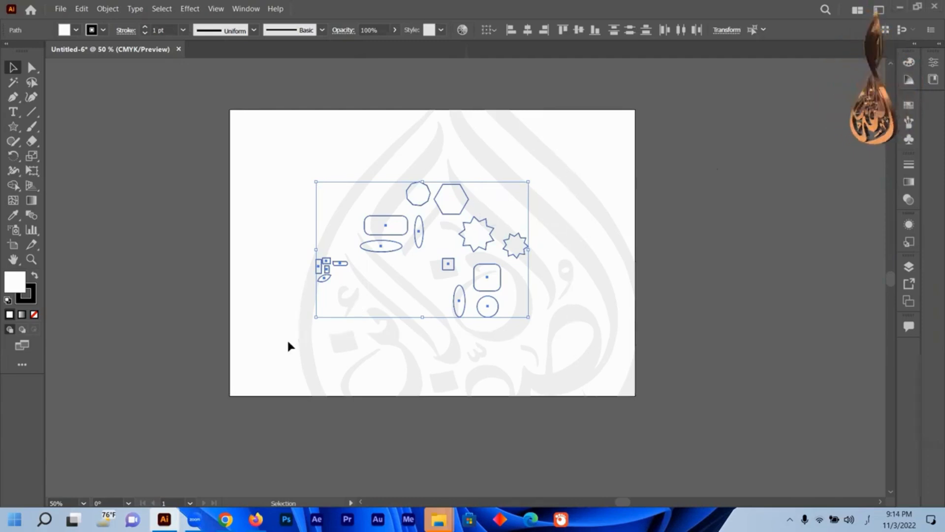
key(a)
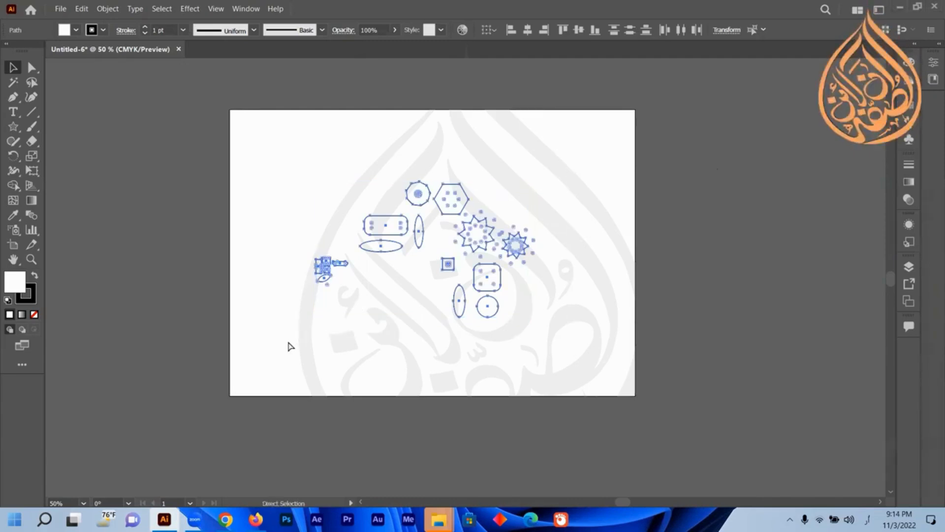
key(v)
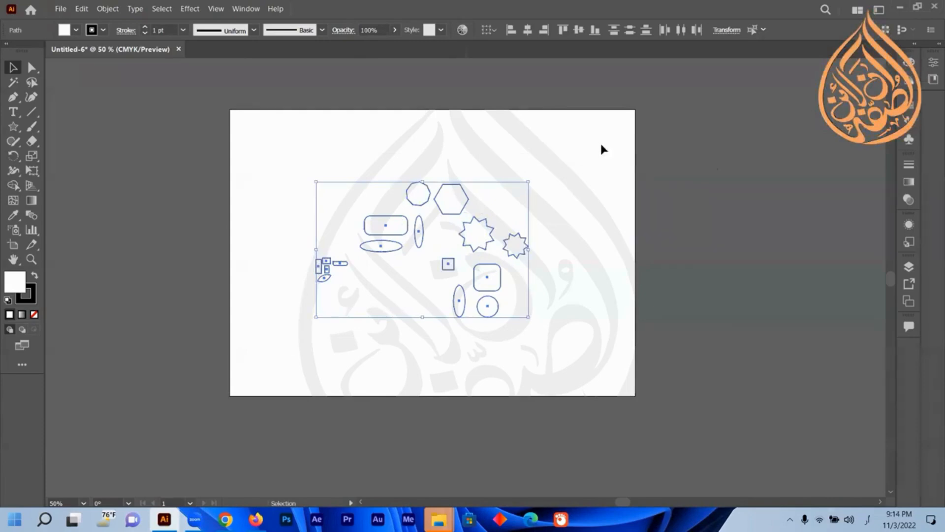
click(291, 348)
key(ctrl+a)
key(a)
key(v)
key(a)
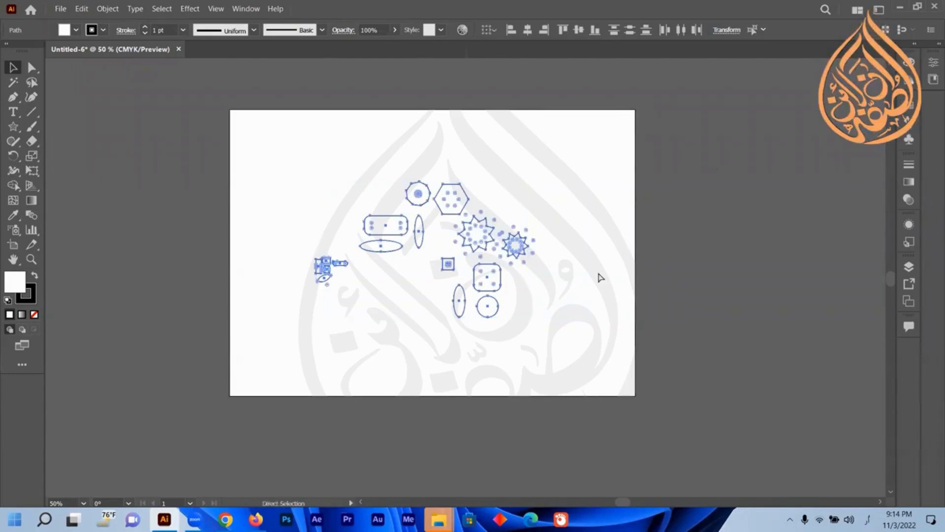
key(v)
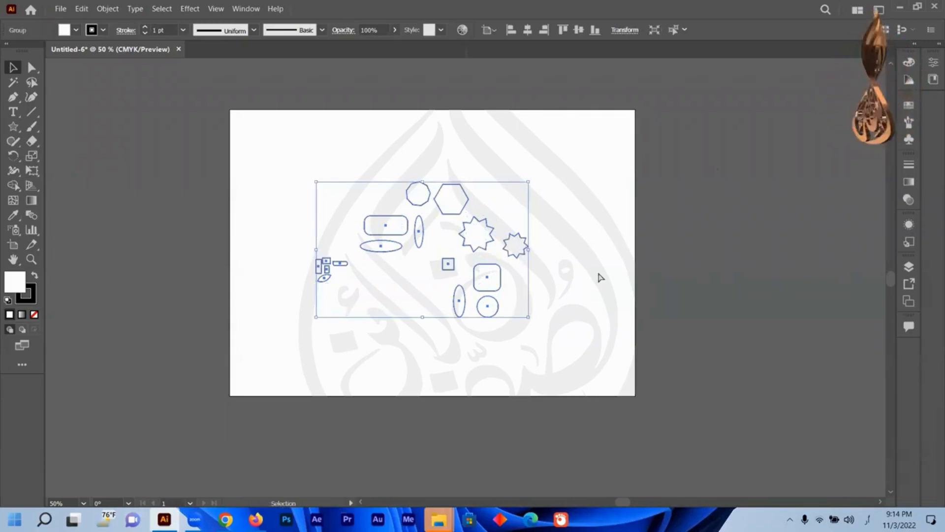
key(a)
key(v)
click(575, 158)
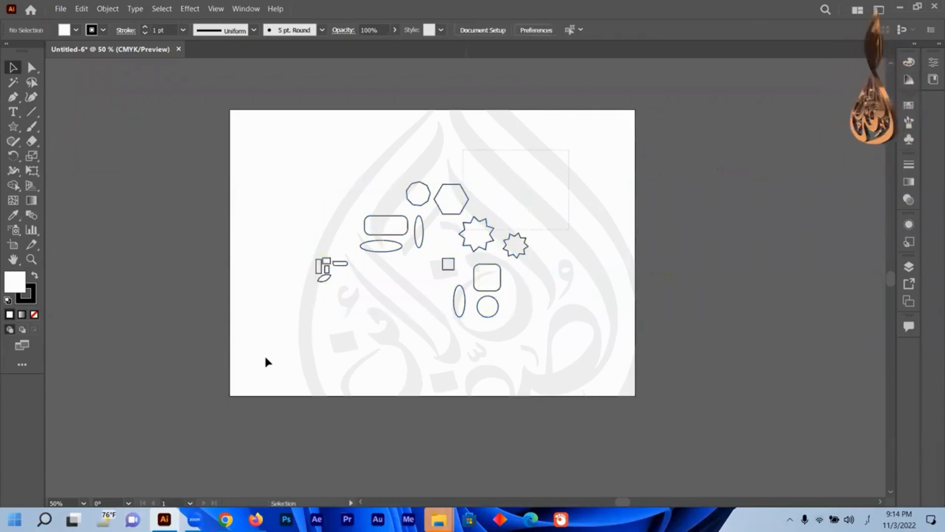
Select all shapes and group them.
key(ctrl+a)
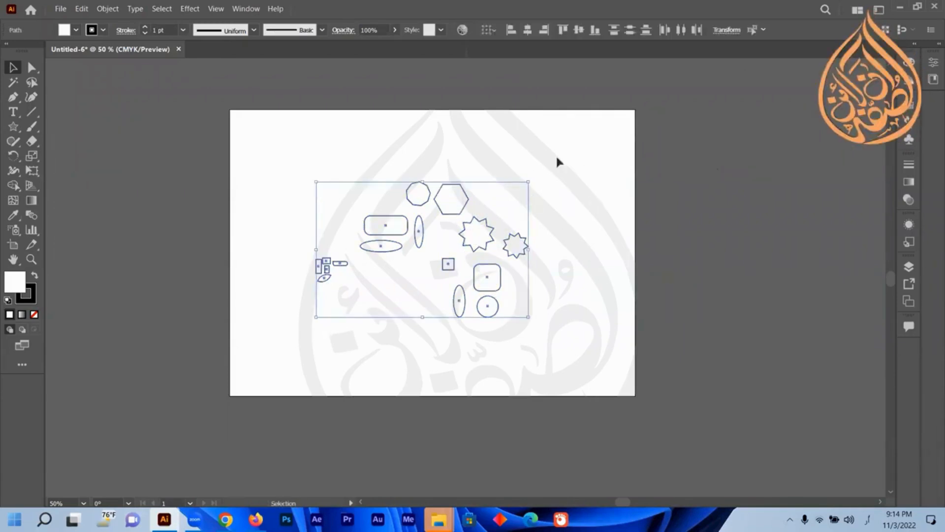
right_click(452, 204)
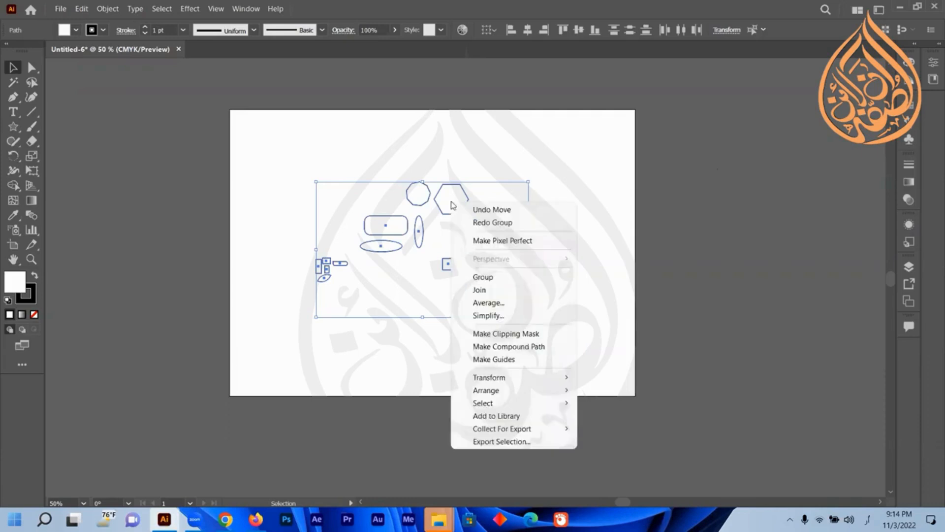
click(498, 281)
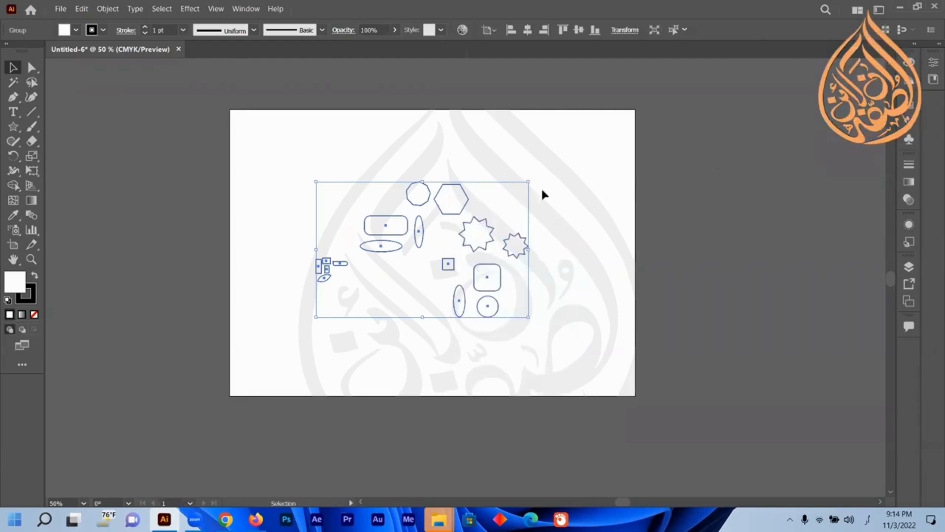
click(613, 168)
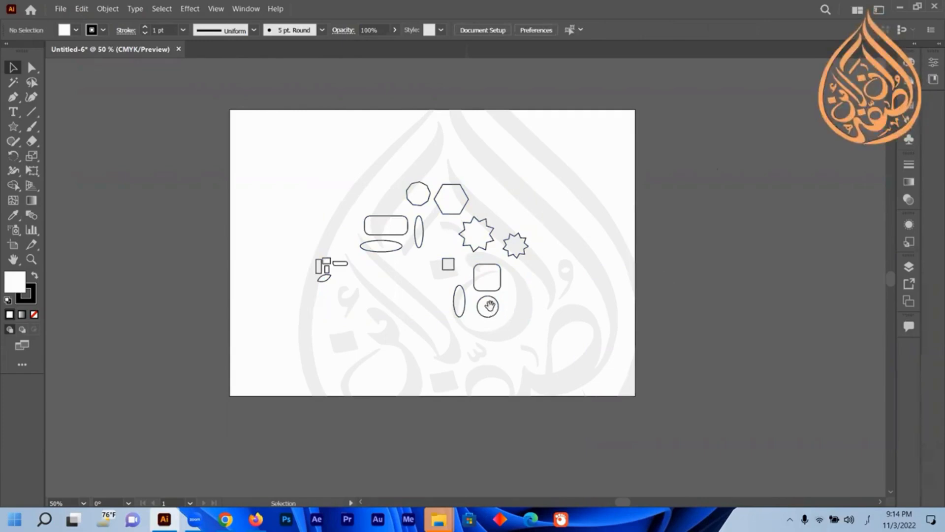
Drag the grouped shapes off the artboard to the right and back onto it.
drag(491, 310, 752, 295)
click(533, 249)
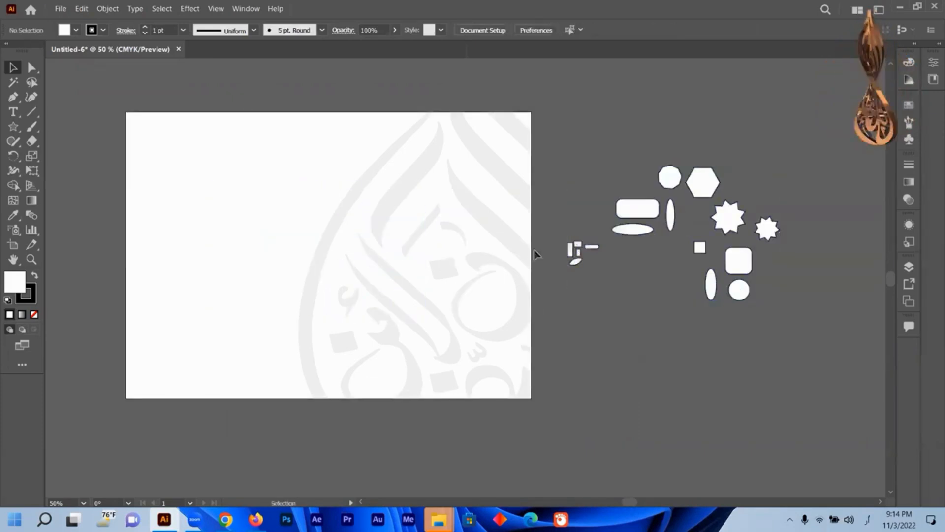
click(572, 251)
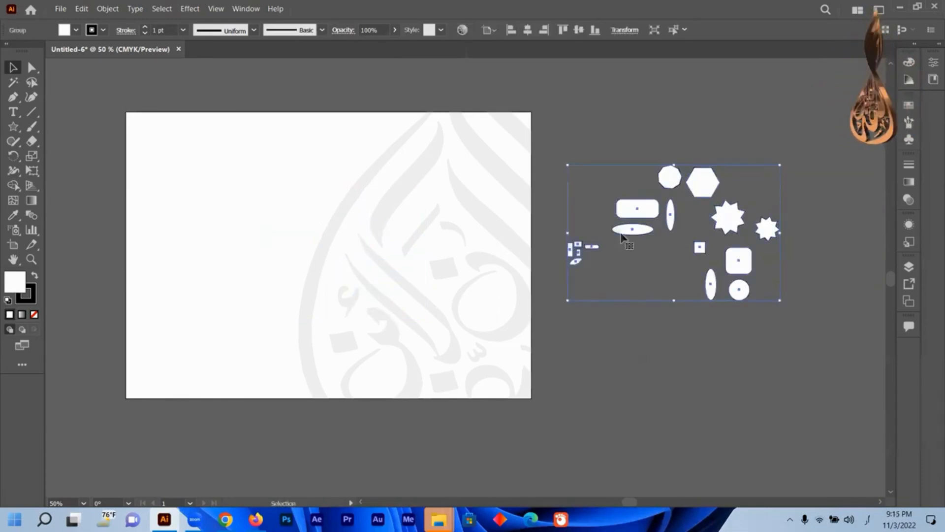
drag(571, 252, 259, 277)
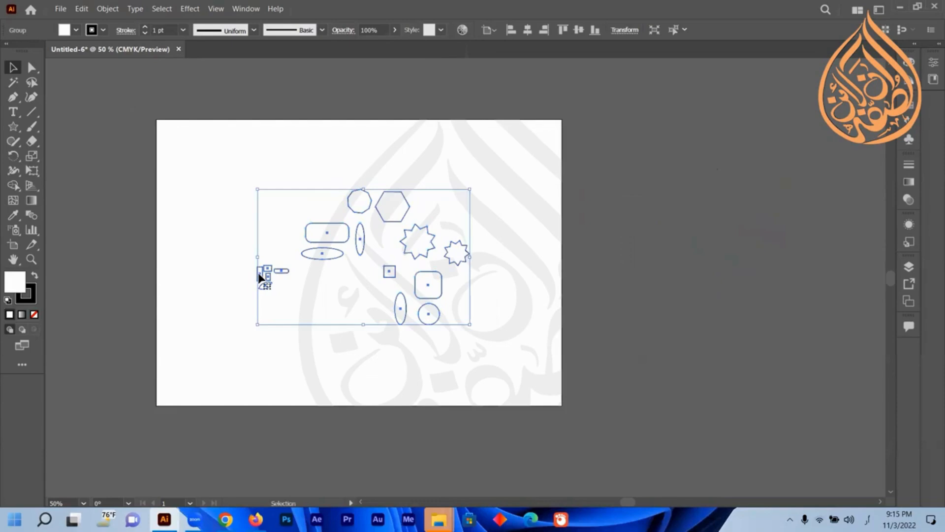
Ungroup the shapes.
right_click(415, 243)
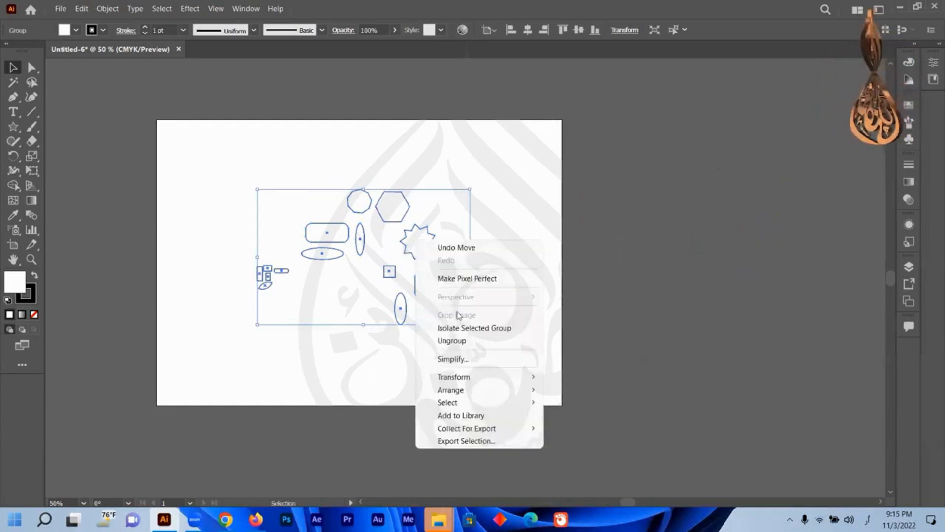
click(462, 341)
click(504, 165)
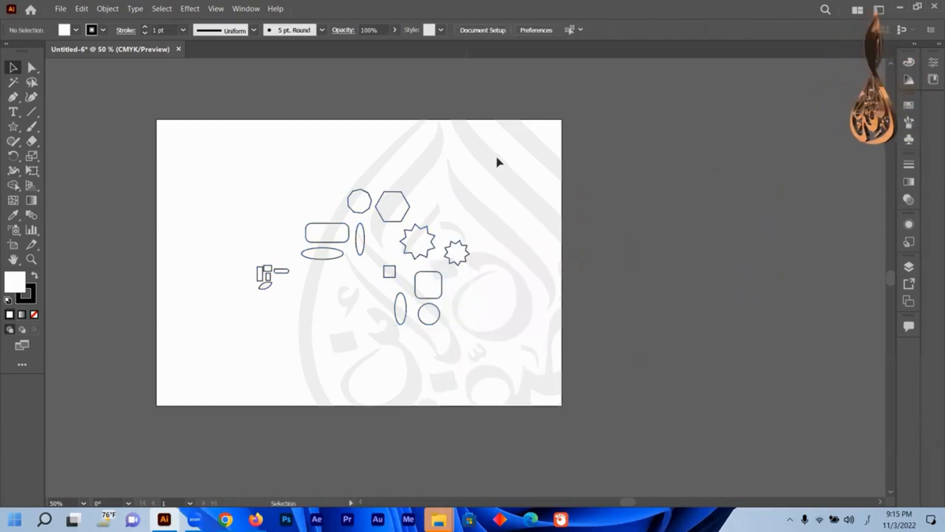
Marquee-select all shapes and group them again.
drag(497, 158, 228, 352)
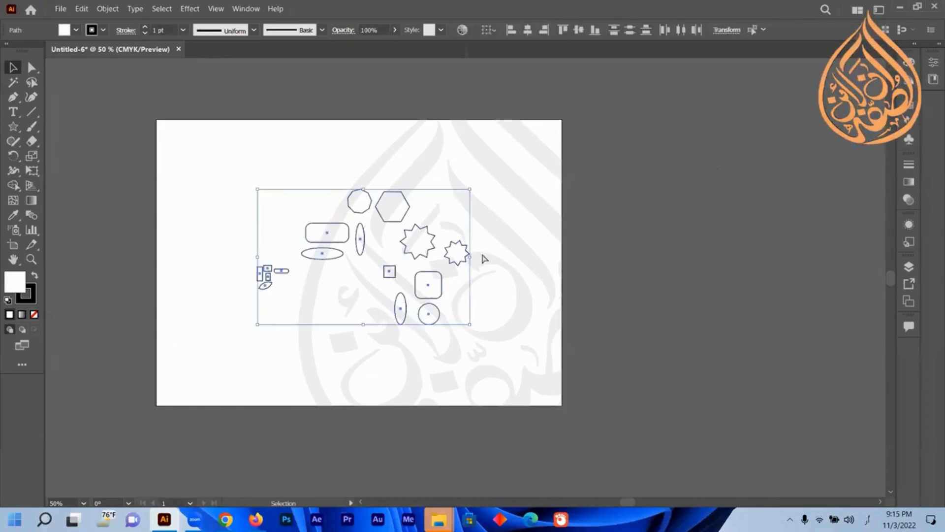
key(ctrl+g)
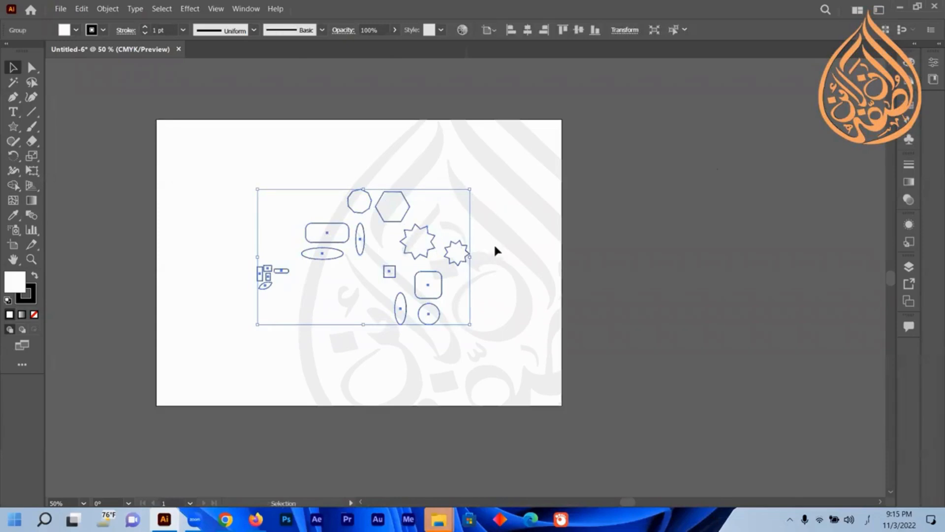
click(494, 243)
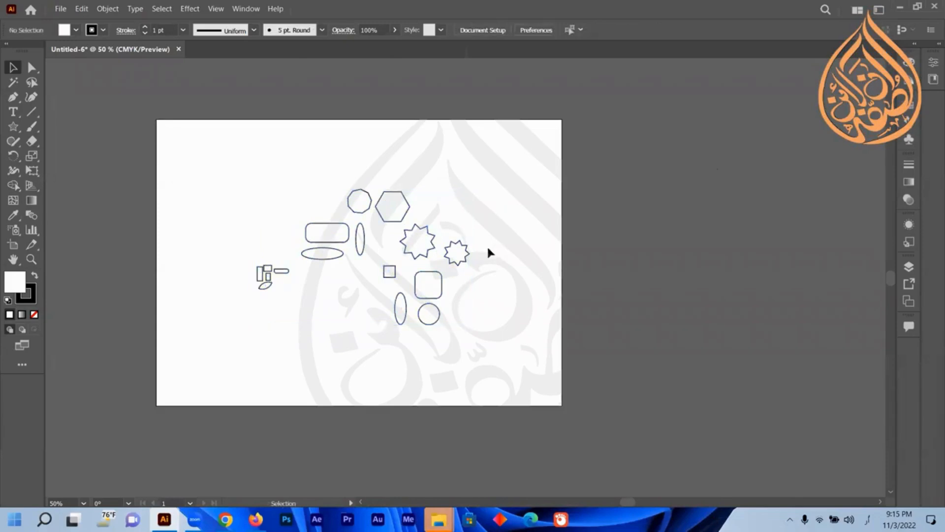
Fill the whole group with red.
click(421, 241)
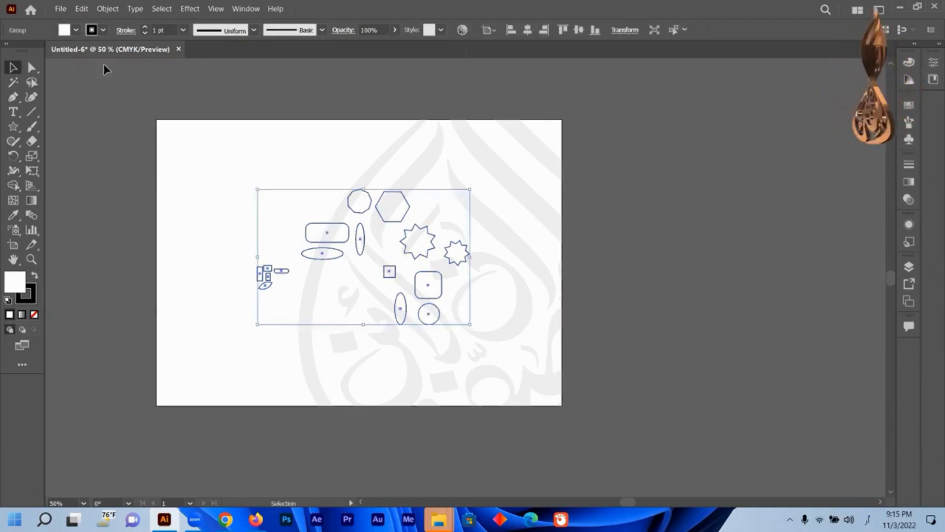
click(74, 31)
click(43, 52)
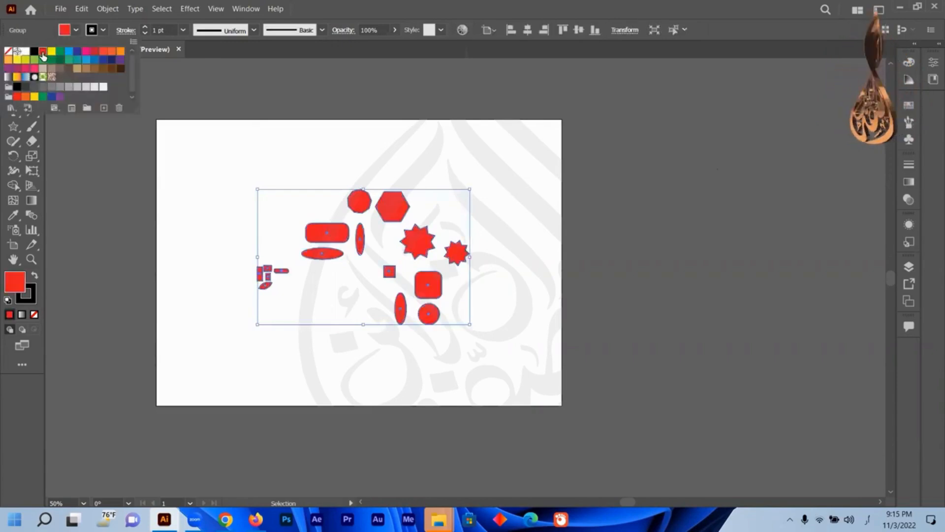
click(509, 195)
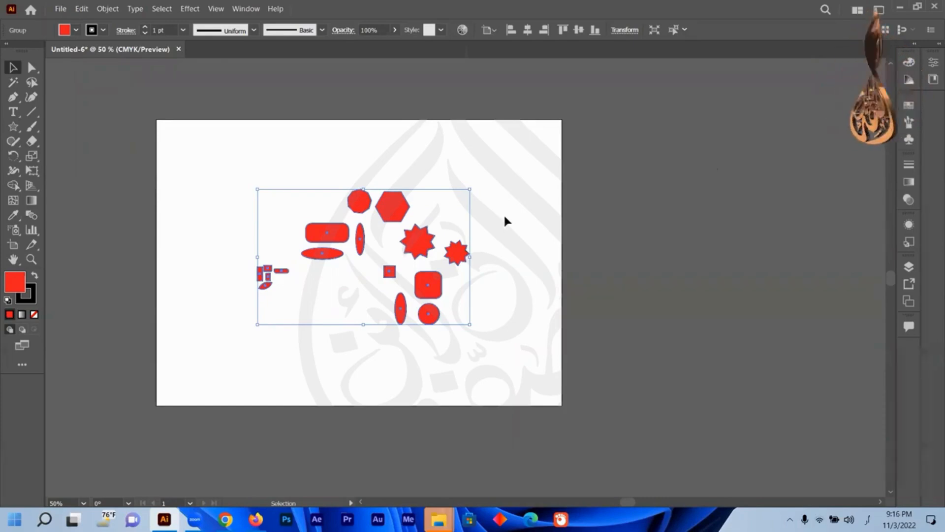
click(473, 247)
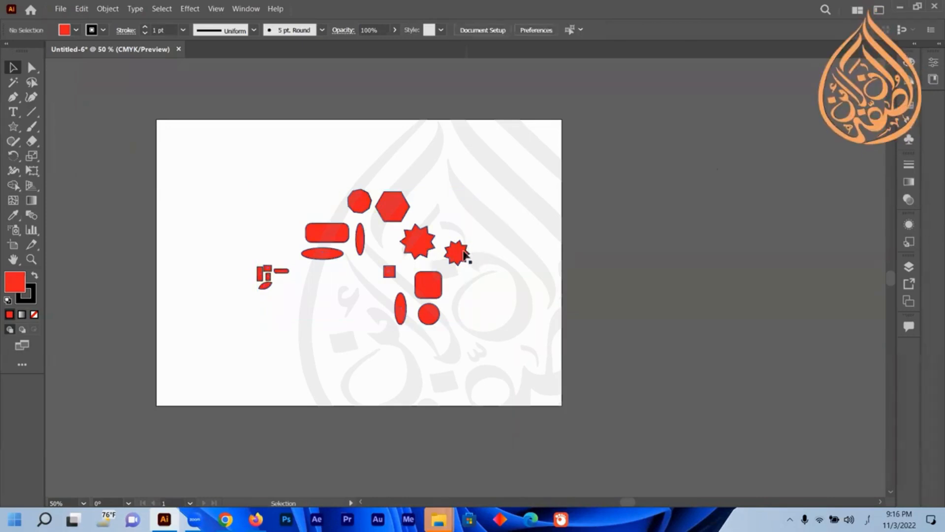
Enter the group's isolation mode and fill the larger nine-pointed star with green.
click(424, 257)
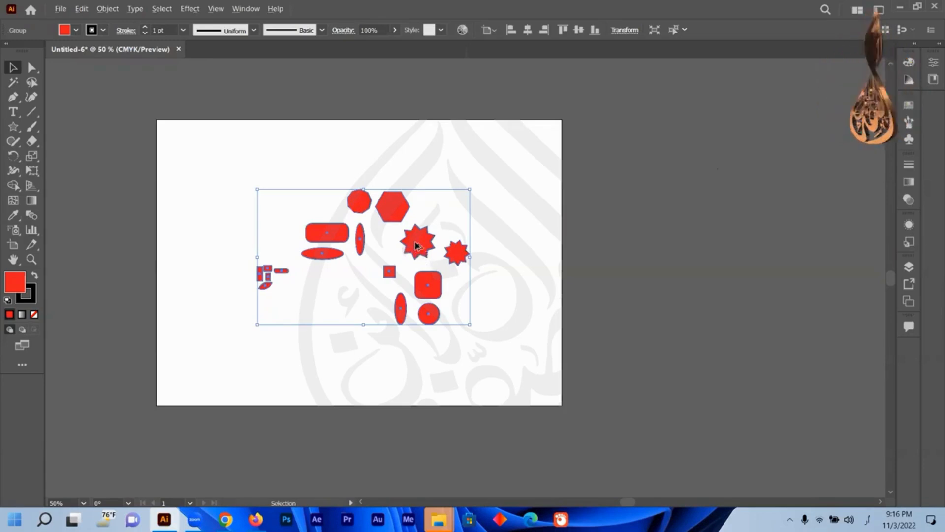
scroll(416, 241, up, 2)
drag(415, 241, 577, 236)
scroll(526, 242, down, 1)
scroll(526, 242, up, 1)
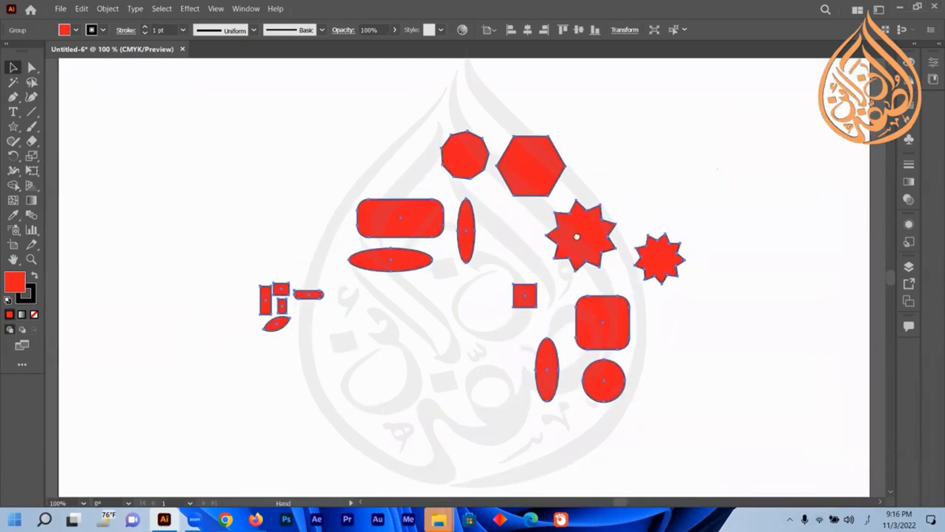
double_click(584, 237)
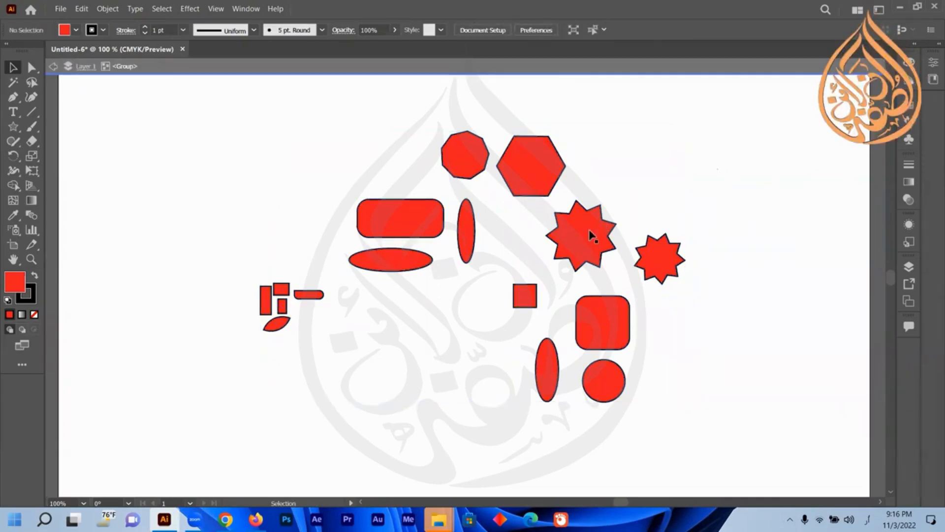
click(597, 241)
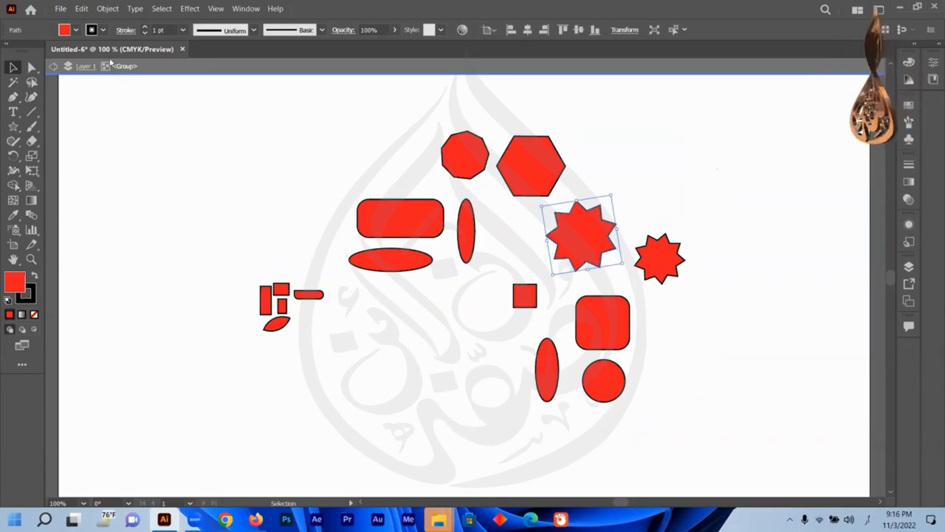
click(75, 30)
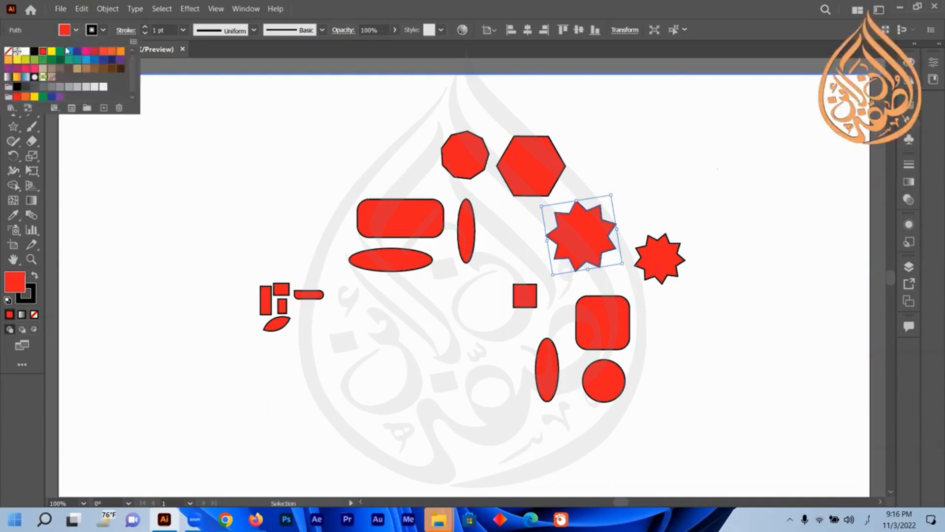
click(72, 71)
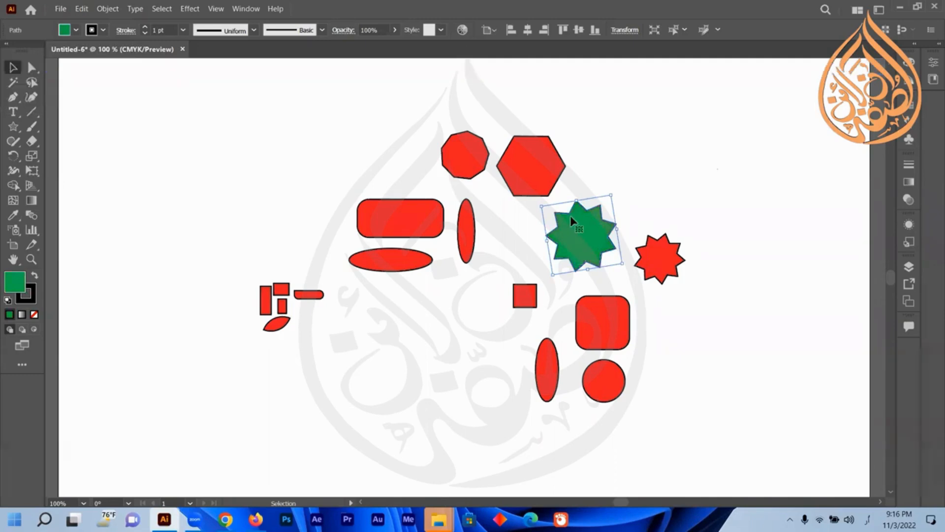
Enter the group's isolation mode on the small leaf-shaped ellipse and fill it with blue.
click(276, 327)
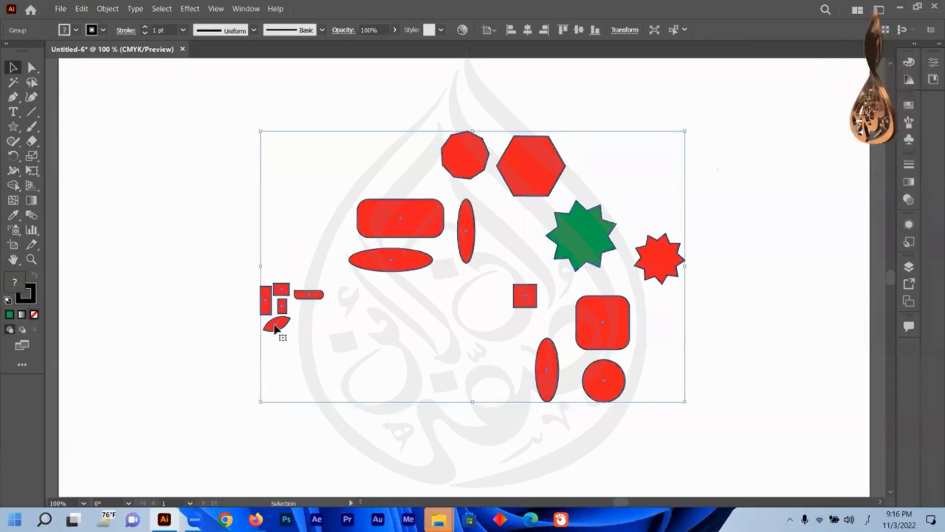
double_click(277, 327)
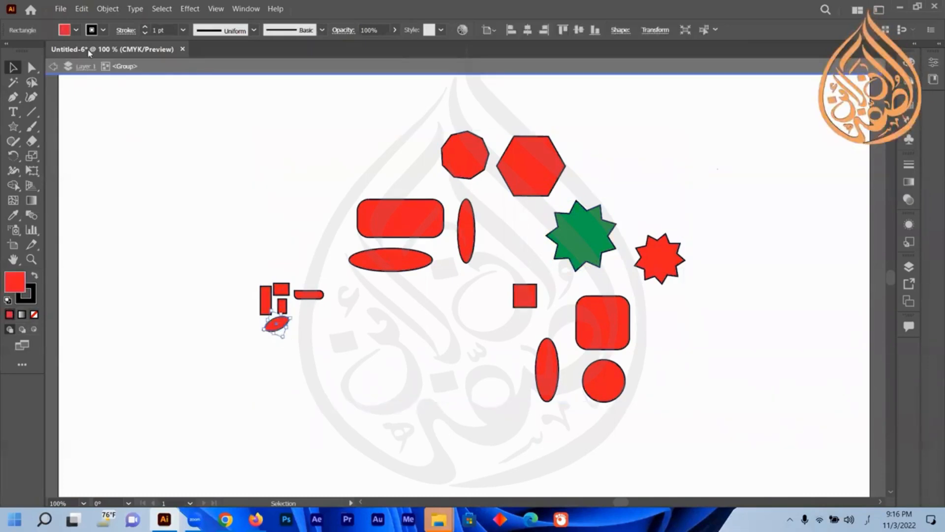
click(76, 31)
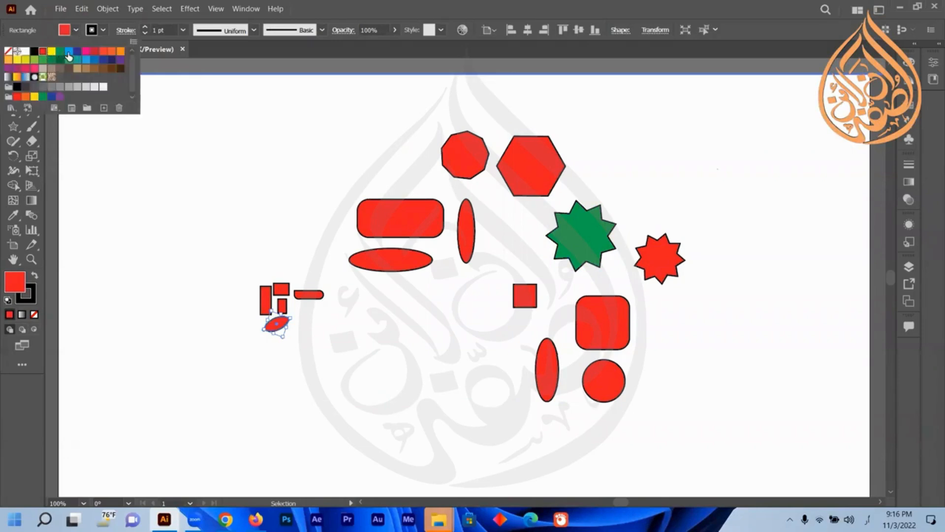
click(68, 51)
click(130, 305)
click(261, 401)
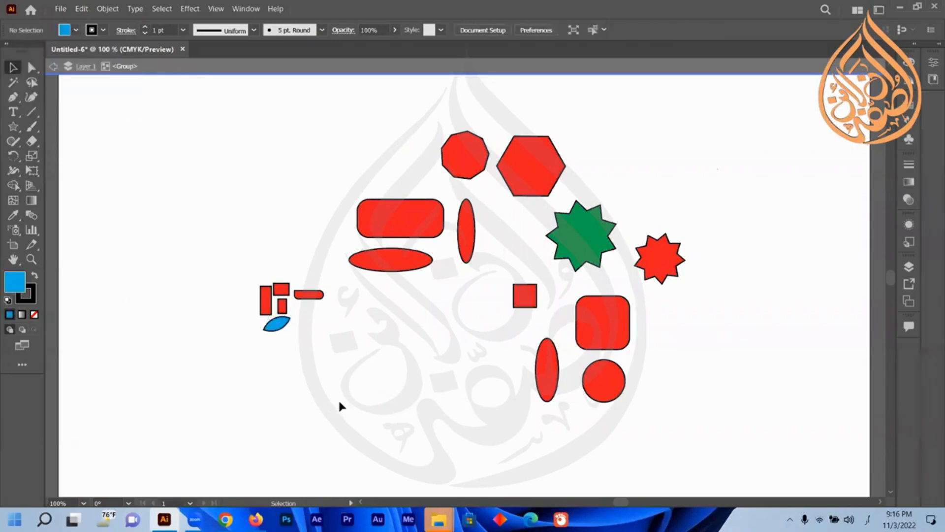
Fill the octagon inside the group with dark blue, then exit isolation mode.
double_click(467, 150)
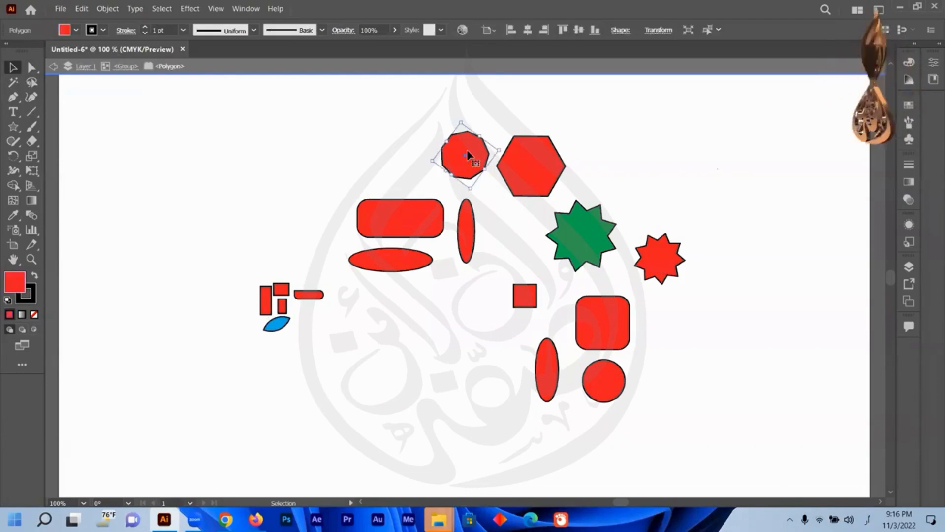
click(78, 30)
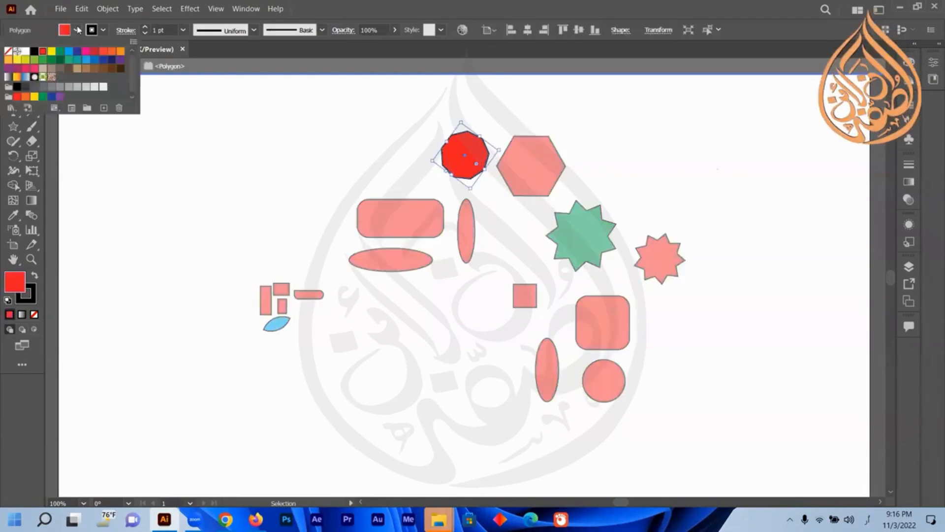
click(76, 56)
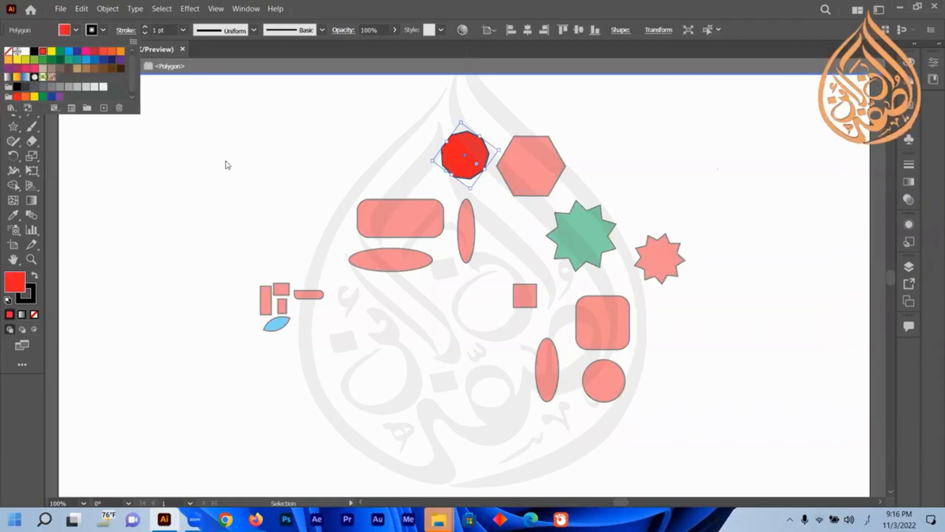
click(274, 184)
click(273, 183)
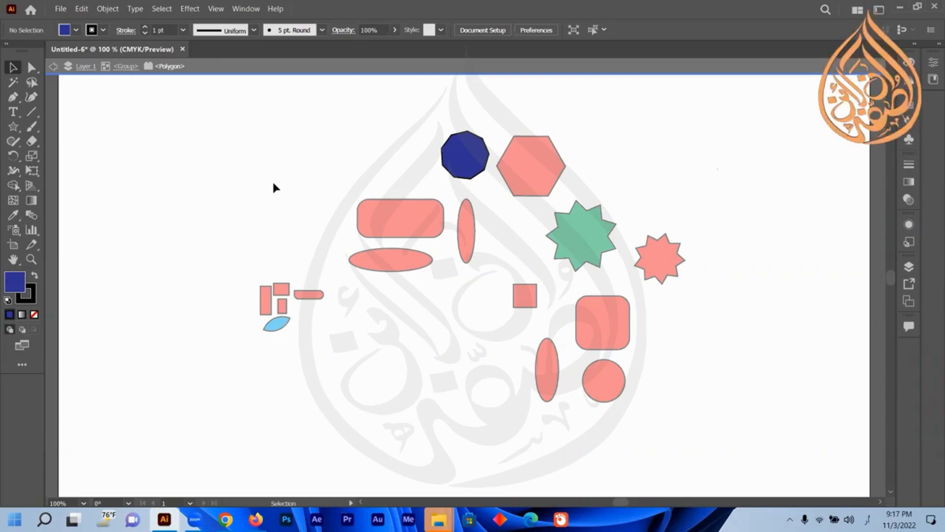
key(Escape)
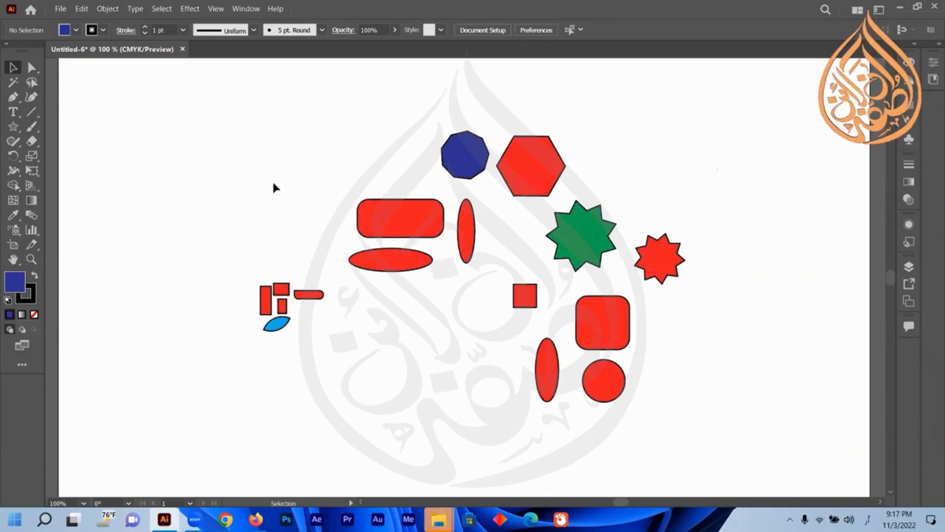
Fill the whole group with green and ungroup the shapes.
click(386, 221)
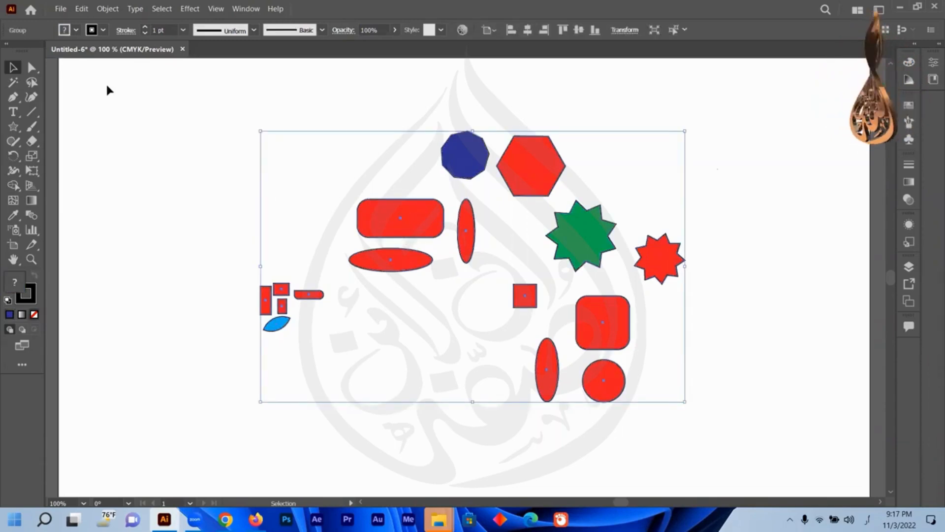
click(76, 30)
click(42, 60)
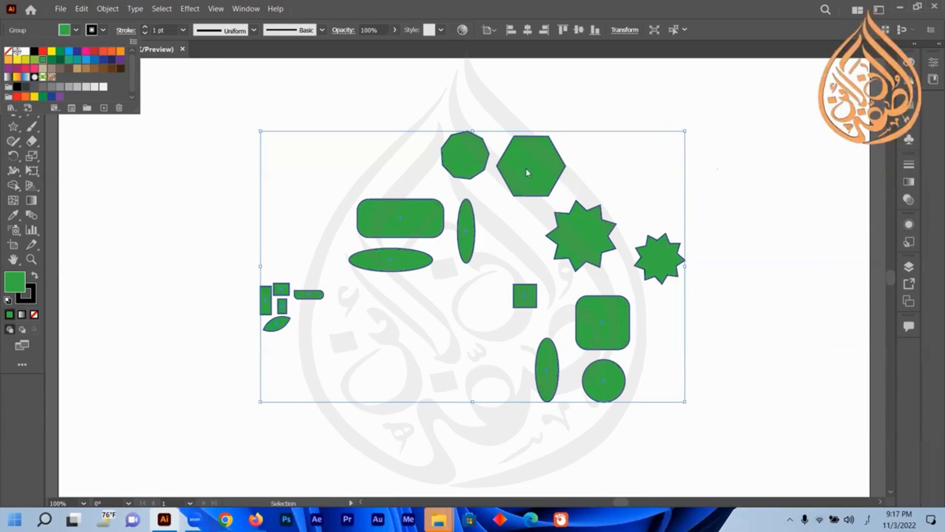
right_click(586, 229)
click(643, 330)
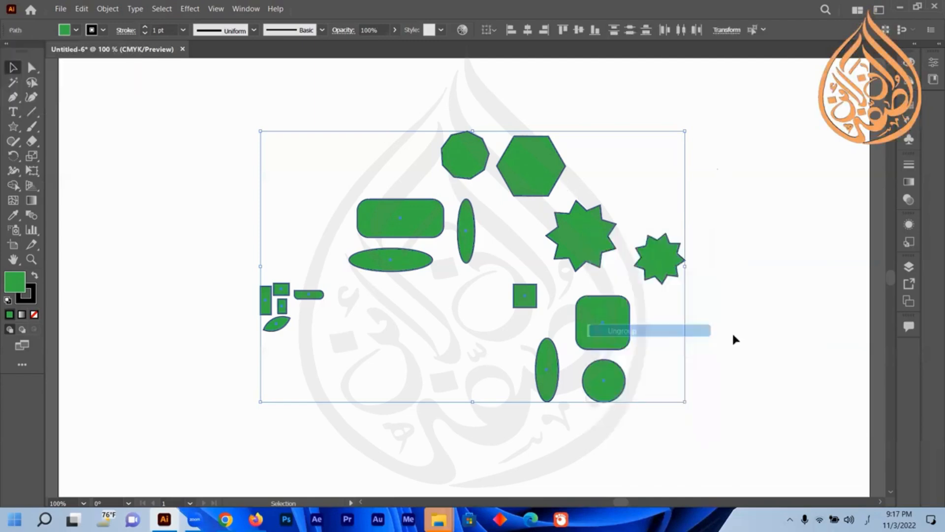
click(733, 340)
Fill the small square with yellow-green (C=20 M=0 Y=100 K=0) and the tall left rectangle with red.
click(525, 296)
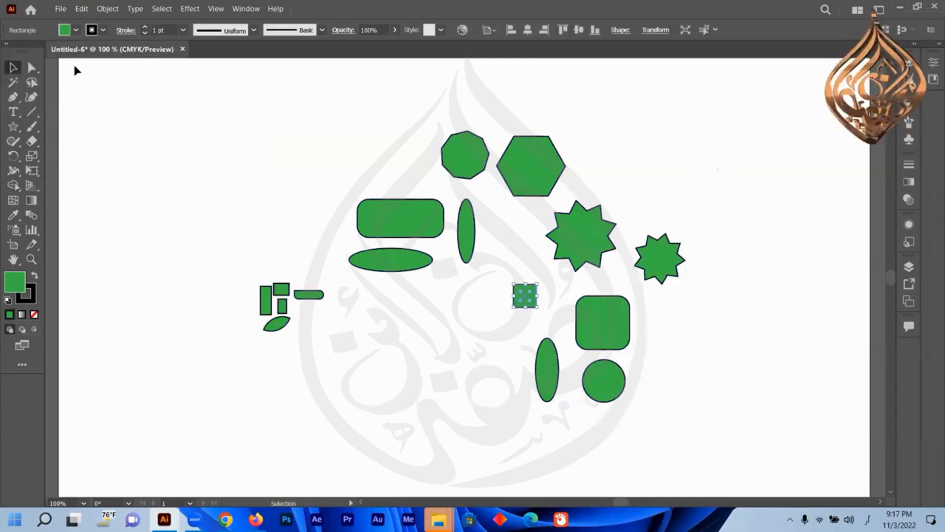
click(76, 31)
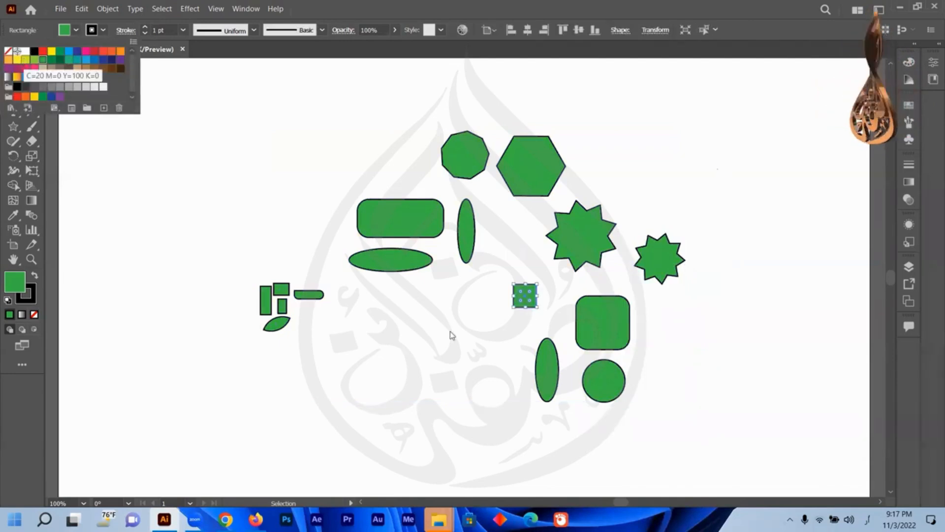
click(26, 59)
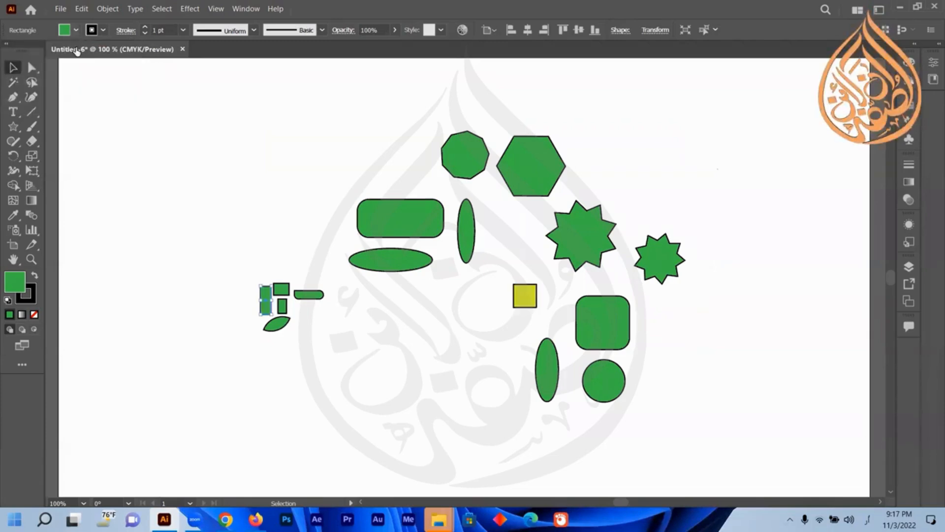
click(76, 31)
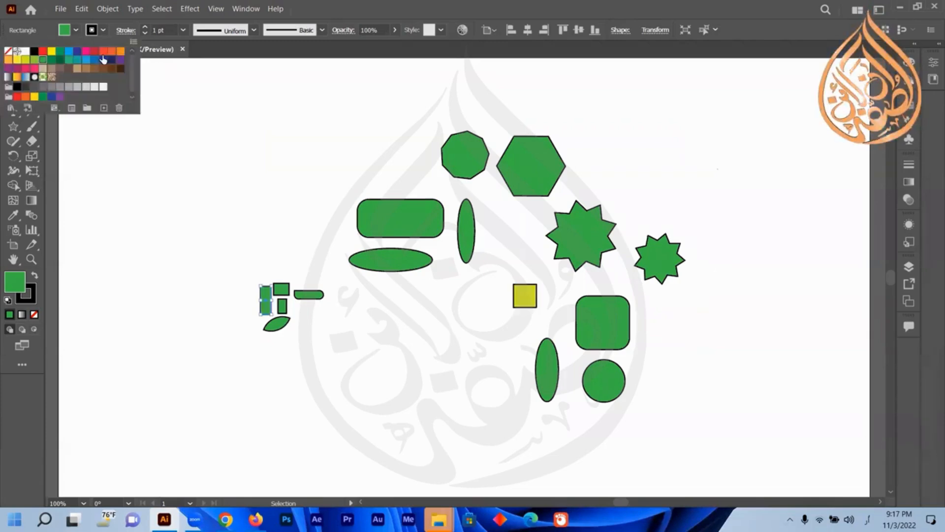
Fill the larger nine-pointed star with red.
double_click(589, 246)
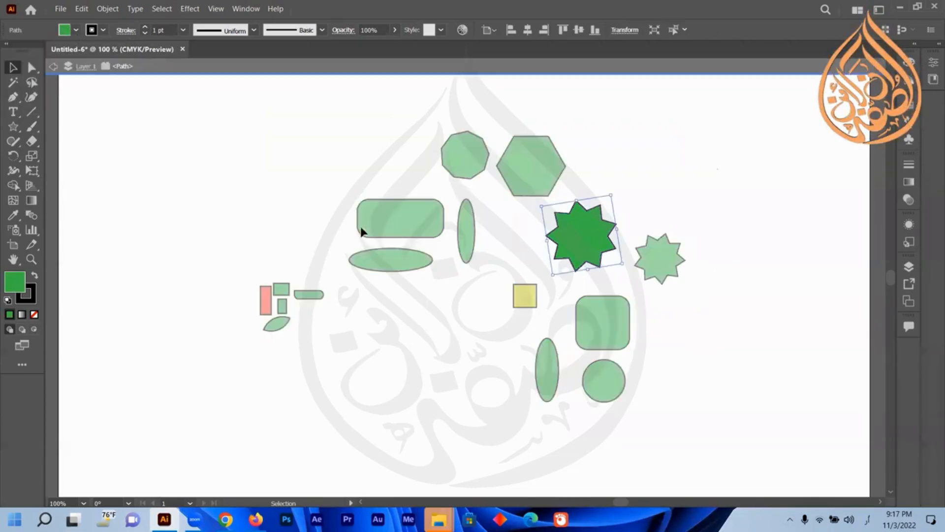
key(Escape)
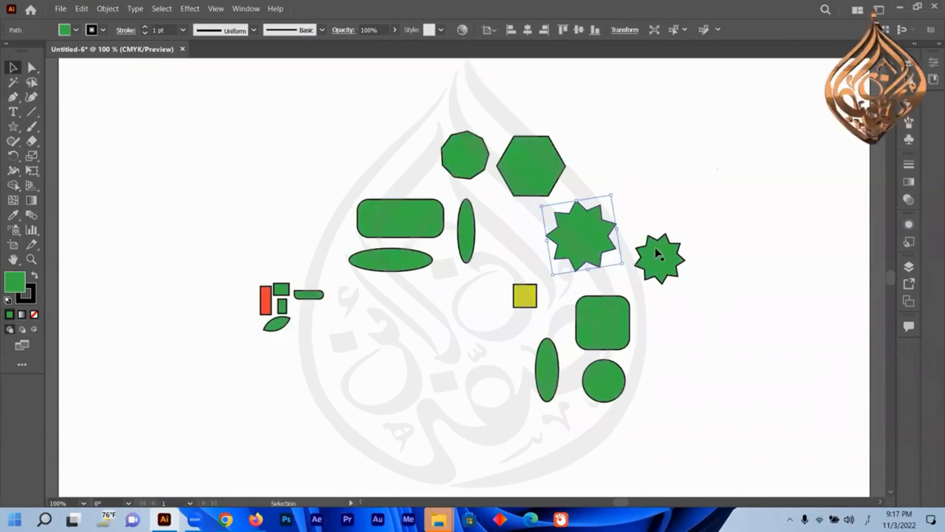
click(75, 30)
click(51, 52)
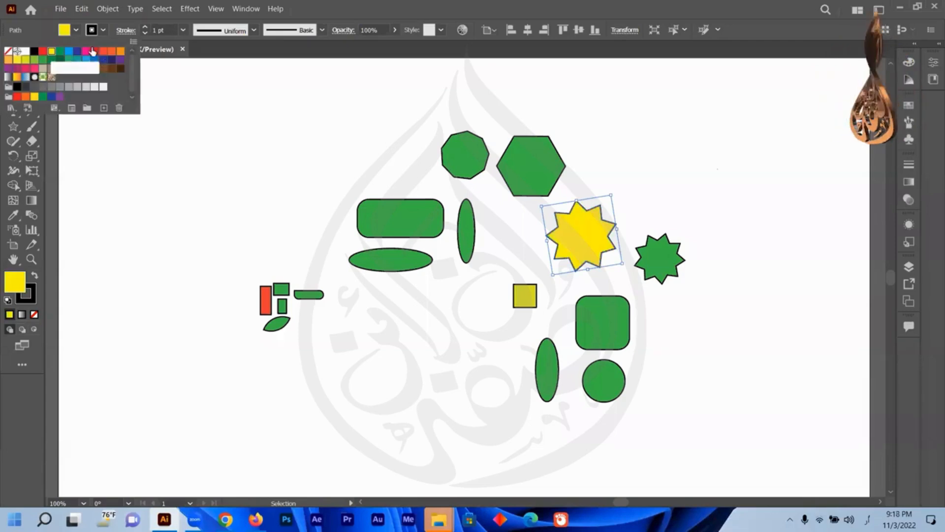
click(95, 52)
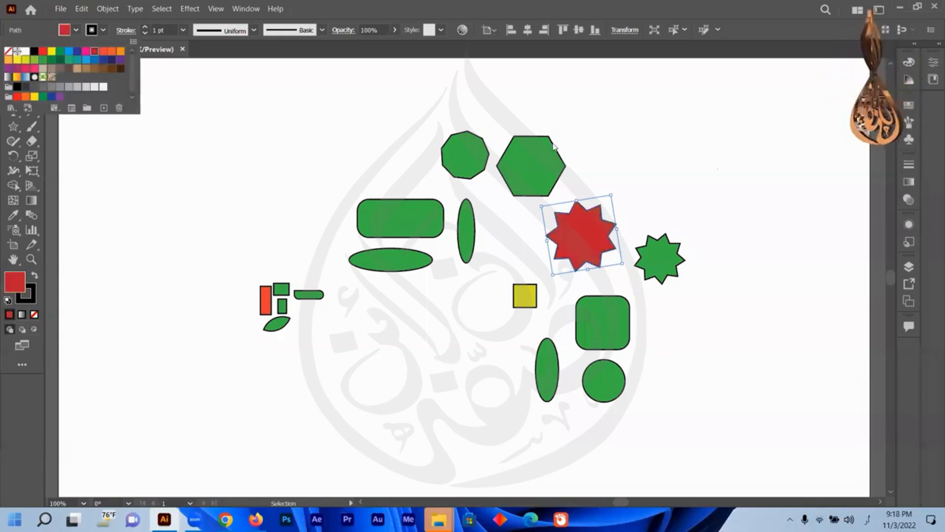
click(676, 172)
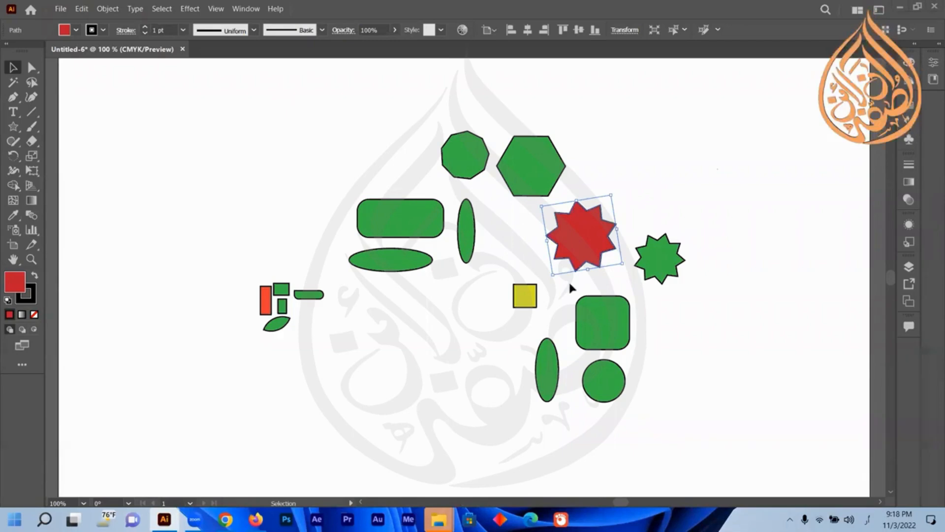
Minimize the Illustrator window to show the desktop.
click(903, 8)
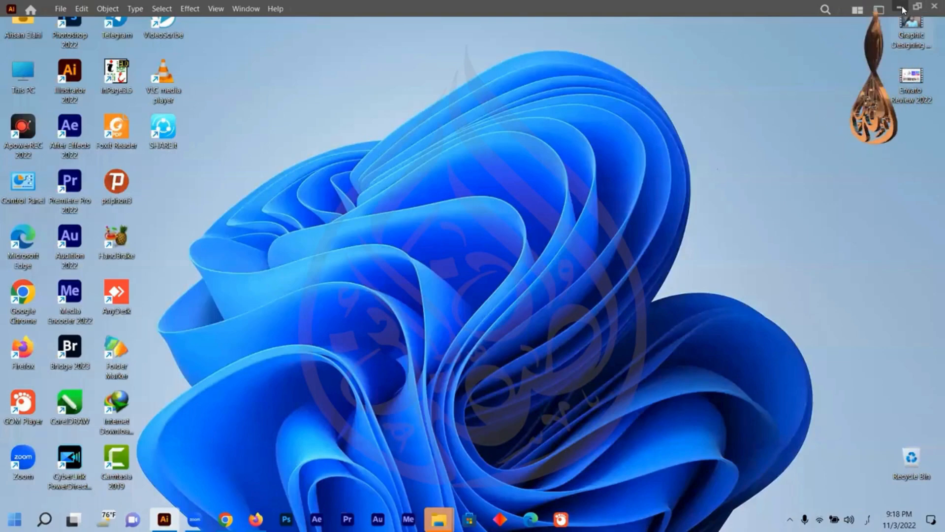
click(903, 9)
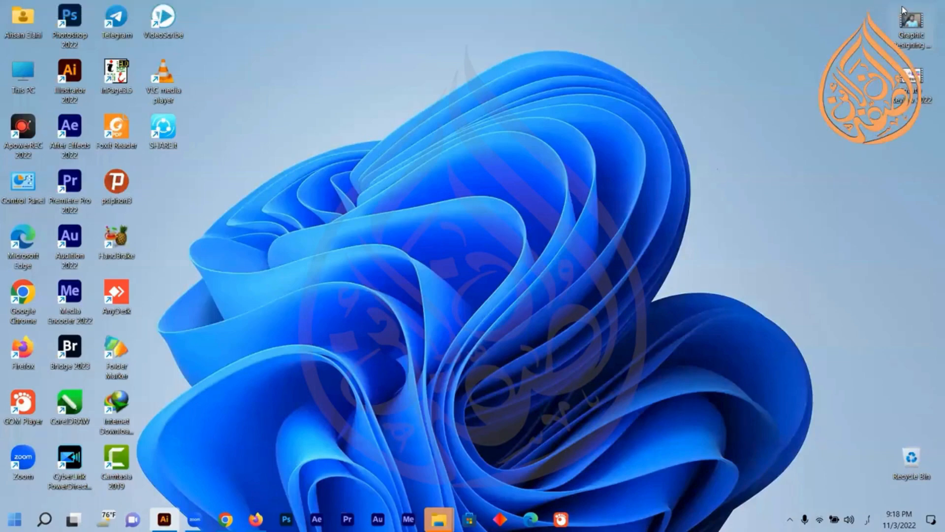